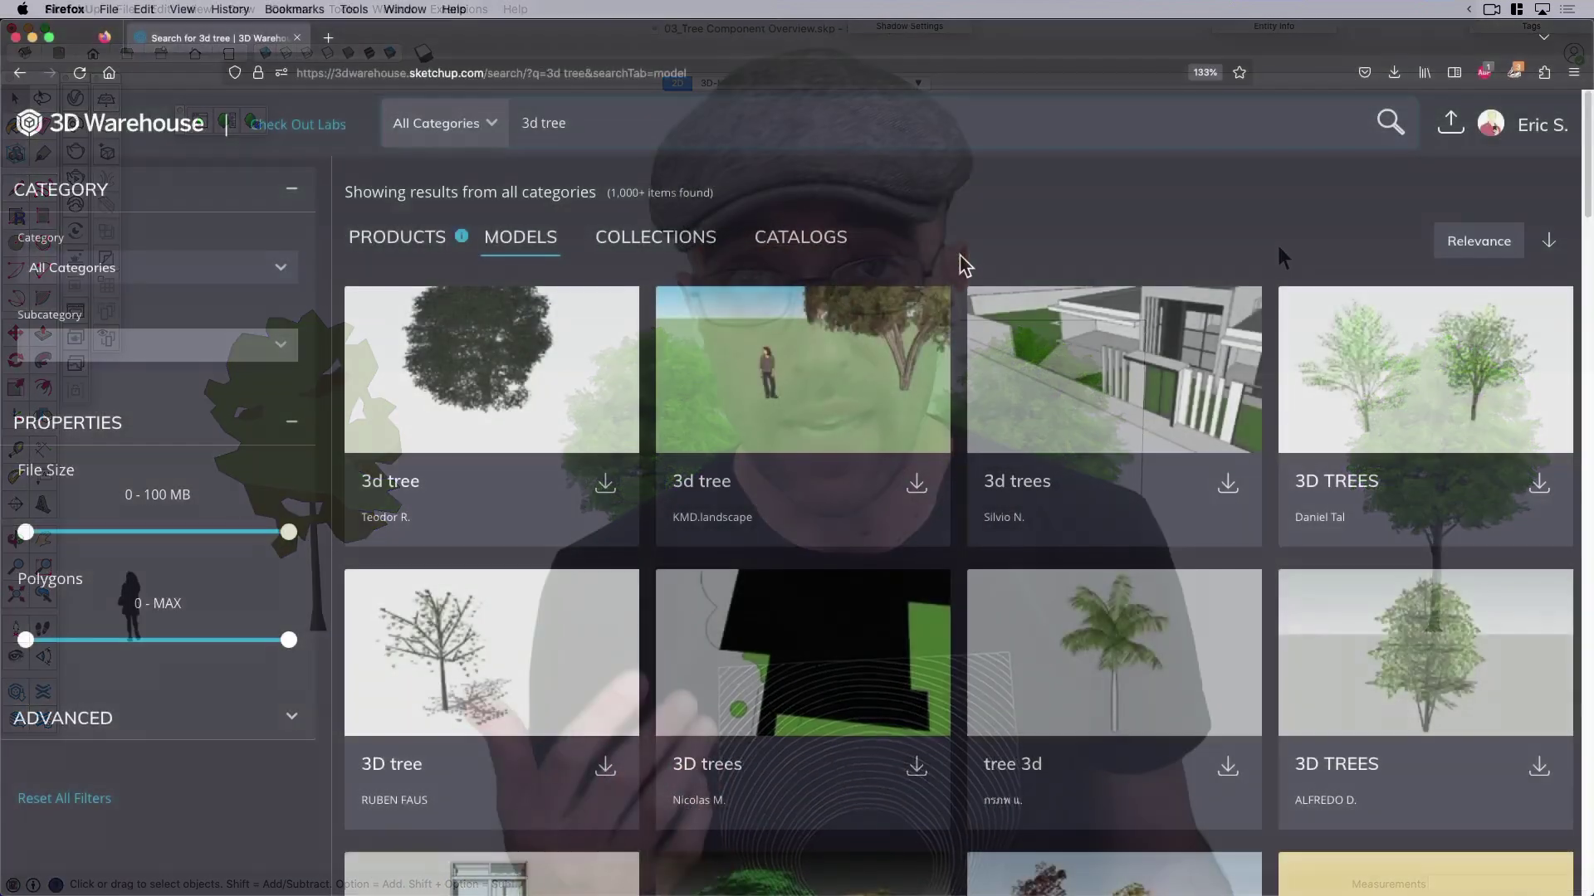
{"action": "scroll", "coordinate": [996, 503], "scroll_direction": "down", "scroll_amount": 4}
{"action": "scroll", "coordinate": [997, 504], "scroll_direction": "down", "scroll_amount": 5}
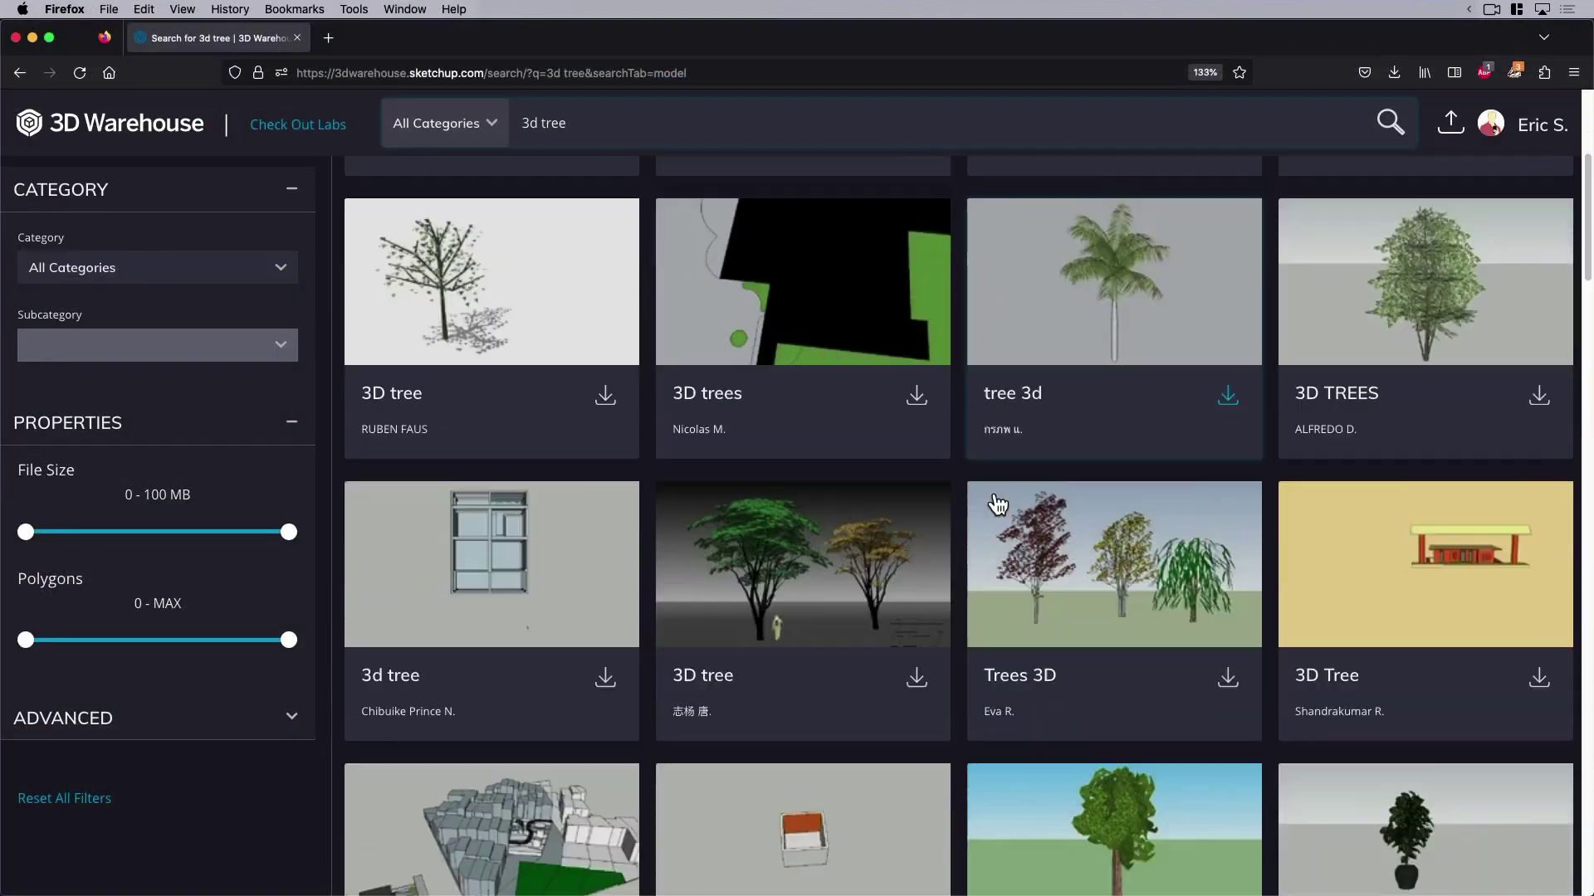
{"action": "scroll", "coordinate": [1045, 524], "scroll_direction": "down", "scroll_amount": 5}
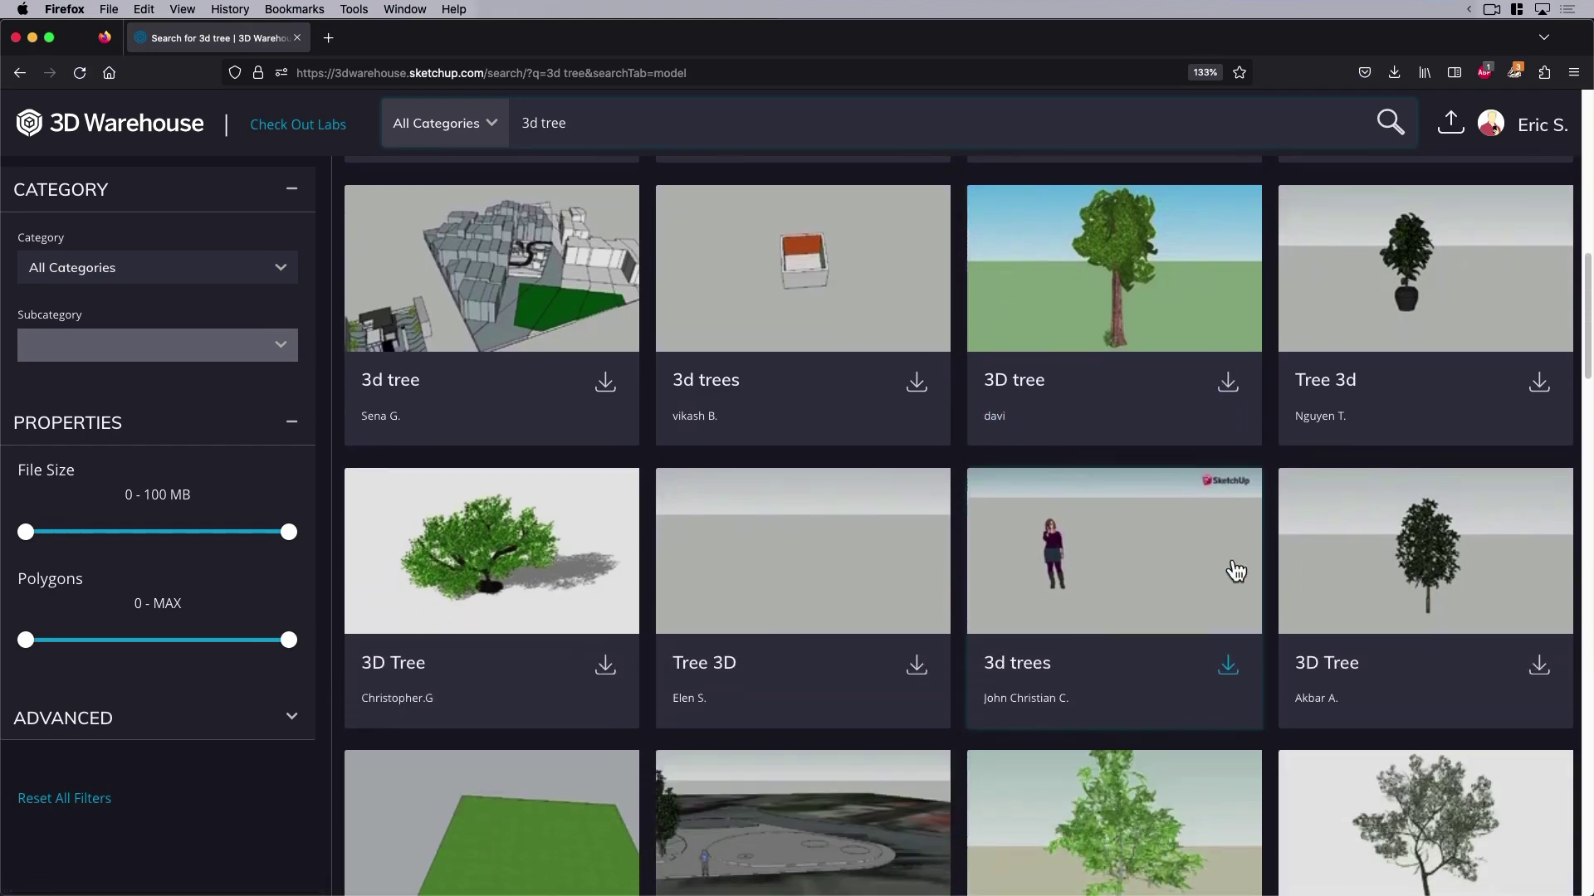
Open the detail view of a 3D Tree card in the 3d tree search results
{"action": "left_click", "coordinate": [1451, 579]}
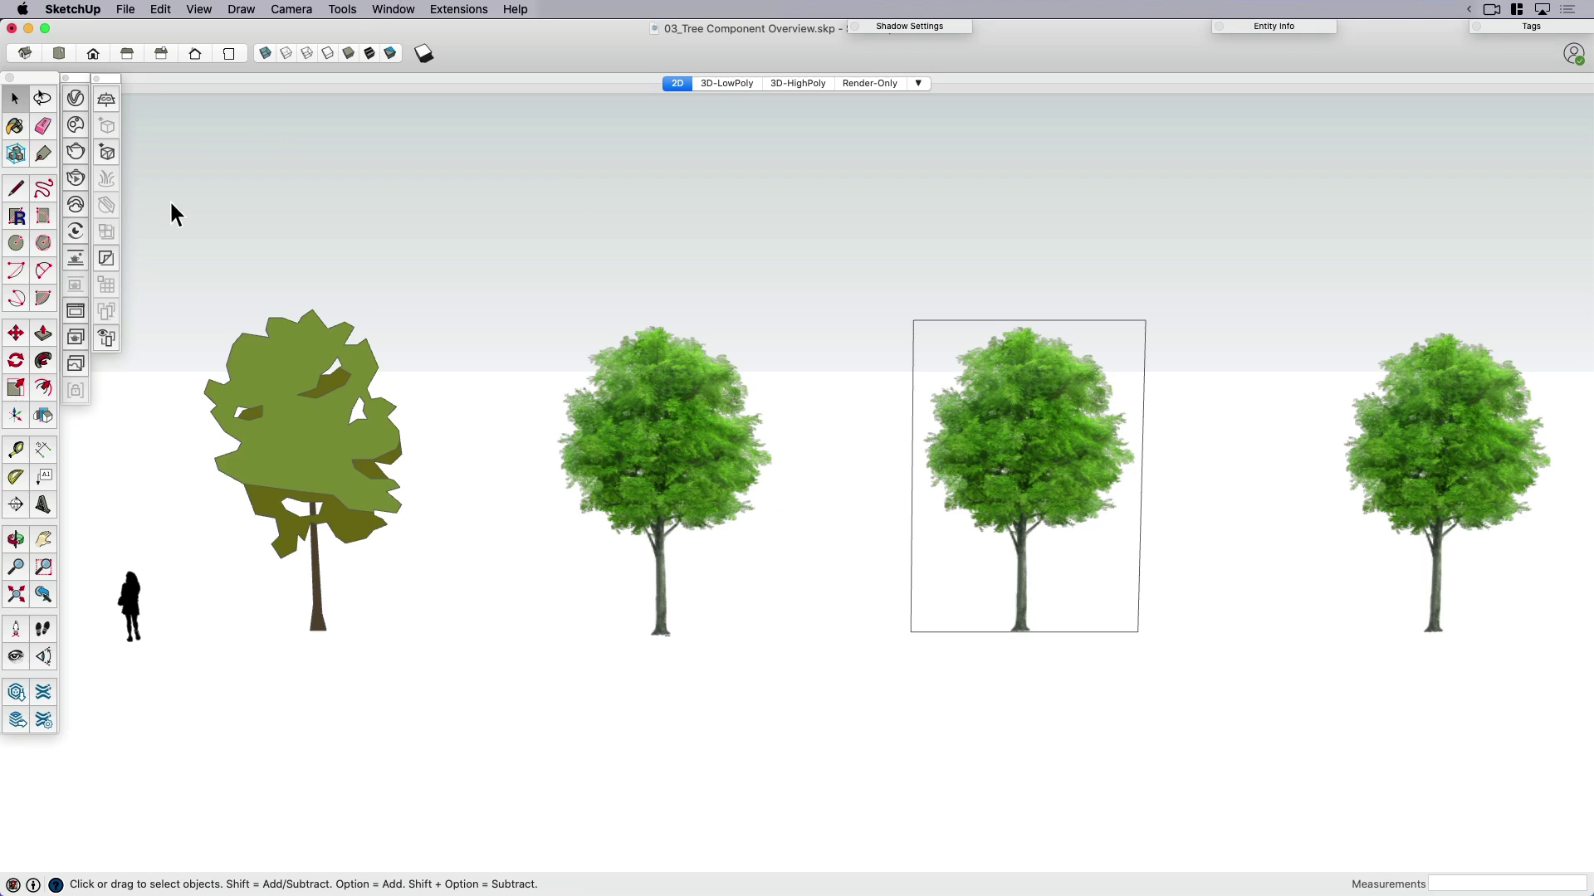
Pan to the flat 2D tree and enable shadows for it and the person figure
{"action": "key", "text": "h"}
{"action": "left_click_drag", "start_coordinate": [279, 463], "coordinate": [499, 482]}
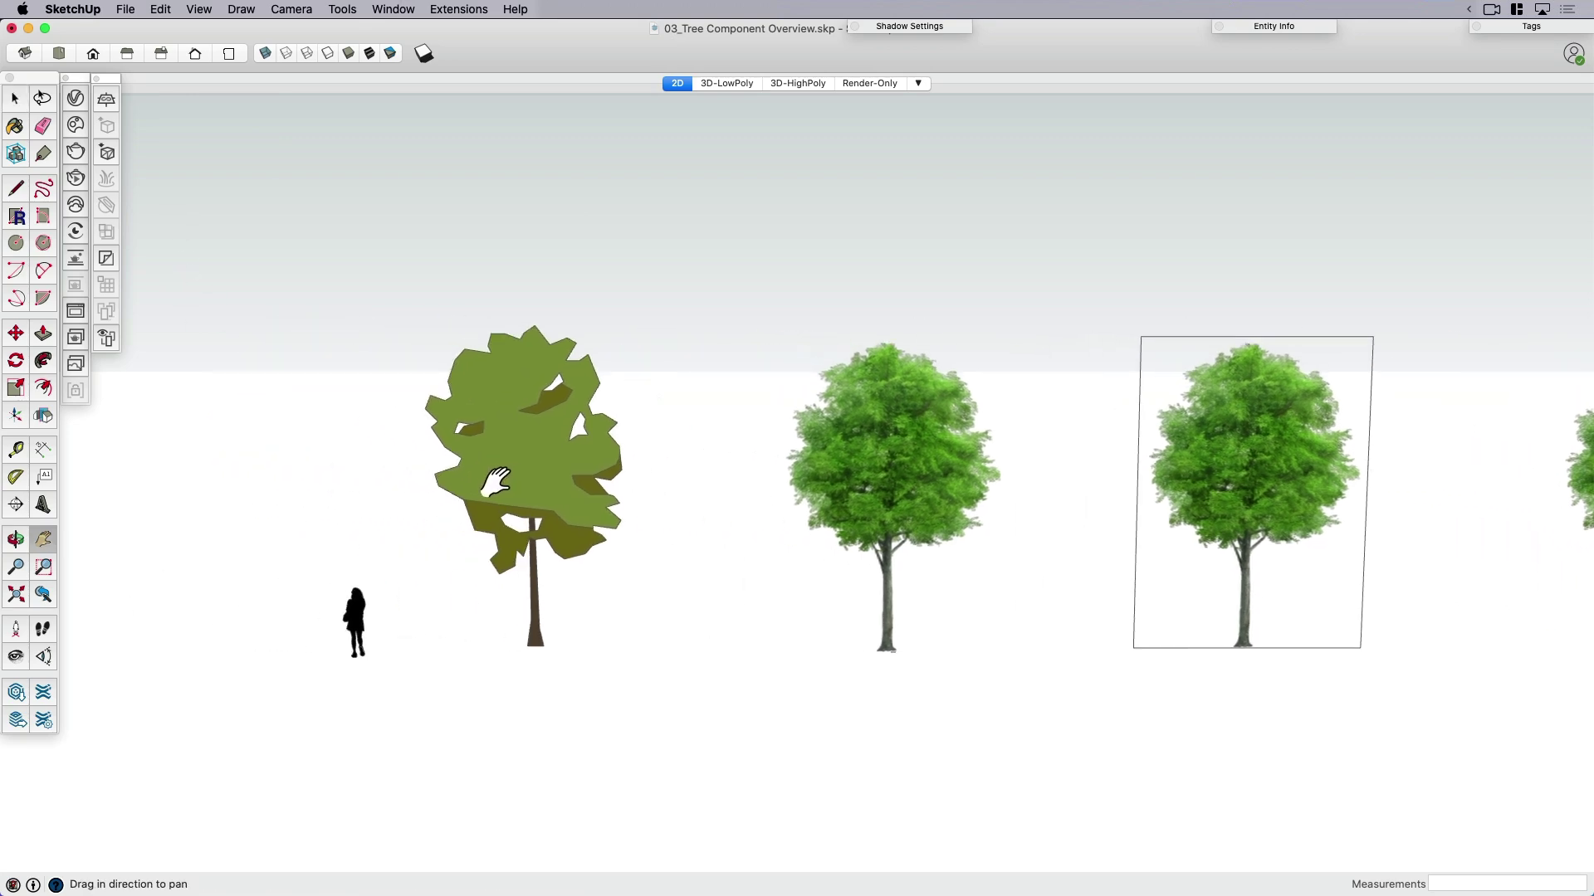
{"action": "scroll", "coordinate": [497, 481], "scroll_direction": "up", "scroll_amount": 2}
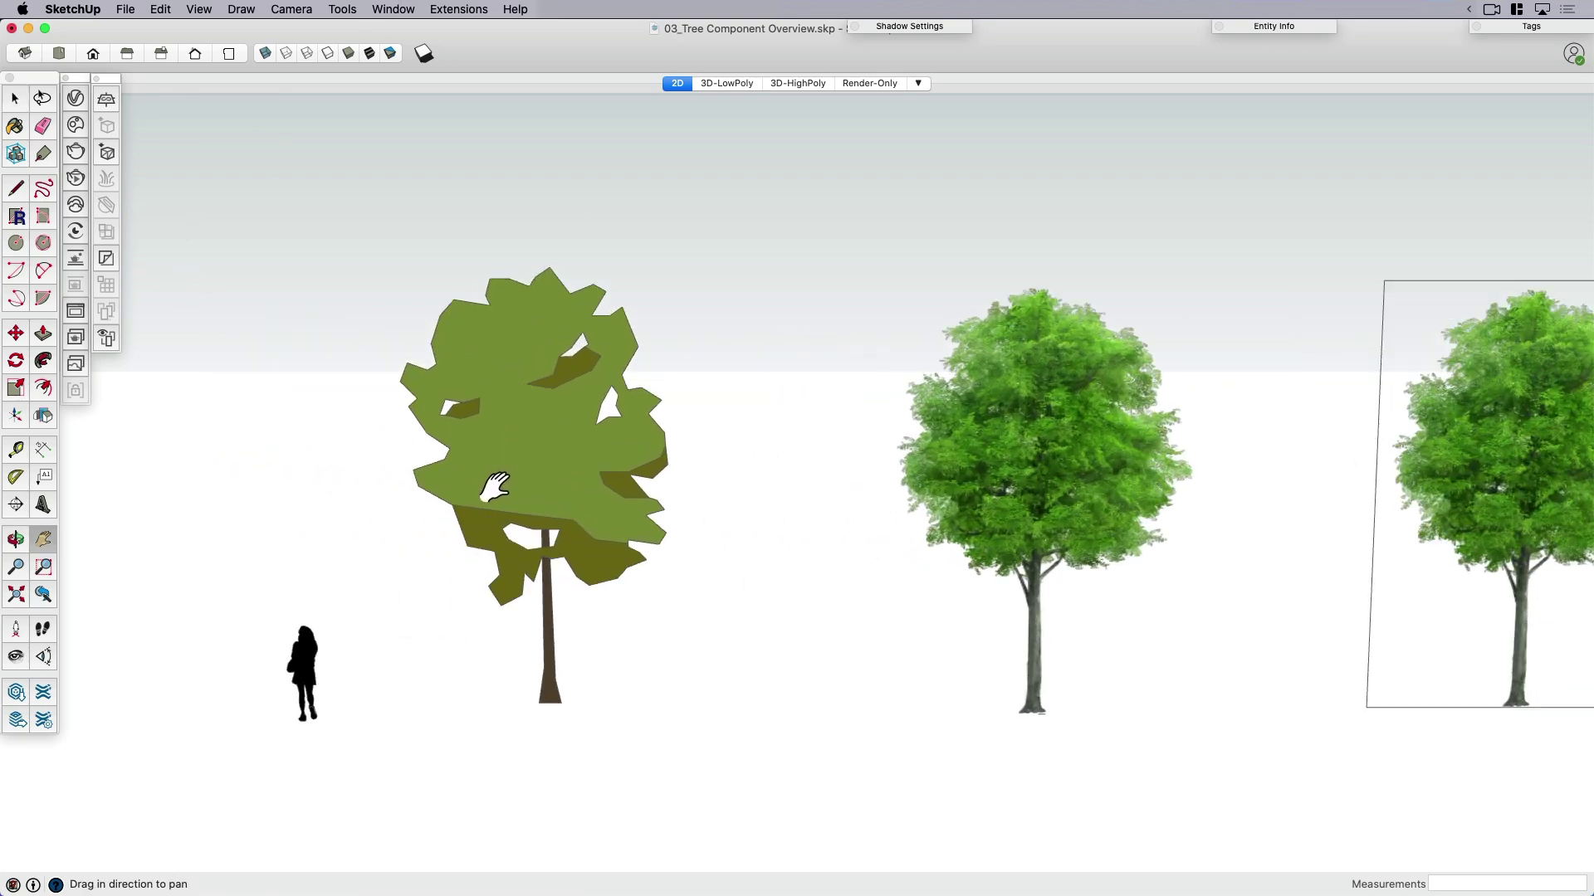
{"action": "scroll", "coordinate": [560, 493], "scroll_direction": "up", "scroll_amount": 2}
{"action": "scroll", "coordinate": [772, 510], "scroll_direction": "up", "scroll_amount": 2}
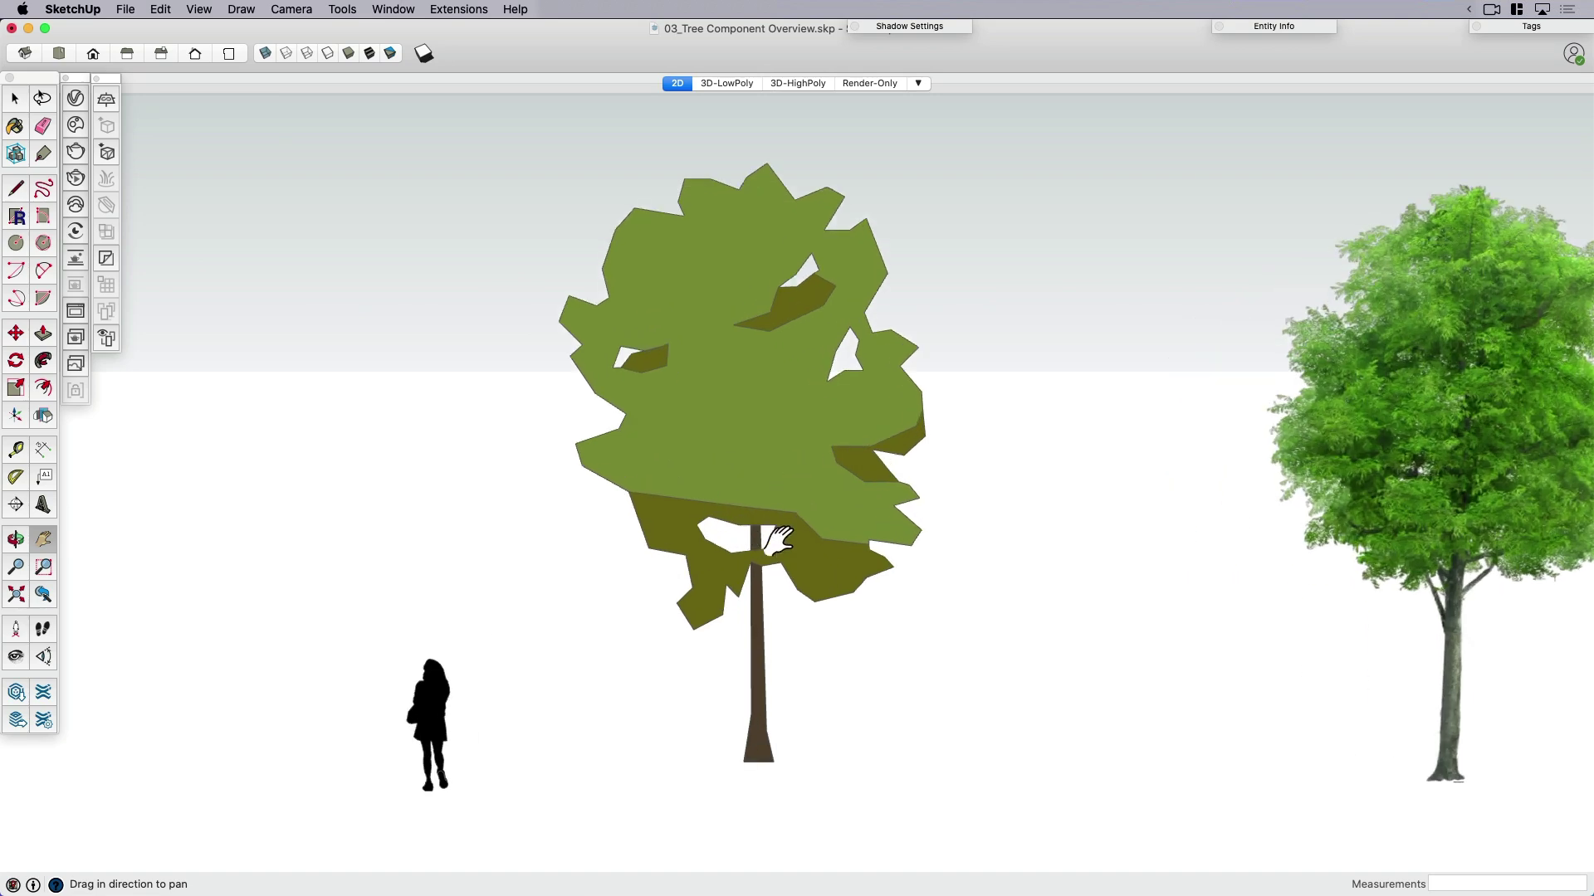
{"action": "left_click_drag", "start_coordinate": [778, 538], "coordinate": [767, 511]}
{"action": "key", "text": "space"}
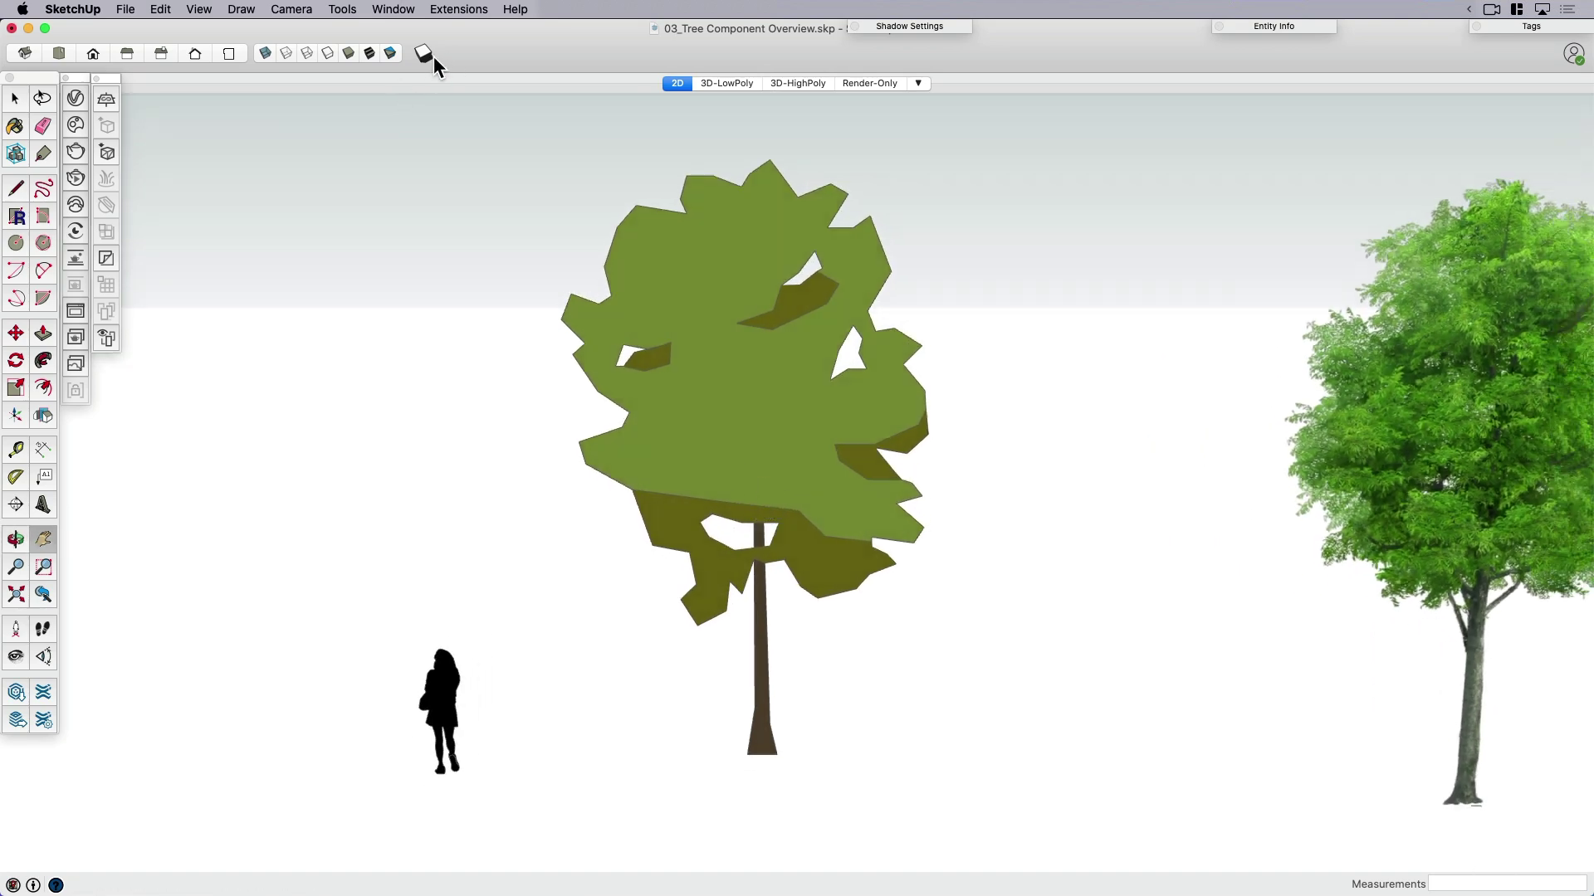
{"action": "left_click", "coordinate": [424, 54]}
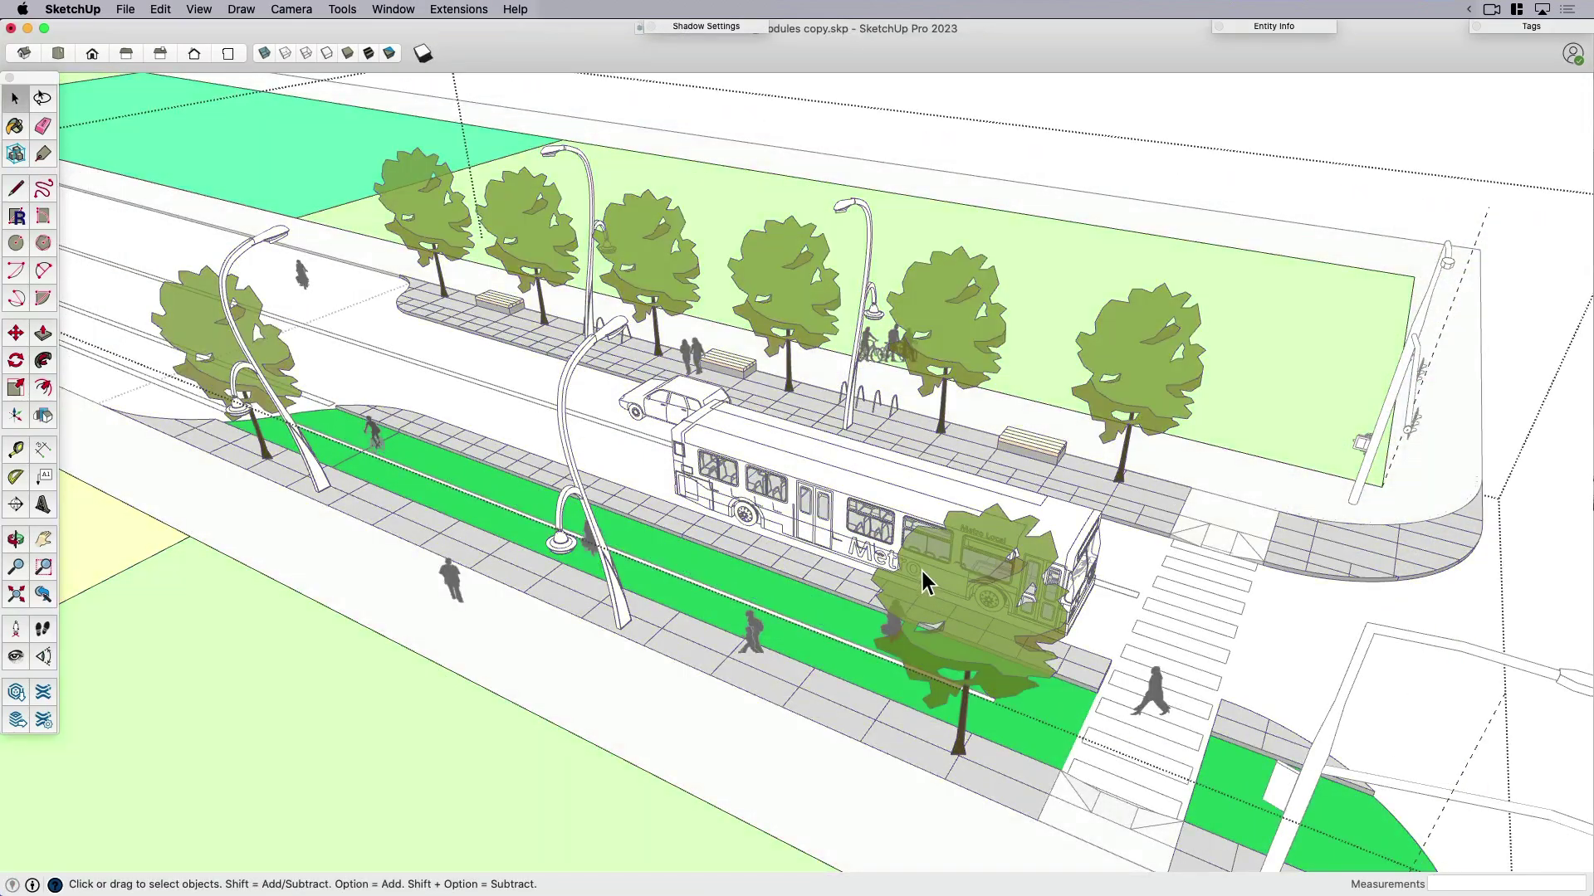
Replace the flat tree component's geometry with the pasted realistic leafy tree
{"action": "left_click", "coordinate": [922, 571]}
{"action": "double_click", "coordinate": [935, 606]}
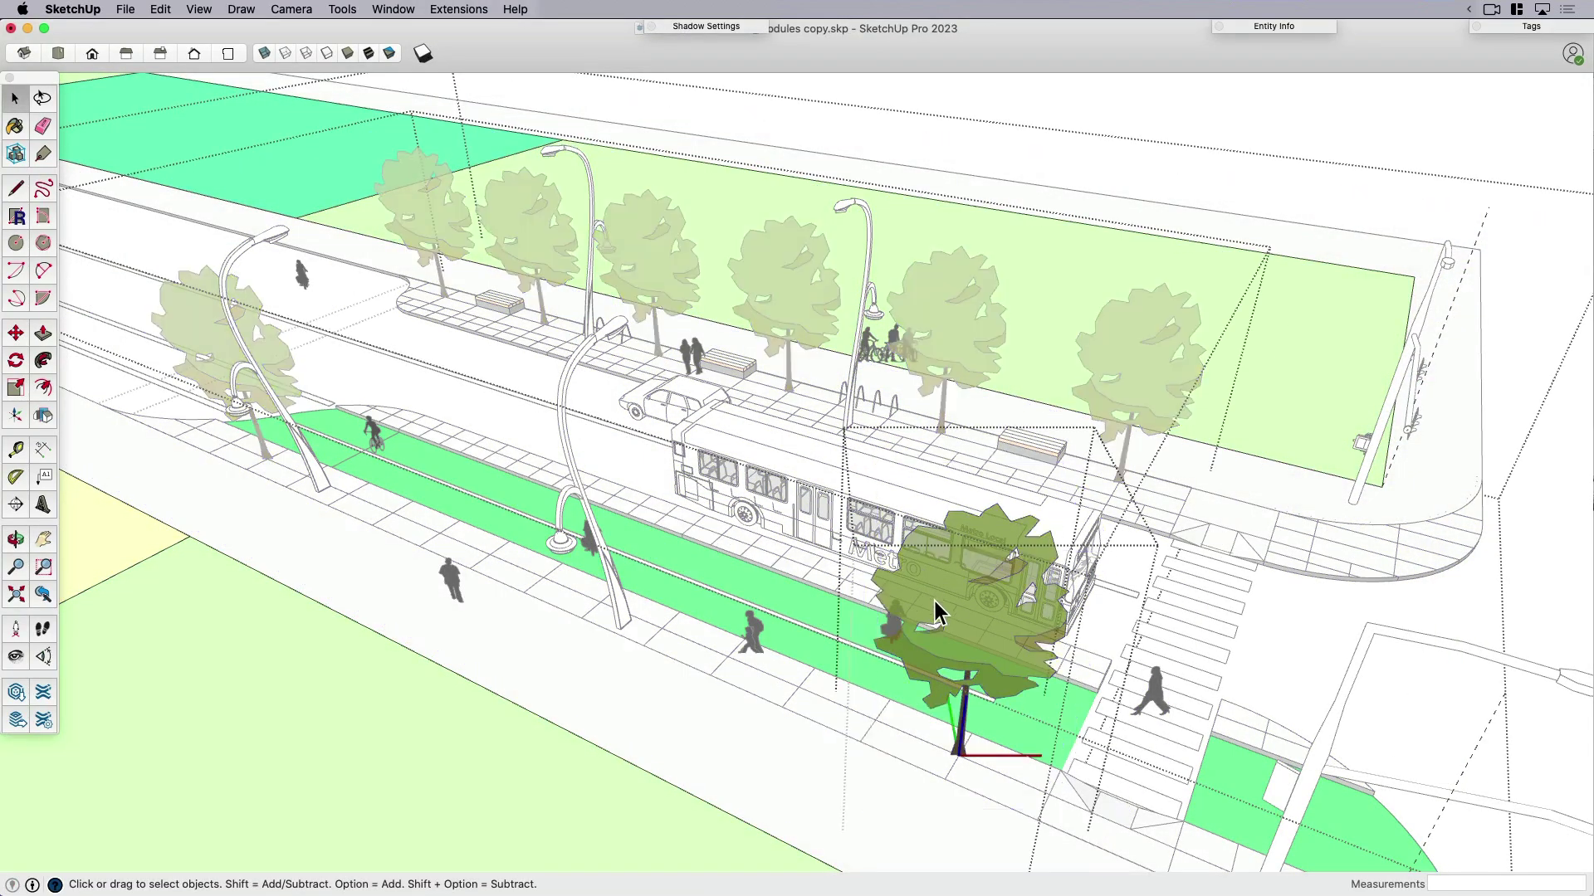
{"action": "left_click", "coordinate": [935, 601]}
{"action": "key", "text": "Delete"}
{"action": "key", "text": "super+v"}
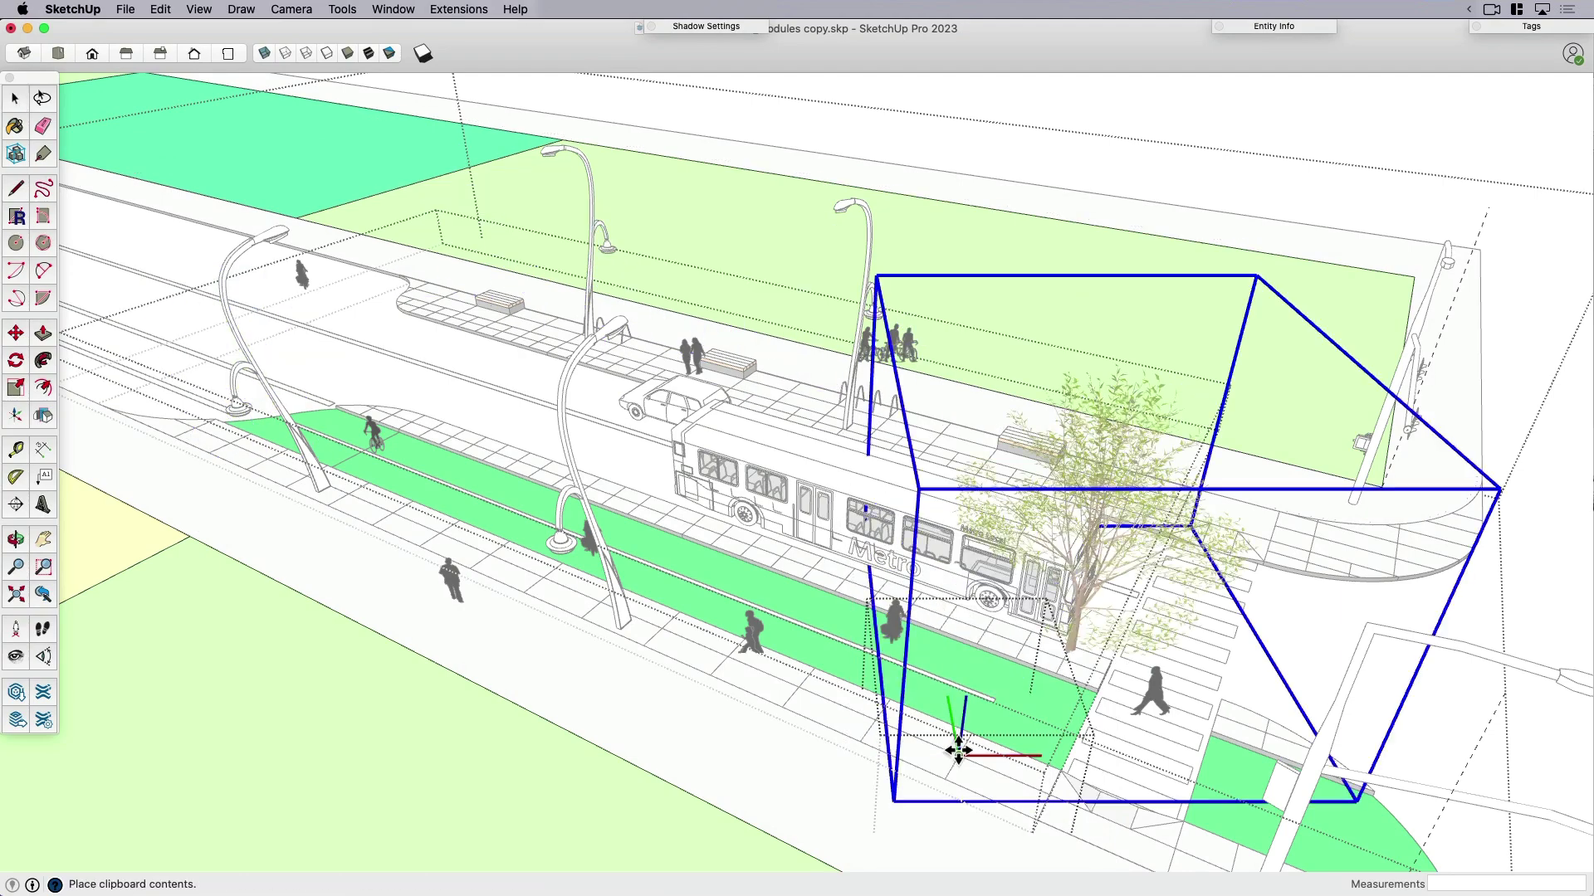
{"action": "left_click", "coordinate": [909, 783]}
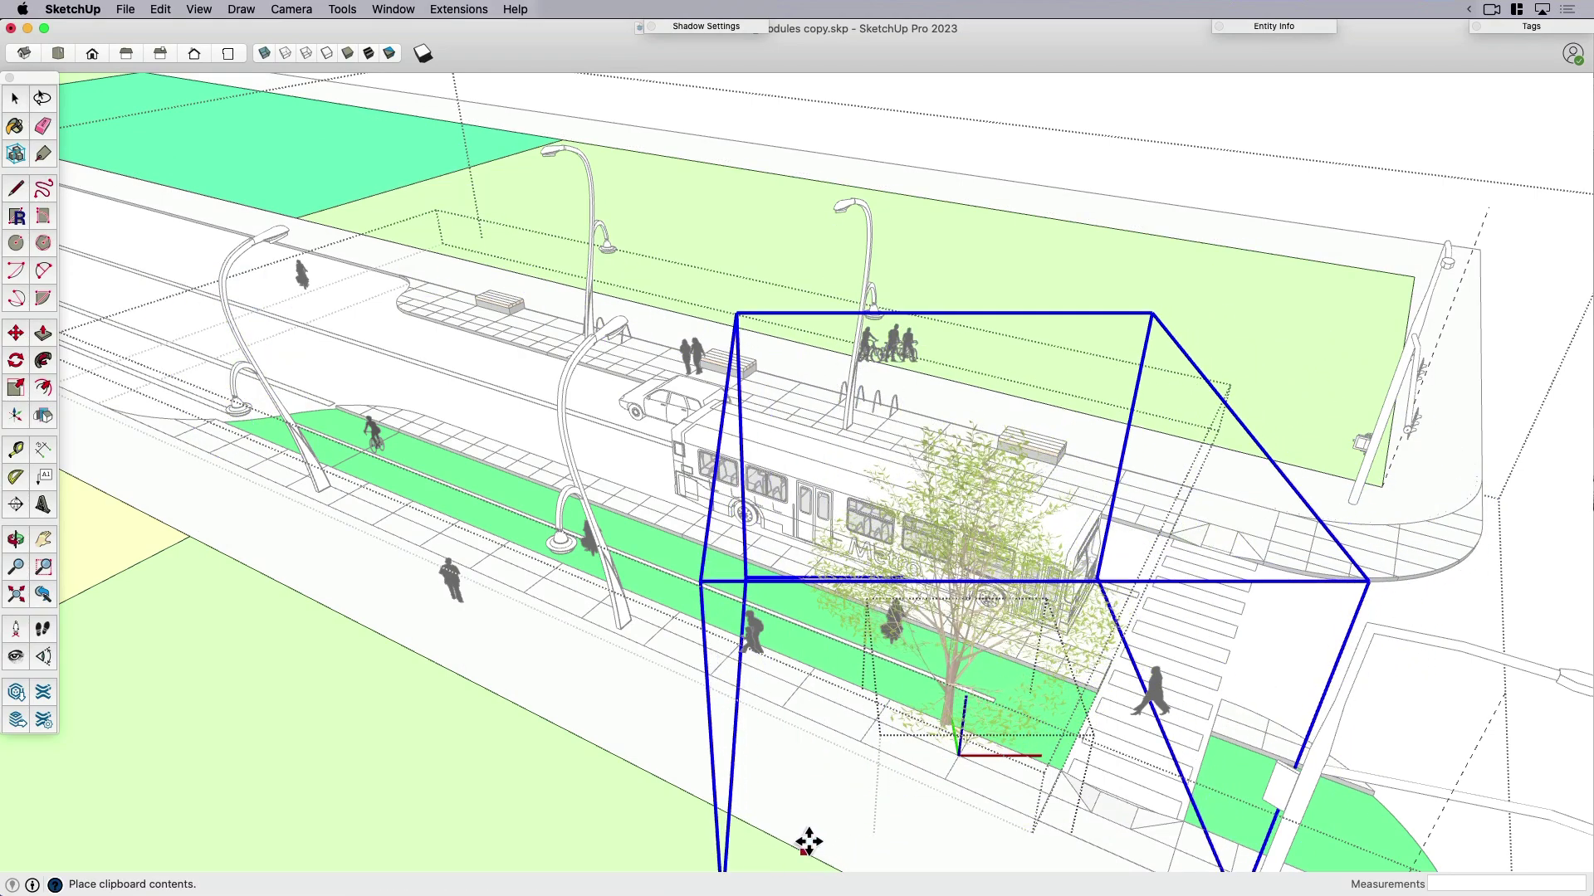
{"action": "left_click", "coordinate": [933, 740]}
{"action": "left_click", "coordinate": [959, 753]}
{"action": "key", "text": "space"}
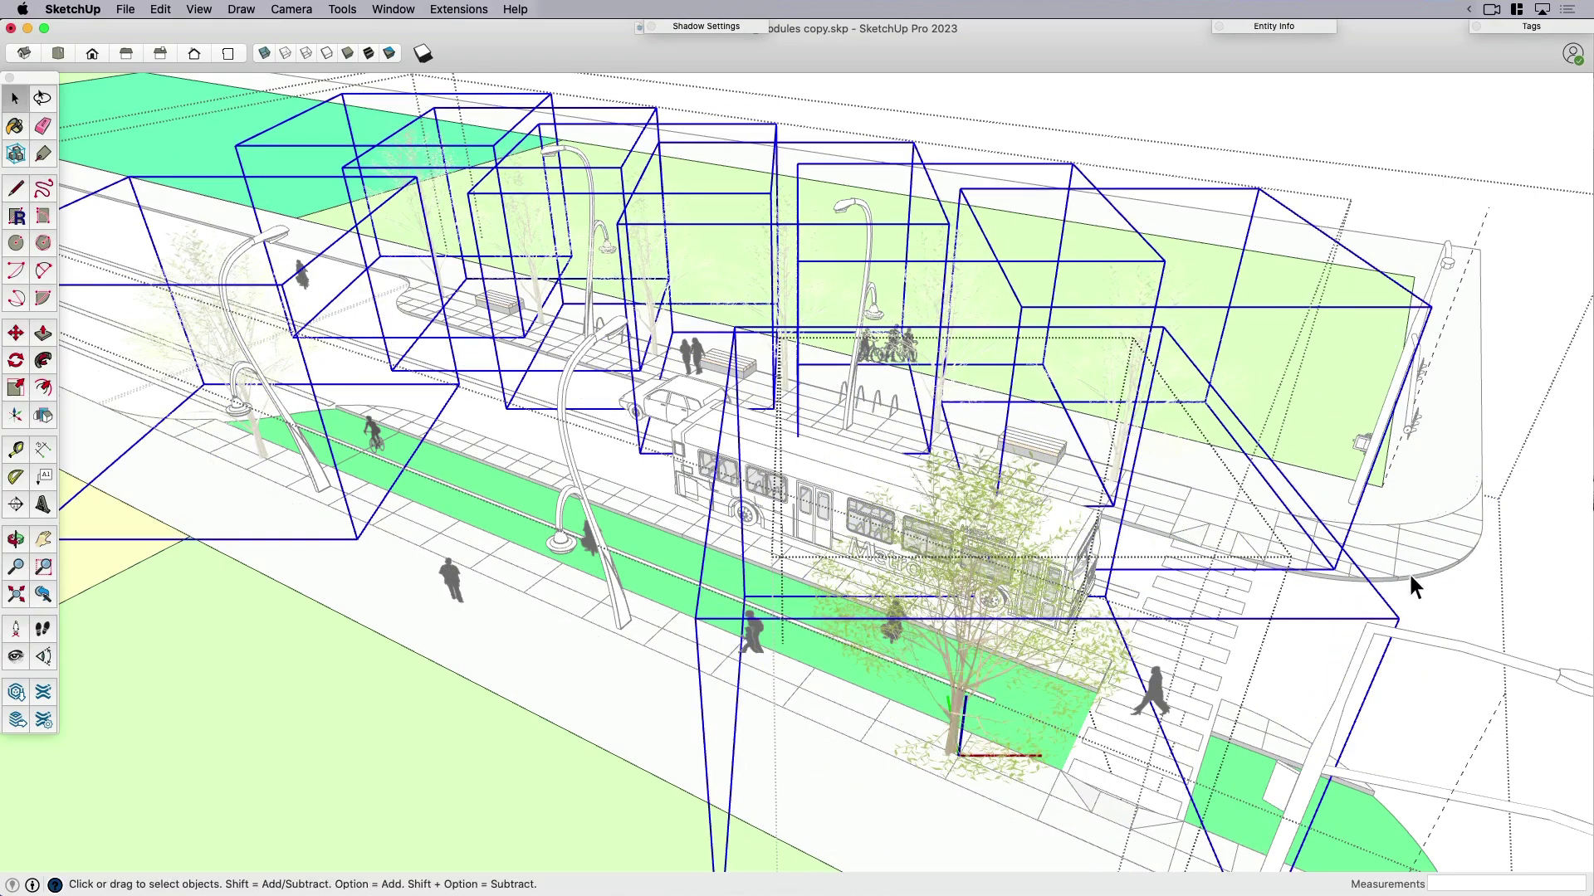
{"action": "left_click", "coordinate": [1467, 596]}
{"action": "left_click", "coordinate": [1465, 586]}
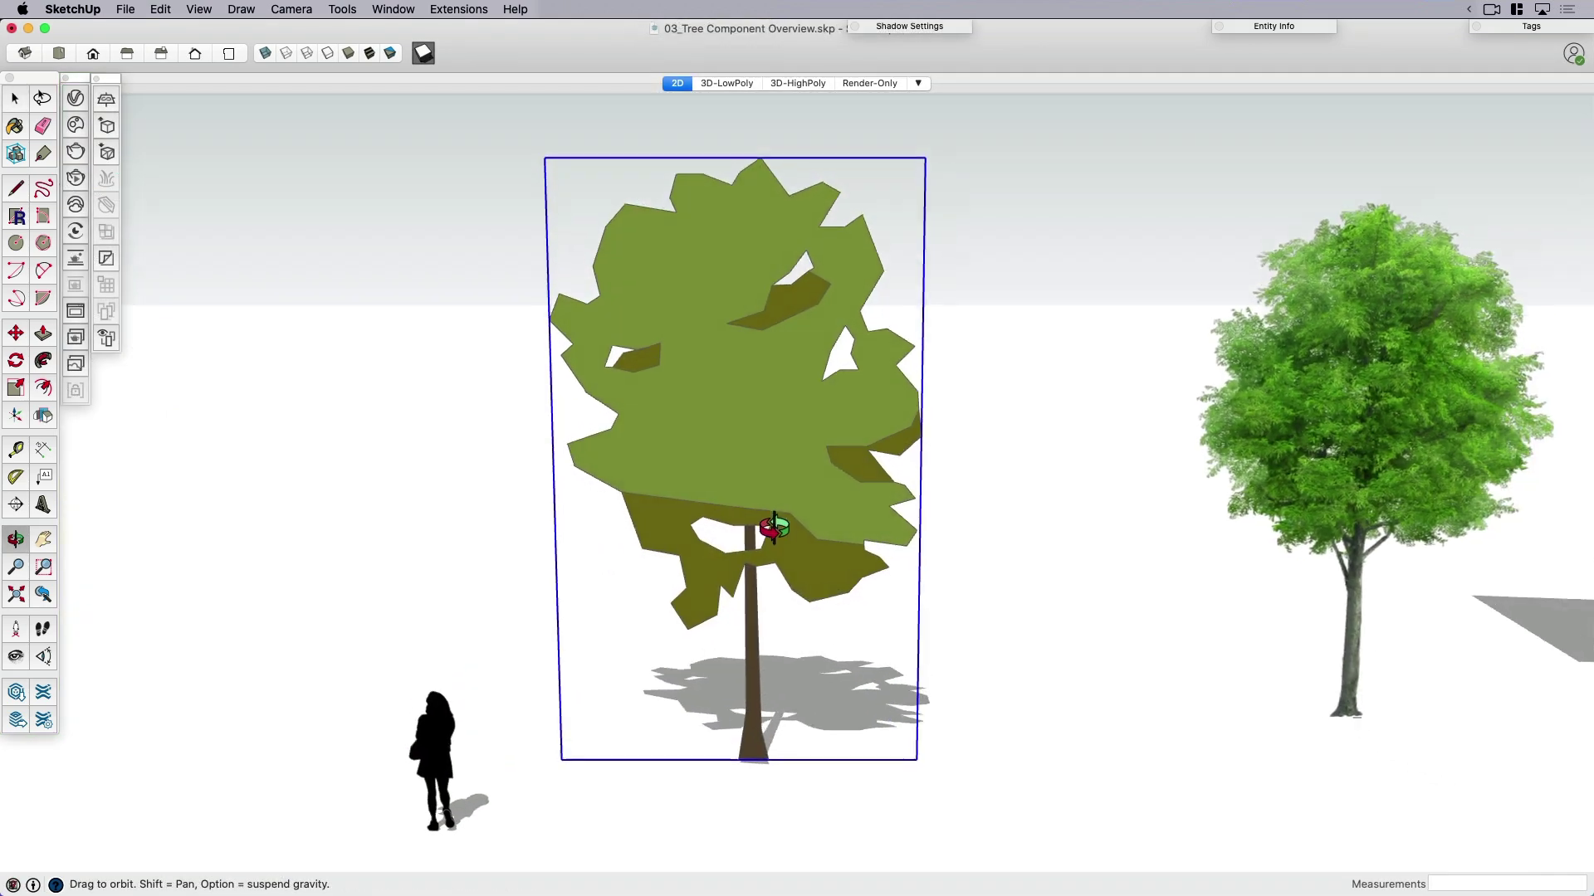
Orbit the street scene to check the tree shadows and face the storefronts
{"action": "left_click_drag", "start_coordinate": [772, 527], "coordinate": [554, 557]}
{"action": "key", "text": "space"}
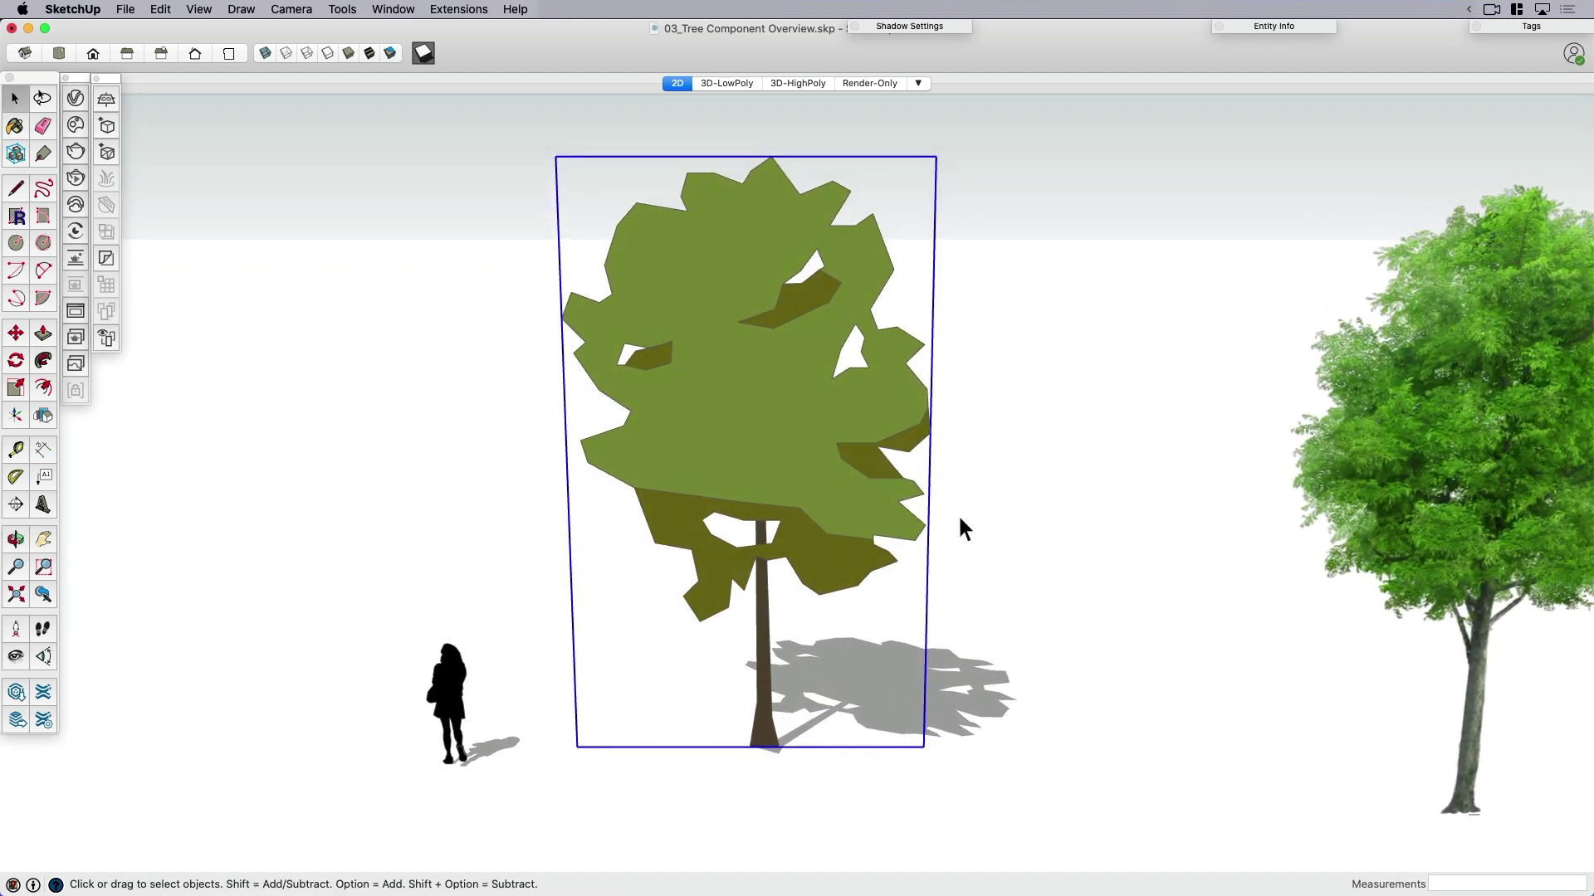
{"action": "middle_click_drag", "start_coordinate": [958, 529], "coordinate": [804, 511]}
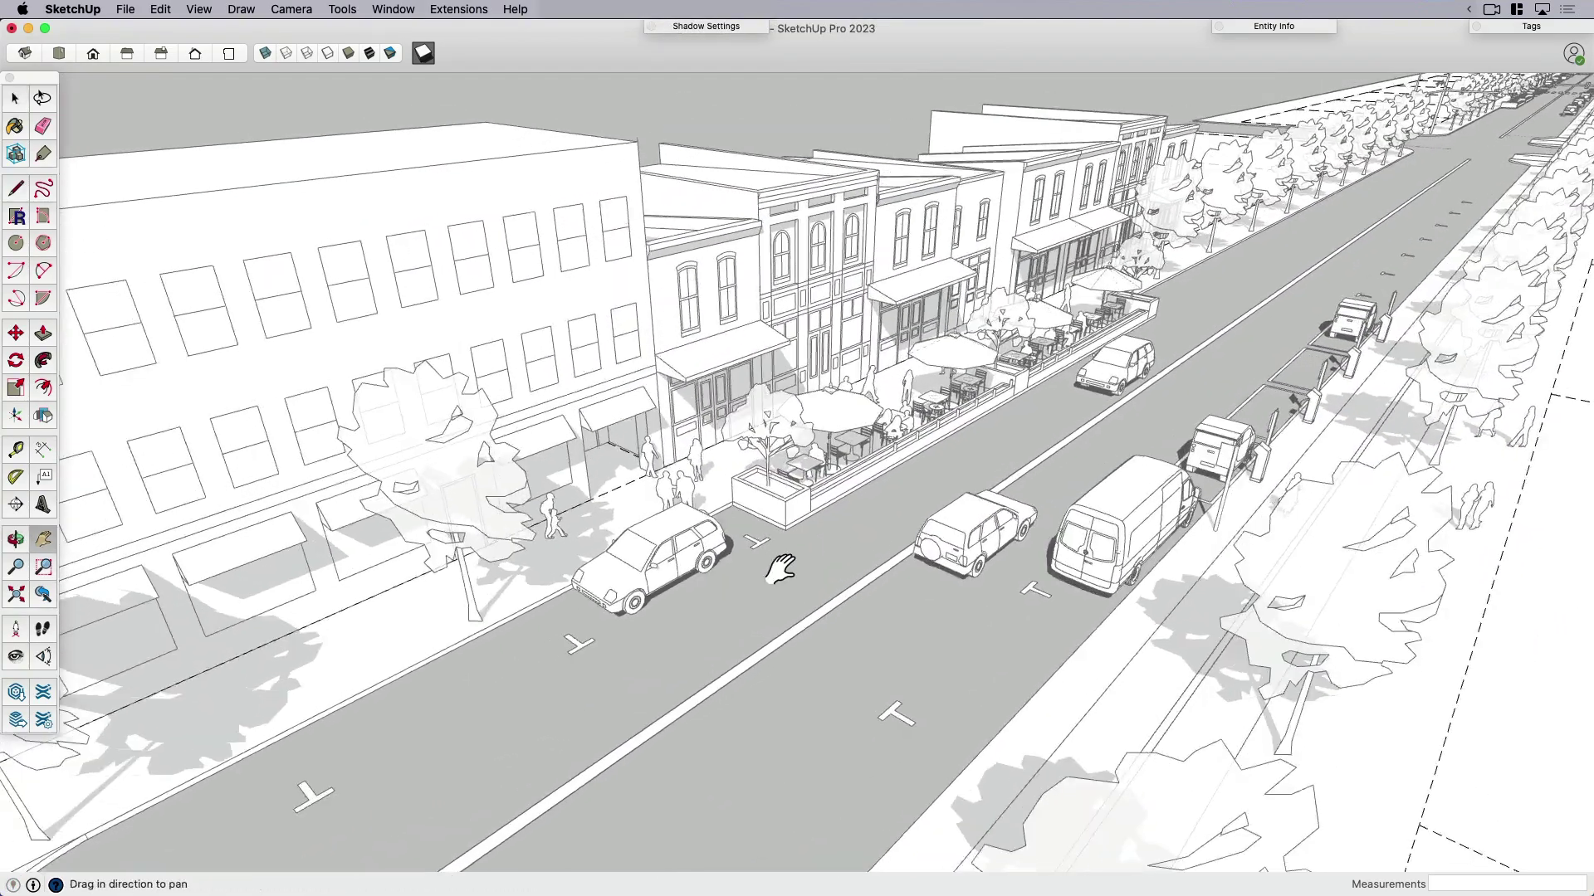
{"action": "scroll", "coordinate": [773, 583], "scroll_direction": "up", "scroll_amount": 8}
{"action": "middle_click_drag", "start_coordinate": [773, 573], "coordinate": [761, 523]}
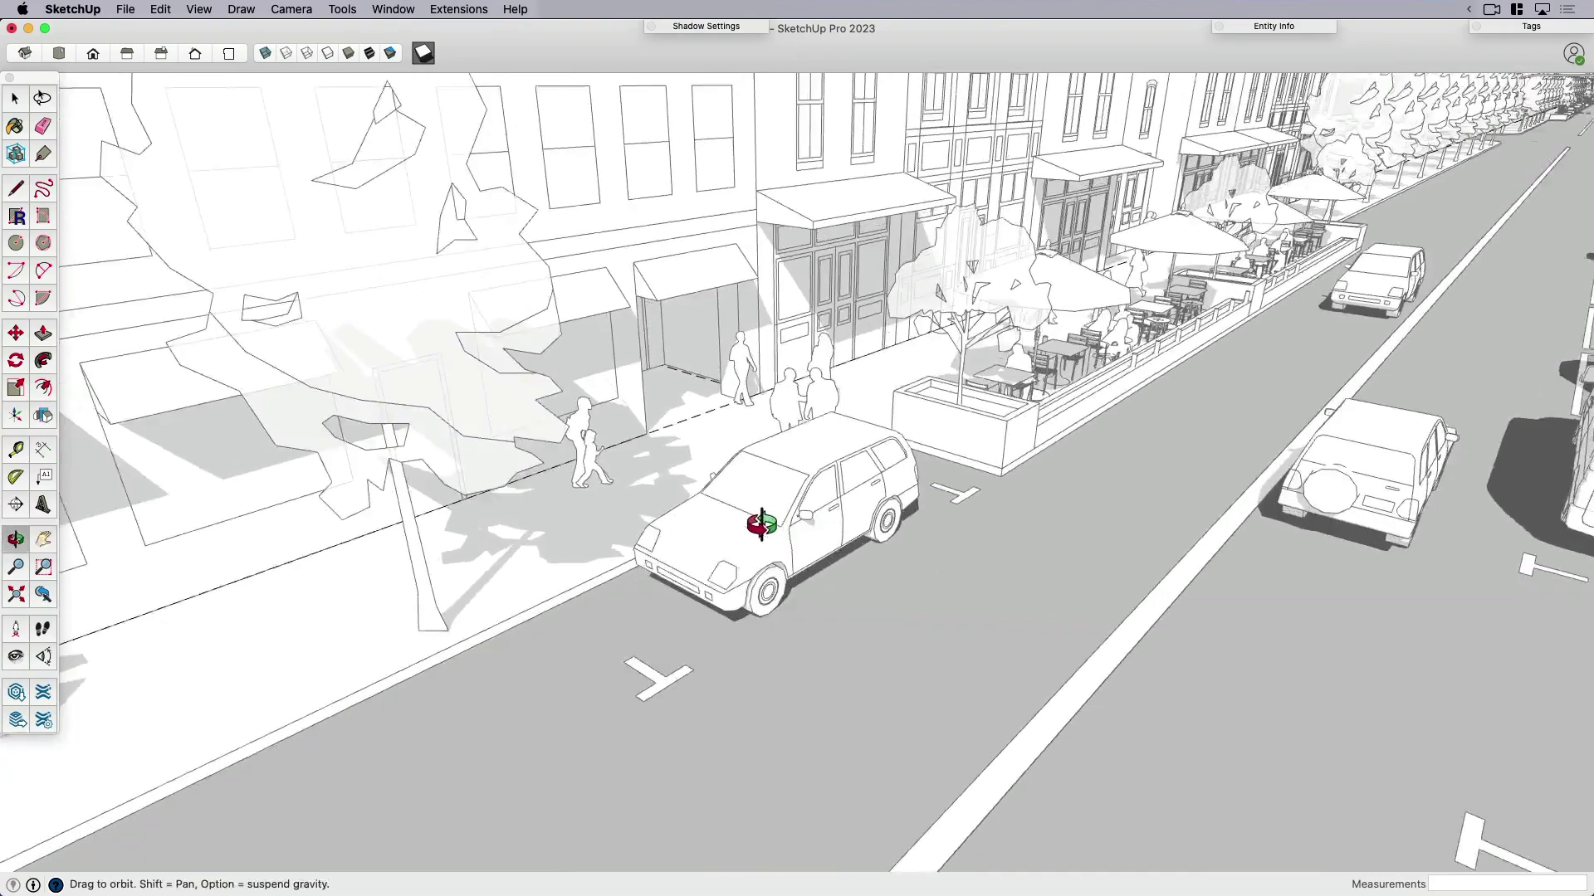
{"action": "mouse_move", "coordinate": [760, 524]}
{"action": "left_mouse_down"}
{"action": "mouse_move", "coordinate": [1002, 605]}
{"action": "mouse_move", "coordinate": [928, 535]}
{"action": "left_mouse_up"}
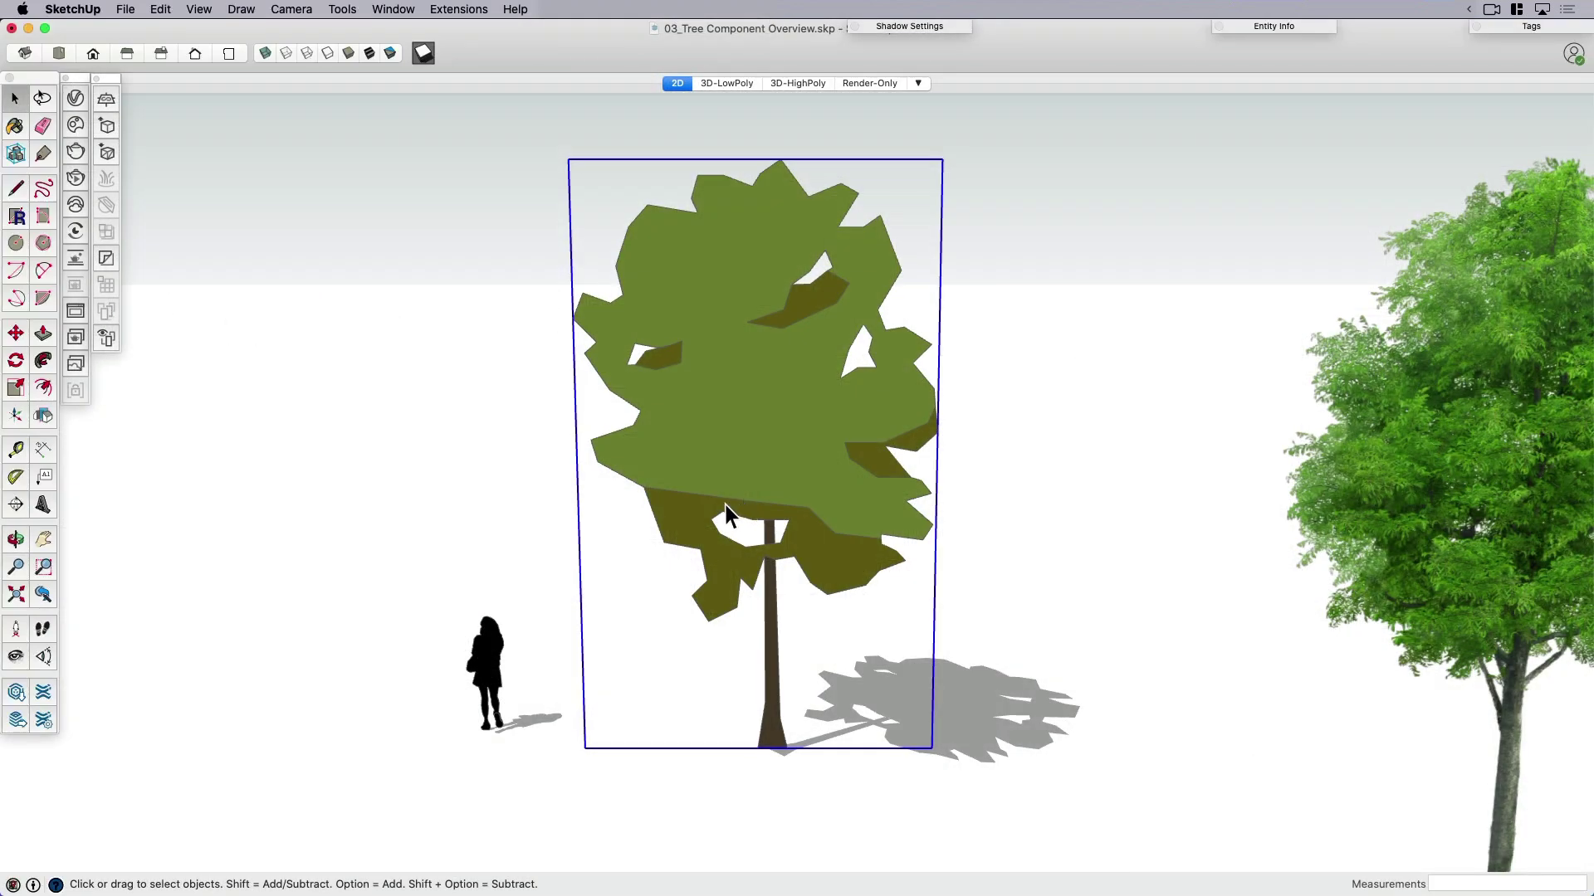
Orbit around the flat 2D tree from above and front, selecting the middle leafy tree
{"action": "middle_click_drag", "start_coordinate": [727, 511], "coordinate": [848, 505]}
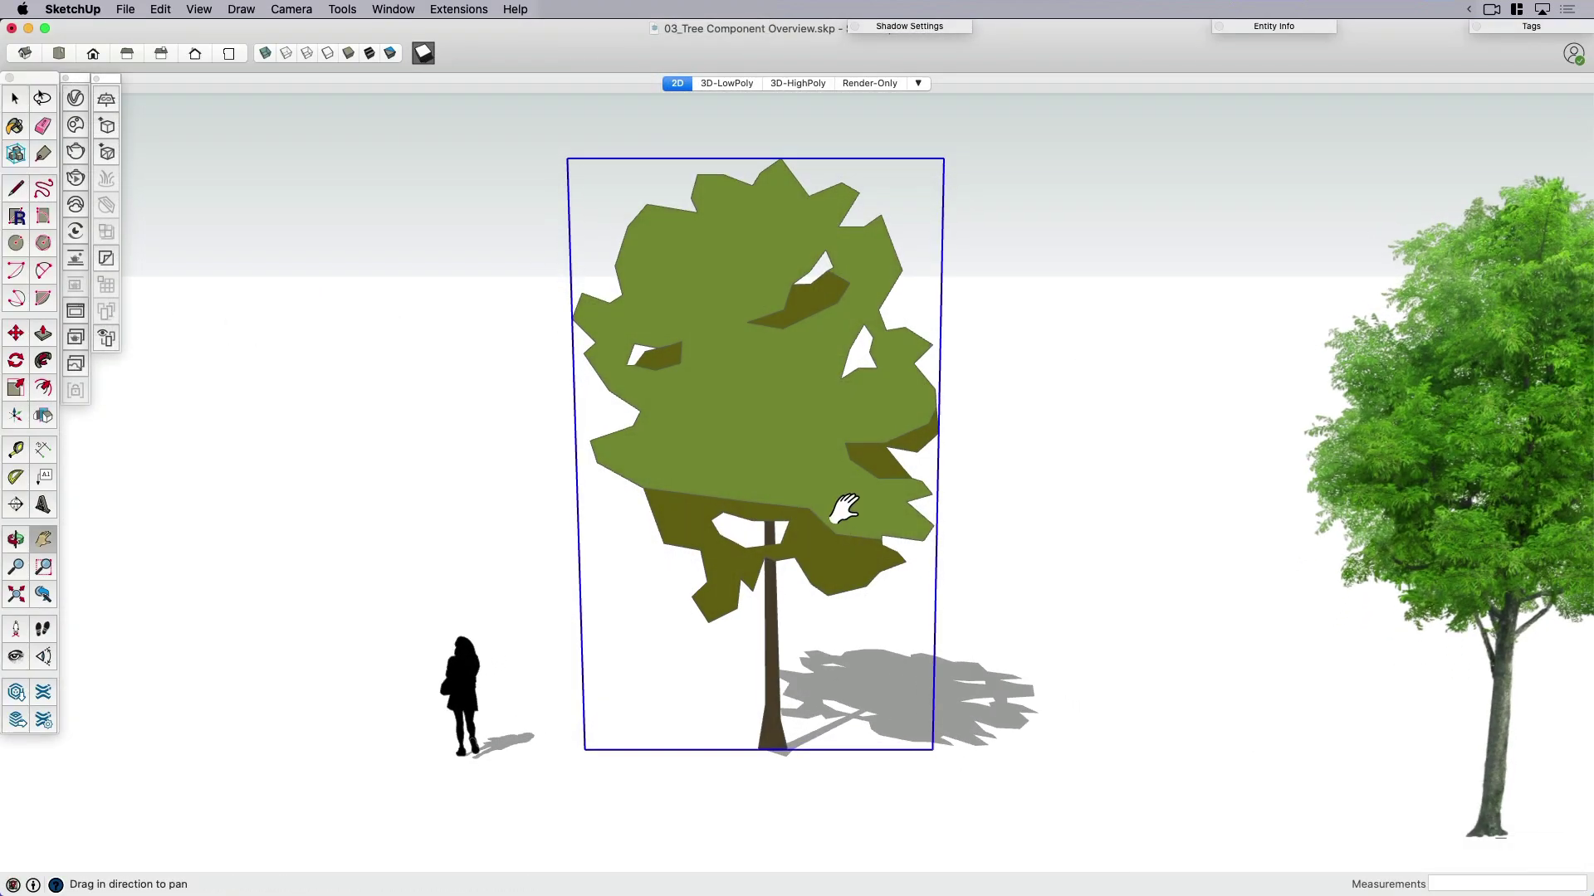
{"action": "scroll", "coordinate": [846, 509], "scroll_direction": "down", "scroll_amount": 1}
{"action": "scroll", "coordinate": [845, 508], "scroll_direction": "down", "scroll_amount": 2}
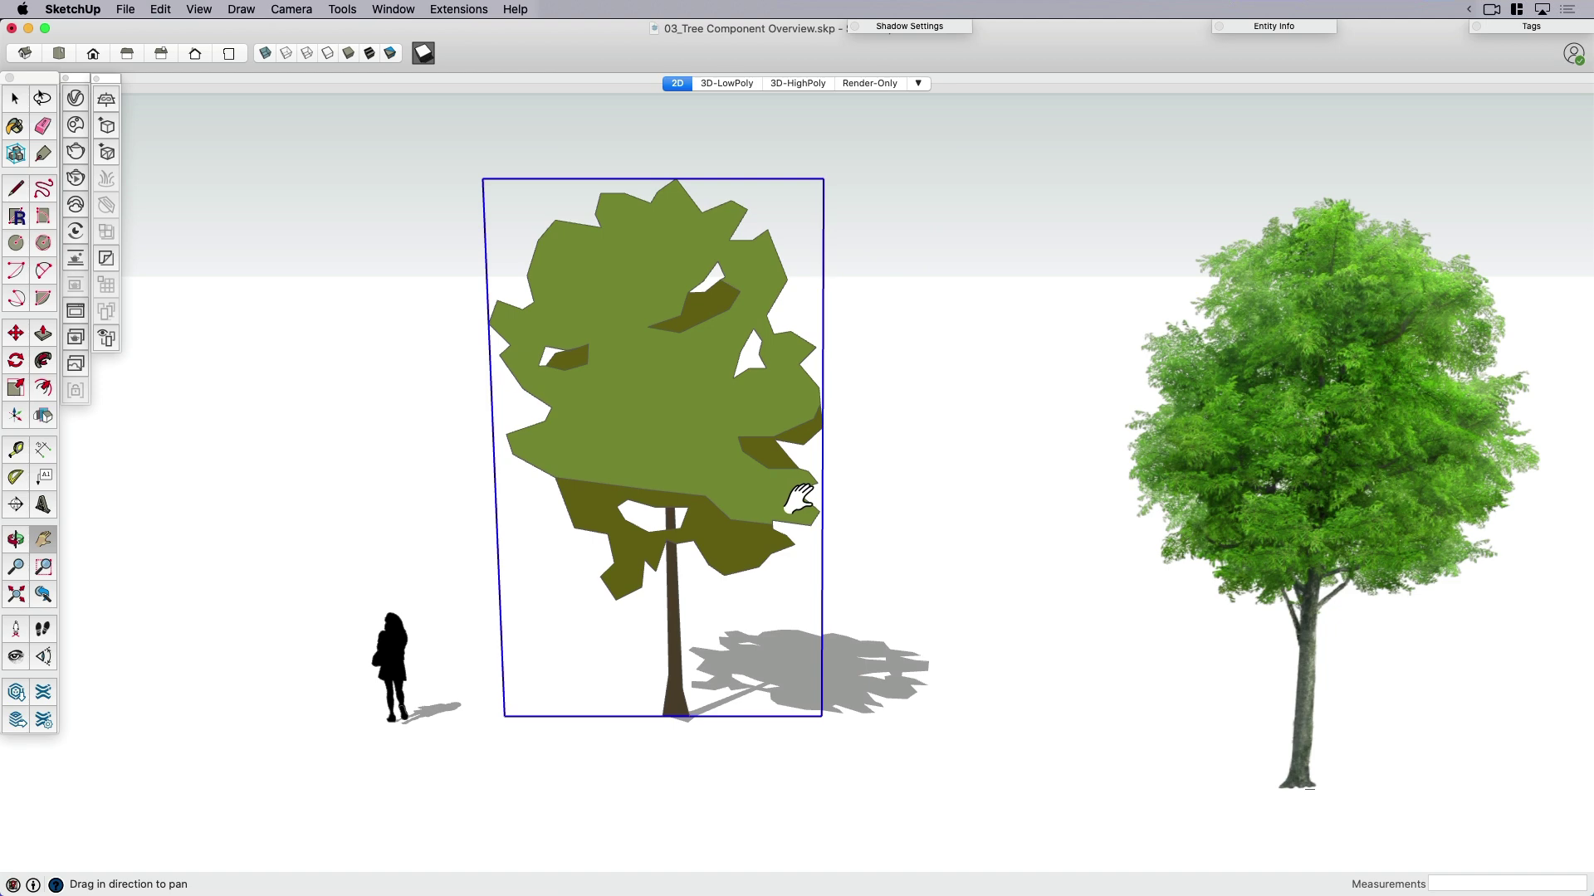
{"action": "scroll", "coordinate": [800, 498], "scroll_direction": "down", "scroll_amount": 2}
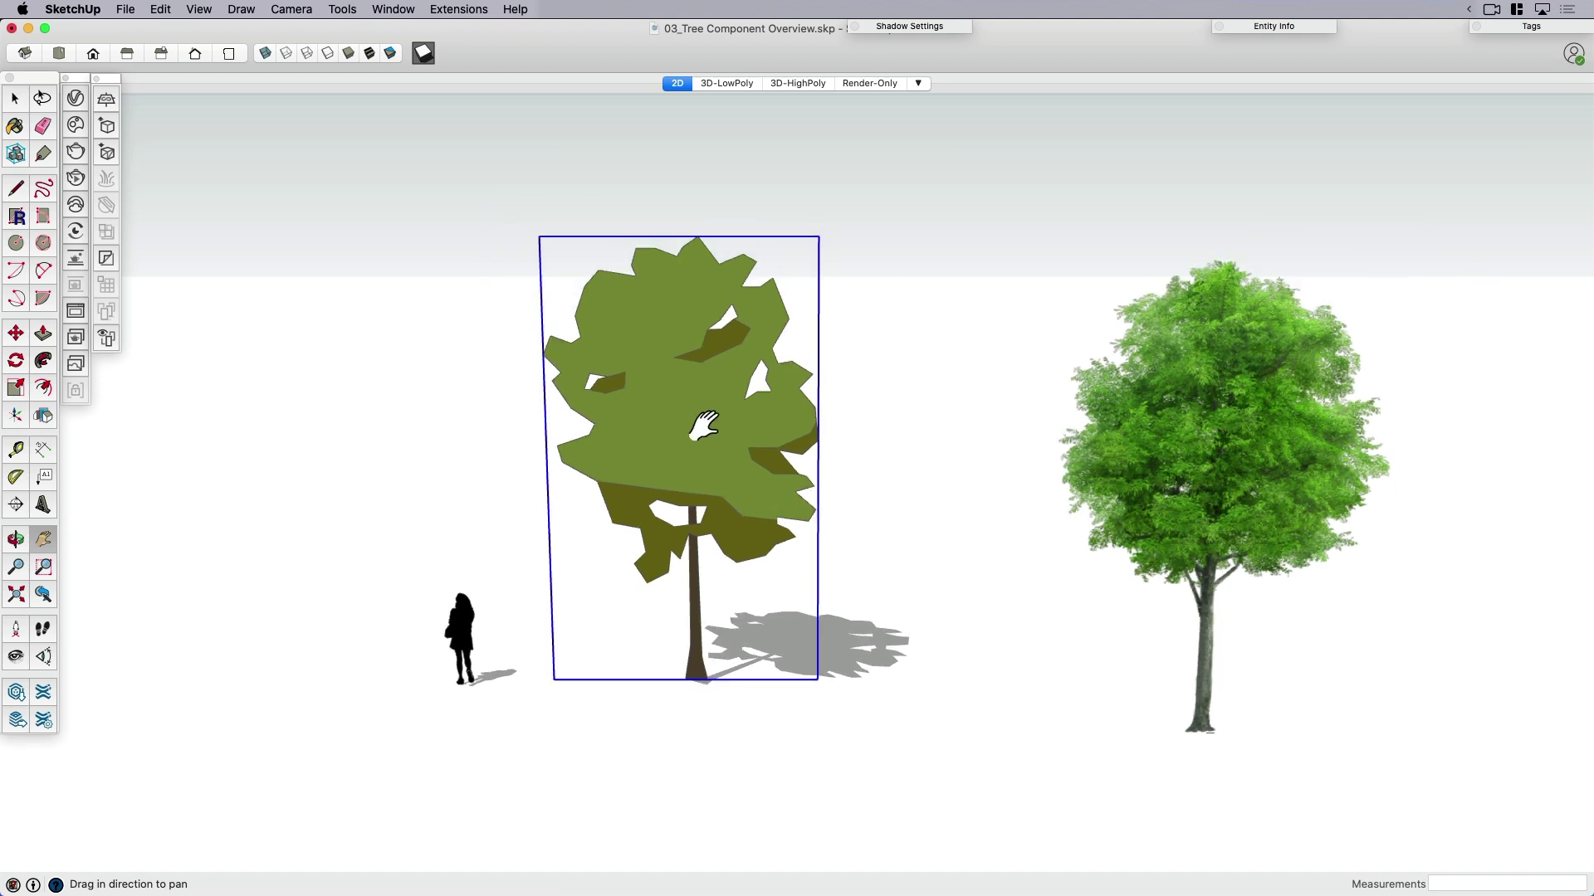
{"action": "mouse_move", "coordinate": [996, 490]}
{"action": "middle_mouse_down", "text": "shift"}
{"action": "mouse_move", "coordinate": [872, 490]}
{"action": "mouse_move", "coordinate": [1067, 508]}
{"action": "middle_mouse_up", "text": "shift"}
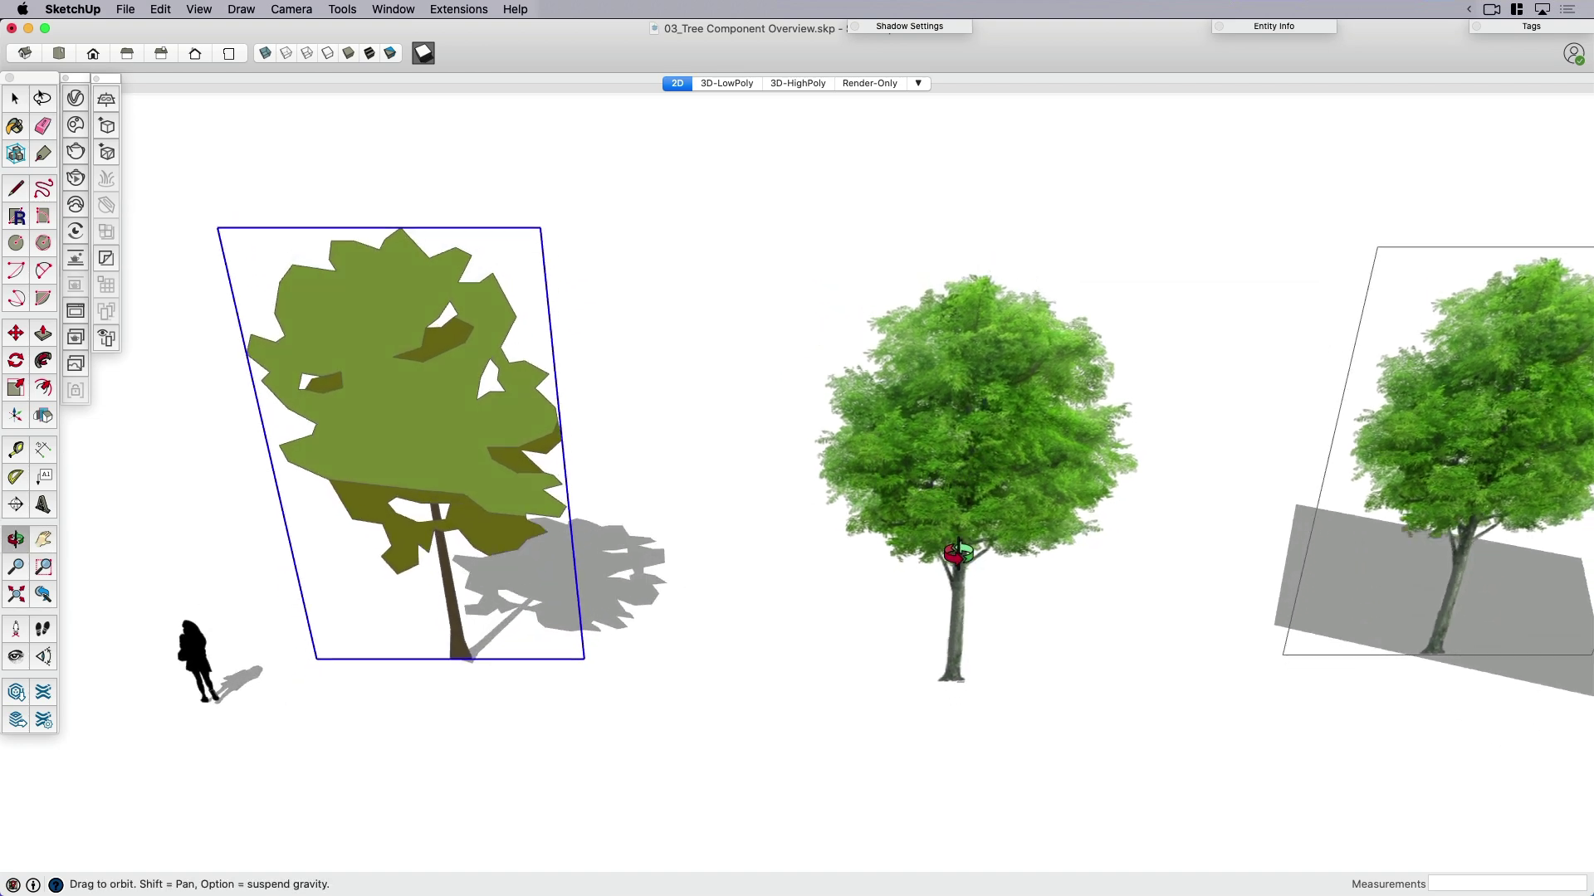
{"action": "mouse_move", "coordinate": [961, 321]}
{"action": "middle_mouse_down"}
{"action": "mouse_move", "coordinate": [964, 648]}
{"action": "mouse_move", "coordinate": [947, 349]}
{"action": "middle_mouse_up"}
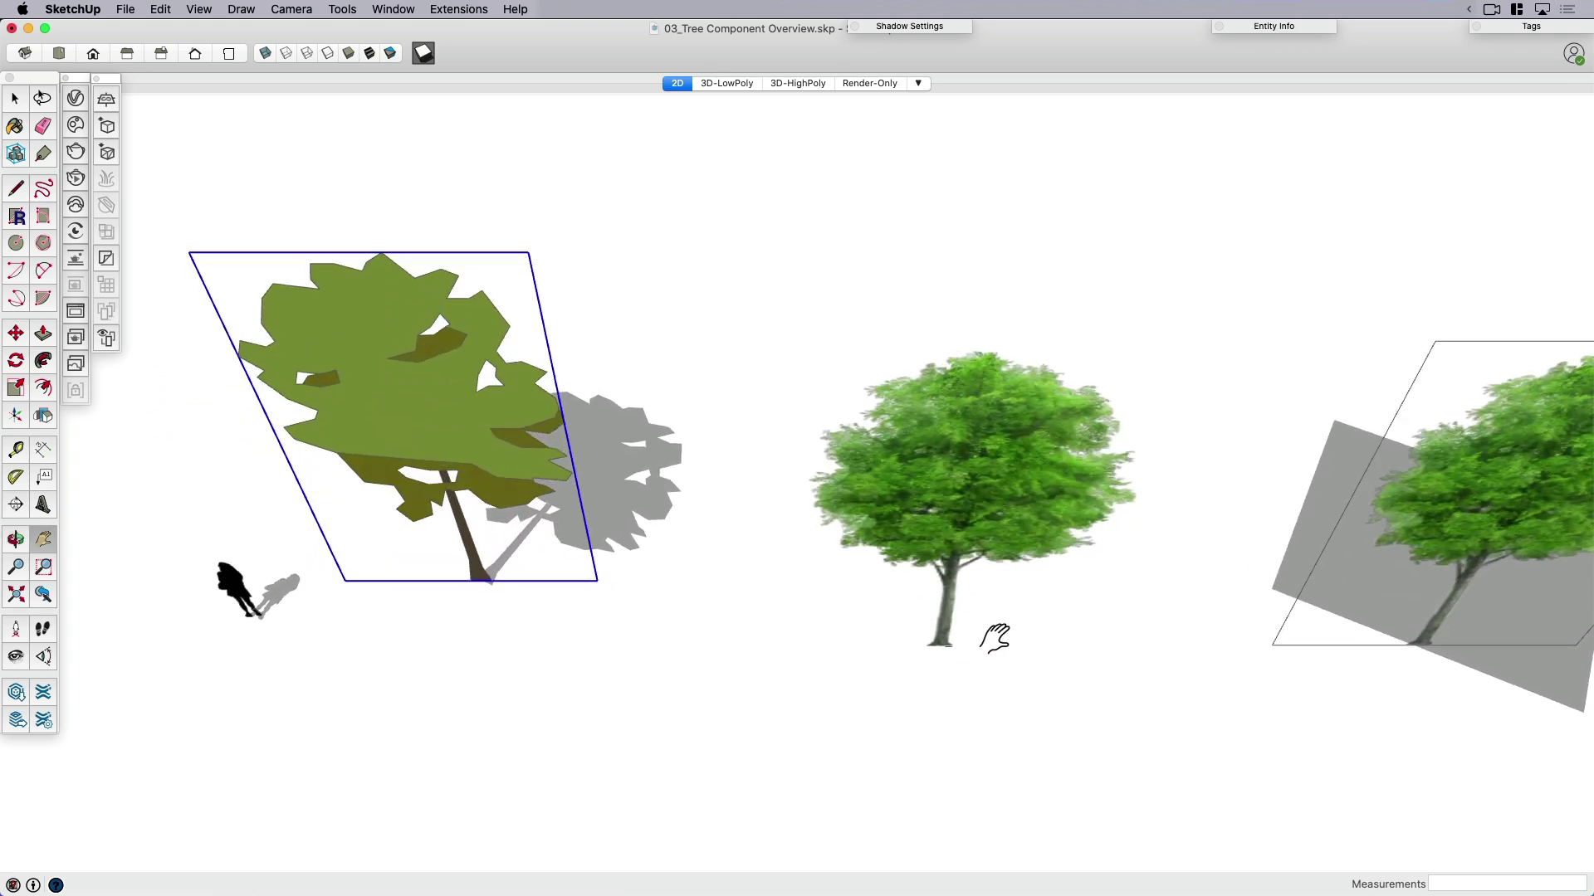
{"action": "middle_click_drag", "start_coordinate": [990, 636], "coordinate": [941, 318]}
{"action": "left_click", "coordinate": [976, 447]}
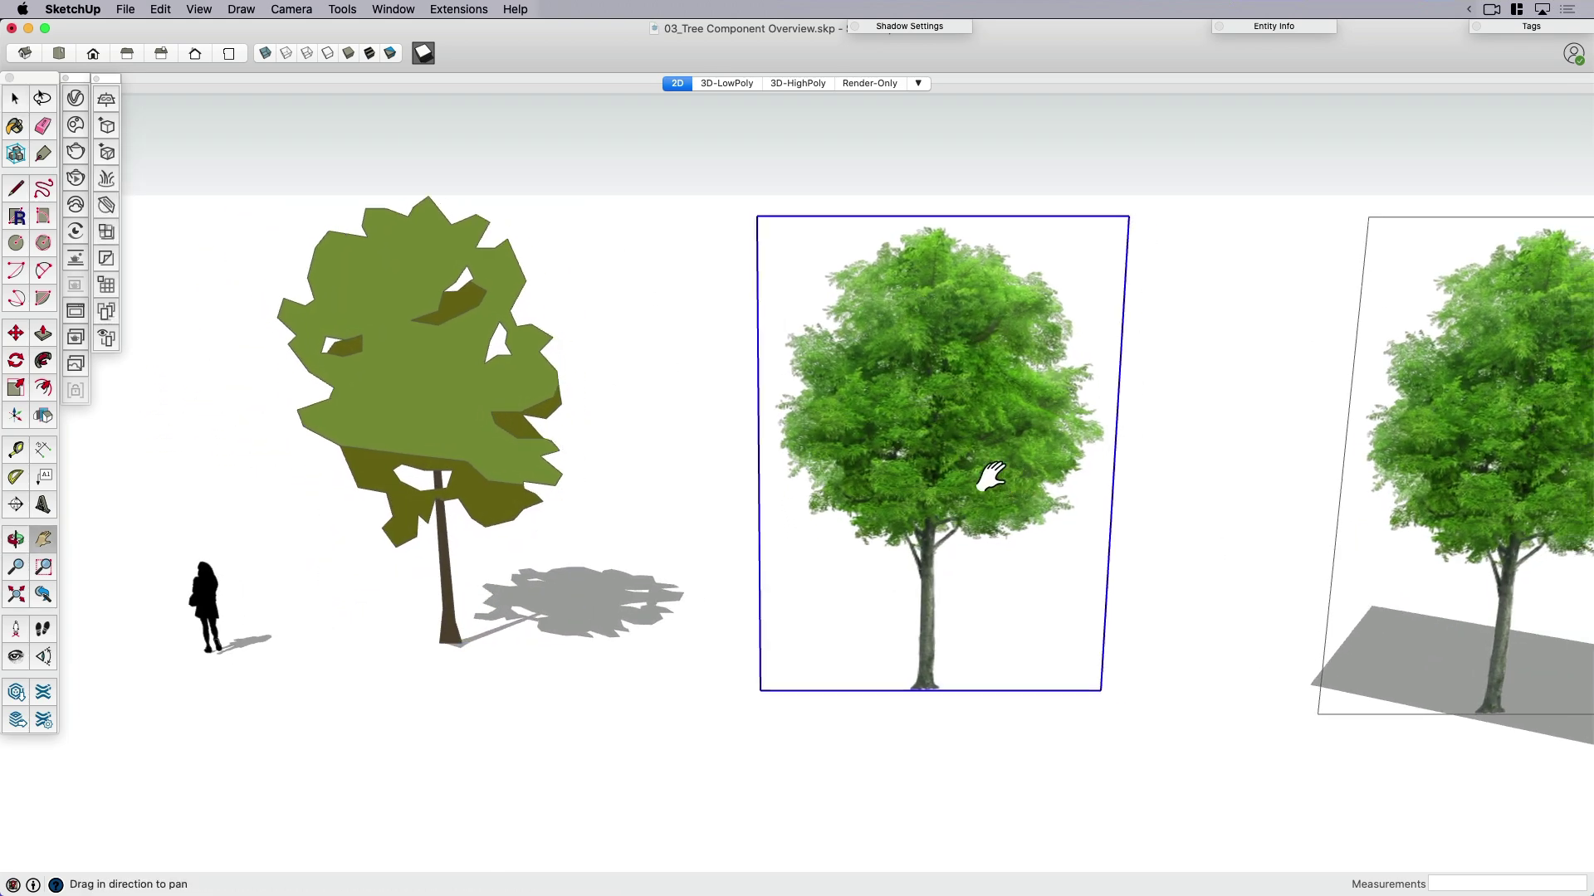
{"action": "scroll", "coordinate": [976, 446], "scroll_direction": "up", "scroll_amount": 5}
Pan along the lineup to centre the right-hand tree and its shadow
{"action": "mouse_move", "coordinate": [947, 462]}
{"action": "middle_mouse_down"}
{"action": "mouse_move", "coordinate": [729, 498]}
{"action": "mouse_move", "coordinate": [872, 521]}
{"action": "mouse_move", "coordinate": [858, 483]}
{"action": "middle_mouse_up"}
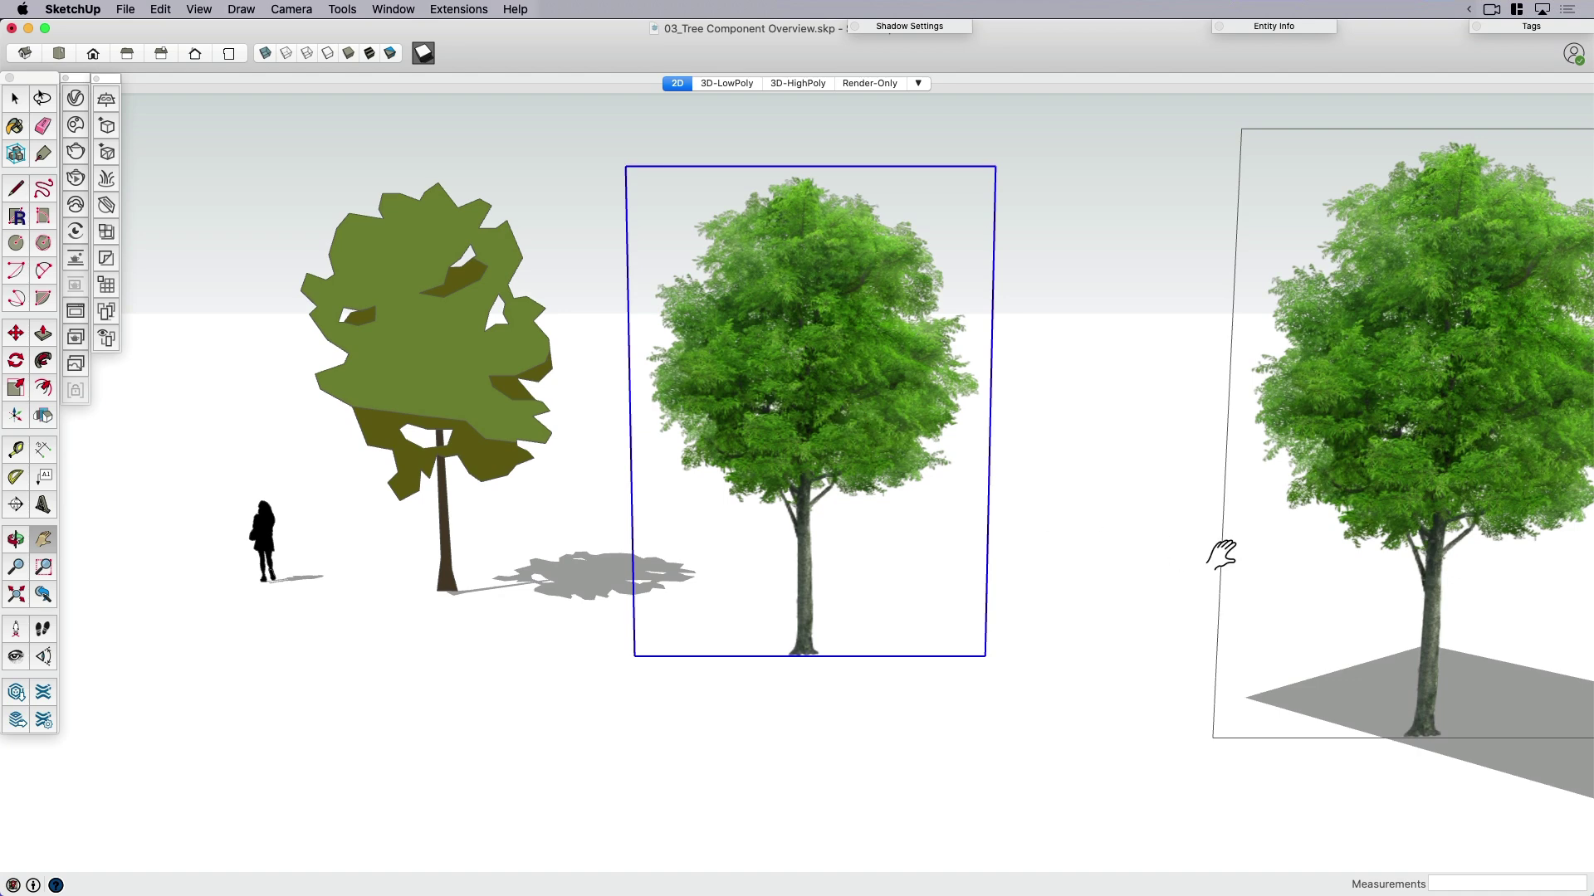
{"action": "mouse_move", "coordinate": [1223, 555]}
{"action": "middle_mouse_down", "text": "shift"}
{"action": "mouse_move", "coordinate": [683, 548]}
{"action": "mouse_move", "coordinate": [639, 580]}
{"action": "mouse_move", "coordinate": [829, 750]}
{"action": "middle_mouse_up", "text": "shift"}
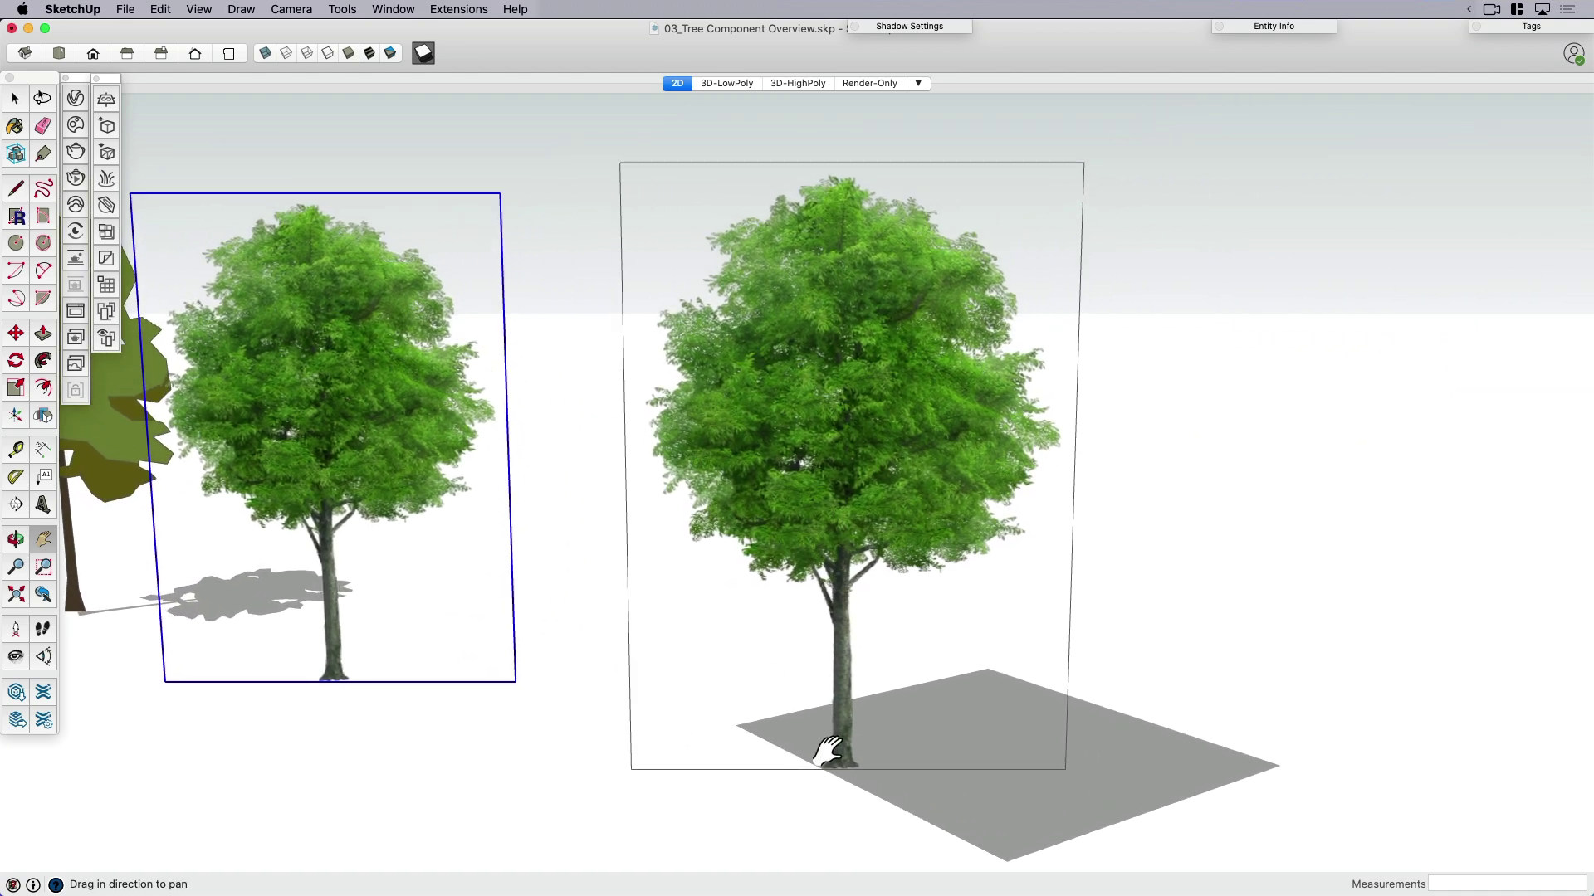
{"action": "mouse_move", "coordinate": [816, 538]}
{"action": "middle_mouse_down"}
{"action": "mouse_move", "coordinate": [857, 401]}
{"action": "mouse_move", "coordinate": [698, 498]}
{"action": "mouse_move", "coordinate": [563, 469]}
{"action": "middle_mouse_up"}
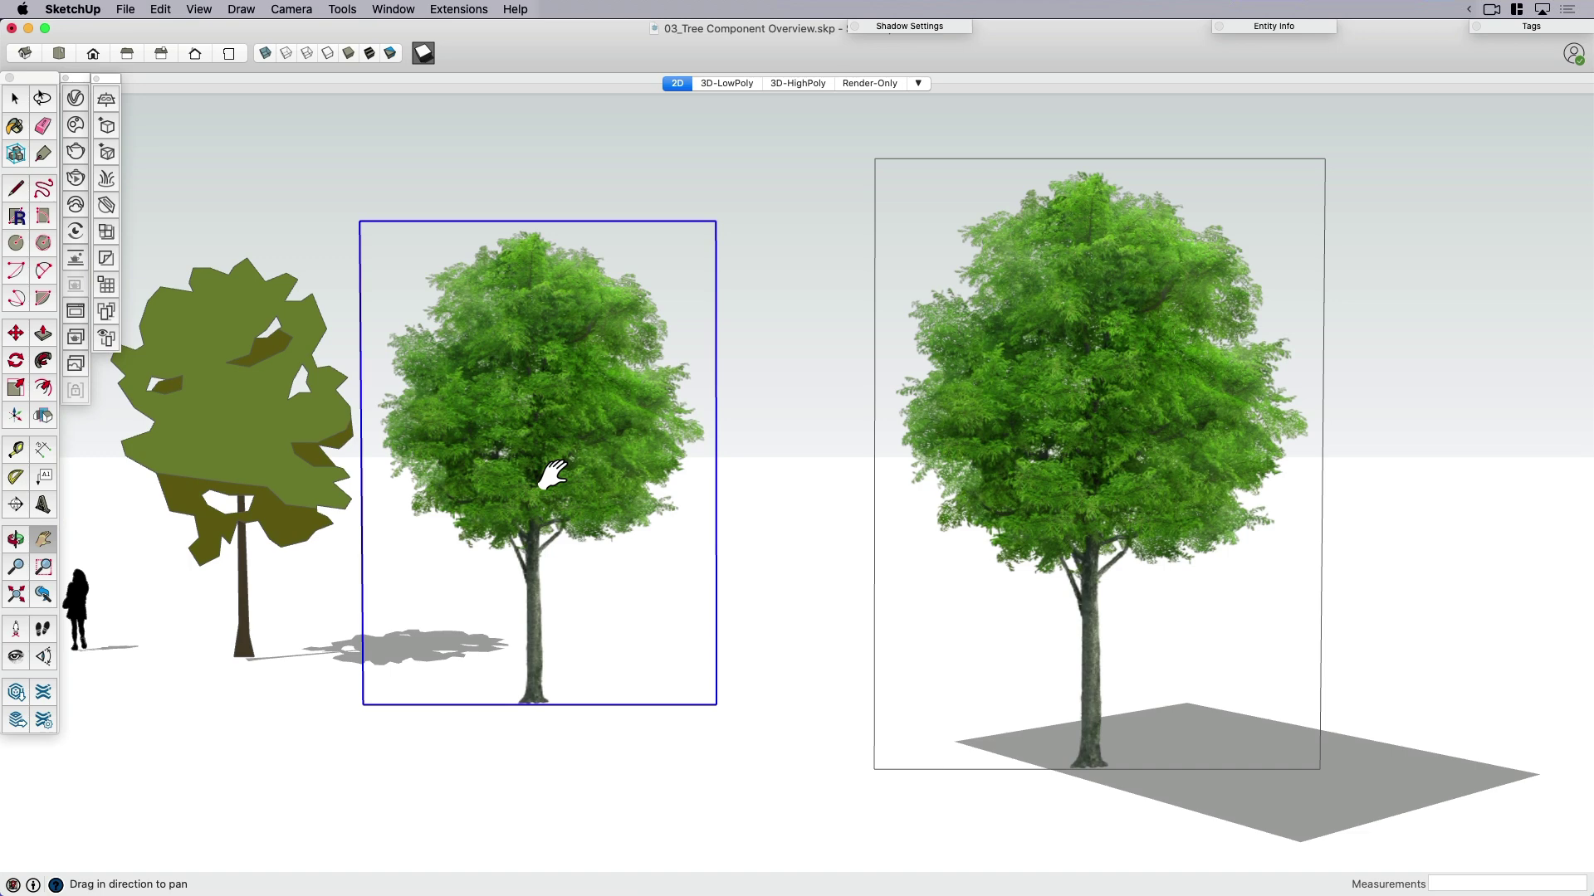
{"action": "middle_click_drag", "start_coordinate": [1062, 569], "coordinate": [949, 535], "text": "shift"}
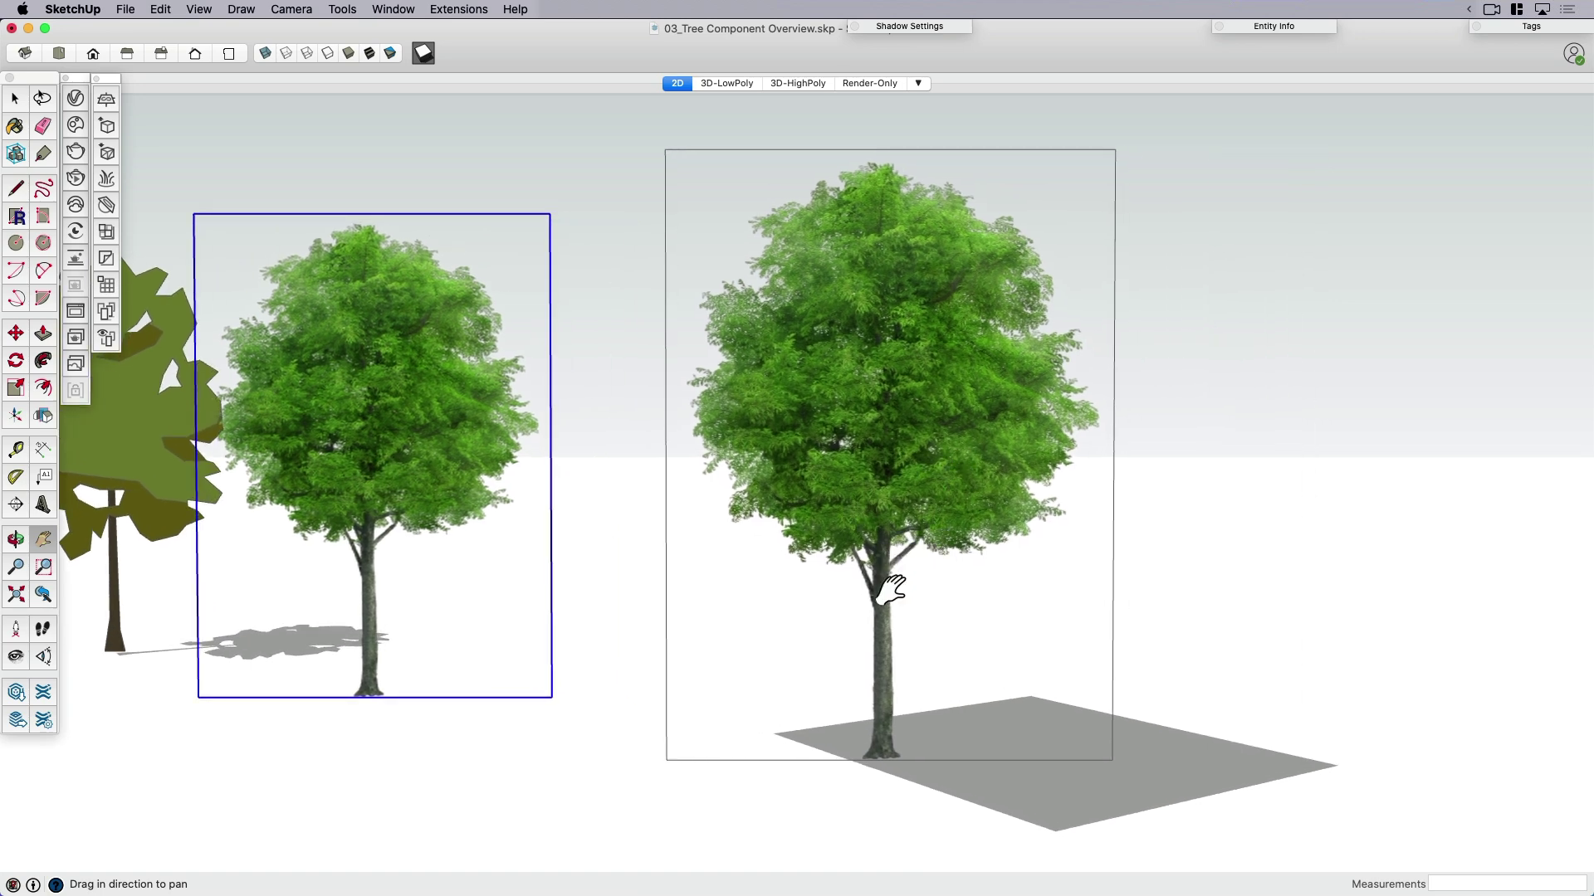
{"action": "middle_click_drag", "start_coordinate": [892, 590], "coordinate": [912, 667]}
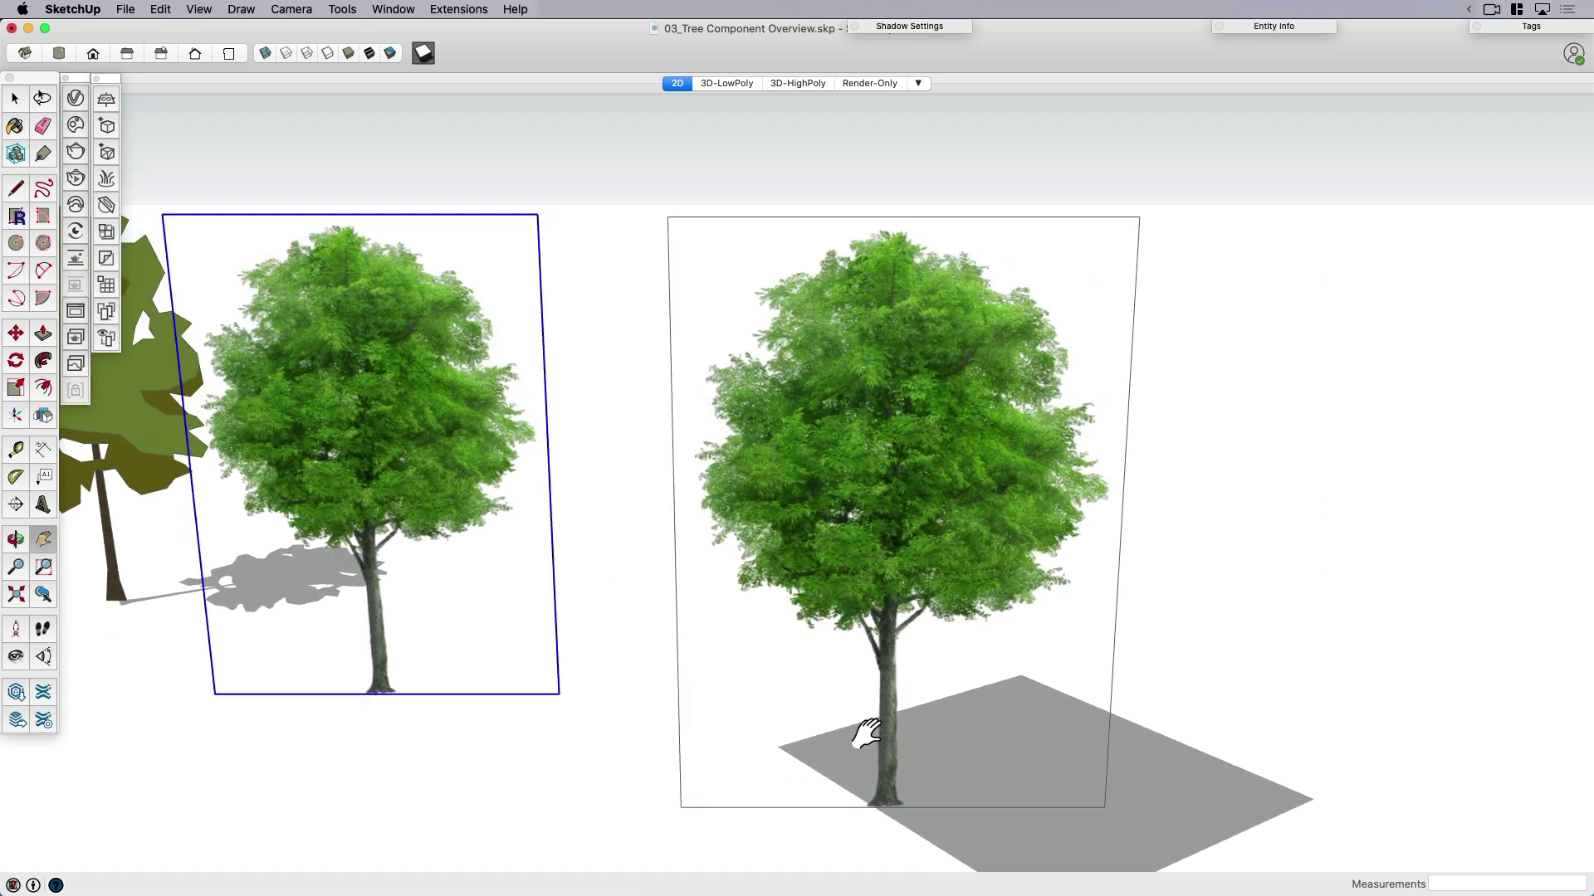
{"action": "middle_click_drag", "start_coordinate": [868, 735], "coordinate": [964, 612], "text": "shift"}
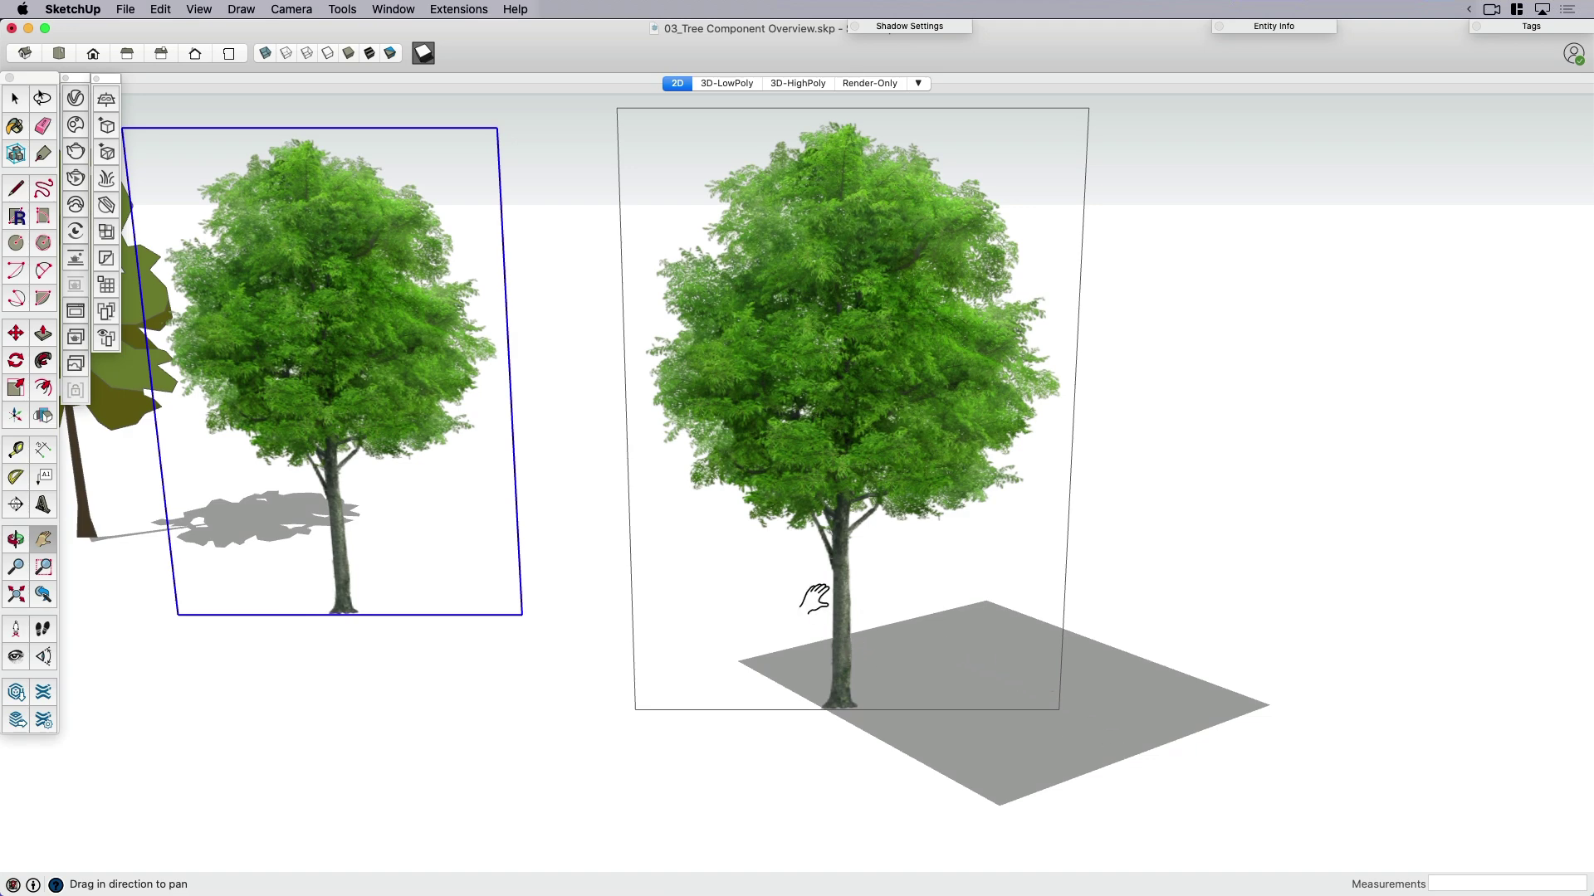
{"action": "scroll", "coordinate": [815, 598], "scroll_direction": "down", "scroll_amount": 3}
{"action": "middle_click_drag", "start_coordinate": [1021, 523], "coordinate": [792, 549], "text": "shift"}
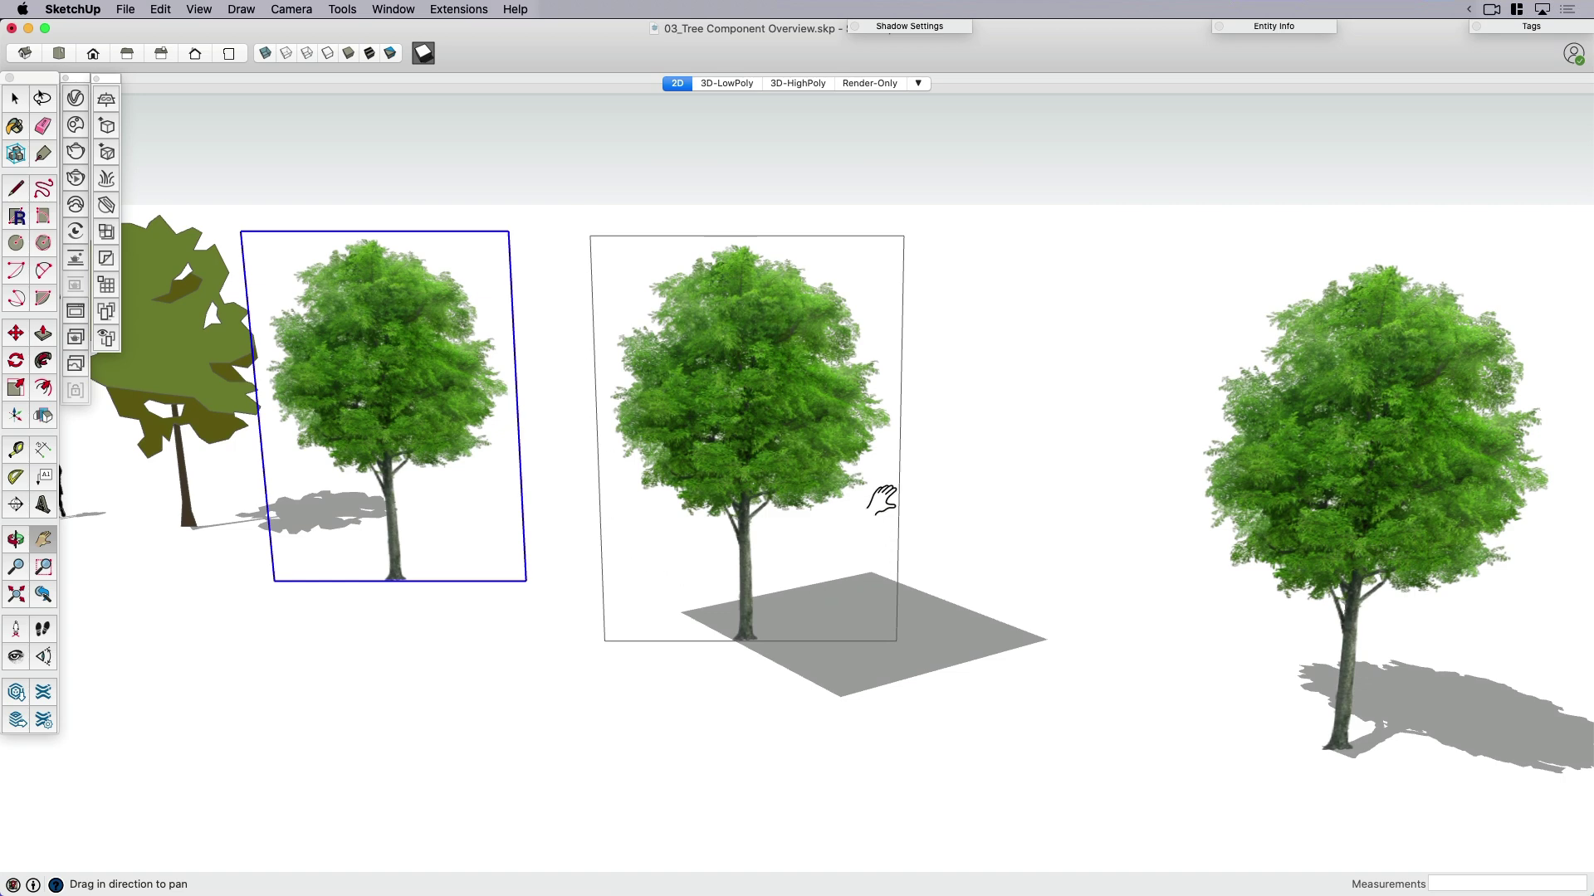
{"action": "left_click_drag", "start_coordinate": [863, 503], "coordinate": [649, 510]}
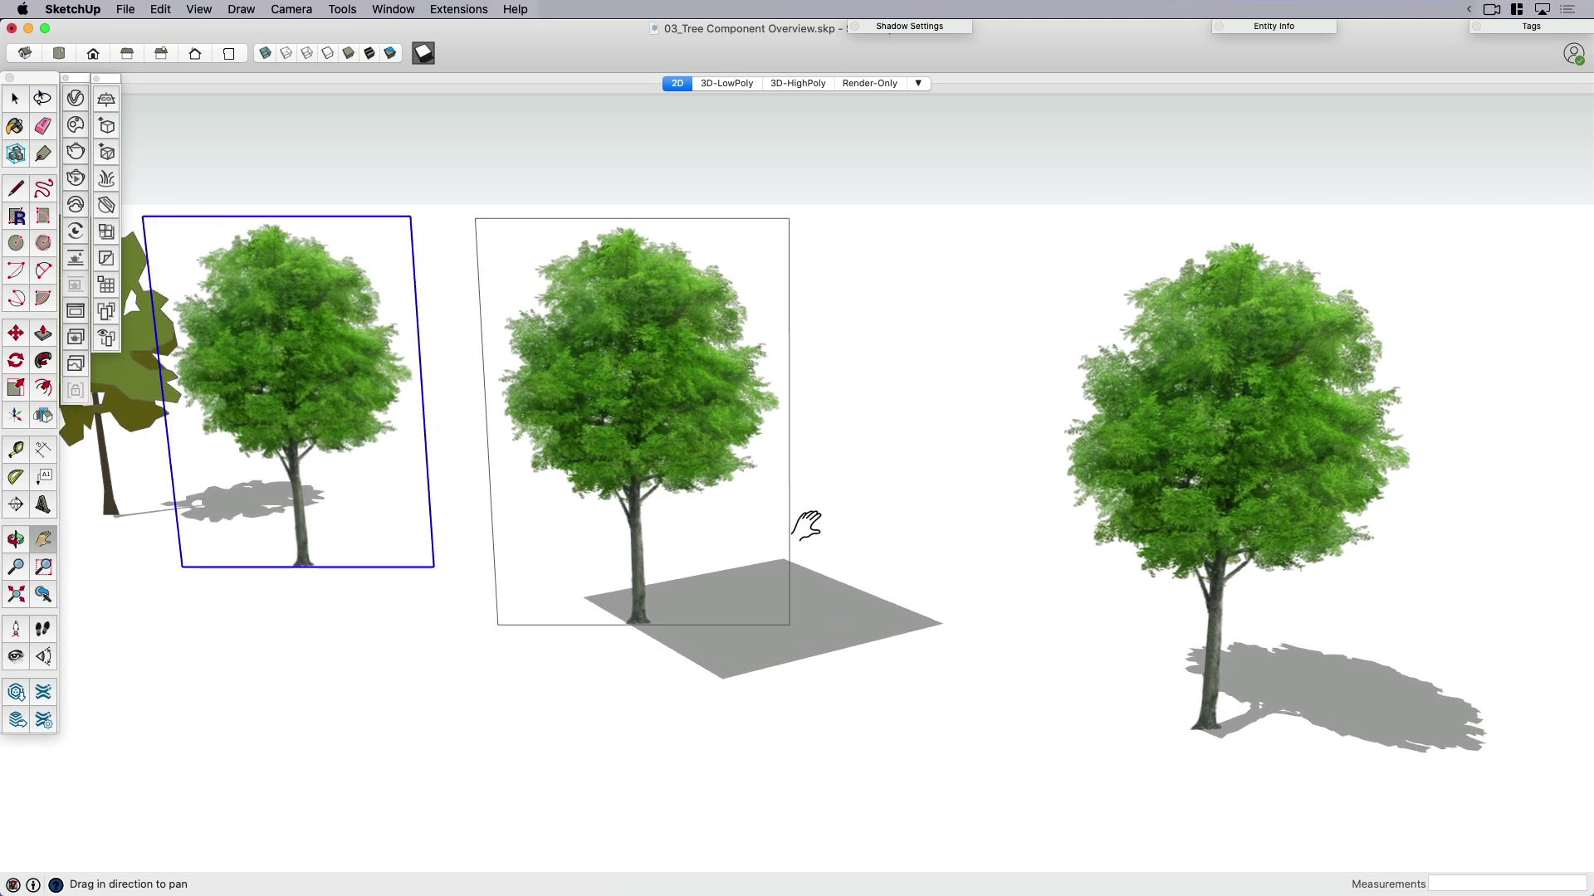
{"action": "scroll", "coordinate": [872, 561], "scroll_direction": "up", "scroll_amount": 4}
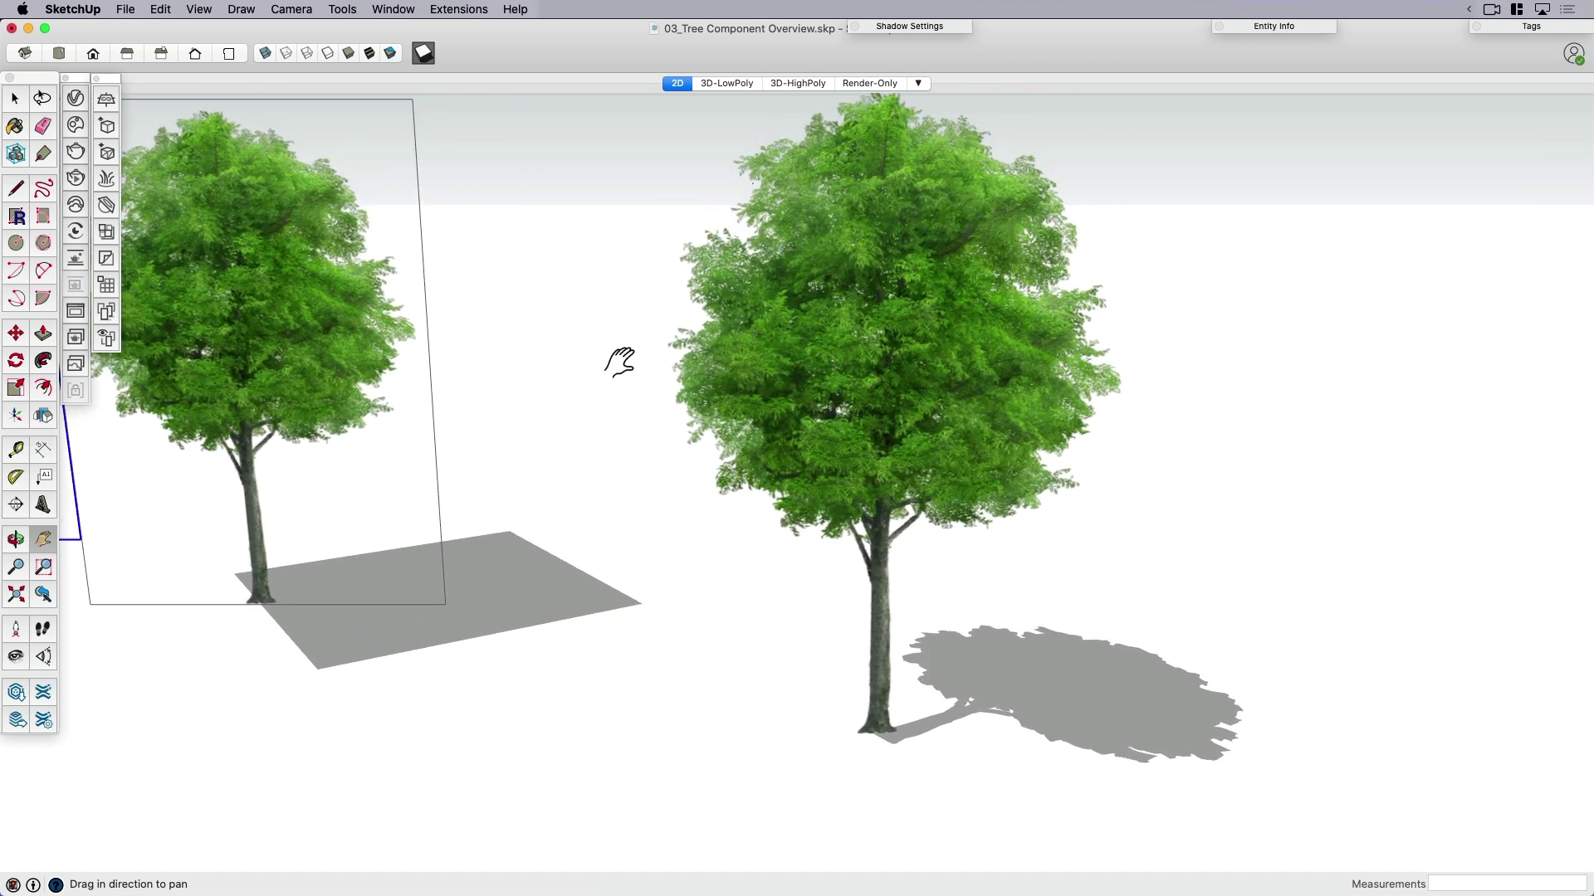
{"action": "key", "text": "space"}
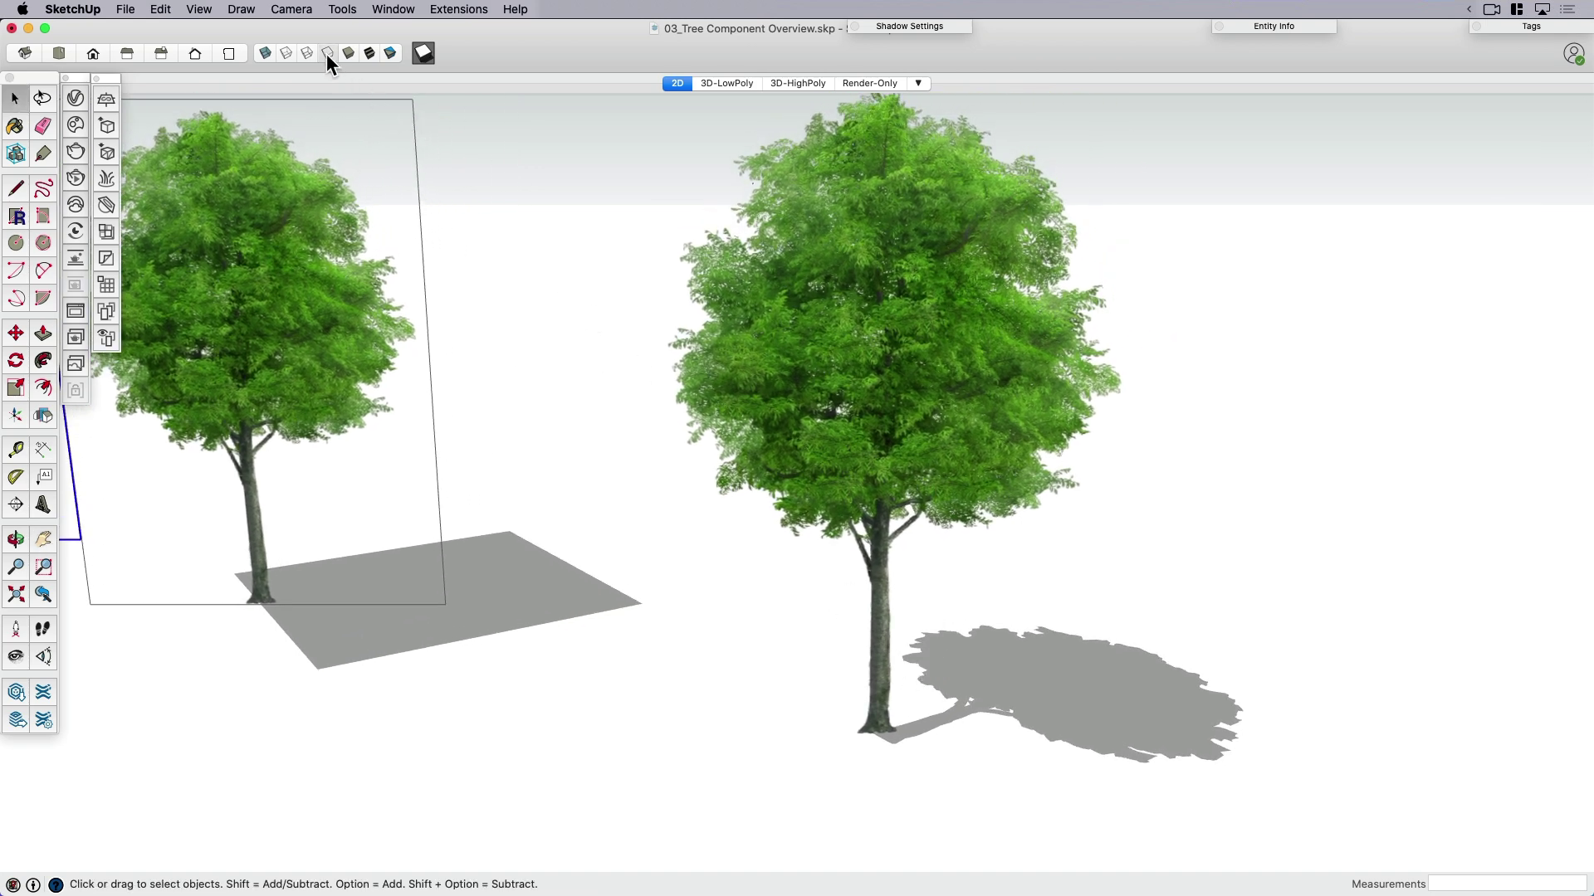
{"action": "left_click", "coordinate": [326, 54]}
{"action": "key", "text": "k"}
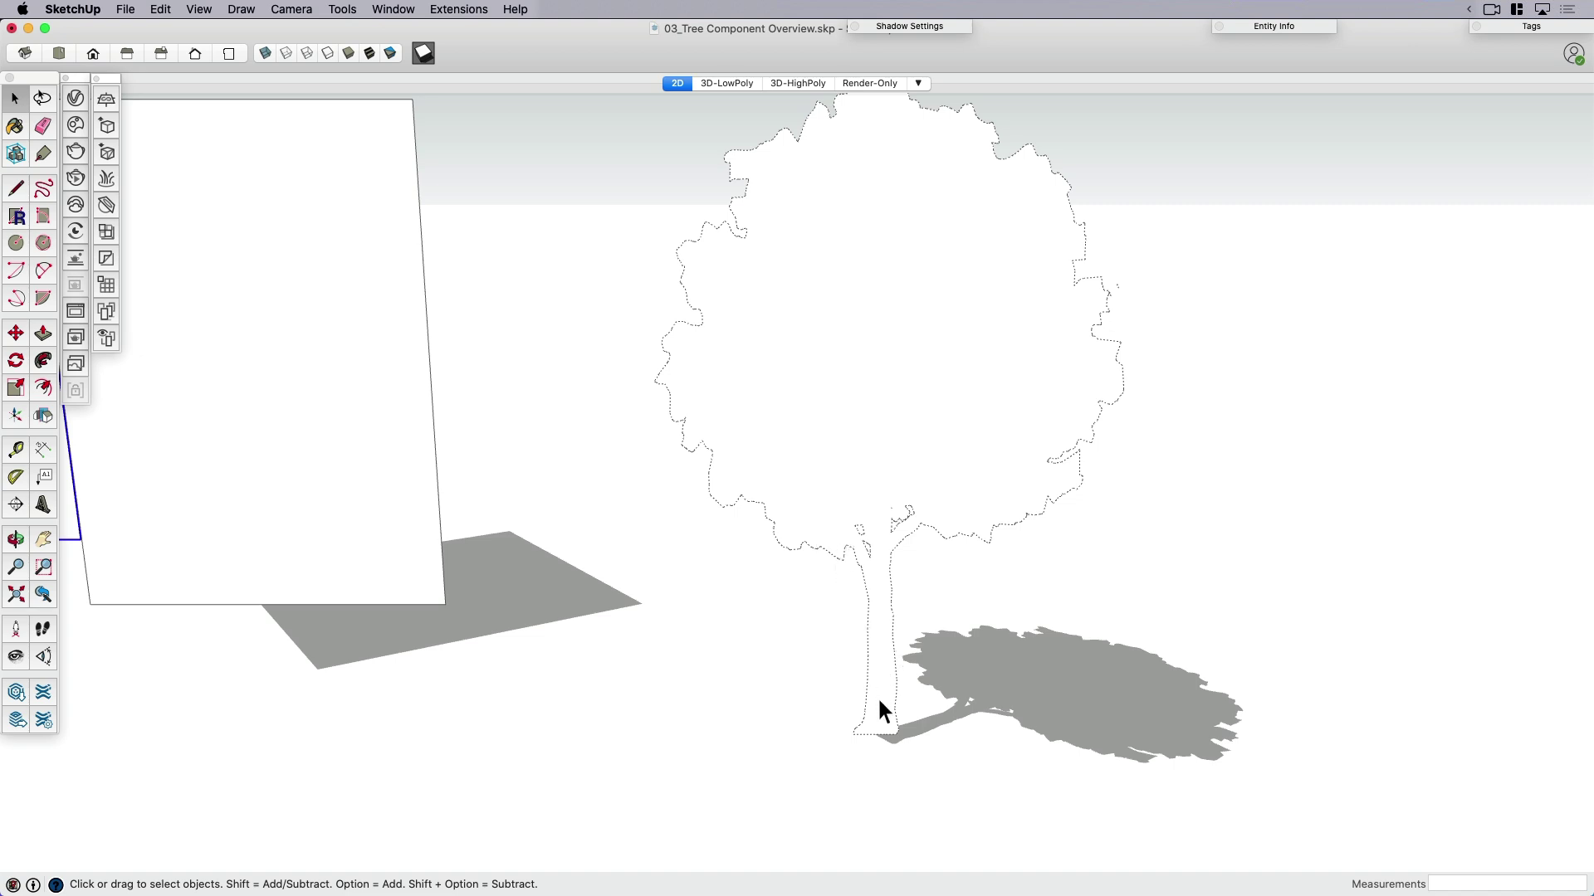
{"action": "key", "text": "k"}
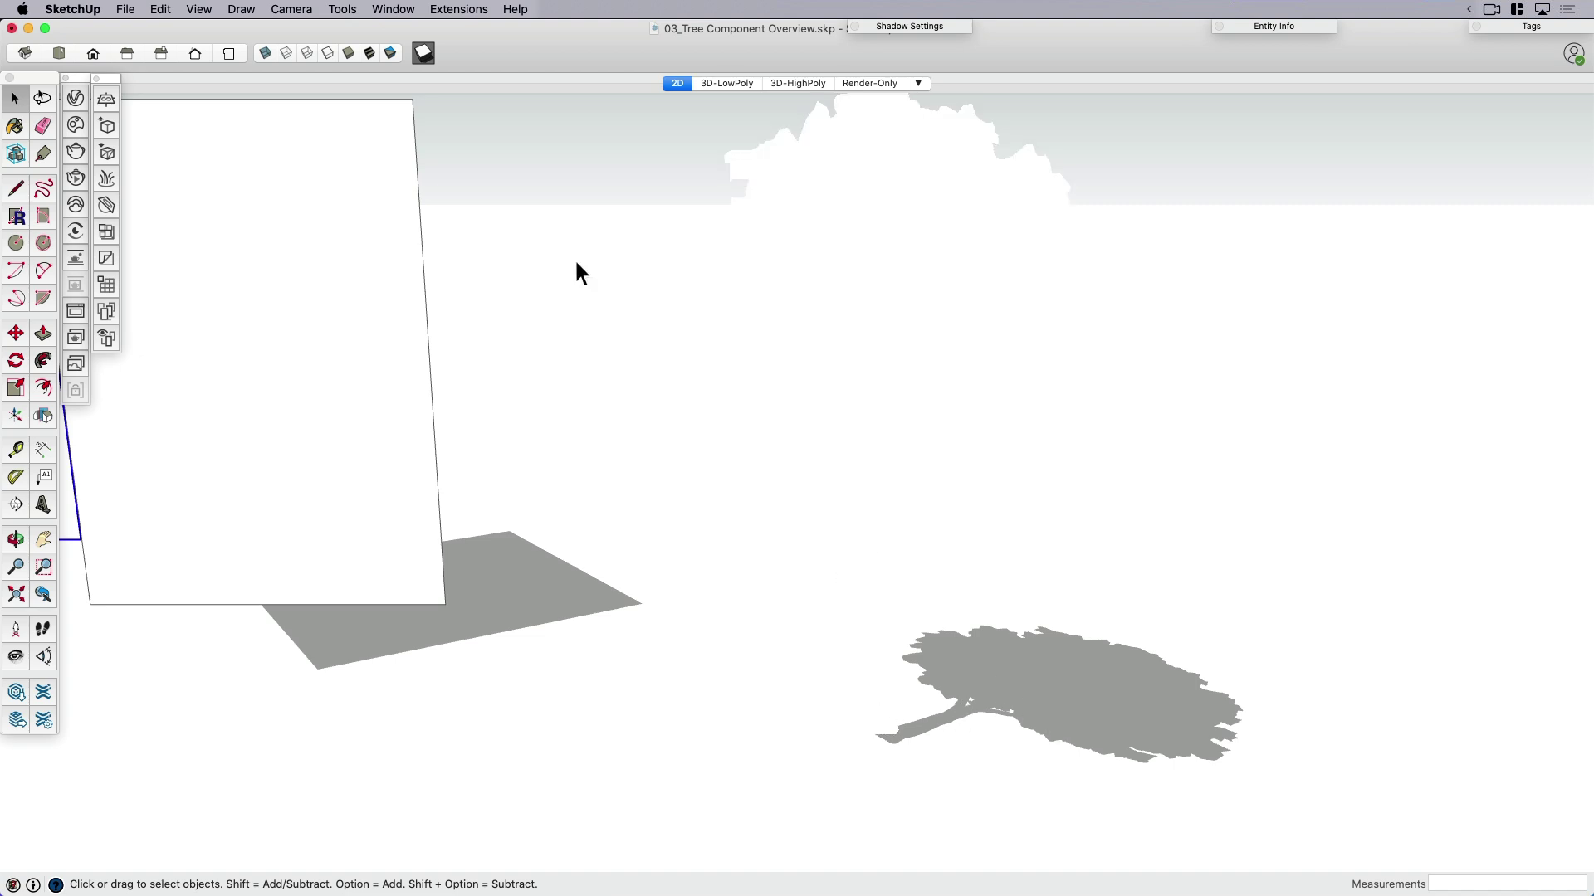
{"action": "scroll", "coordinate": [1032, 631], "scroll_direction": "down", "scroll_amount": 3}
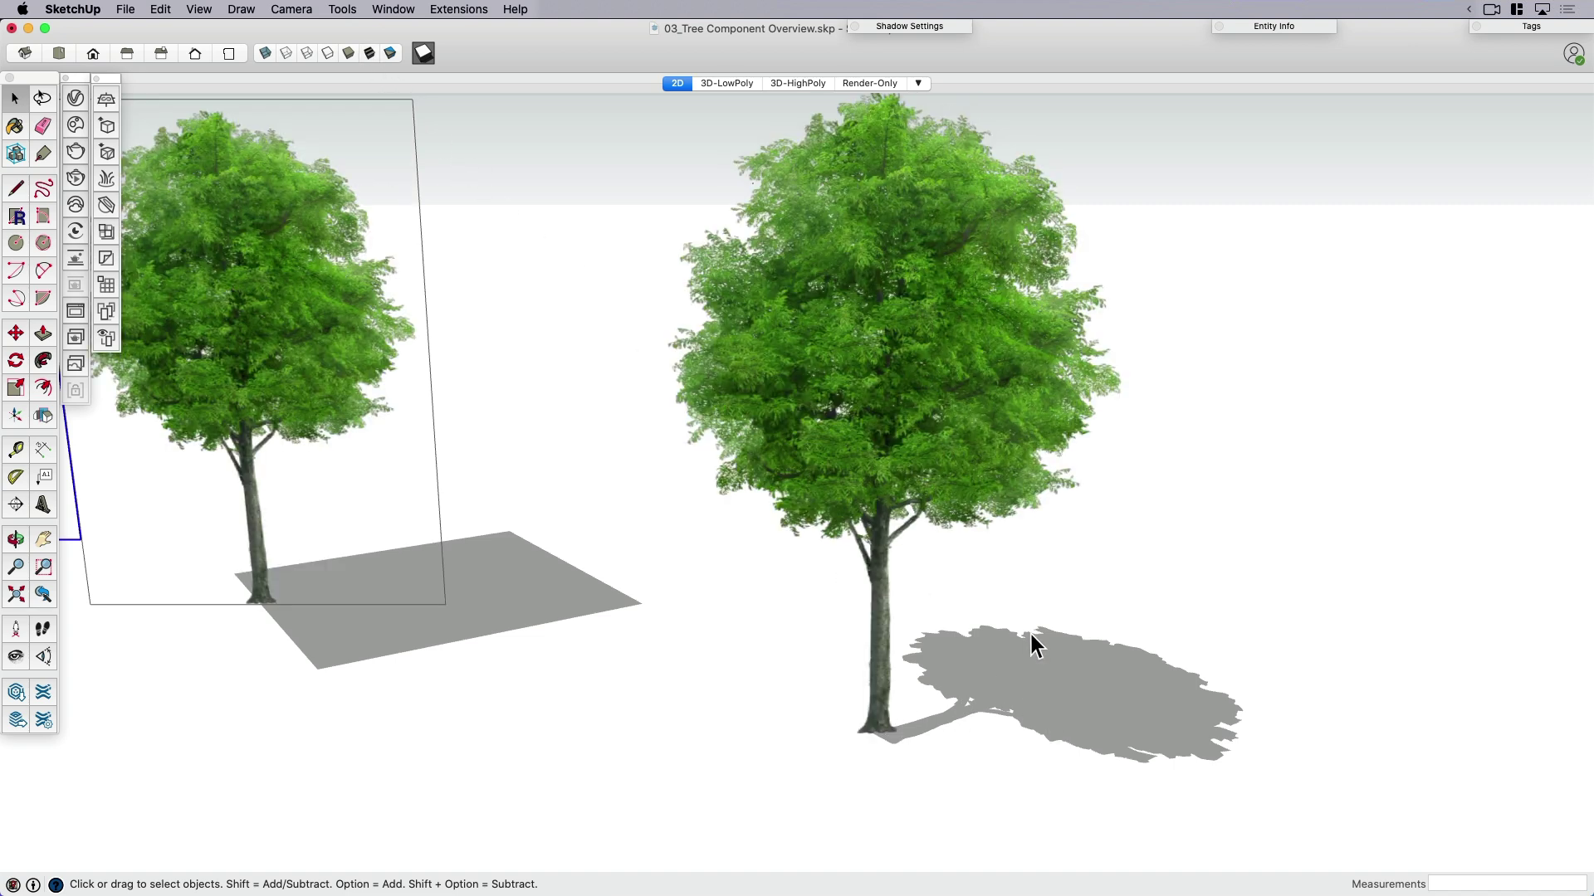
{"action": "scroll", "coordinate": [1146, 625], "scroll_direction": "down", "scroll_amount": 3}
{"action": "left_click", "coordinate": [974, 514]}
{"action": "scroll", "coordinate": [1238, 529], "scroll_direction": "down", "scroll_amount": 2}
{"action": "scroll", "coordinate": [1237, 529], "scroll_direction": "down", "scroll_amount": 2}
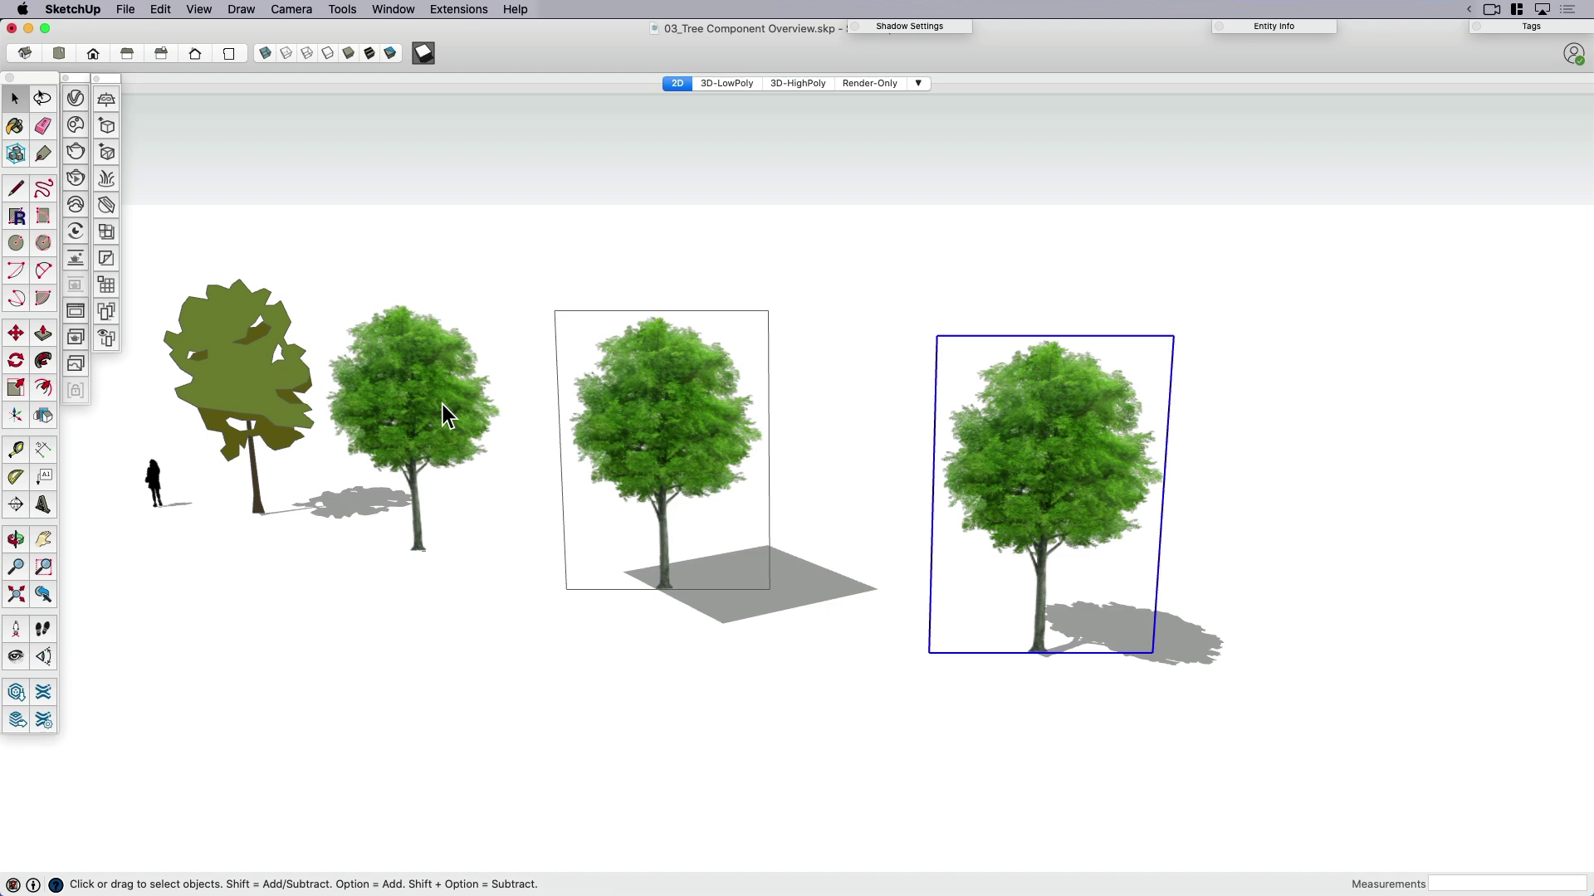
{"action": "middle_click_drag", "start_coordinate": [498, 486], "coordinate": [515, 498]}
{"action": "mouse_move", "coordinate": [651, 579]}
{"action": "middle_mouse_down", "text": "shift"}
{"action": "mouse_move", "coordinate": [871, 583]}
{"action": "mouse_move", "coordinate": [855, 576]}
{"action": "middle_mouse_up", "text": "shift"}
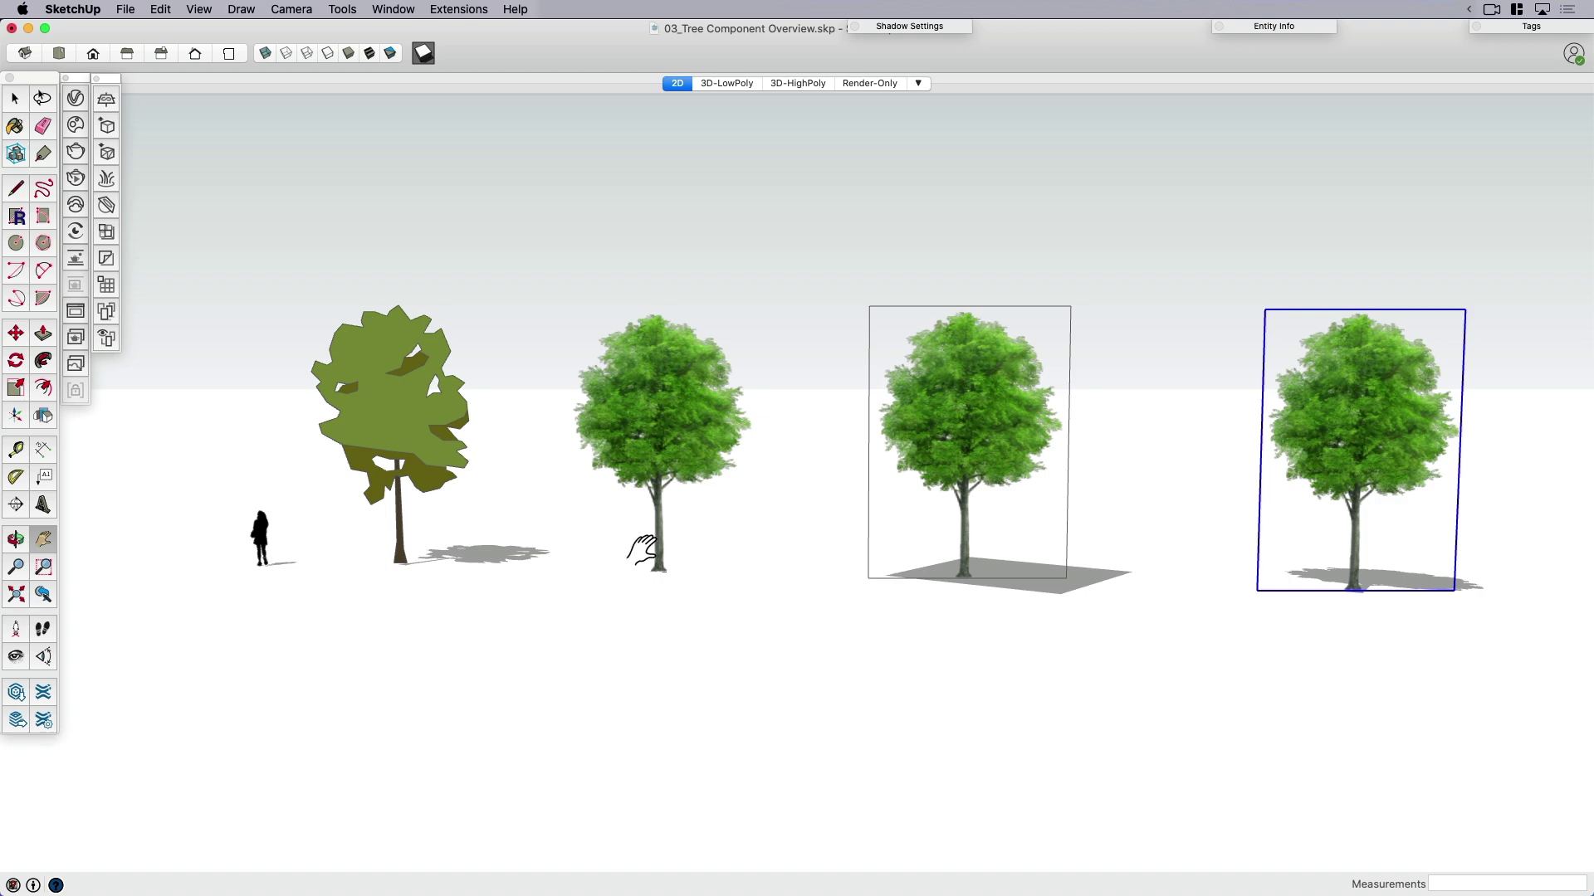
{"action": "key", "text": "space"}
{"action": "left_click", "coordinate": [433, 465]}
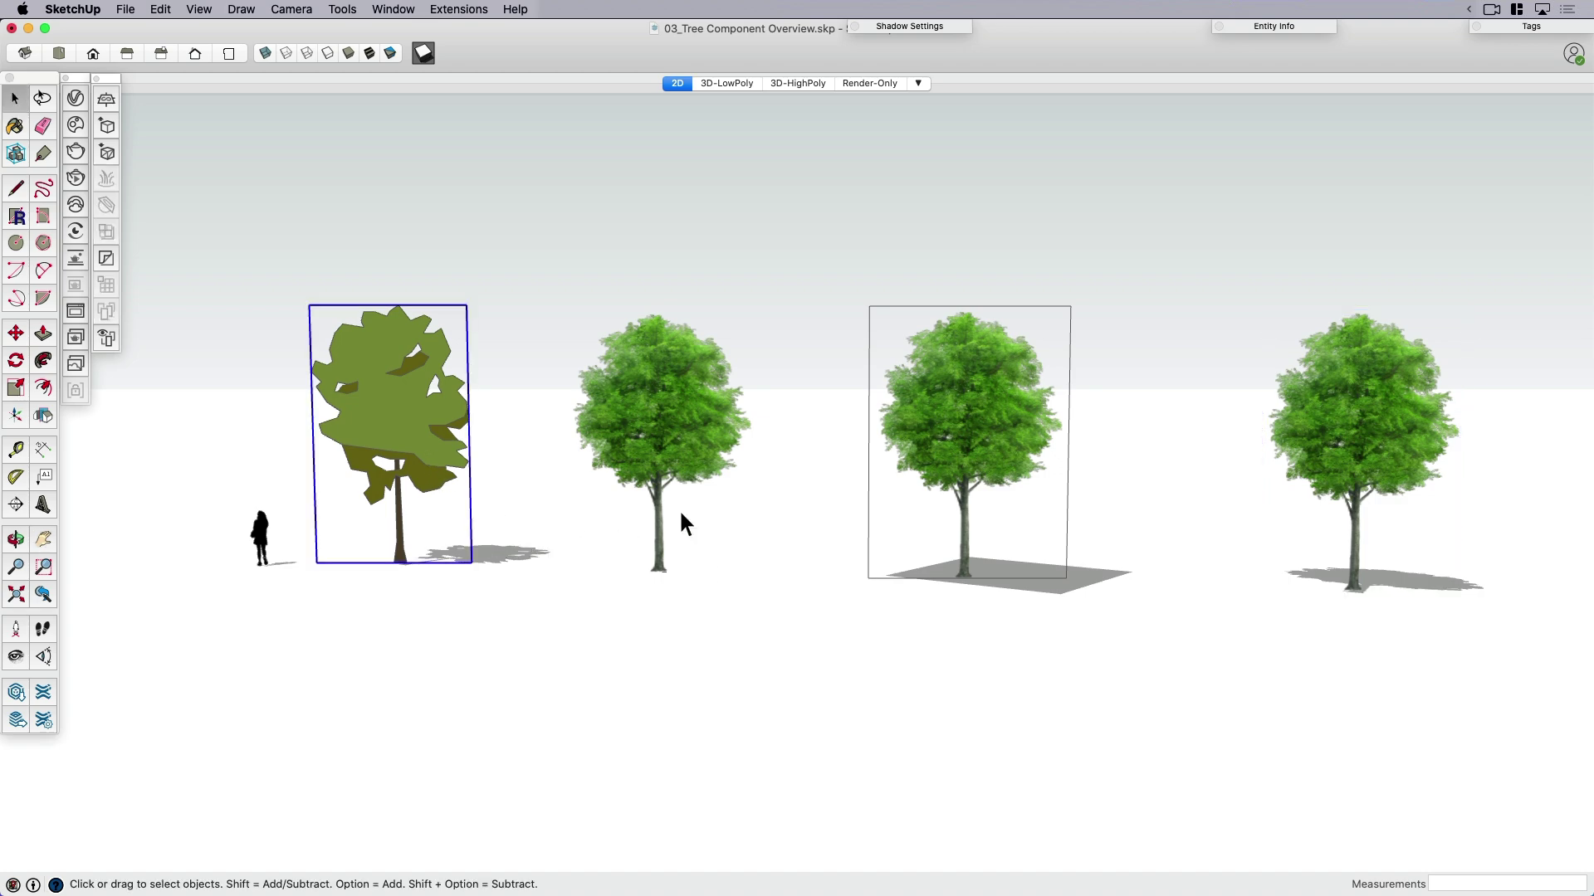
{"action": "scroll", "coordinate": [983, 449], "scroll_direction": "up", "scroll_amount": 3}
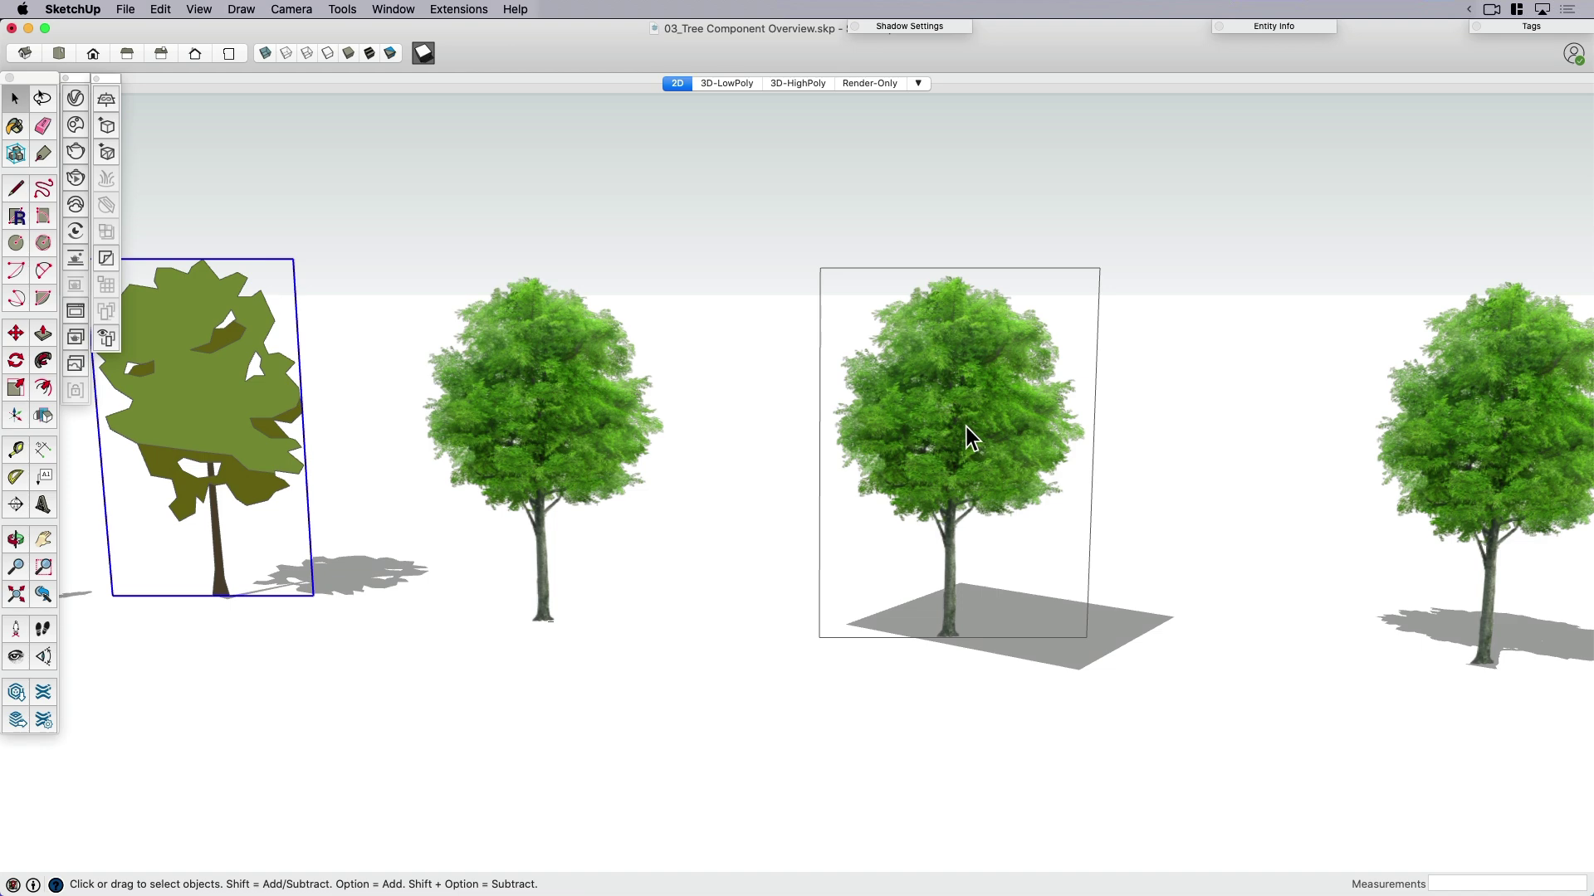
{"action": "middle_click_drag", "start_coordinate": [952, 438], "coordinate": [1005, 462]}
{"action": "mouse_move", "coordinate": [1102, 469]}
{"action": "middle_mouse_down"}
{"action": "mouse_move", "coordinate": [1077, 484]}
{"action": "mouse_move", "coordinate": [1122, 479]}
{"action": "middle_mouse_up"}
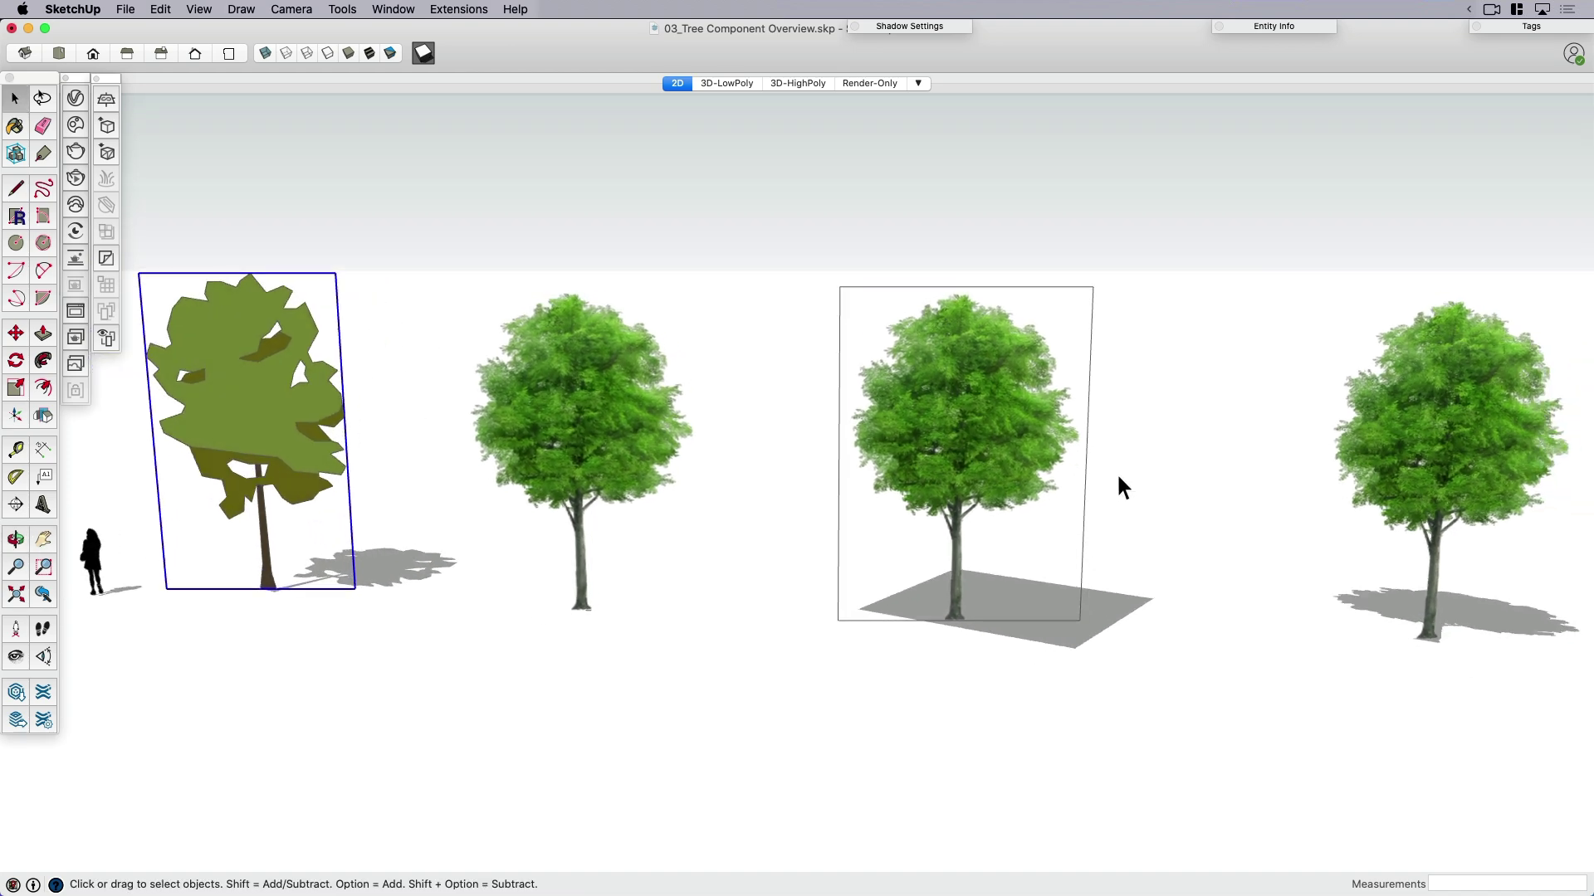
Switch to the 3D-LowPoly scene and orbit low onto the left low-poly tree
{"action": "left_click", "coordinate": [728, 85]}
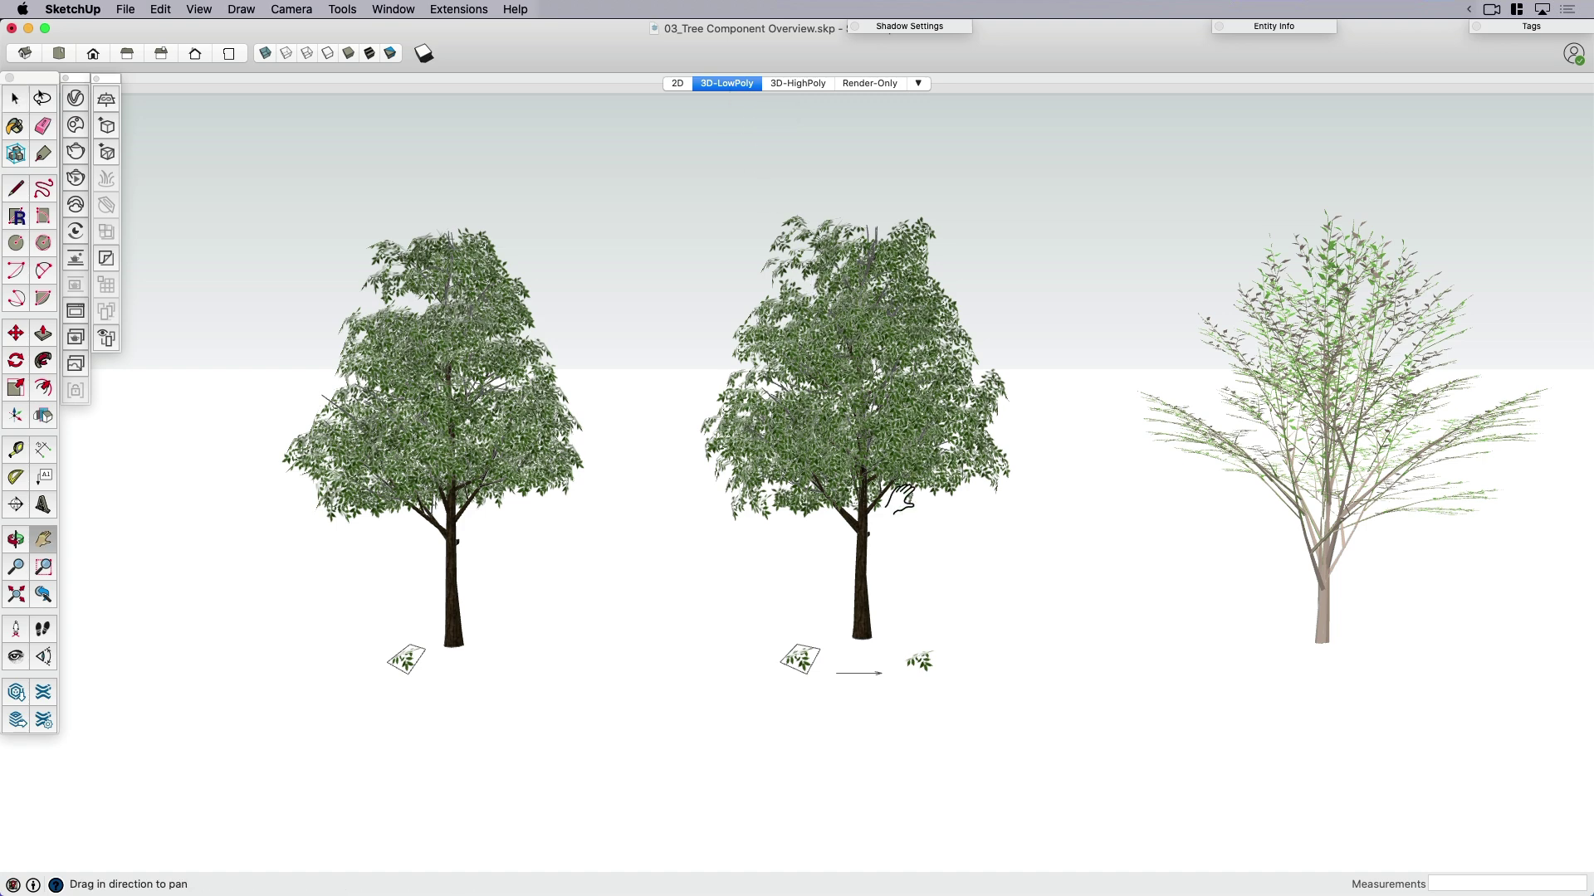
{"action": "left_click_drag", "start_coordinate": [729, 540], "coordinate": [864, 541]}
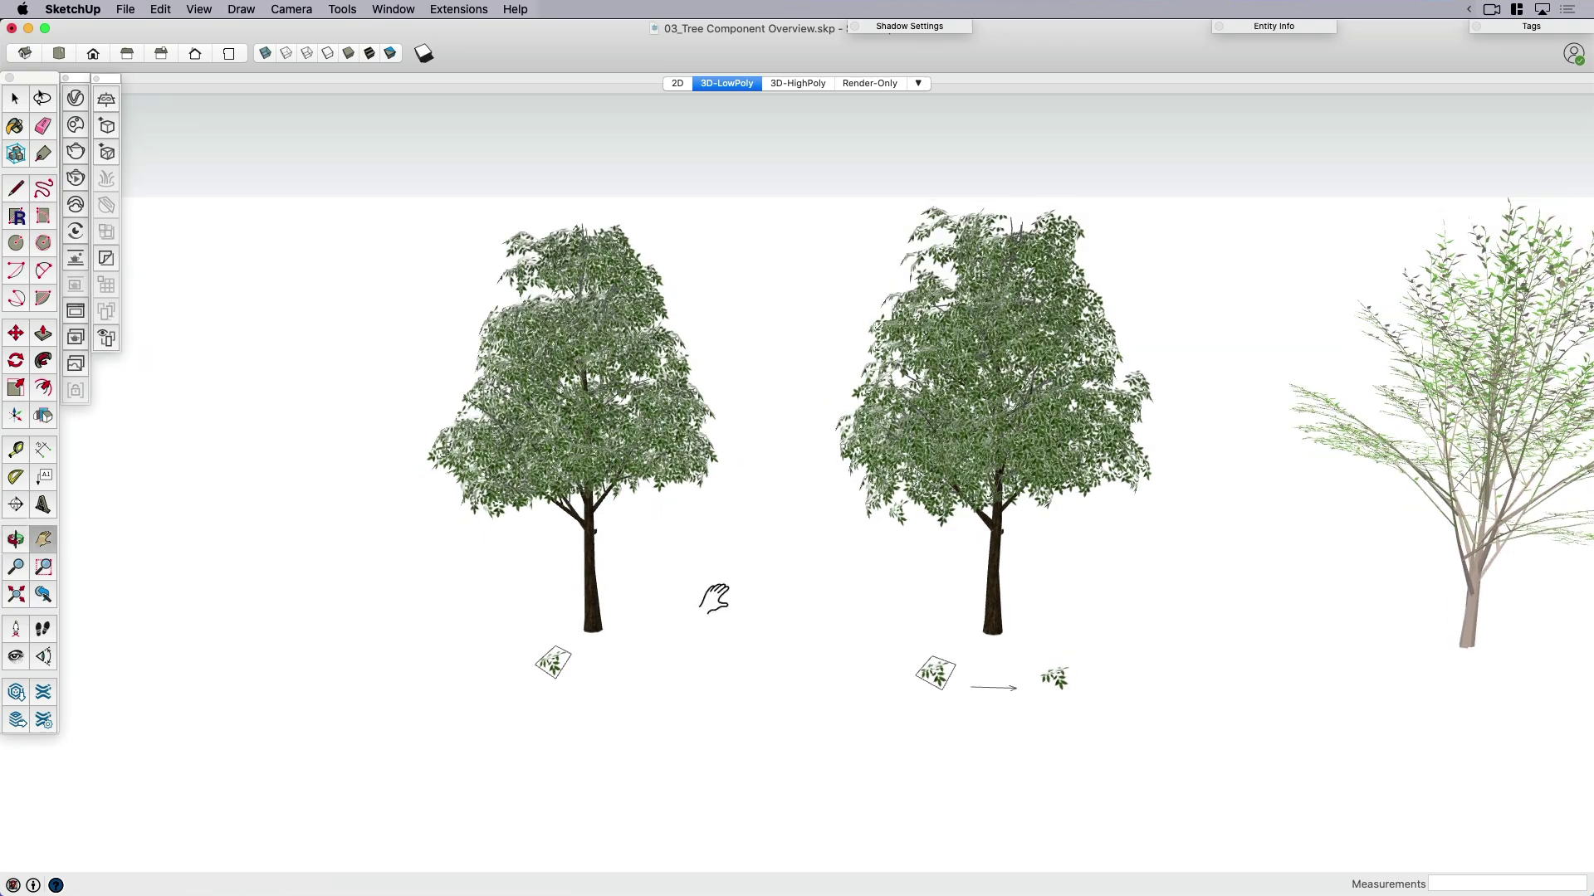
{"action": "scroll", "coordinate": [716, 598], "scroll_direction": "up", "scroll_amount": 2}
{"action": "scroll", "coordinate": [697, 586], "scroll_direction": "up", "scroll_amount": 2}
{"action": "scroll", "coordinate": [659, 560], "scroll_direction": "up", "scroll_amount": 3}
{"action": "scroll", "coordinate": [648, 552], "scroll_direction": "up", "scroll_amount": 2}
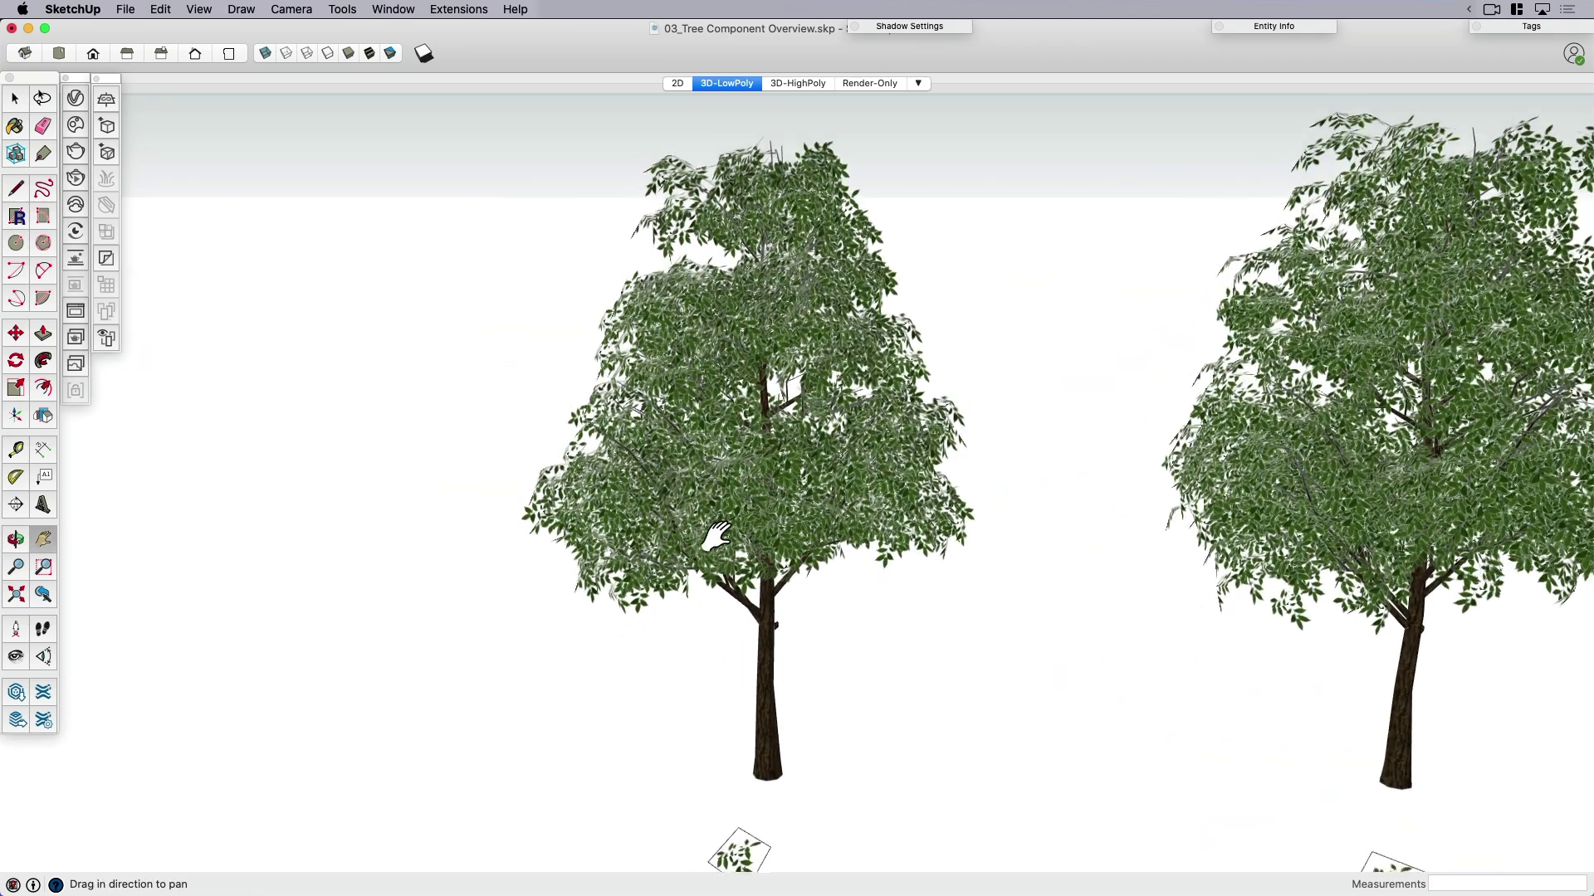
{"action": "scroll", "coordinate": [684, 510], "scroll_direction": "up", "scroll_amount": 3}
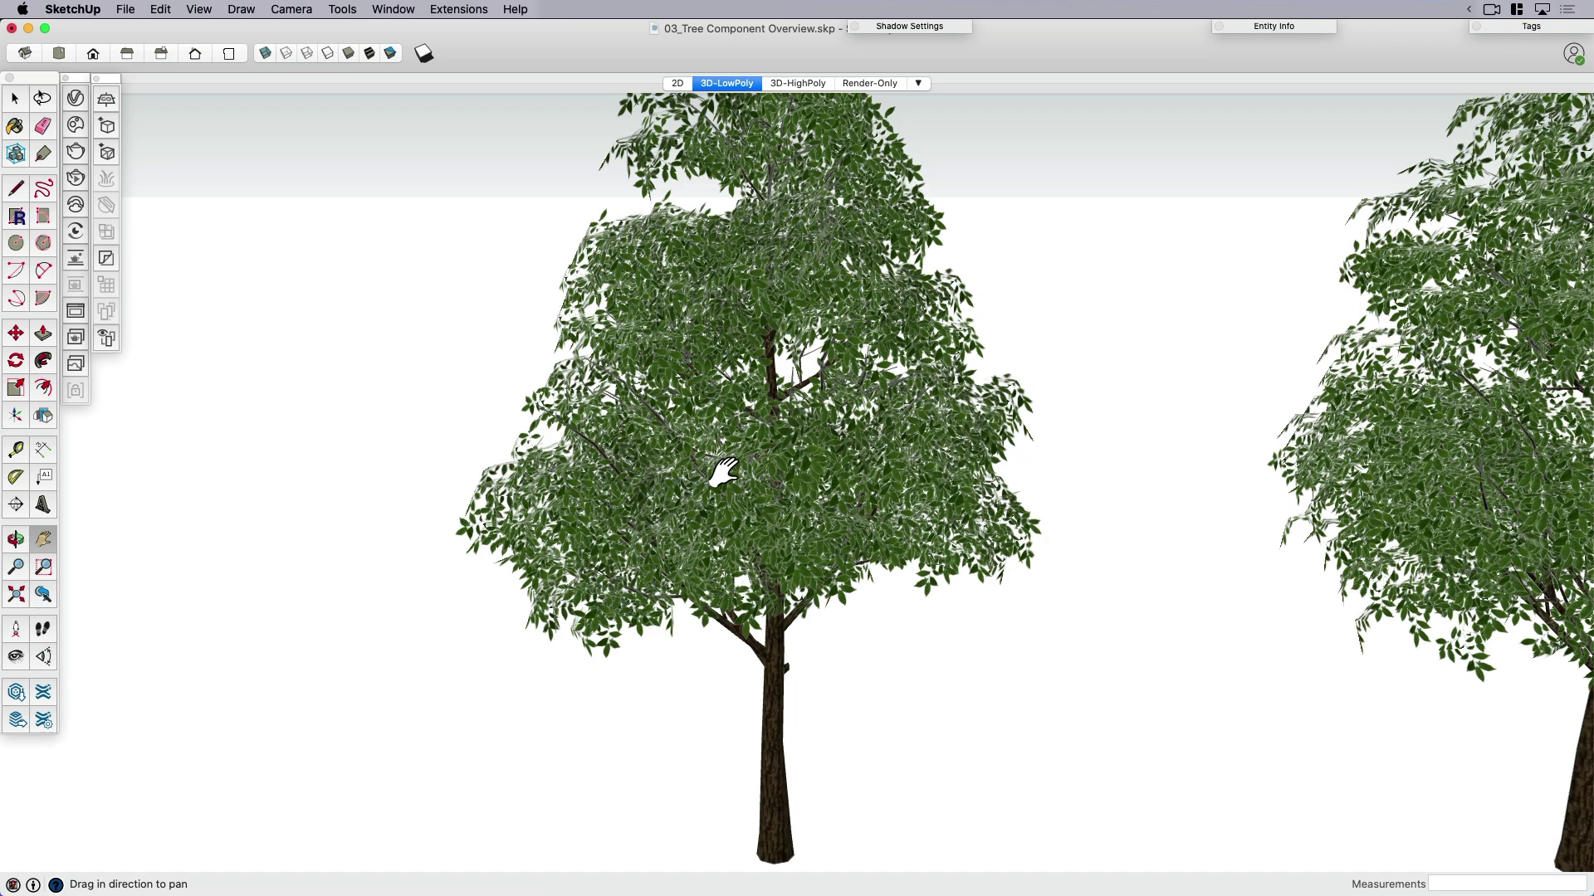
{"action": "scroll", "coordinate": [698, 461], "scroll_direction": "down", "scroll_amount": 1}
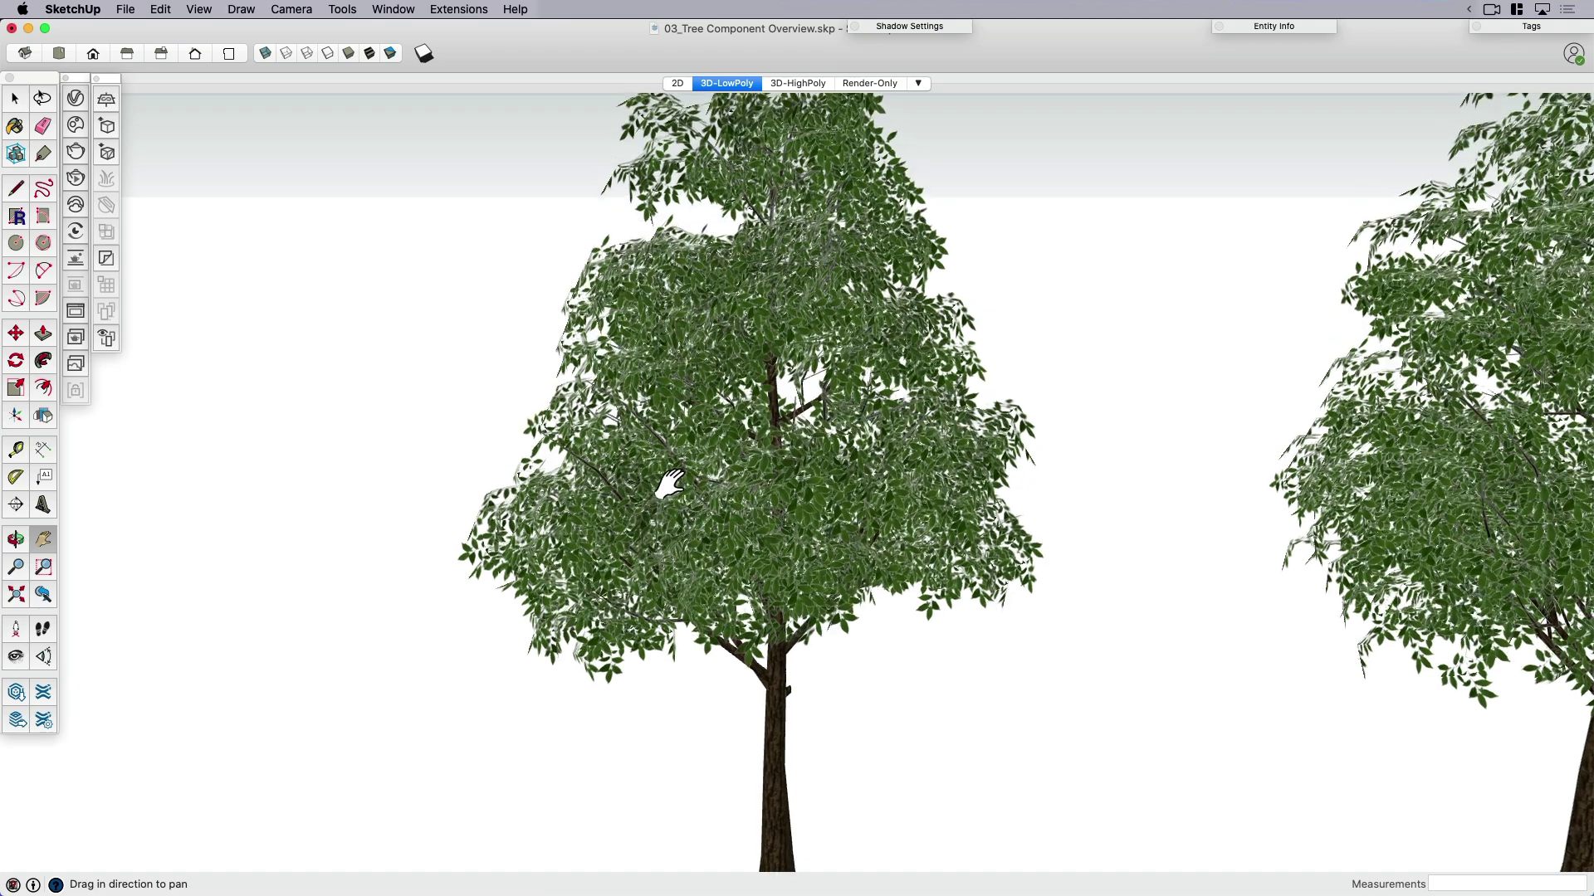
{"action": "scroll", "coordinate": [678, 492], "scroll_direction": "up", "scroll_amount": 3}
{"action": "scroll", "coordinate": [676, 533], "scroll_direction": "up", "scroll_amount": 2}
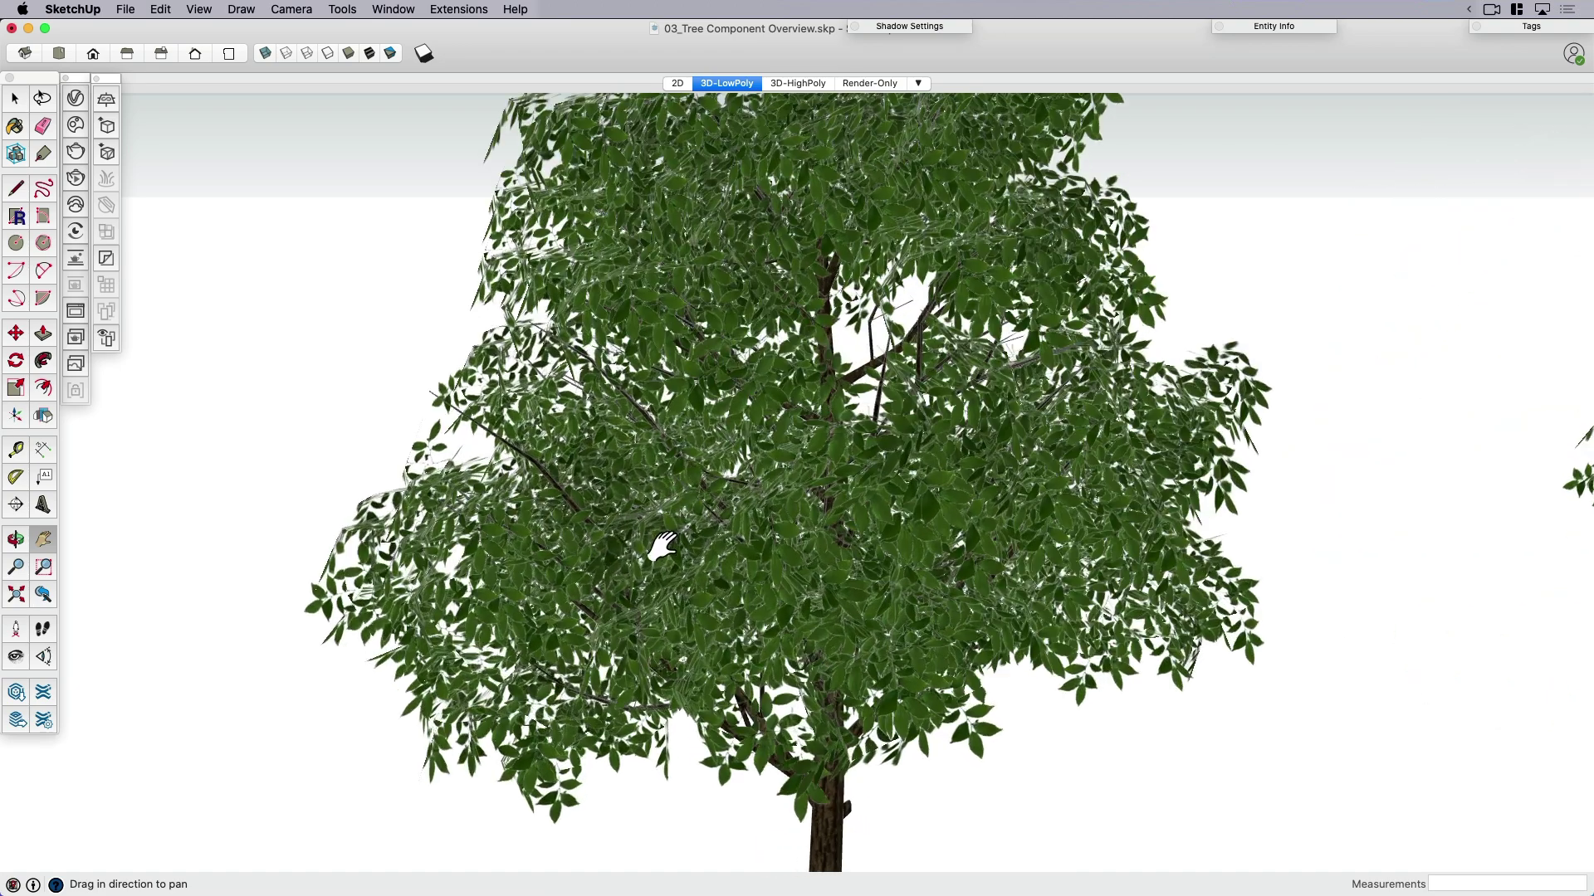
{"action": "mouse_move", "coordinate": [664, 545]}
{"action": "middle_mouse_down"}
{"action": "mouse_move", "coordinate": [636, 480]}
{"action": "mouse_move", "coordinate": [611, 492]}
{"action": "middle_mouse_up"}
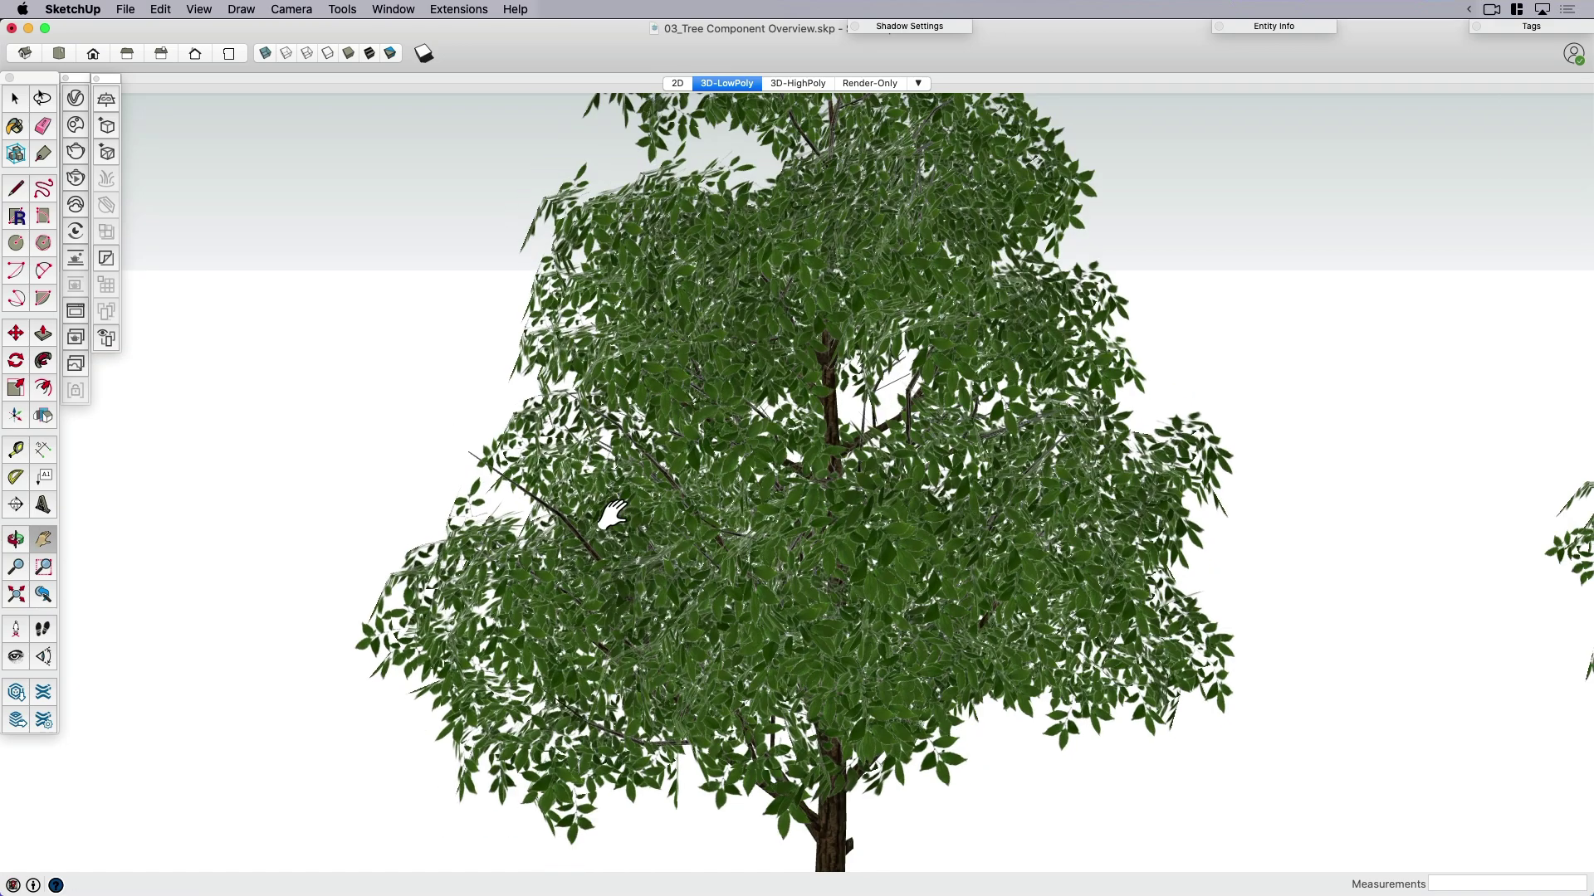
Show the low-poly tree in wireframe and frame its canopy, trunk and base leaf card
{"action": "left_click", "coordinate": [328, 53]}
{"action": "middle_click_drag", "start_coordinate": [660, 486], "coordinate": [635, 424], "text": "shift"}
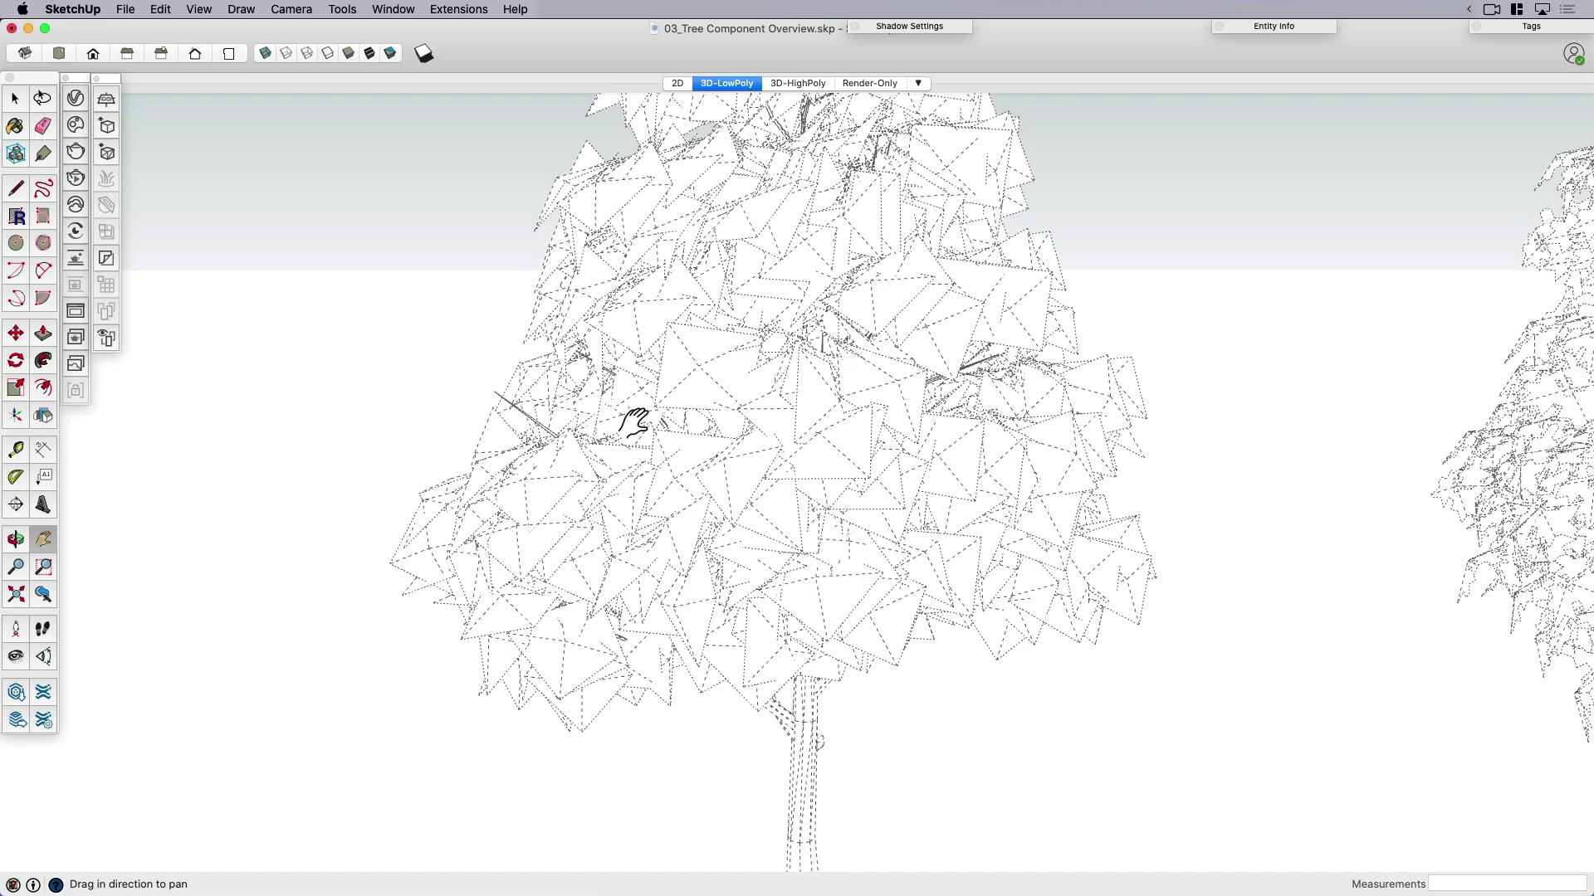
{"action": "left_click_drag", "start_coordinate": [635, 423], "coordinate": [646, 362]}
{"action": "scroll", "coordinate": [673, 363], "scroll_direction": "up", "scroll_amount": 4}
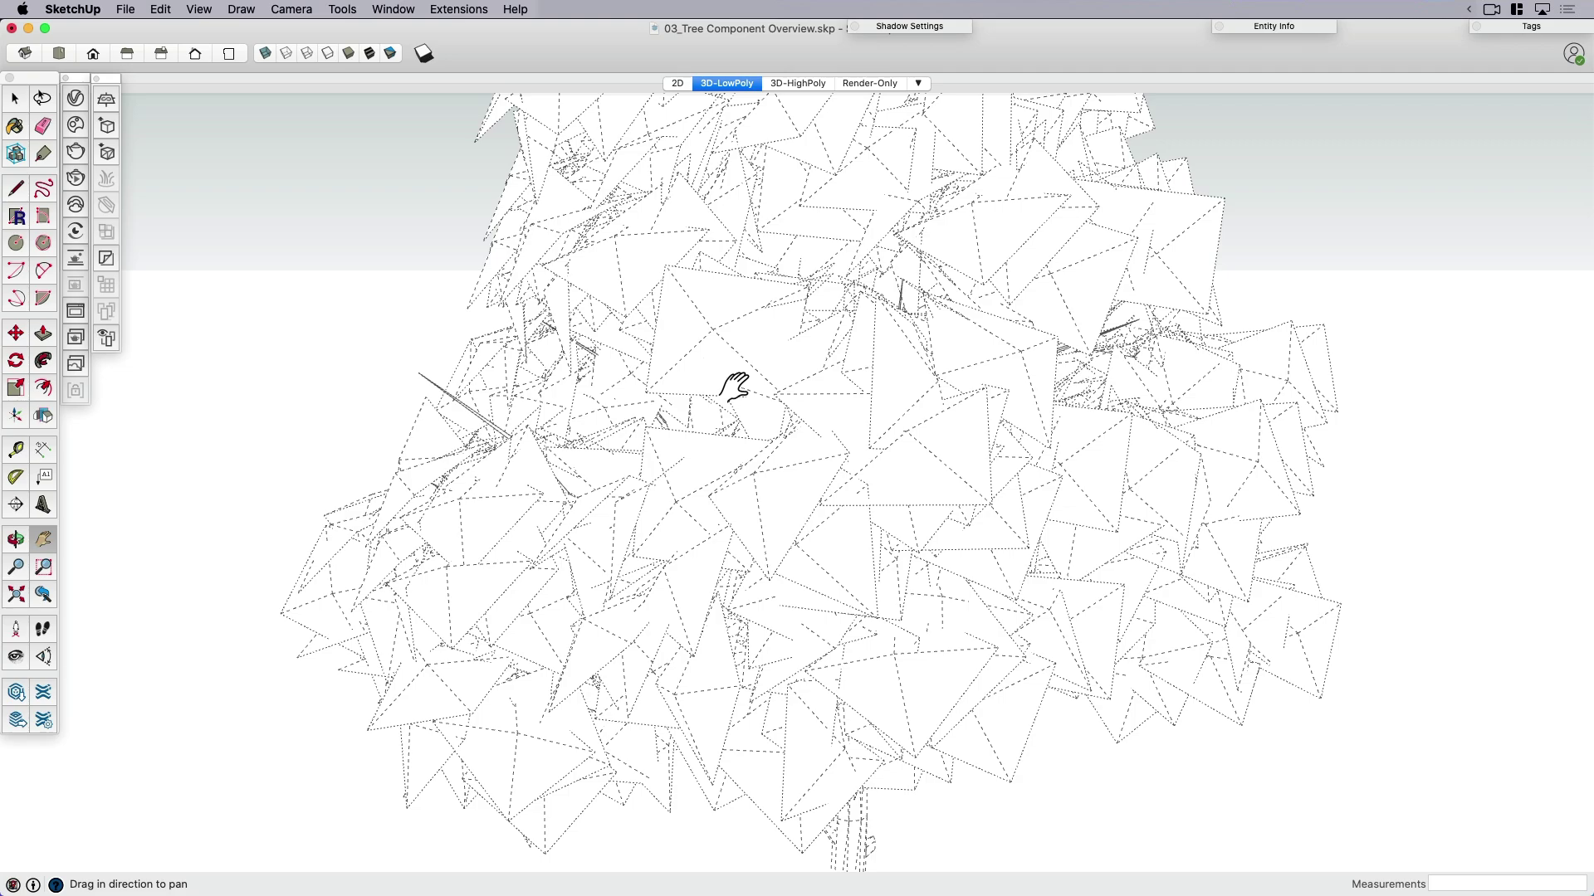
{"action": "mouse_move", "coordinate": [737, 424]}
{"action": "left_mouse_down"}
{"action": "mouse_move", "coordinate": [808, 381]}
{"action": "mouse_move", "coordinate": [801, 623]}
{"action": "left_mouse_up"}
{"action": "middle_click_drag", "start_coordinate": [801, 622], "coordinate": [736, 549]}
{"action": "key", "text": "h"}
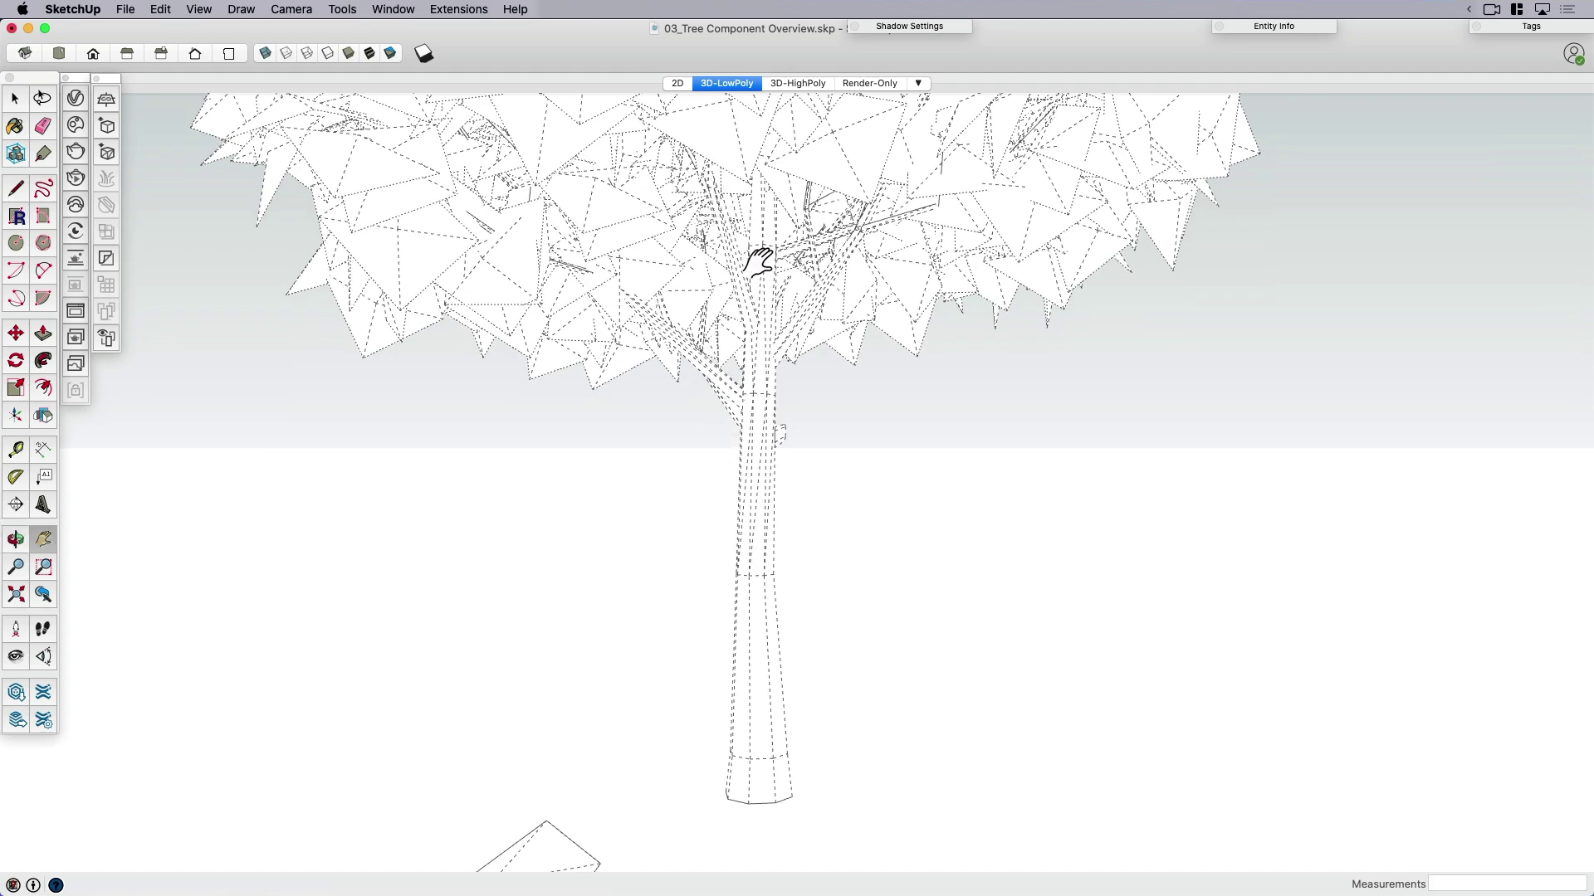
{"action": "mouse_move", "coordinate": [791, 430]}
{"action": "left_mouse_down"}
{"action": "mouse_move", "coordinate": [772, 574]}
{"action": "mouse_move", "coordinate": [883, 451]}
{"action": "left_mouse_up"}
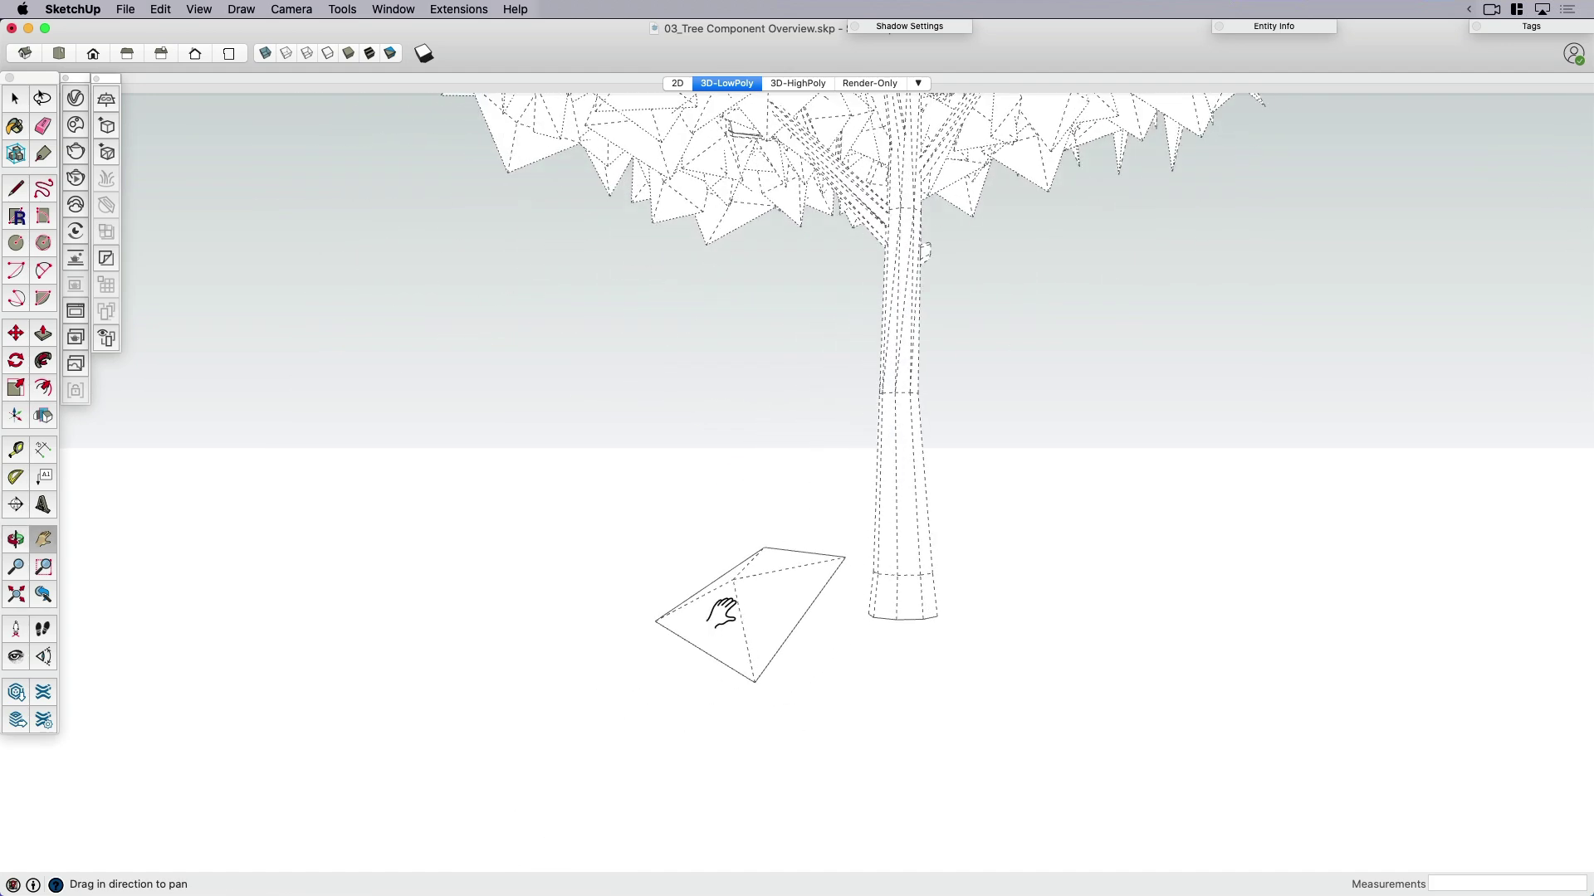
{"action": "scroll", "coordinate": [747, 610], "scroll_direction": "up", "scroll_amount": 4}
{"action": "scroll", "coordinate": [860, 660], "scroll_direction": "up", "scroll_amount": 3}
{"action": "scroll", "coordinate": [753, 596], "scroll_direction": "up", "scroll_amount": 2}
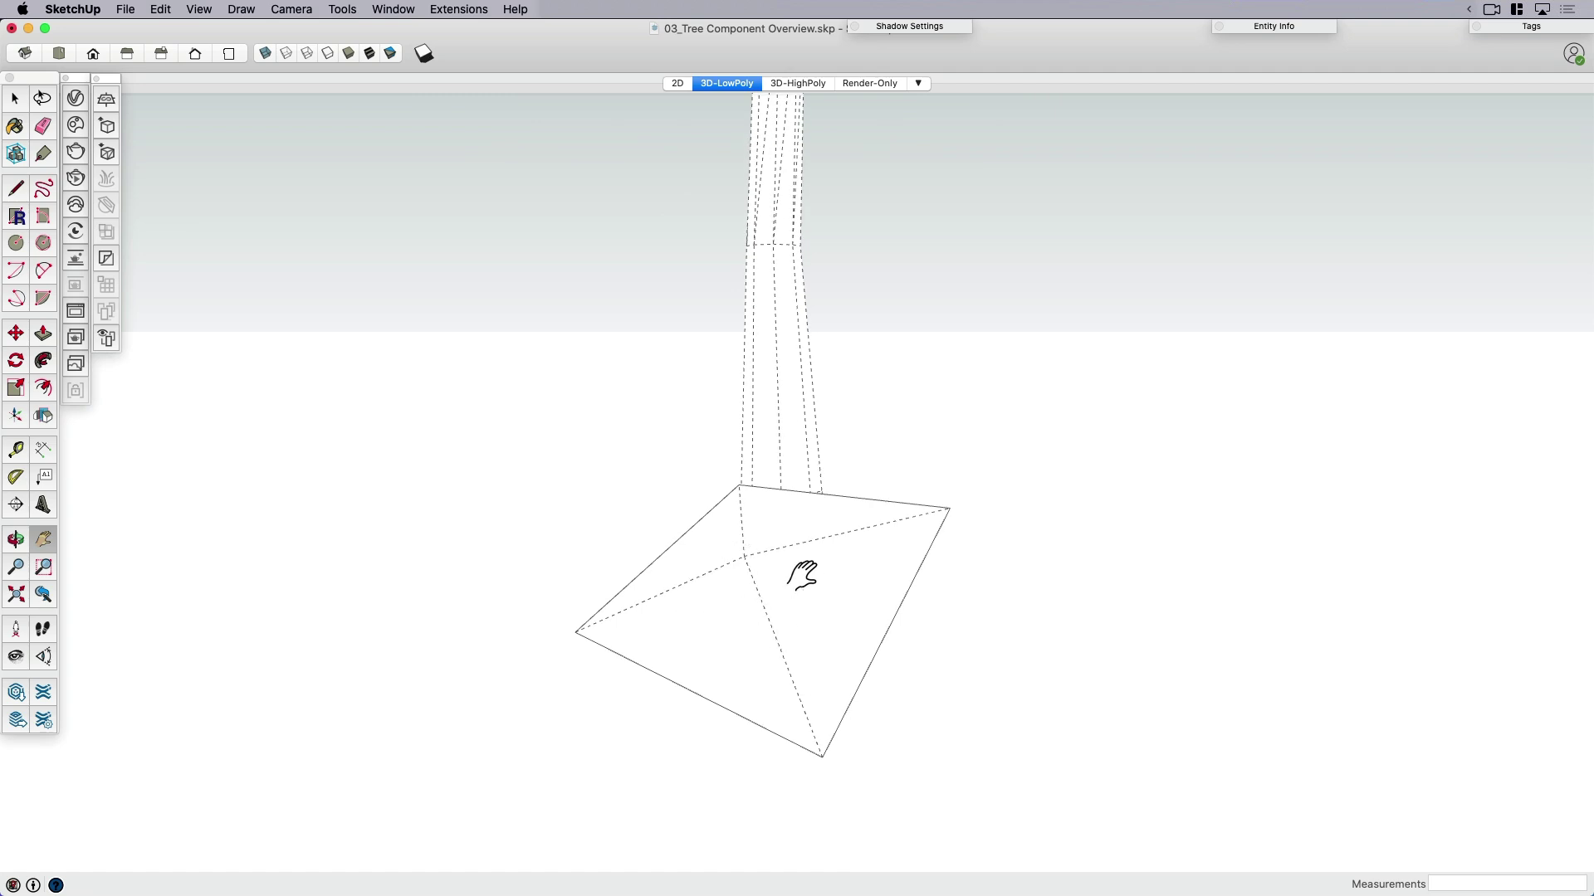
{"action": "middle_click_drag", "start_coordinate": [803, 576], "coordinate": [943, 619]}
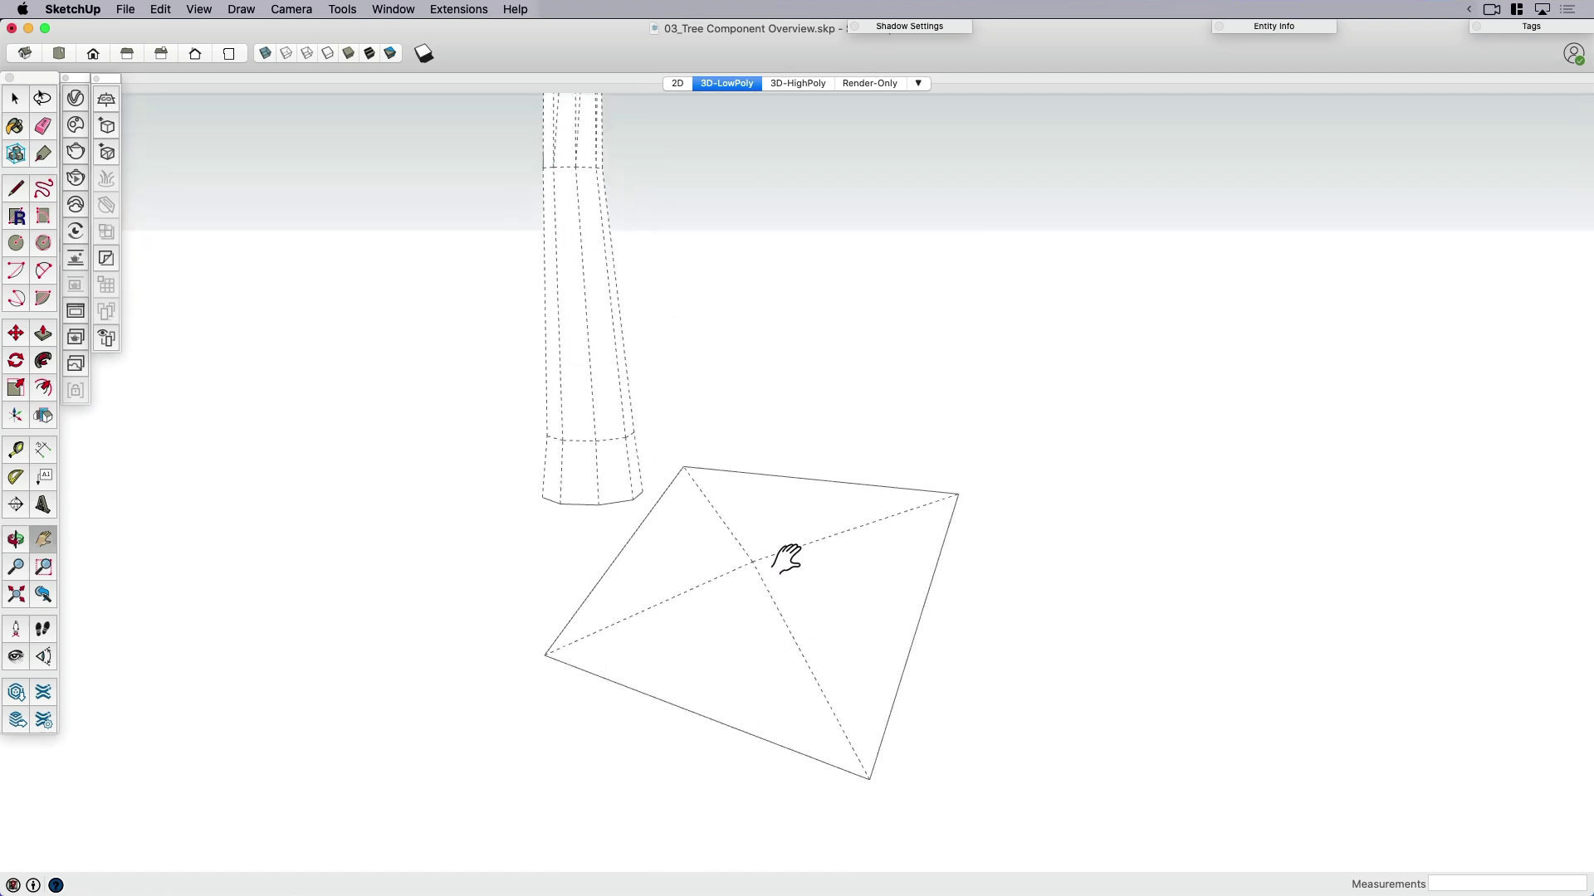
{"action": "key", "text": "space"}
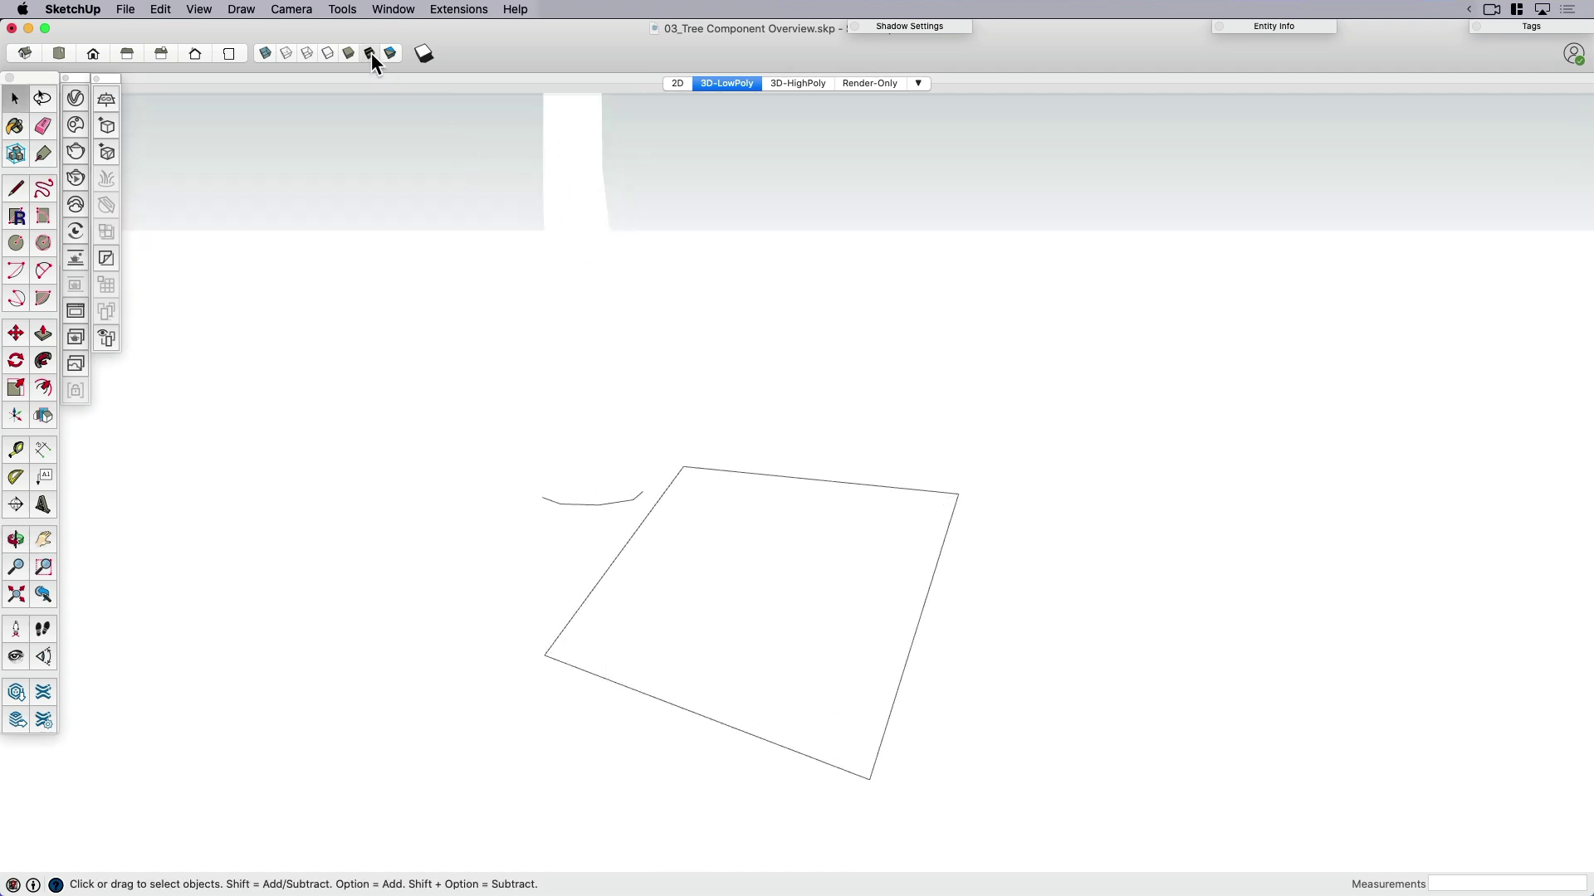
Restore textured display with shadows on and orbit to the trunk and leaf card
{"action": "left_click", "coordinate": [372, 53]}
{"action": "middle_click_drag", "start_coordinate": [833, 612], "coordinate": [734, 500]}
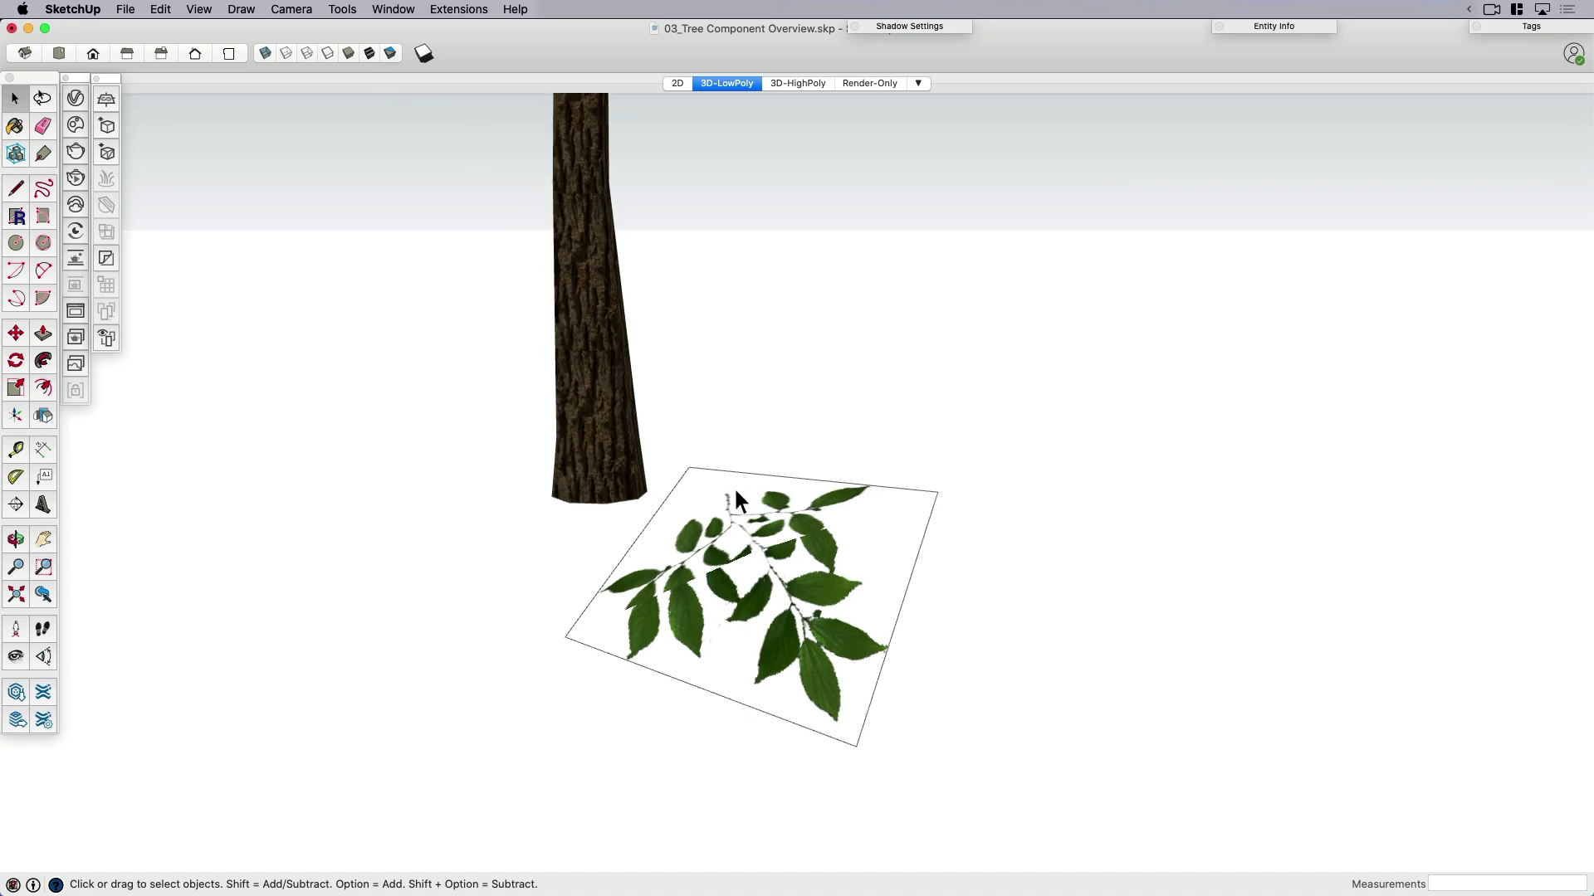
{"action": "left_click", "coordinate": [424, 52]}
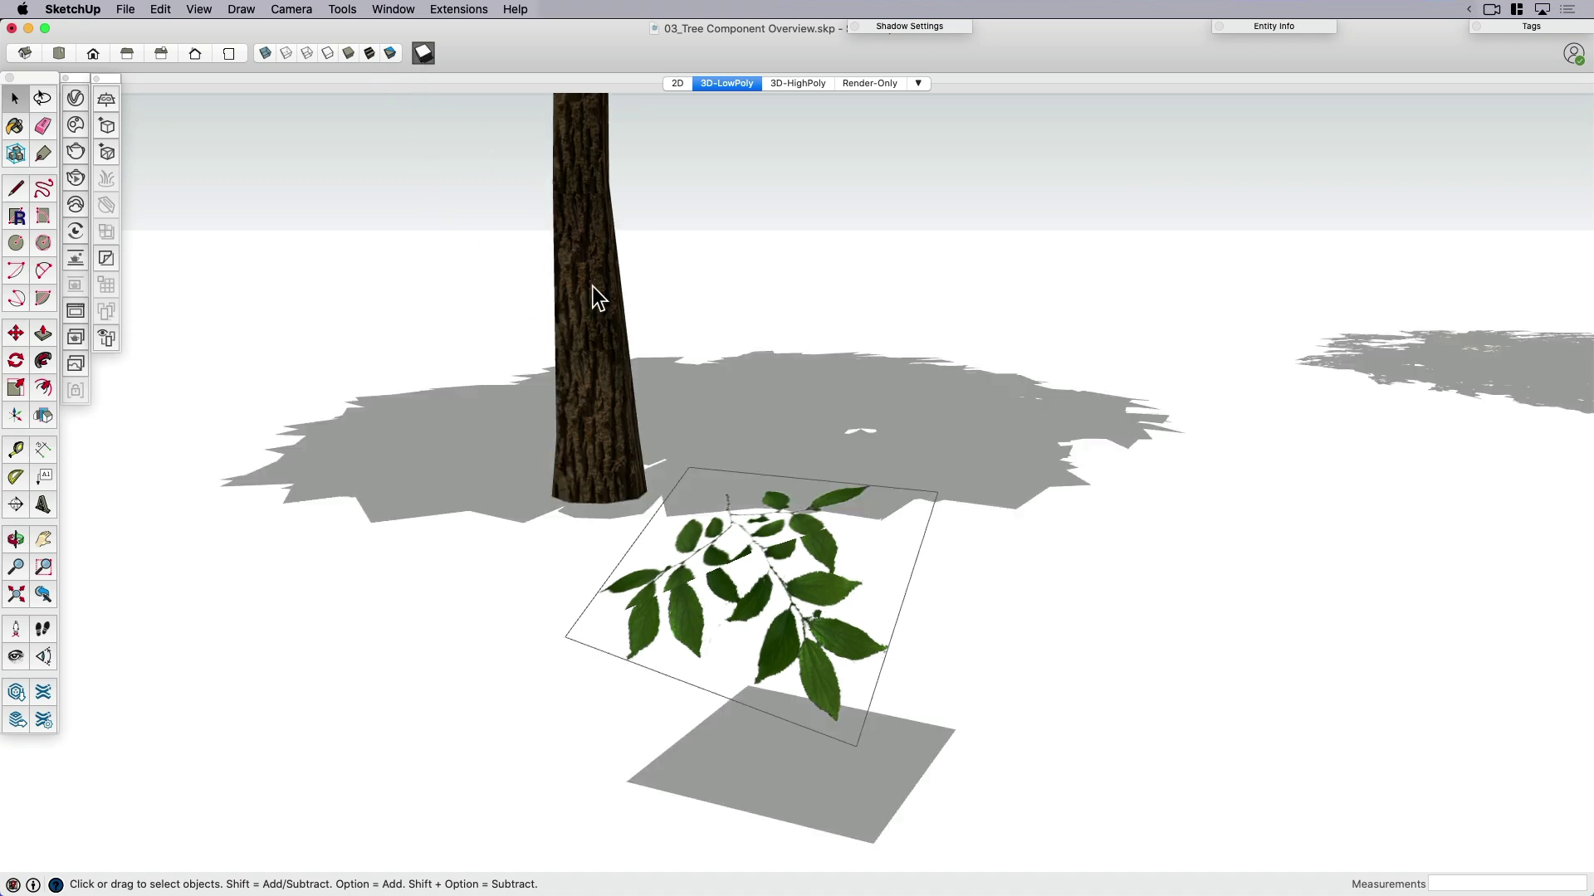
{"action": "middle_click_drag", "start_coordinate": [755, 515], "coordinate": [811, 719]}
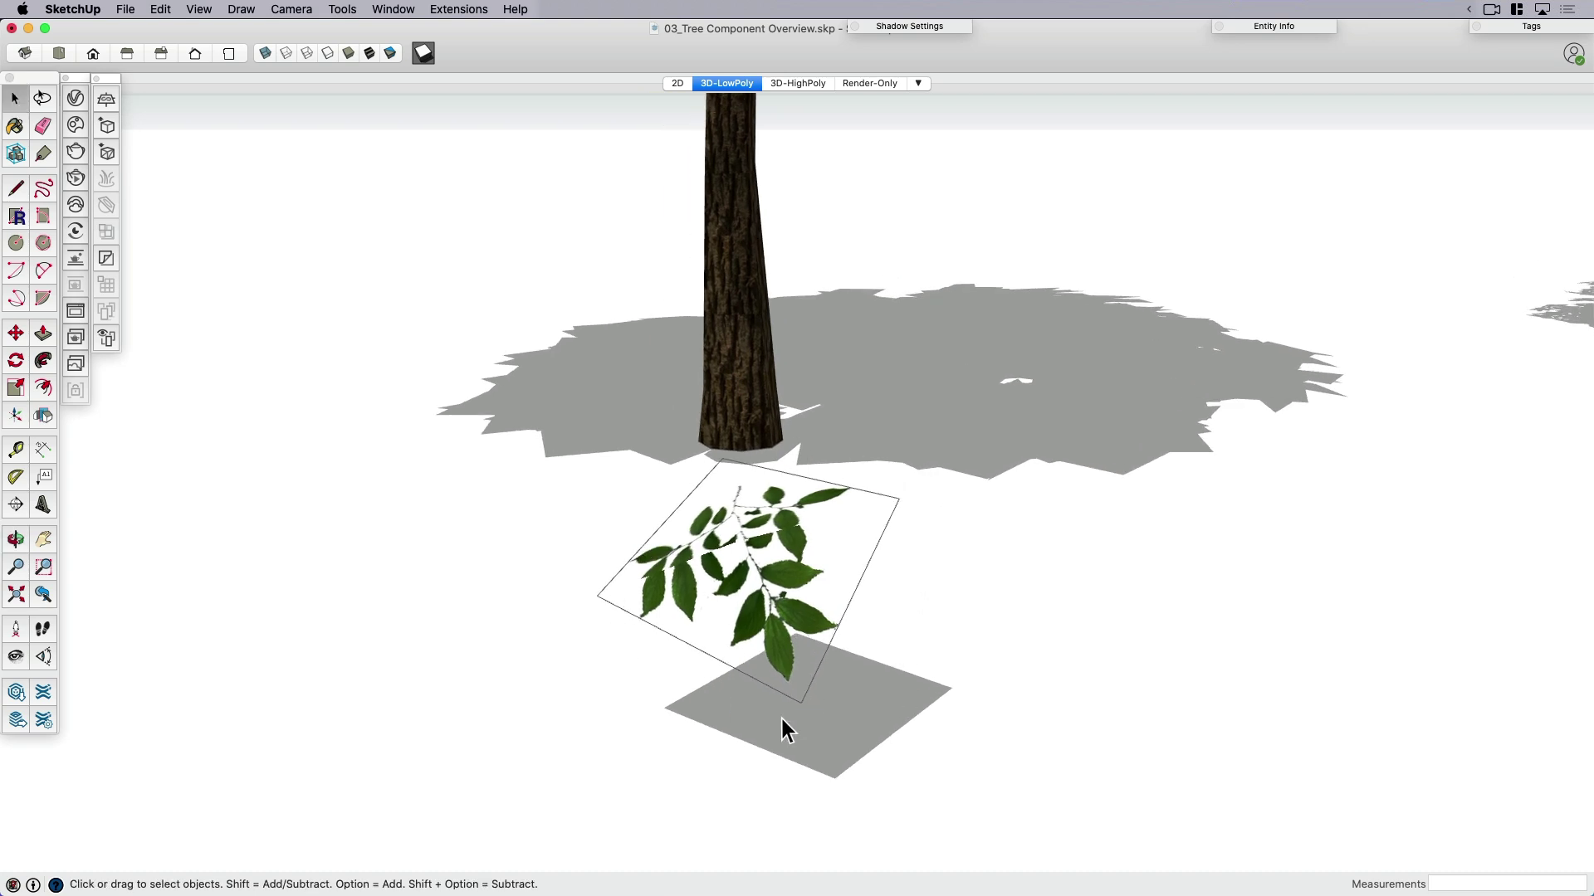
{"action": "scroll", "coordinate": [802, 666], "scroll_direction": "down", "scroll_amount": 3}
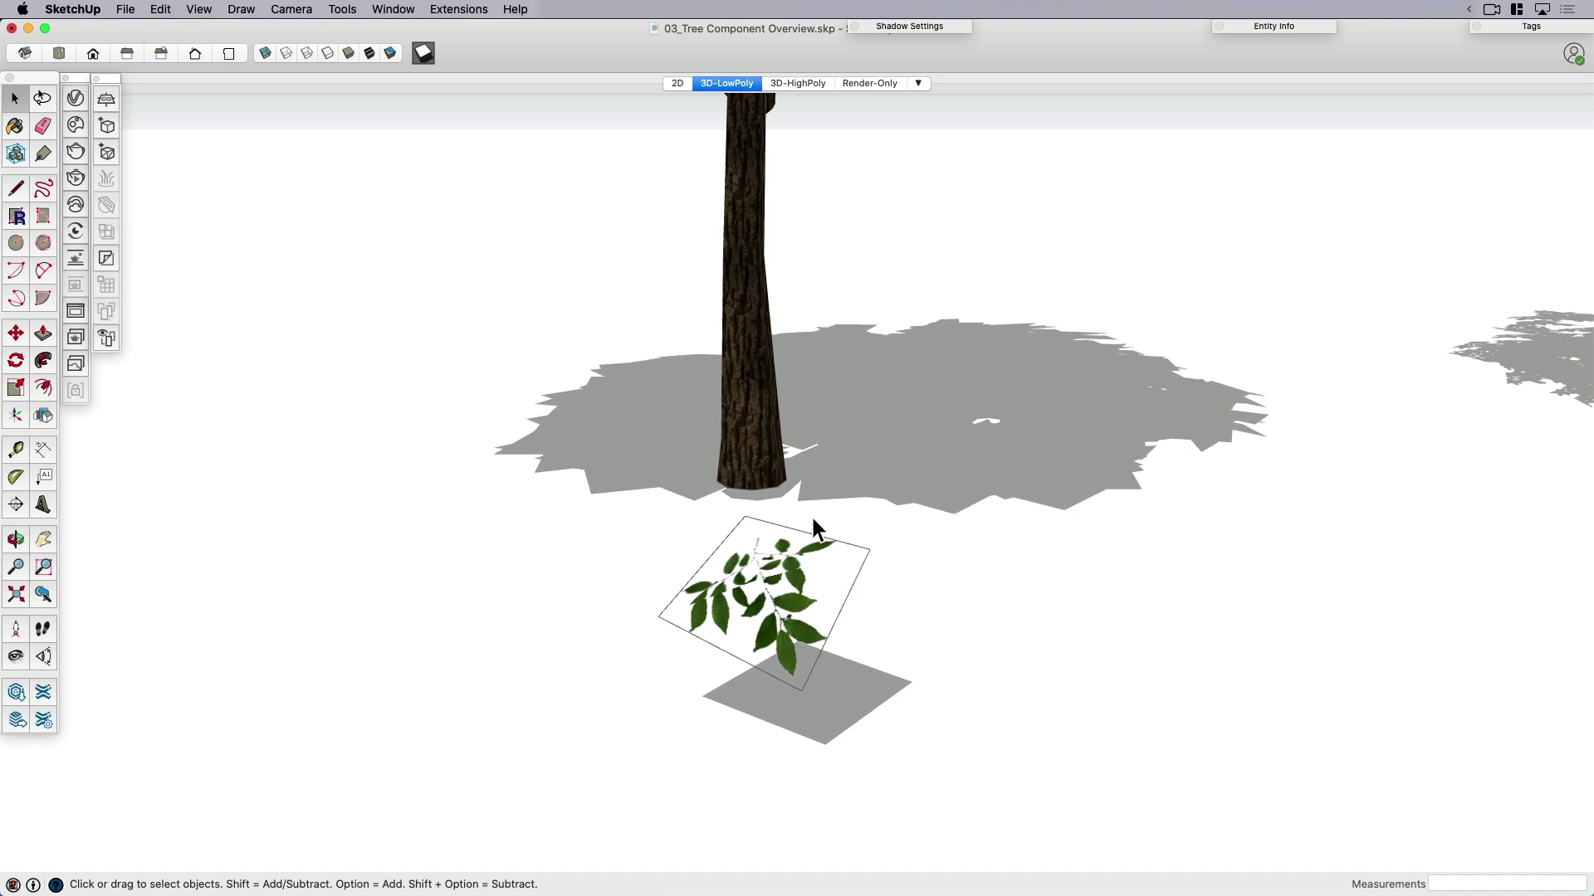
{"action": "middle_click_drag", "start_coordinate": [722, 635], "coordinate": [687, 669]}
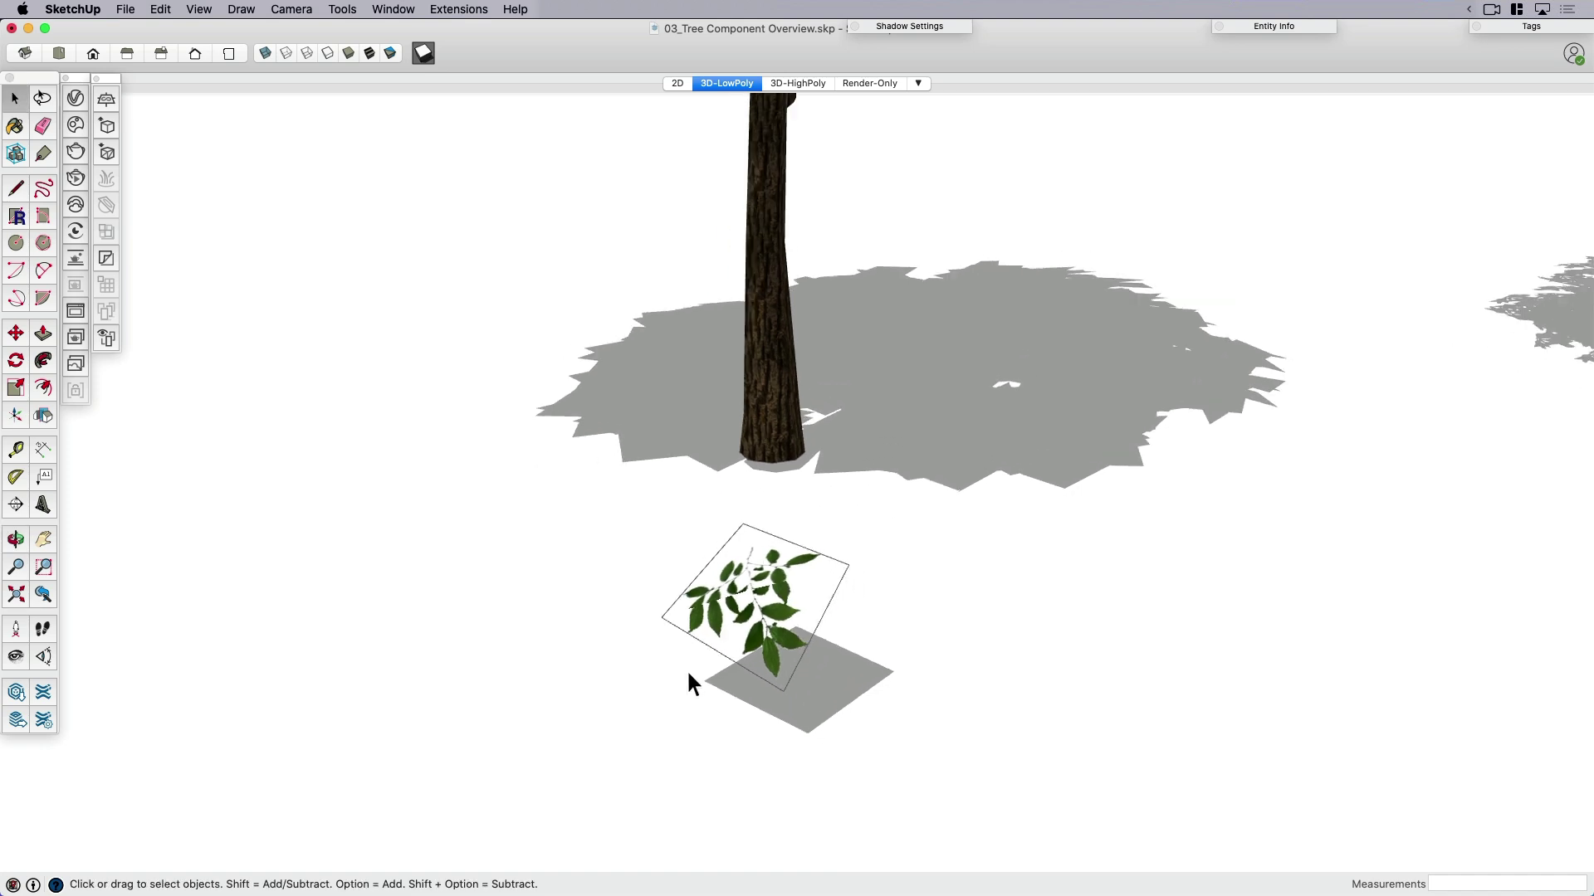
Pan across the canopy and its shadow toward the right tree's leaf components
{"action": "key", "text": "h"}
{"action": "left_click_drag", "start_coordinate": [896, 457], "coordinate": [754, 538]}
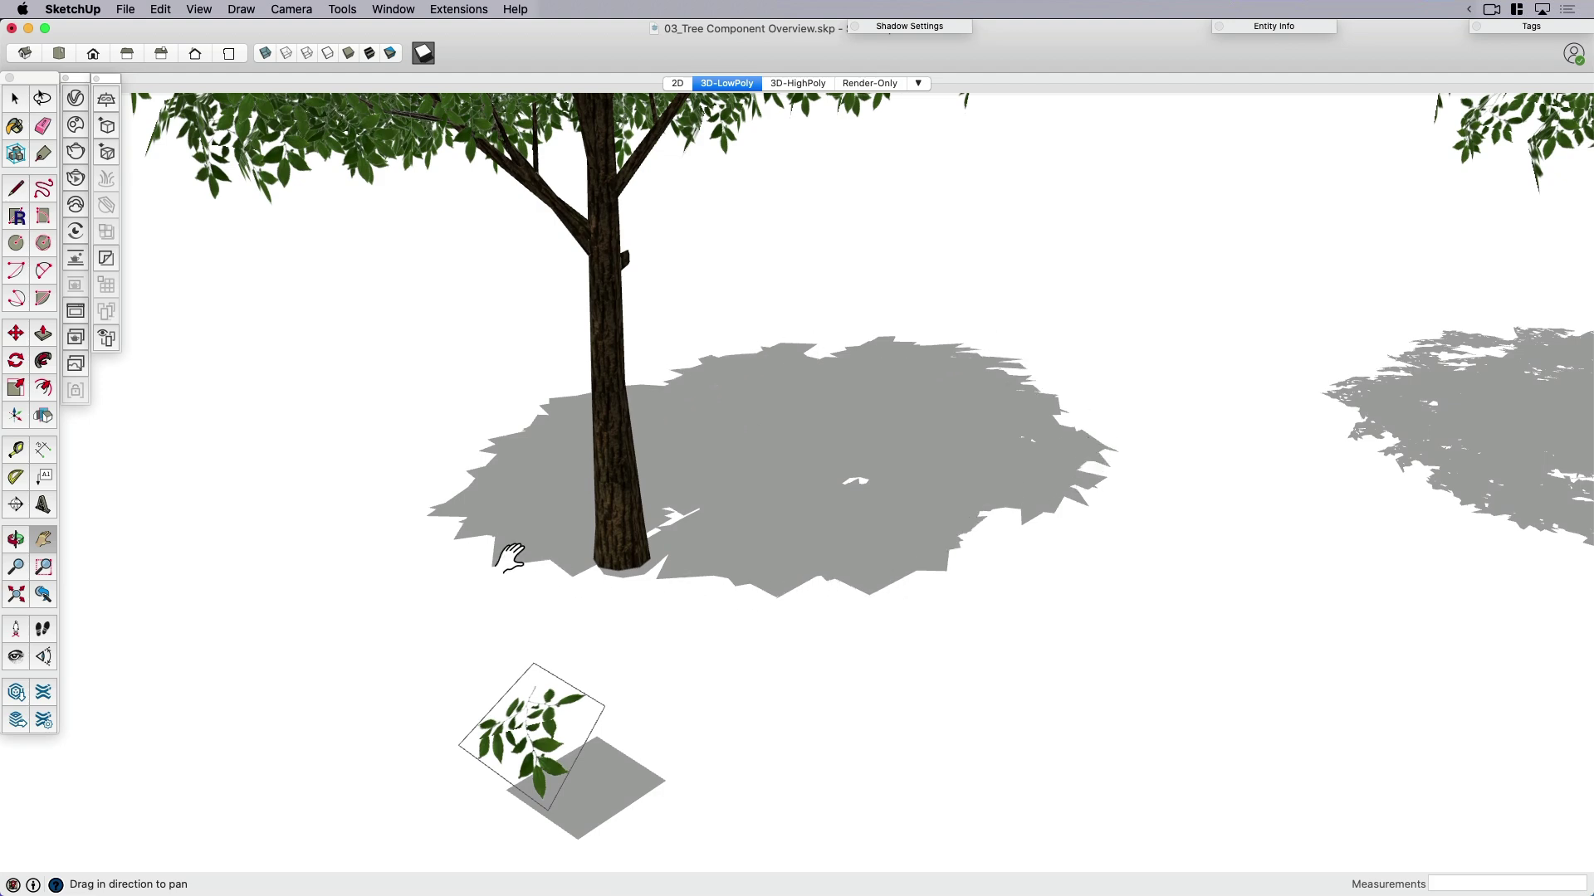
{"action": "left_click_drag", "start_coordinate": [736, 484], "coordinate": [691, 516]}
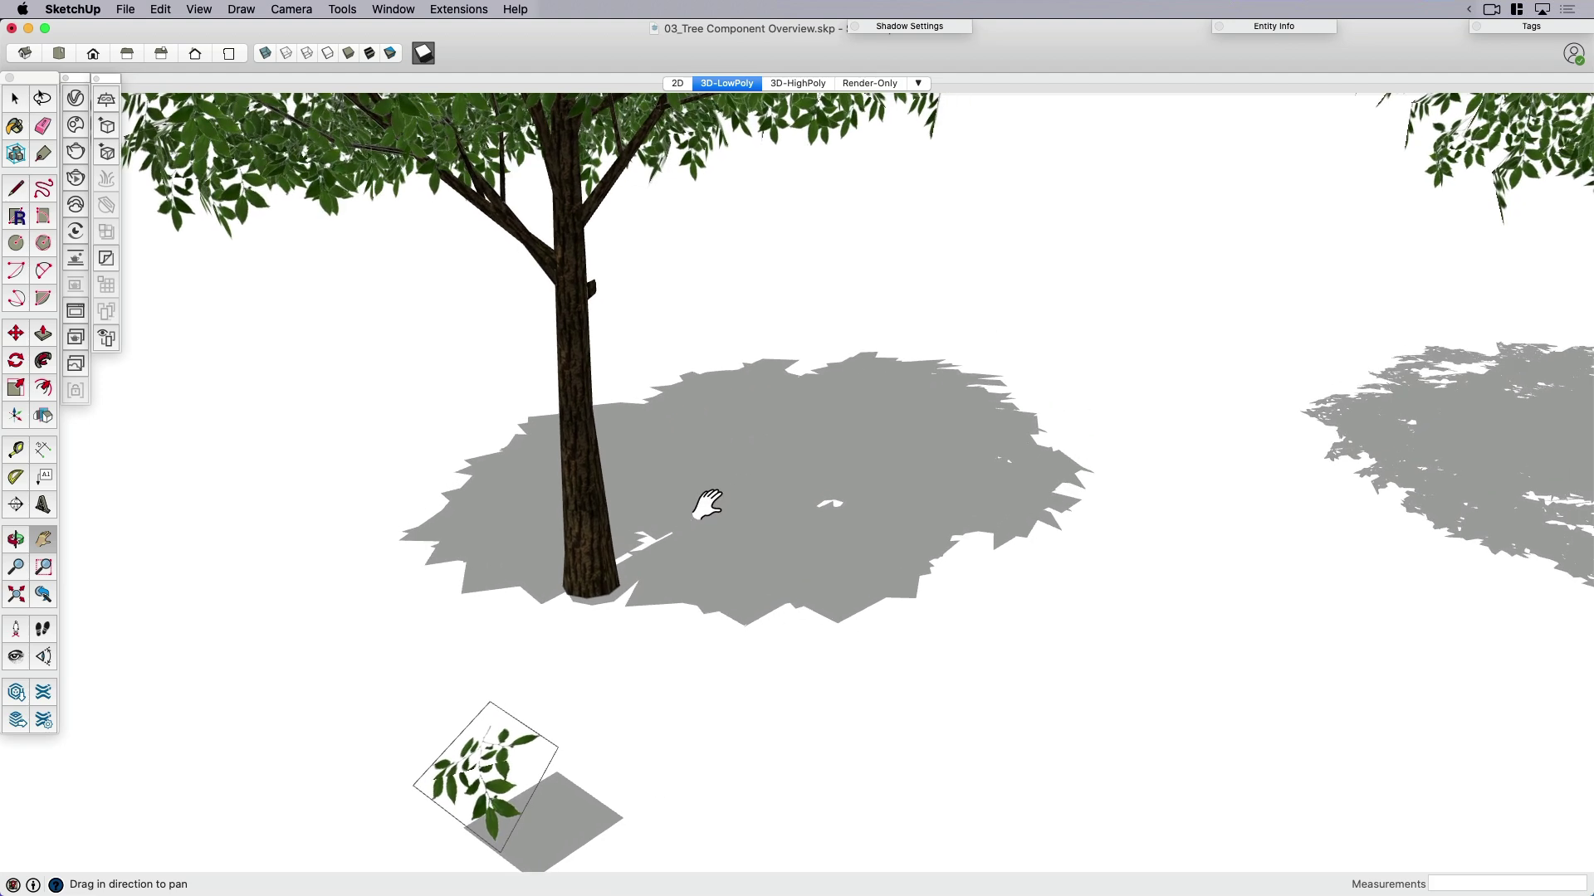
{"action": "scroll", "coordinate": [708, 504], "scroll_direction": "down", "scroll_amount": 3}
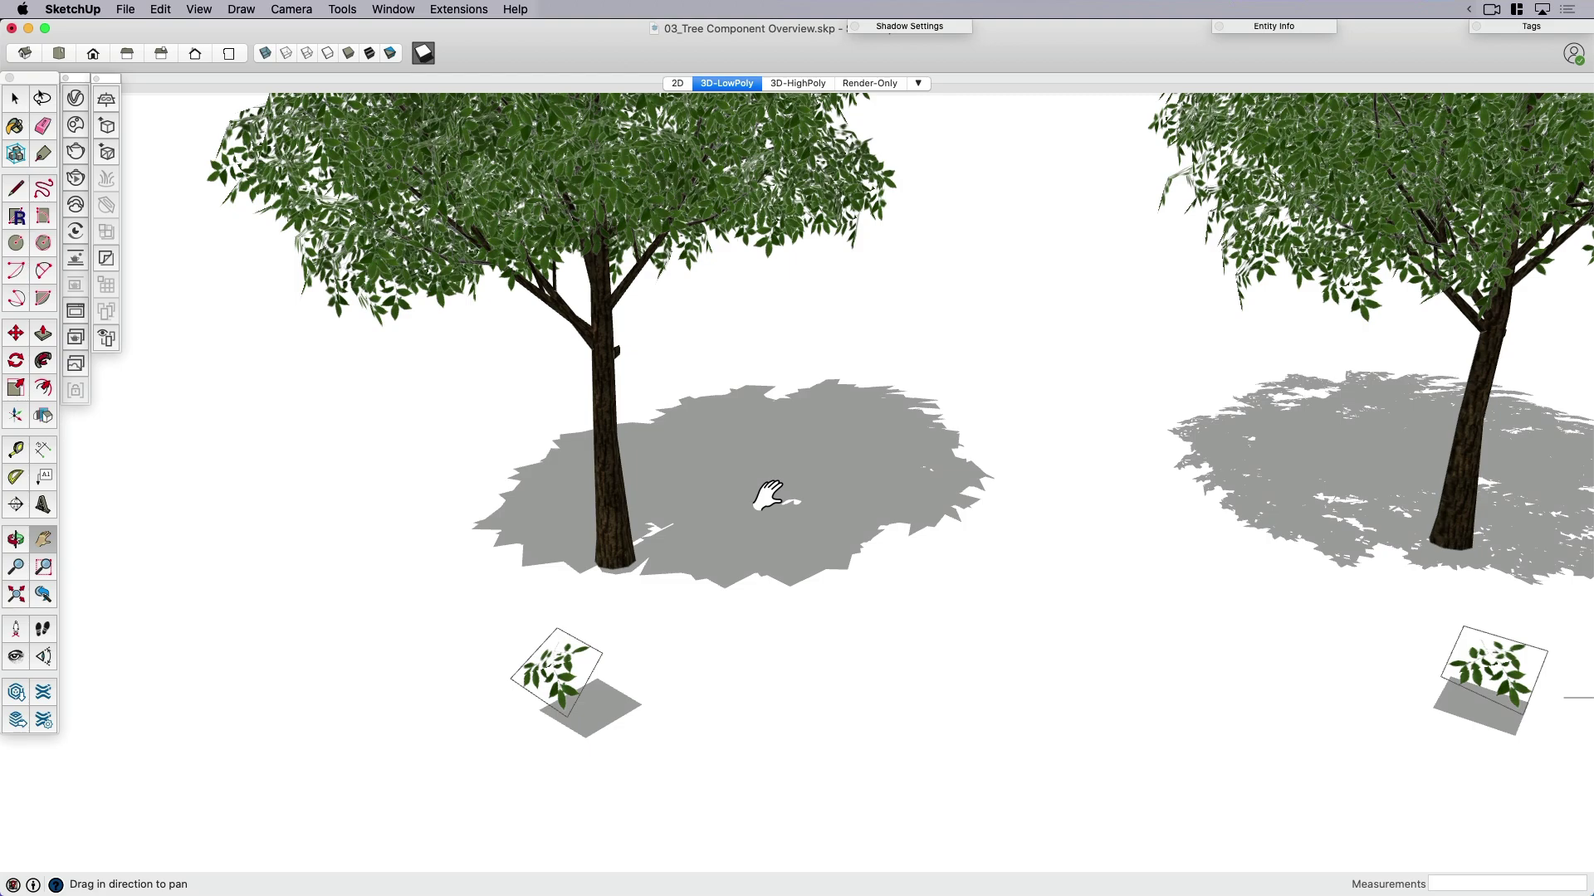
{"action": "left_click_drag", "start_coordinate": [772, 495], "coordinate": [523, 523]}
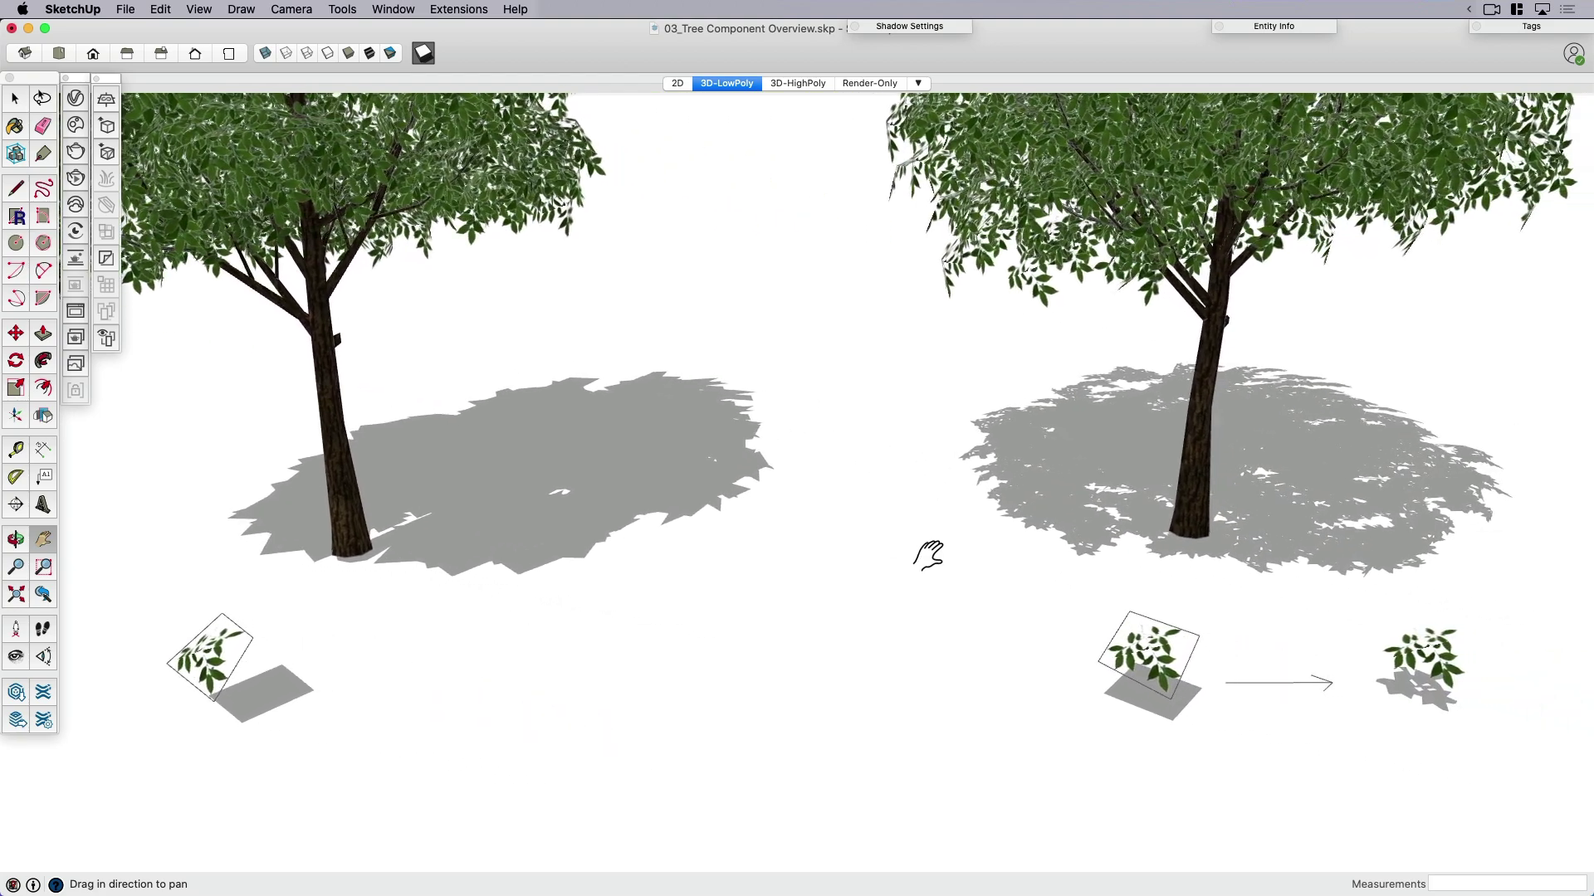
{"action": "left_click_drag", "start_coordinate": [929, 556], "coordinate": [1071, 555]}
{"action": "middle_click_drag", "start_coordinate": [1176, 548], "coordinate": [1168, 534]}
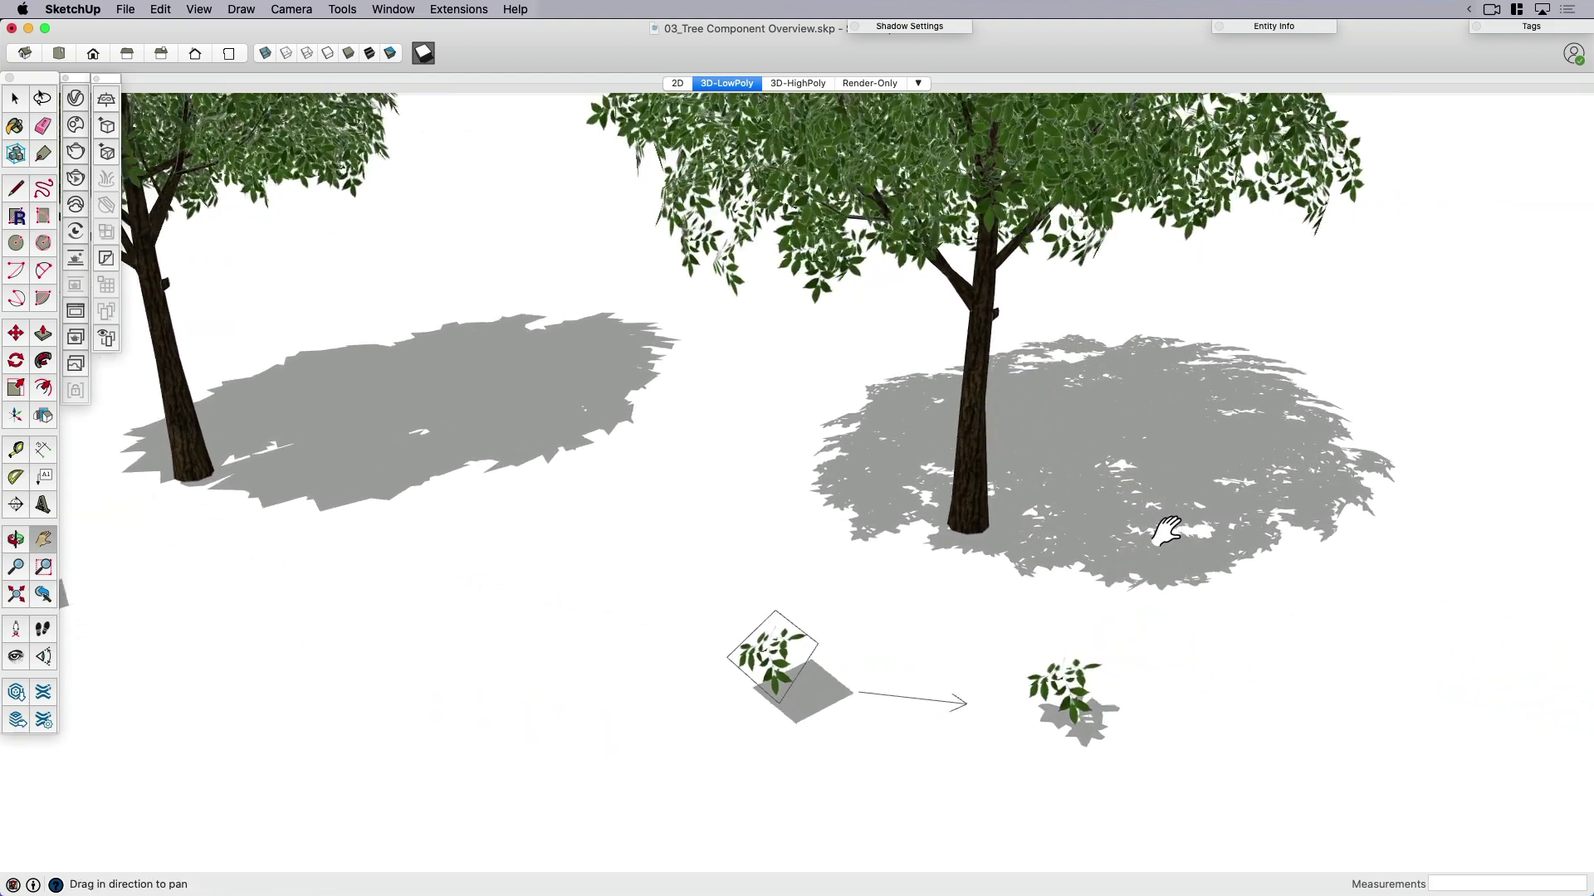
{"action": "scroll", "coordinate": [1169, 533], "scroll_direction": "up", "scroll_amount": 5}
{"action": "scroll", "coordinate": [947, 437], "scroll_direction": "up", "scroll_amount": 3}
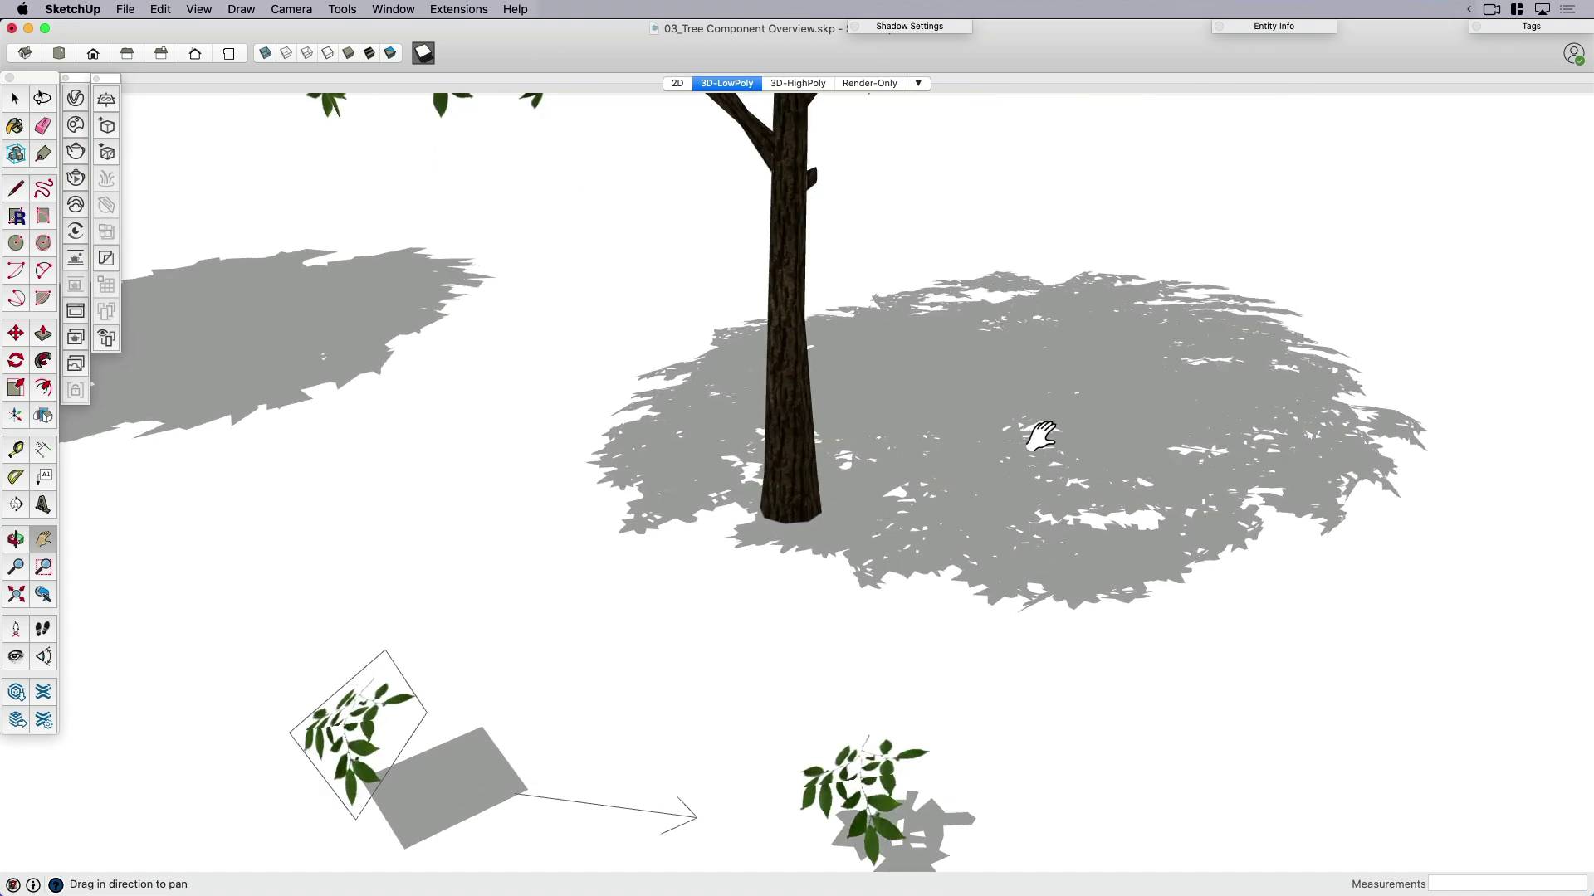
{"action": "scroll", "coordinate": [1041, 436], "scroll_direction": "up", "scroll_amount": 3}
{"action": "scroll", "coordinate": [747, 584], "scroll_direction": "up", "scroll_amount": 3}
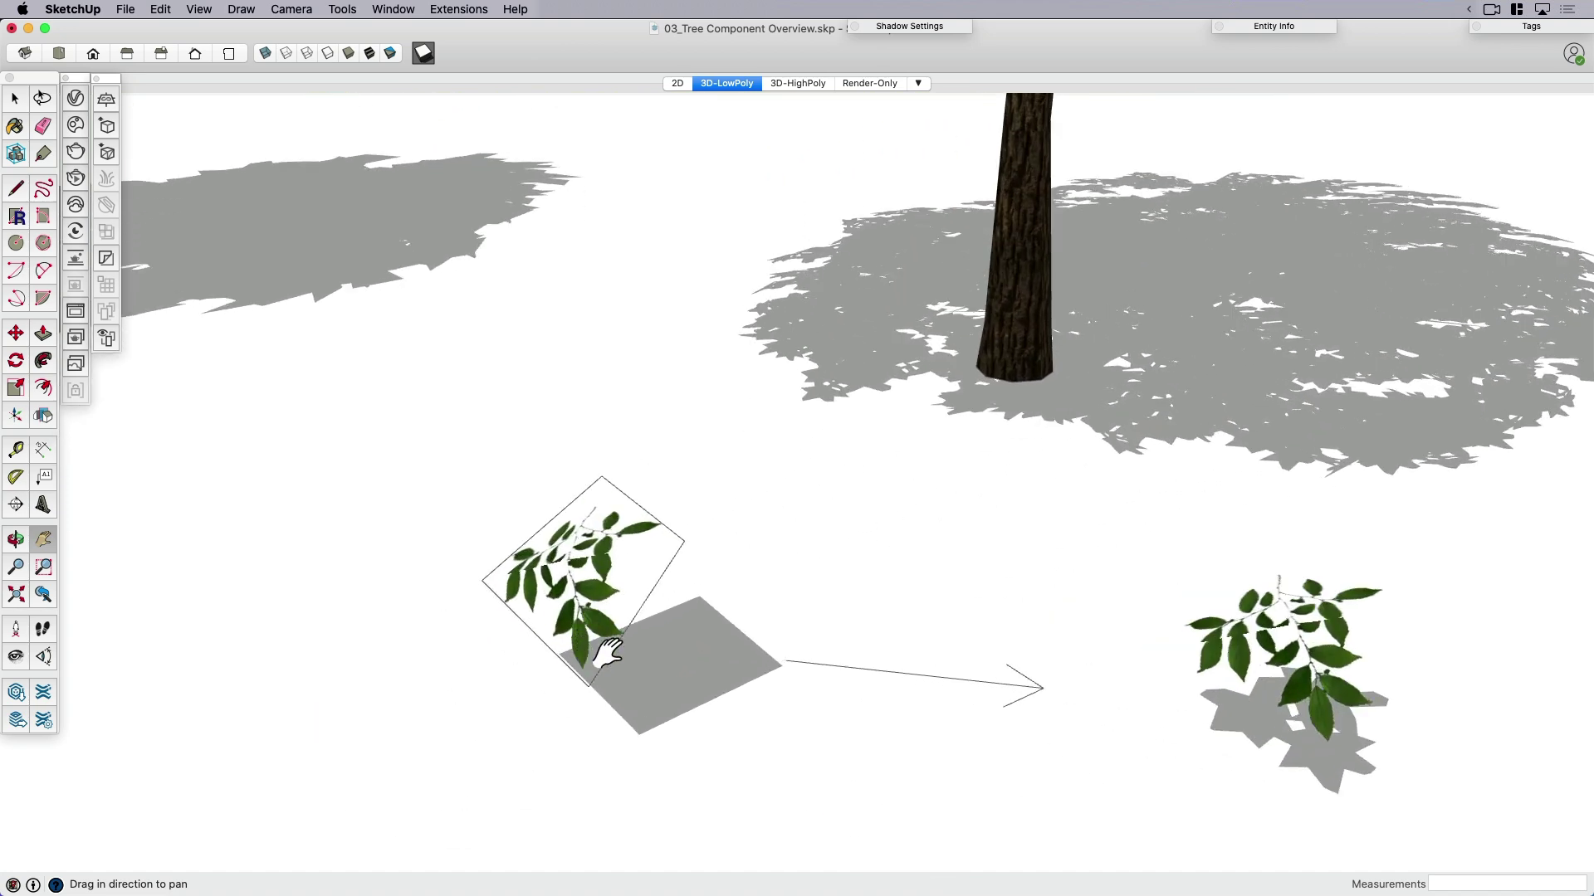
Frame the flat and 3D leaf components and show hidden geometry
{"action": "left_click_drag", "start_coordinate": [616, 554], "coordinate": [619, 535]}
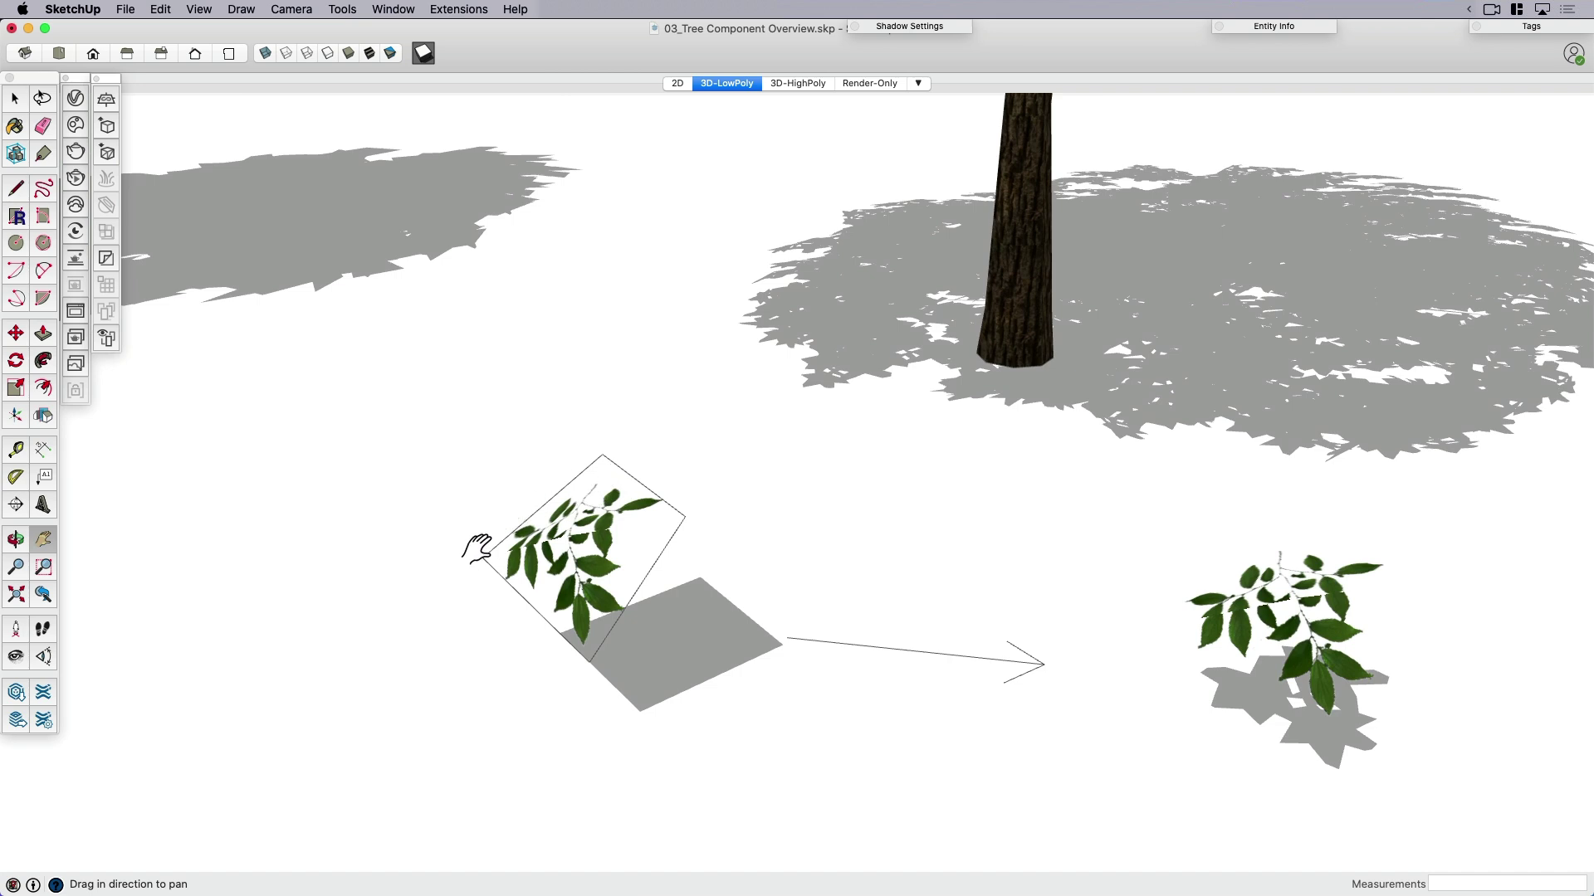
{"action": "left_click_drag", "start_coordinate": [541, 611], "coordinate": [536, 603]}
{"action": "left_click_drag", "start_coordinate": [648, 585], "coordinate": [558, 610]}
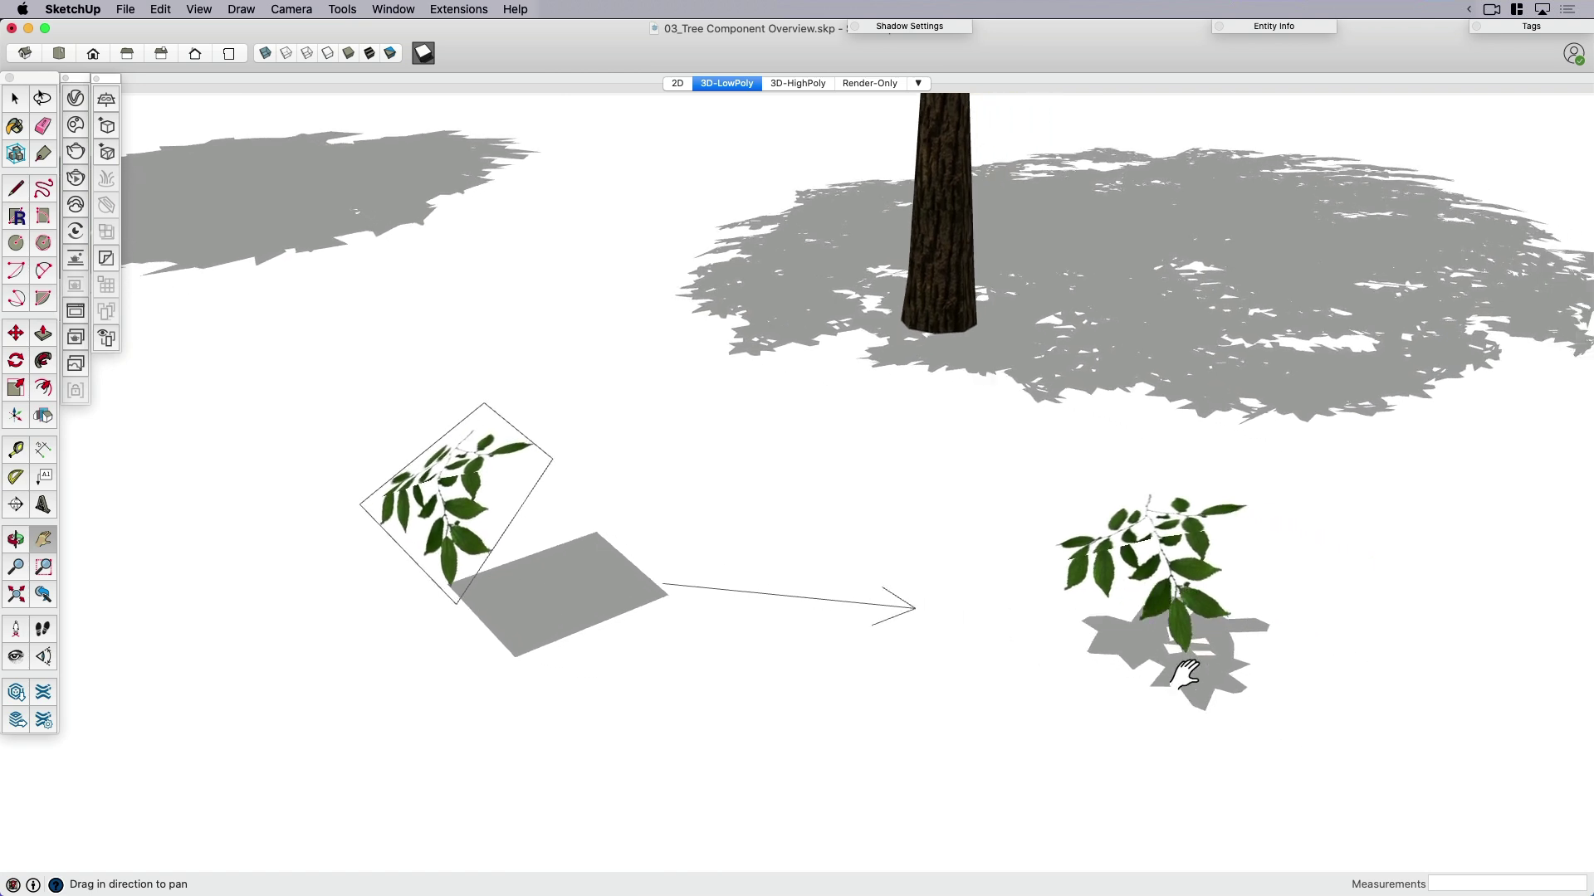
{"action": "scroll", "coordinate": [1194, 676], "scroll_direction": "up", "scroll_amount": 3}
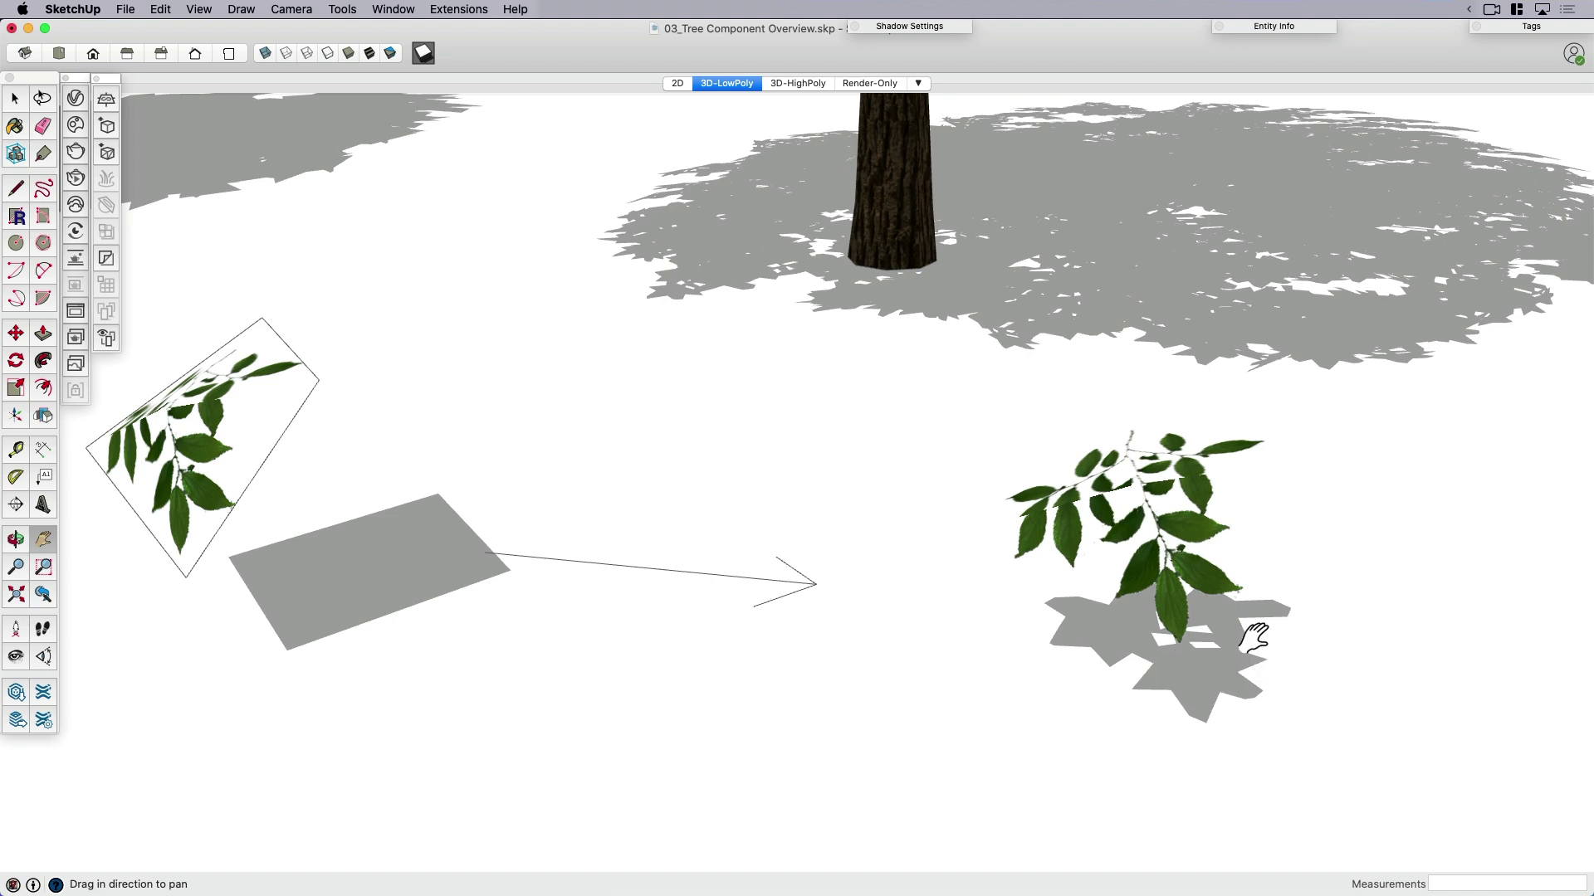
{"action": "middle_click_drag", "start_coordinate": [1256, 637], "coordinate": [1180, 619]}
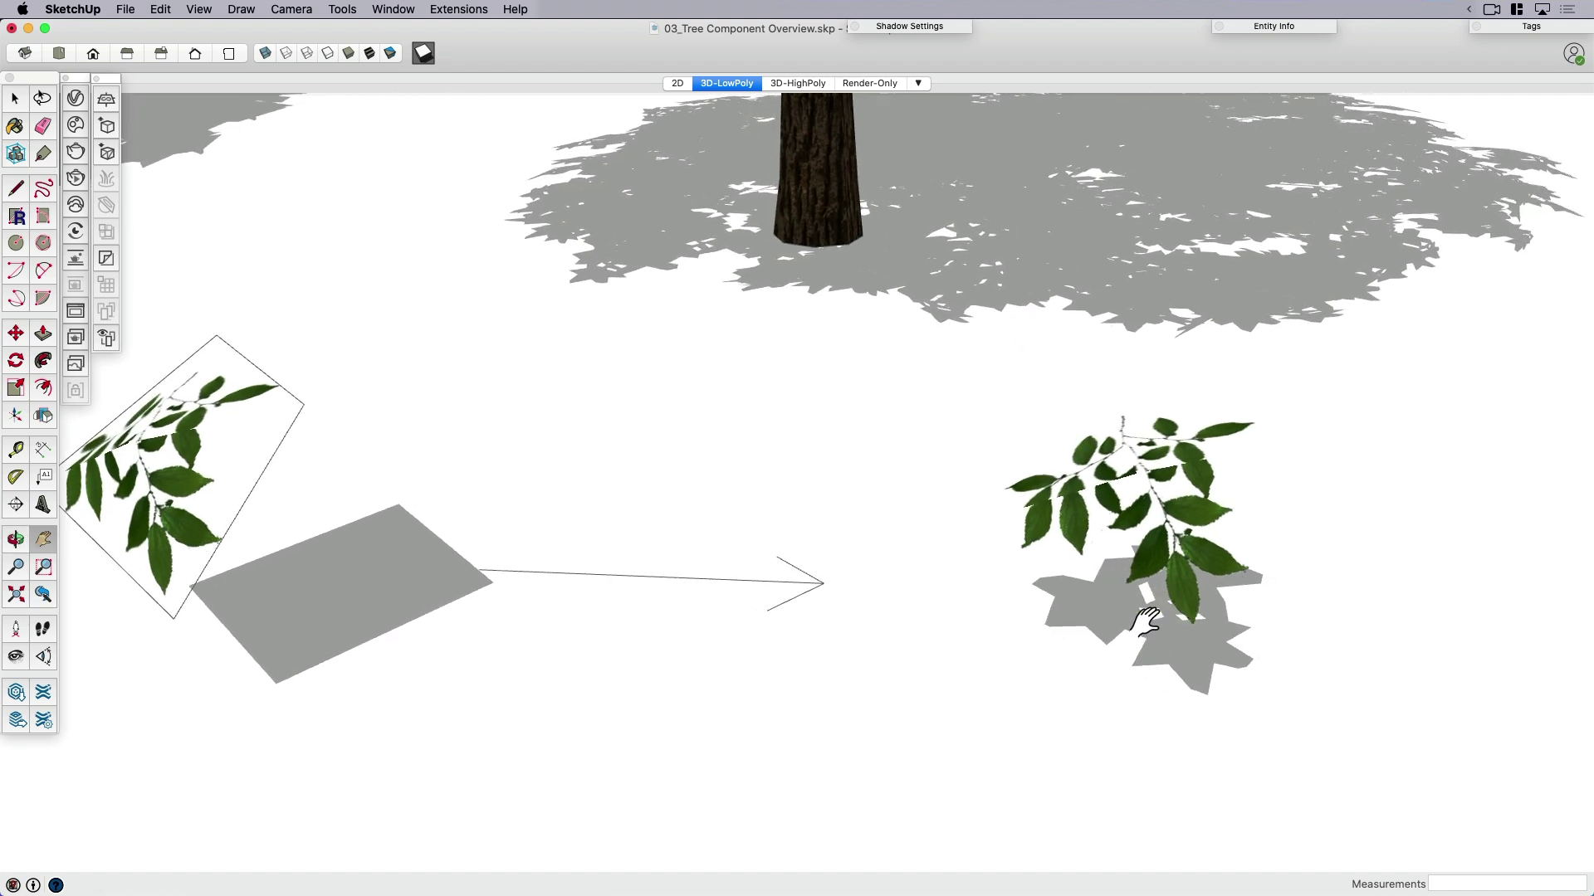
{"action": "key", "text": "k"}
Switch to wireframe and frame the flat leaf card
{"action": "left_click", "coordinate": [327, 52]}
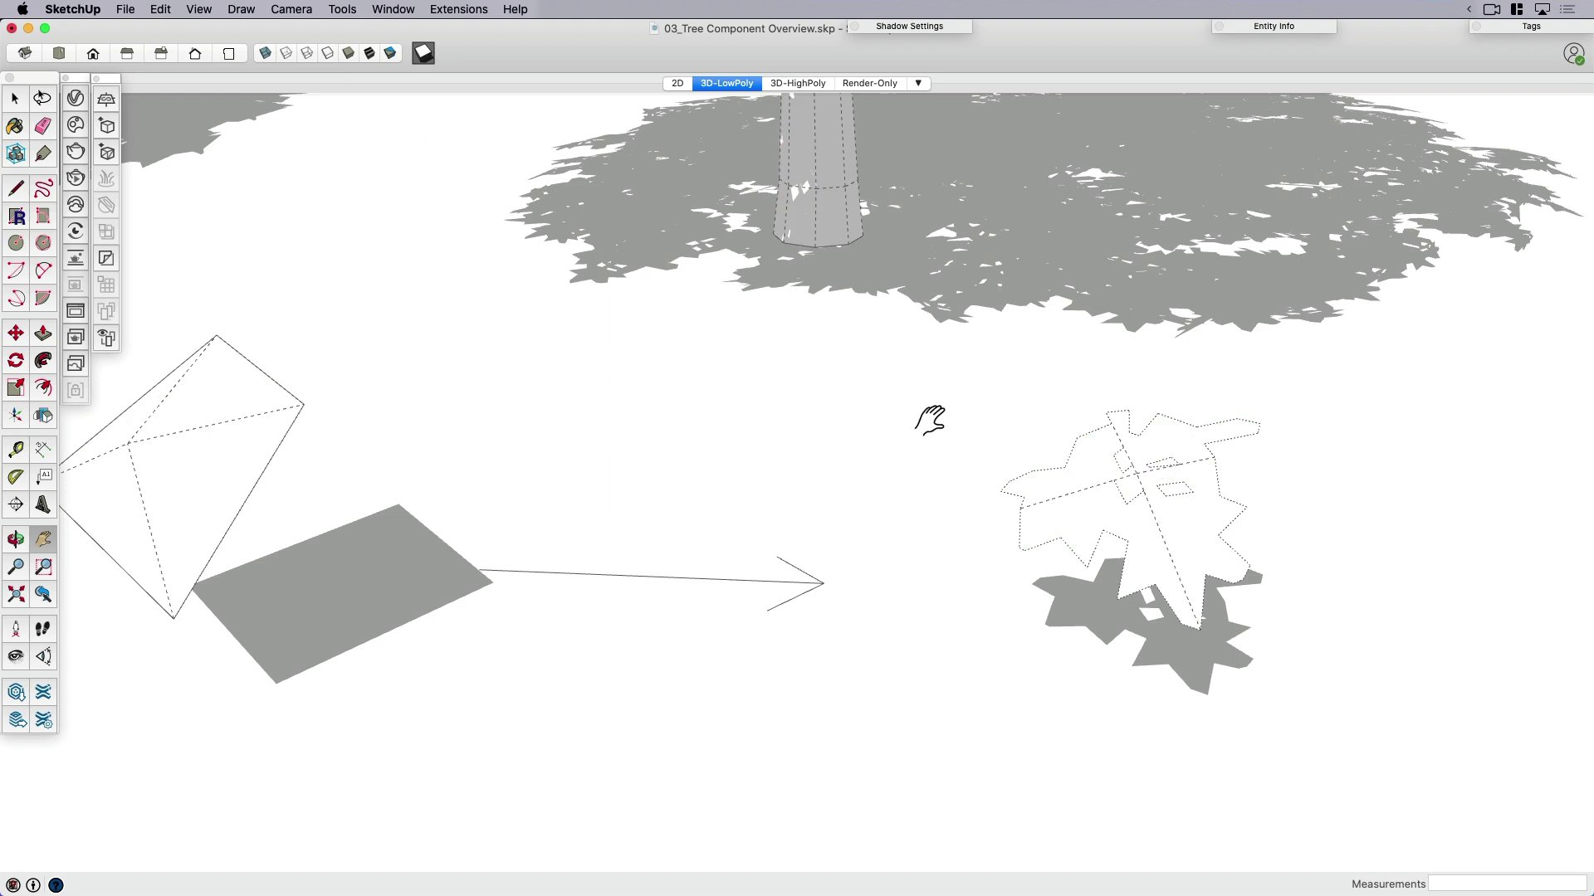
{"action": "left_click_drag", "start_coordinate": [931, 421], "coordinate": [1086, 514]}
{"action": "left_click_drag", "start_coordinate": [1035, 459], "coordinate": [1112, 424]}
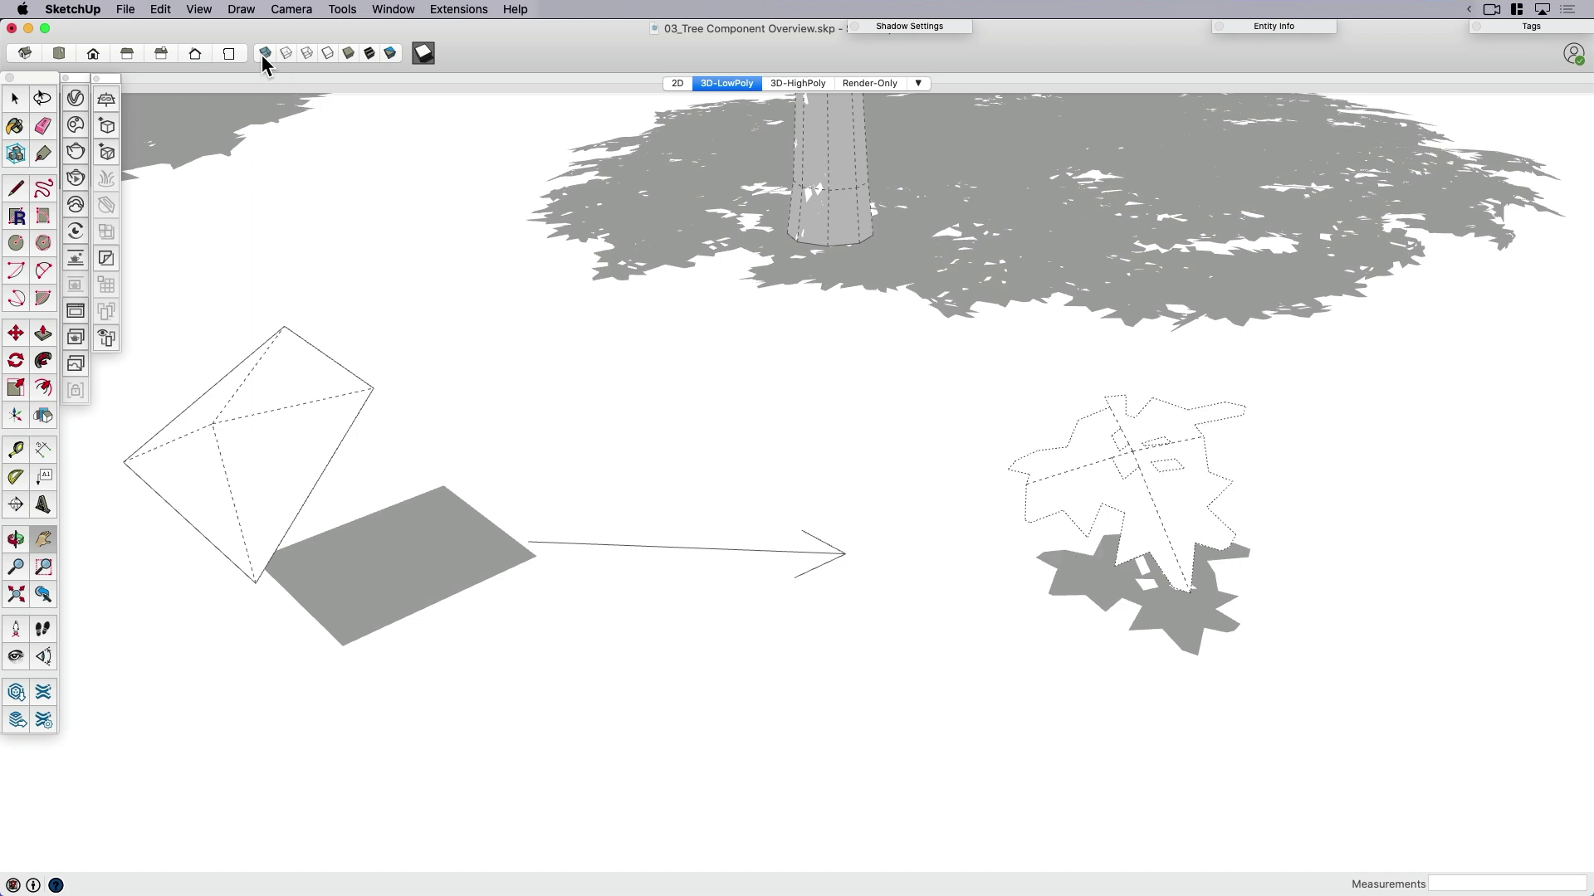
Return to Shaded With Textures and pan so both full trees are visible
{"action": "left_click", "coordinate": [347, 53]}
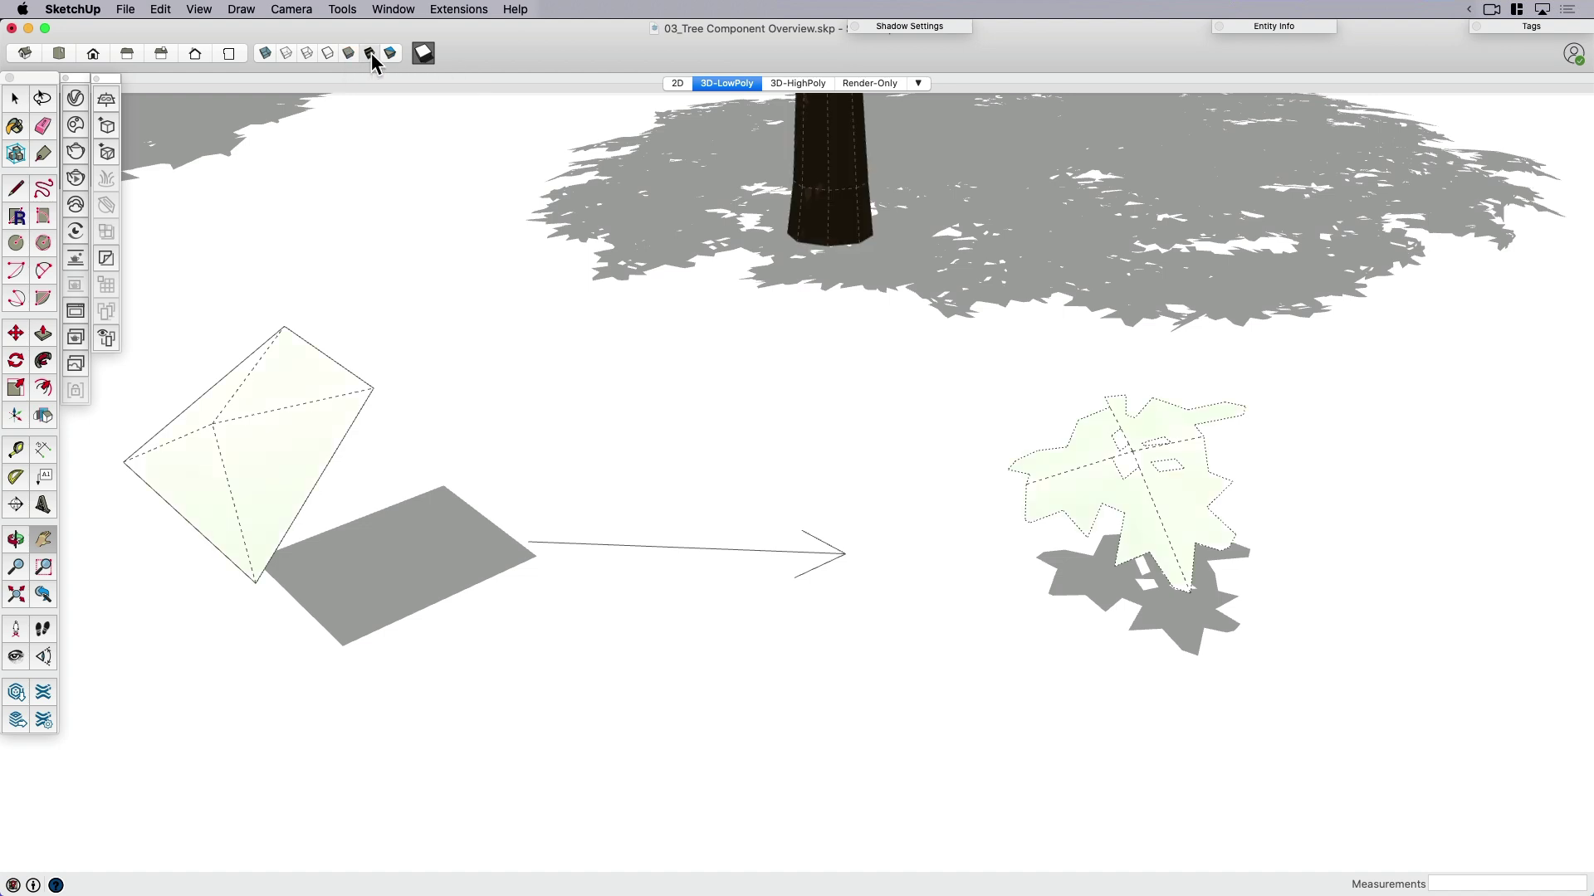
{"action": "left_click", "coordinate": [371, 54]}
{"action": "scroll", "coordinate": [769, 488], "scroll_direction": "down", "scroll_amount": 5}
{"action": "scroll", "coordinate": [947, 586], "scroll_direction": "down", "scroll_amount": 5}
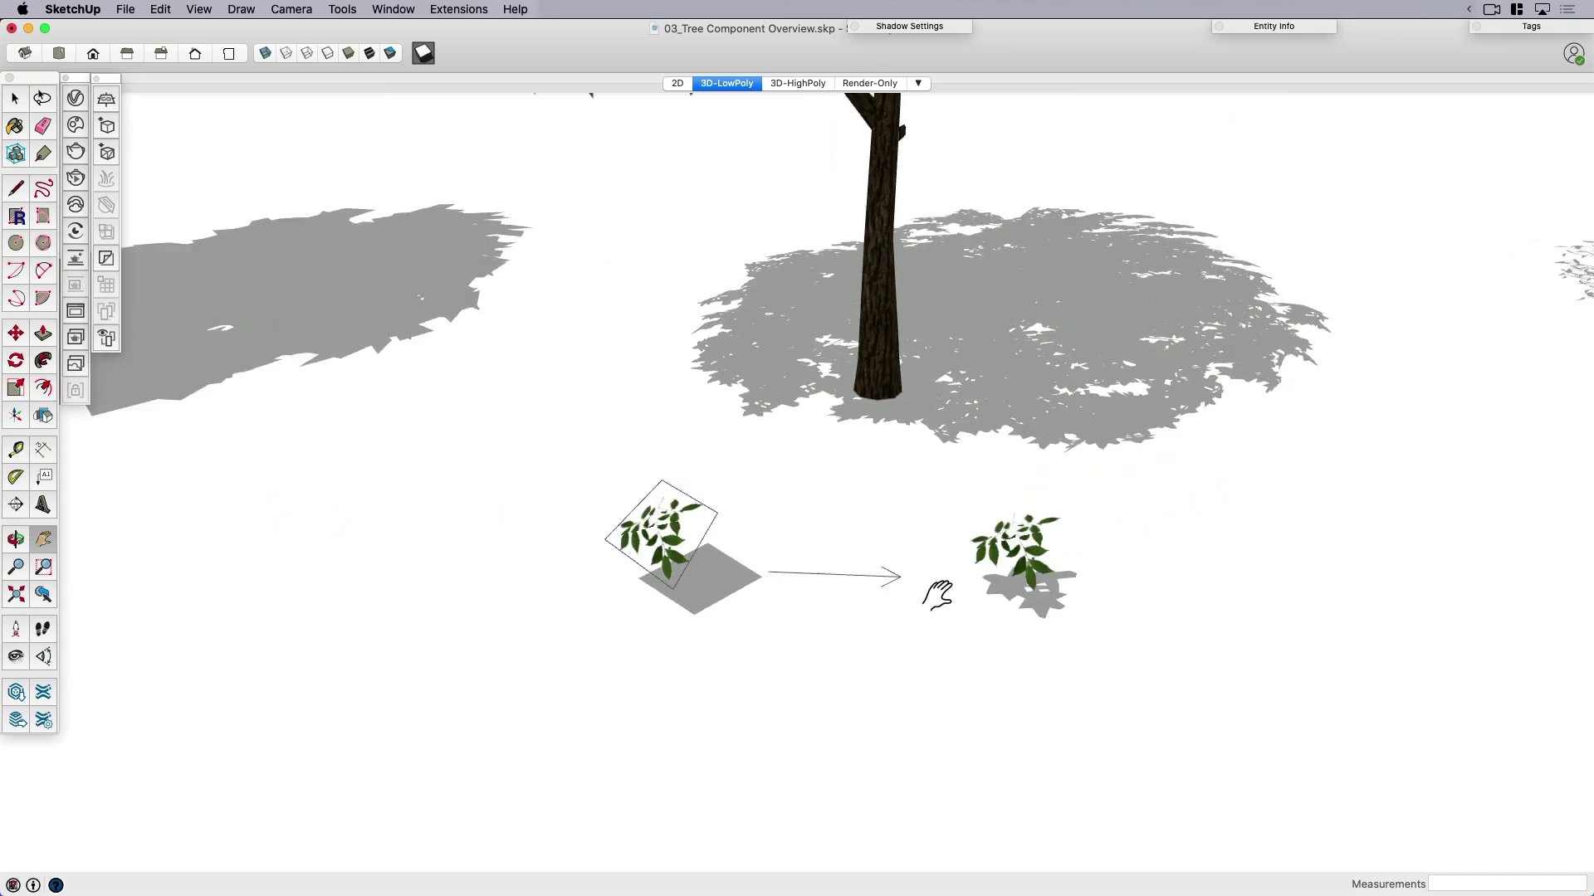
{"action": "left_click_drag", "start_coordinate": [946, 585], "coordinate": [1003, 620]}
{"action": "scroll", "coordinate": [1003, 620], "scroll_direction": "up", "scroll_amount": 3}
{"action": "scroll", "coordinate": [983, 647], "scroll_direction": "up", "scroll_amount": 3}
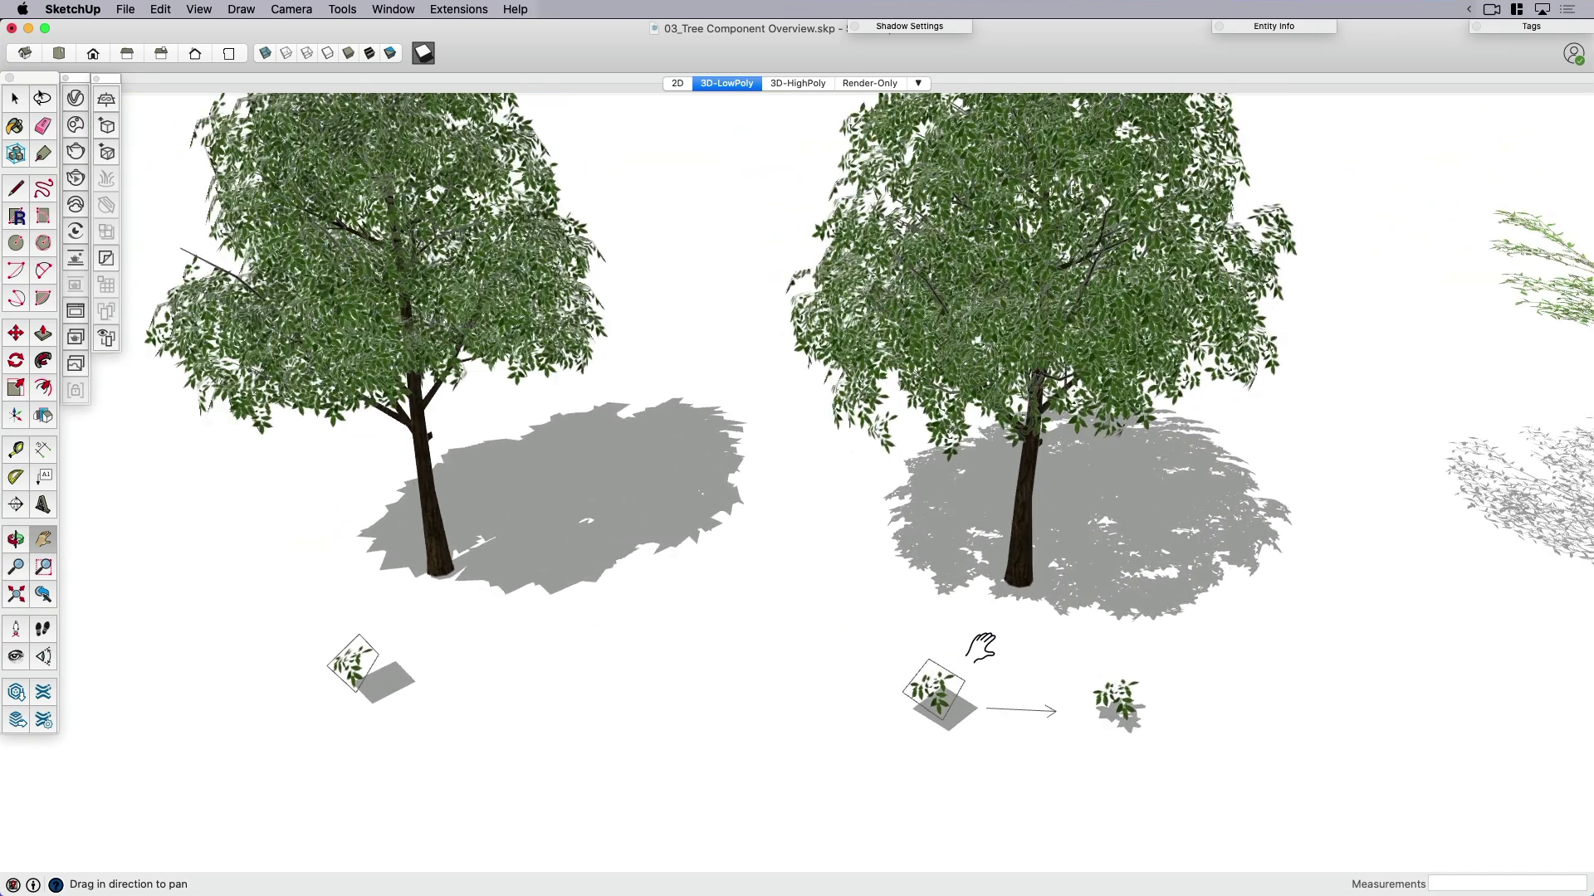
{"action": "scroll", "coordinate": [816, 627], "scroll_direction": "up", "scroll_amount": 3}
{"action": "key", "text": "space"}
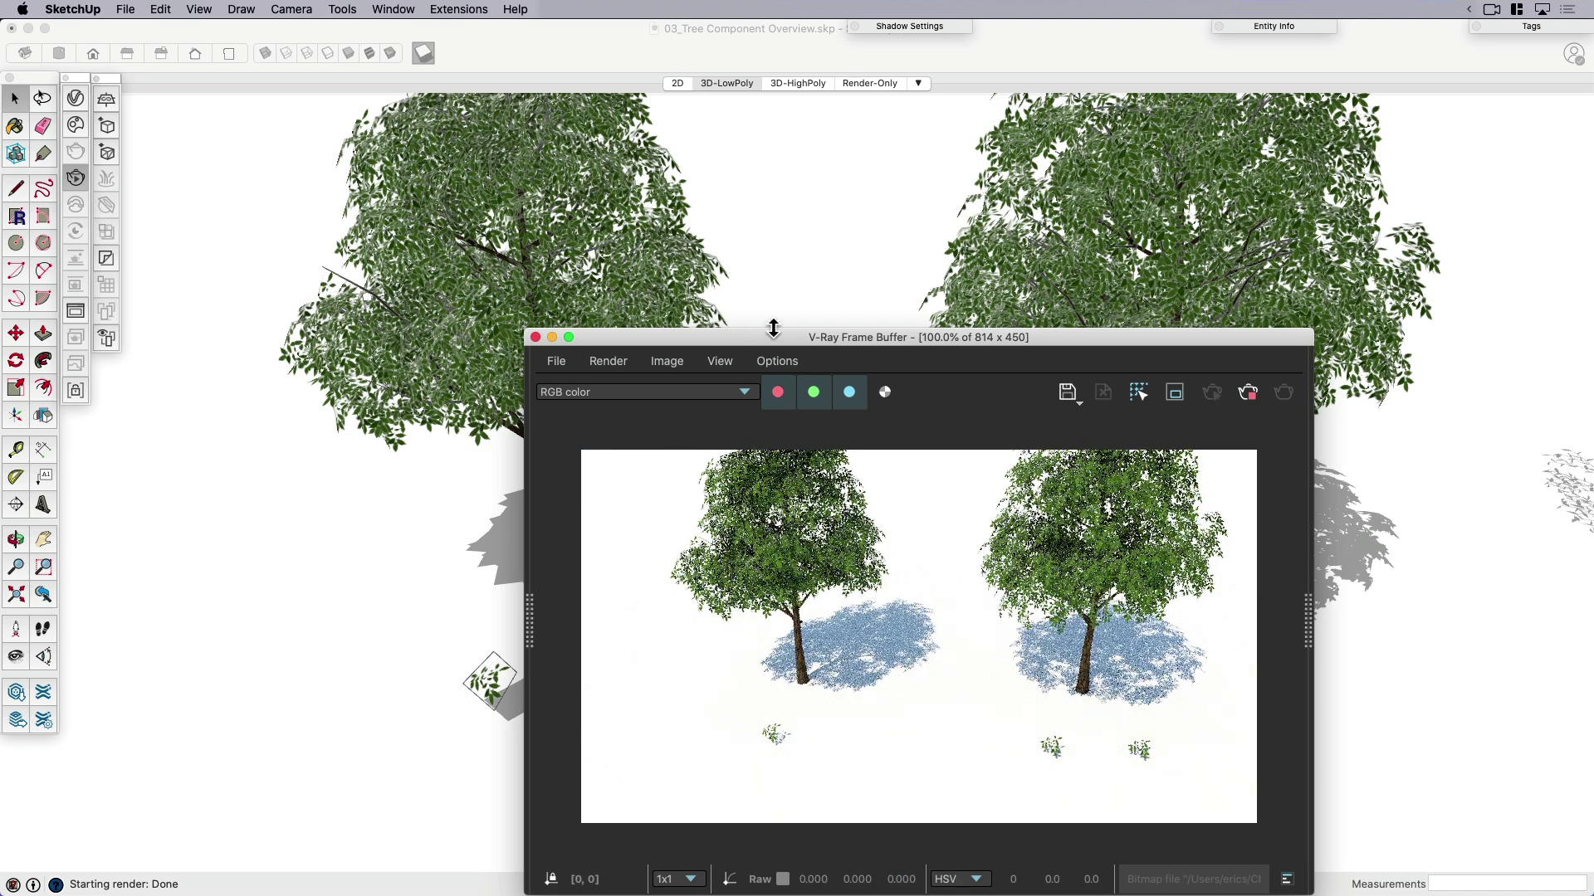
Move the V-Ray Frame Buffer aside, then back into full view
{"action": "left_click_drag", "start_coordinate": [787, 338], "coordinate": [354, 338]}
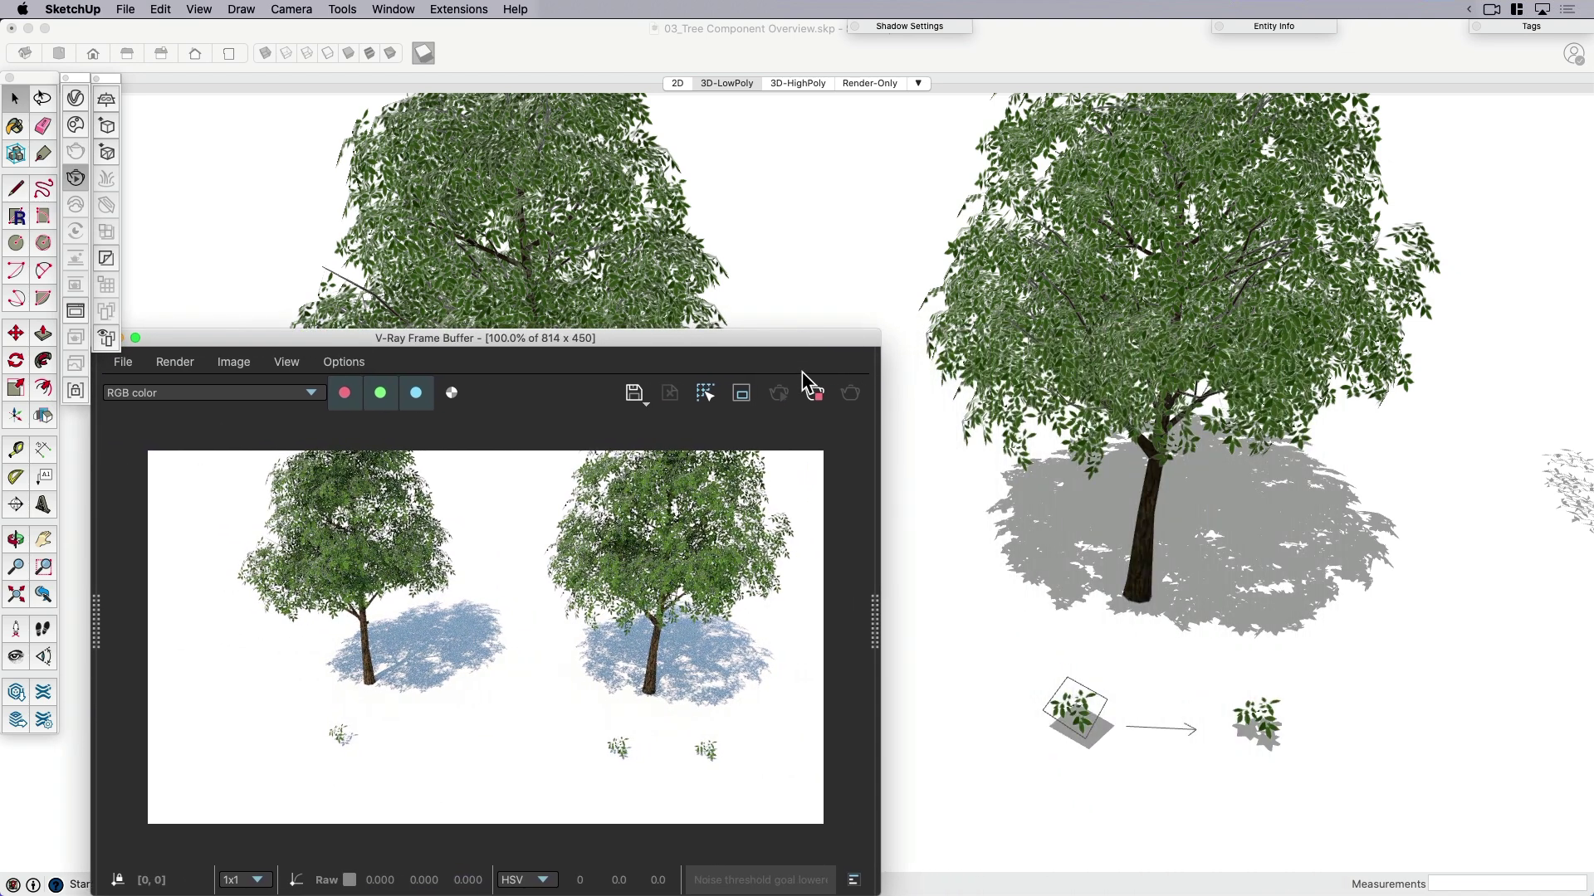
{"action": "left_click_drag", "start_coordinate": [829, 339], "coordinate": [625, 339]}
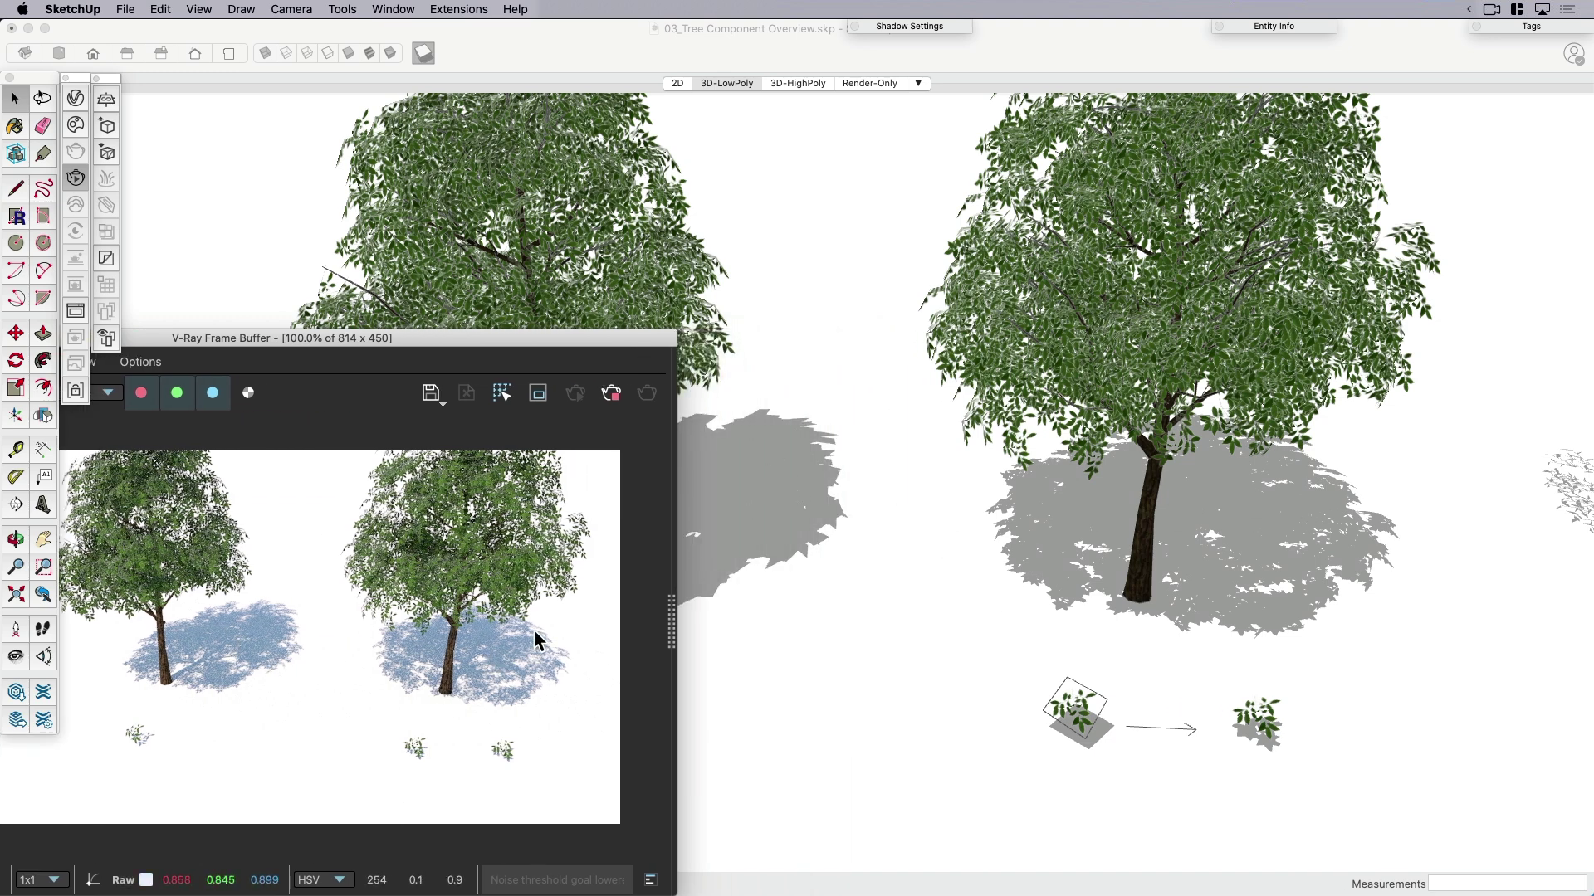
{"action": "scroll", "coordinate": [906, 541], "scroll_direction": "up", "scroll_amount": 1}
{"action": "scroll", "coordinate": [905, 541], "scroll_direction": "up", "scroll_amount": 1}
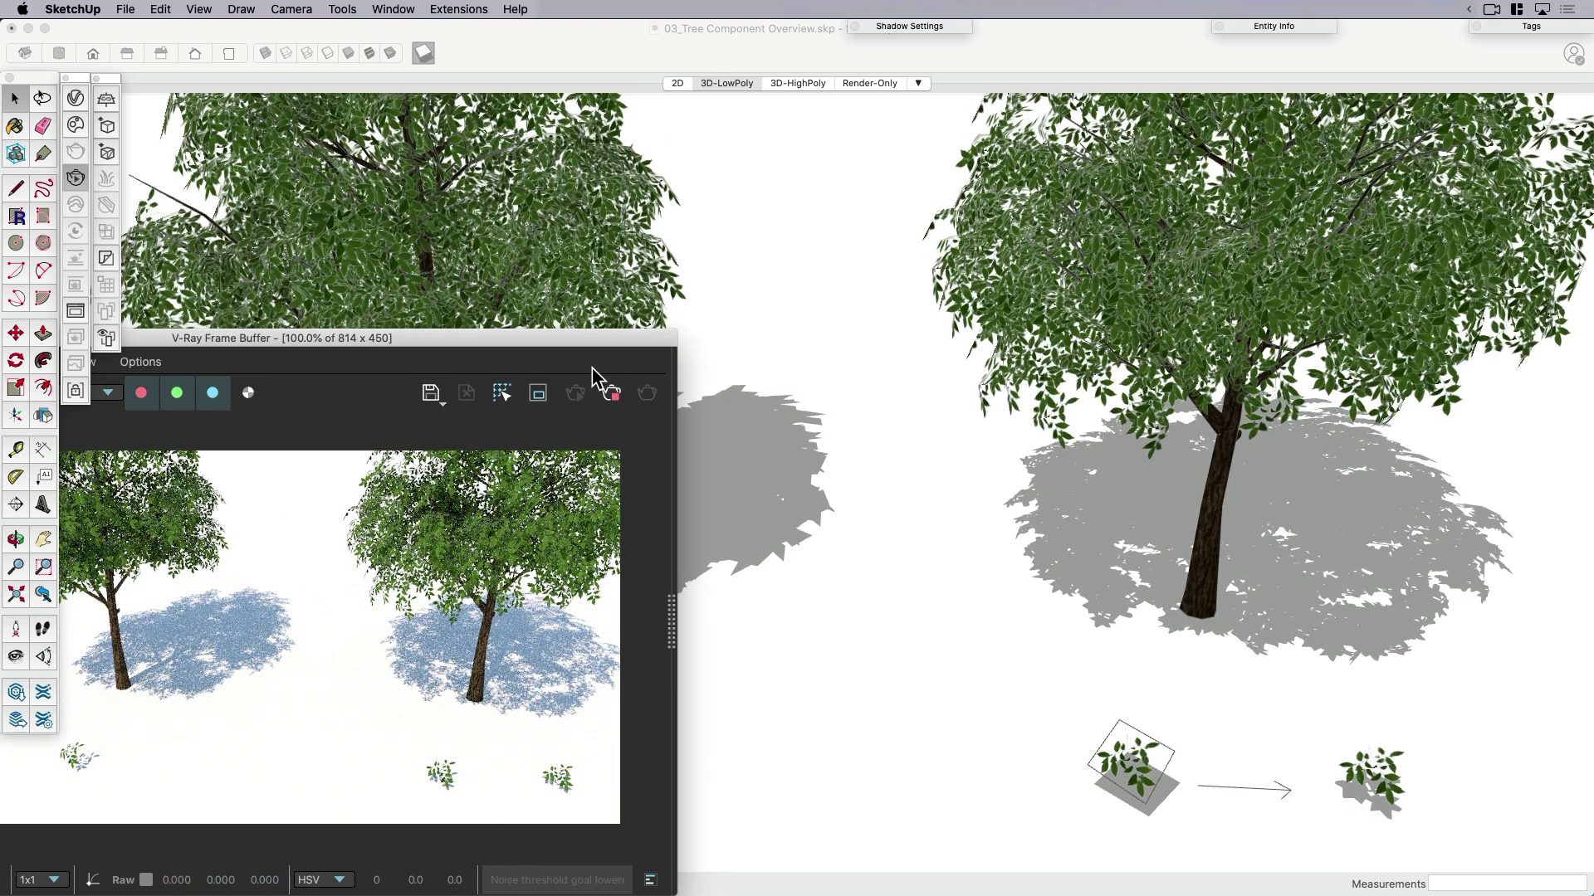
{"action": "left_click_drag", "start_coordinate": [579, 341], "coordinate": [811, 341]}
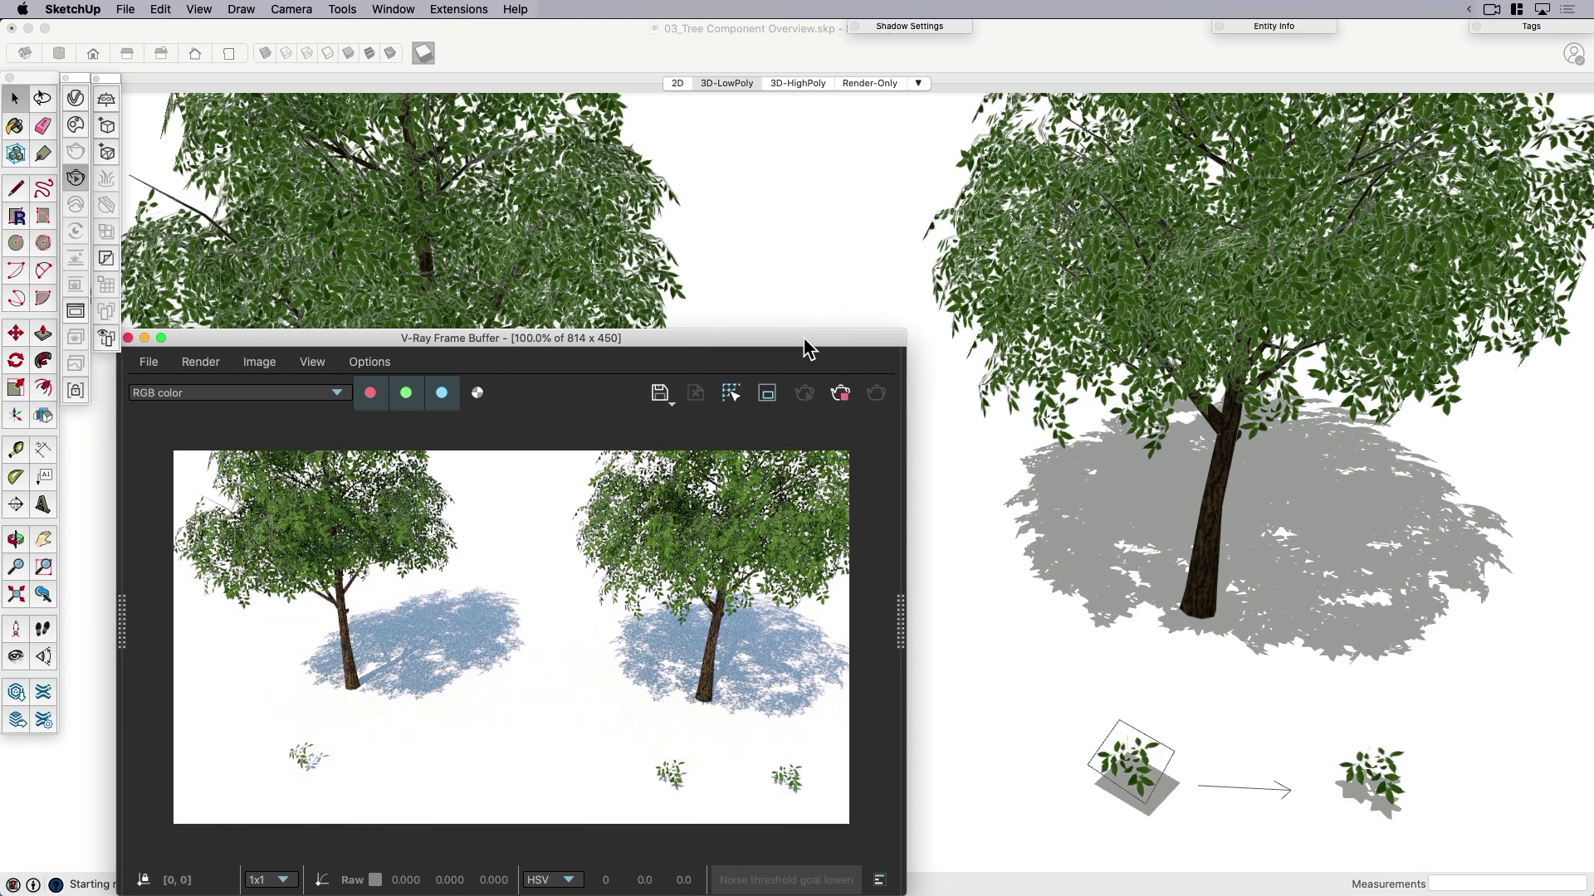
Abort the render, close the Frame Buffer, and pan to the far-right tree
{"action": "left_click", "coordinate": [850, 400]}
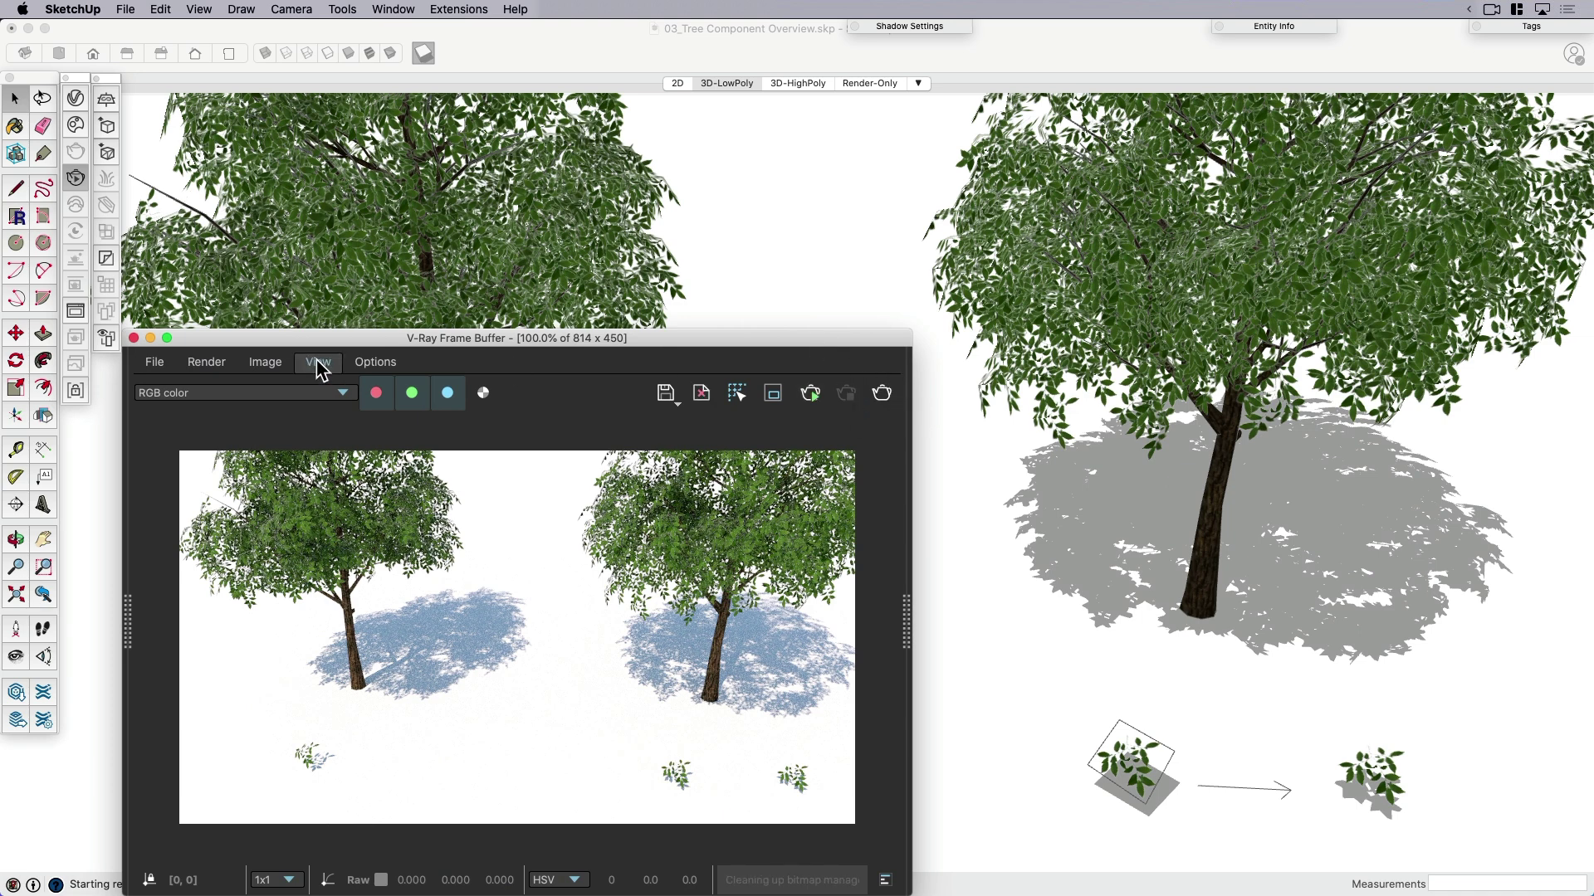
{"action": "left_click", "coordinate": [134, 338]}
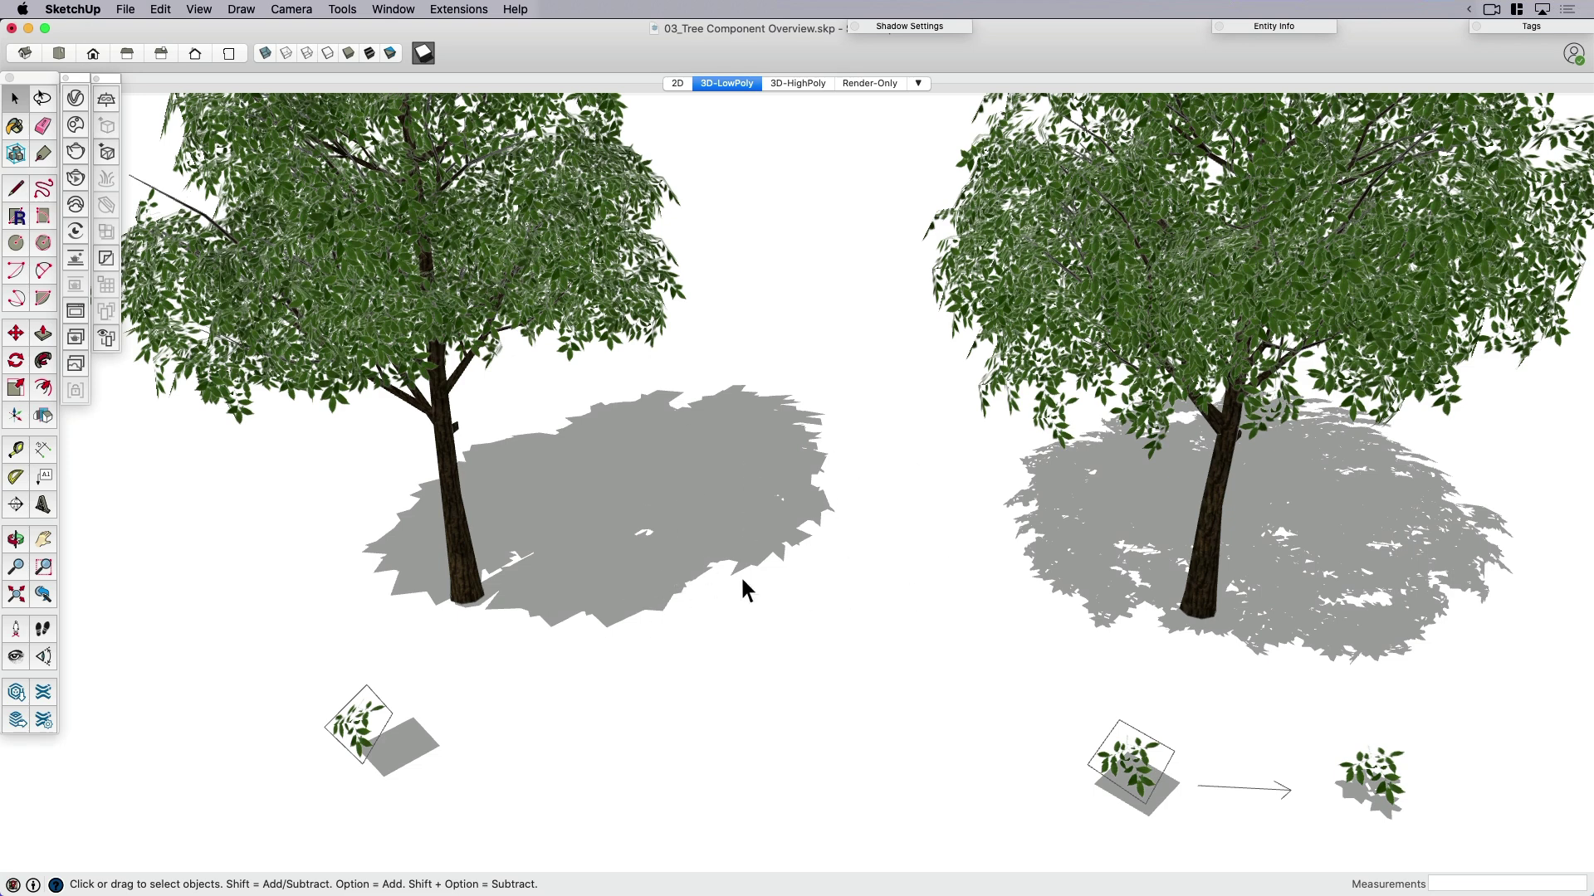
{"action": "scroll", "coordinate": [758, 534], "scroll_direction": "down", "scroll_amount": 2}
{"action": "middle_click_drag", "start_coordinate": [757, 534], "coordinate": [782, 573], "text": "shift"}
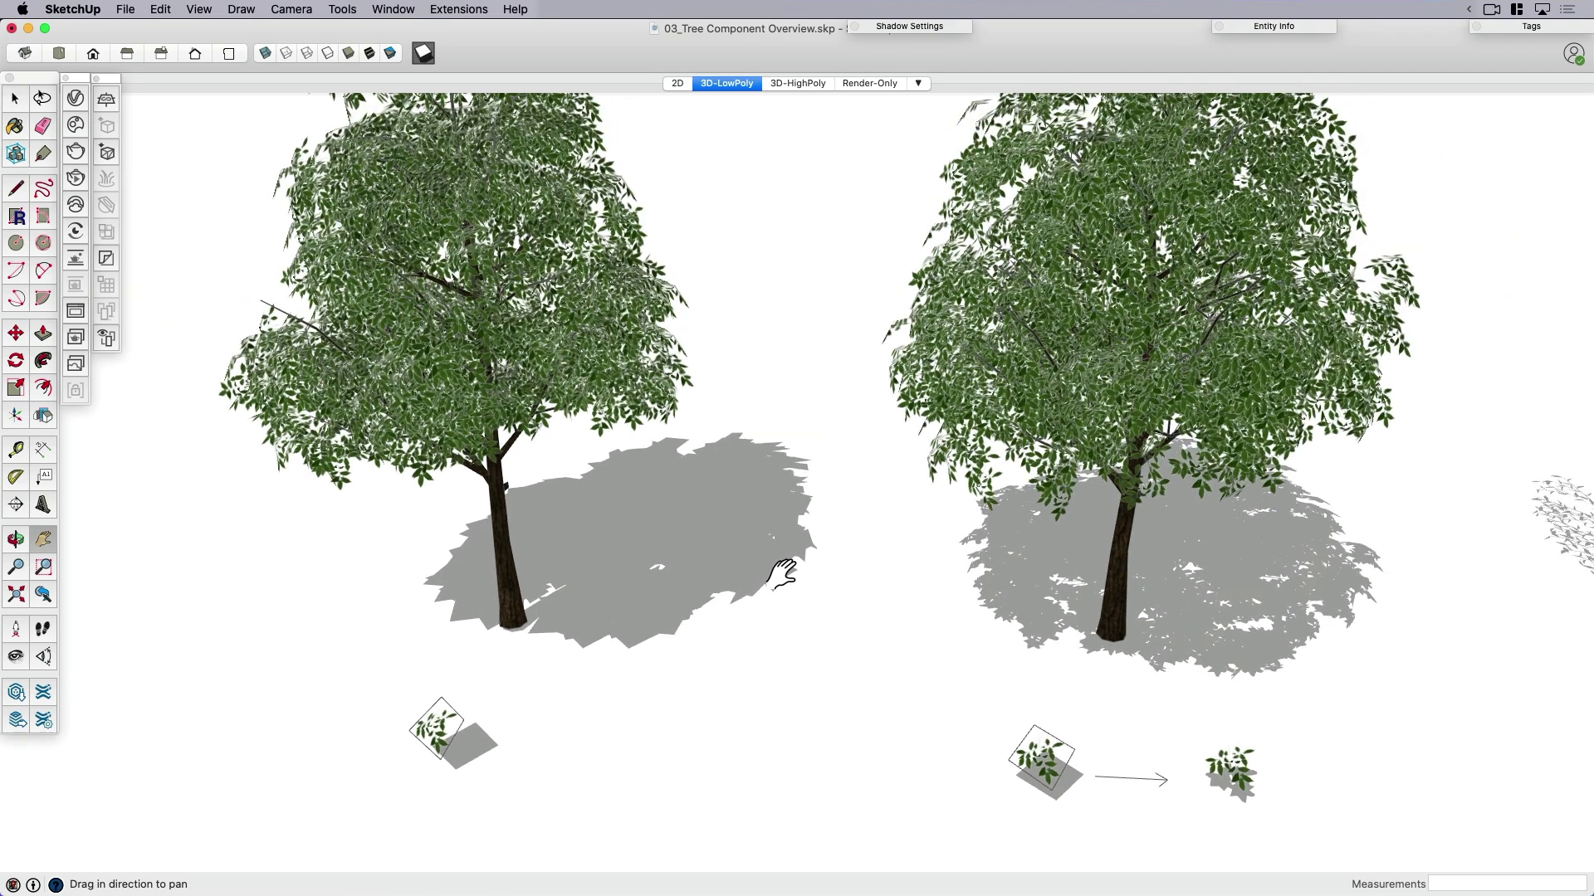
{"action": "left_click_drag", "start_coordinate": [782, 572], "coordinate": [823, 567]}
{"action": "scroll", "coordinate": [1059, 573], "scroll_direction": "down", "scroll_amount": 2}
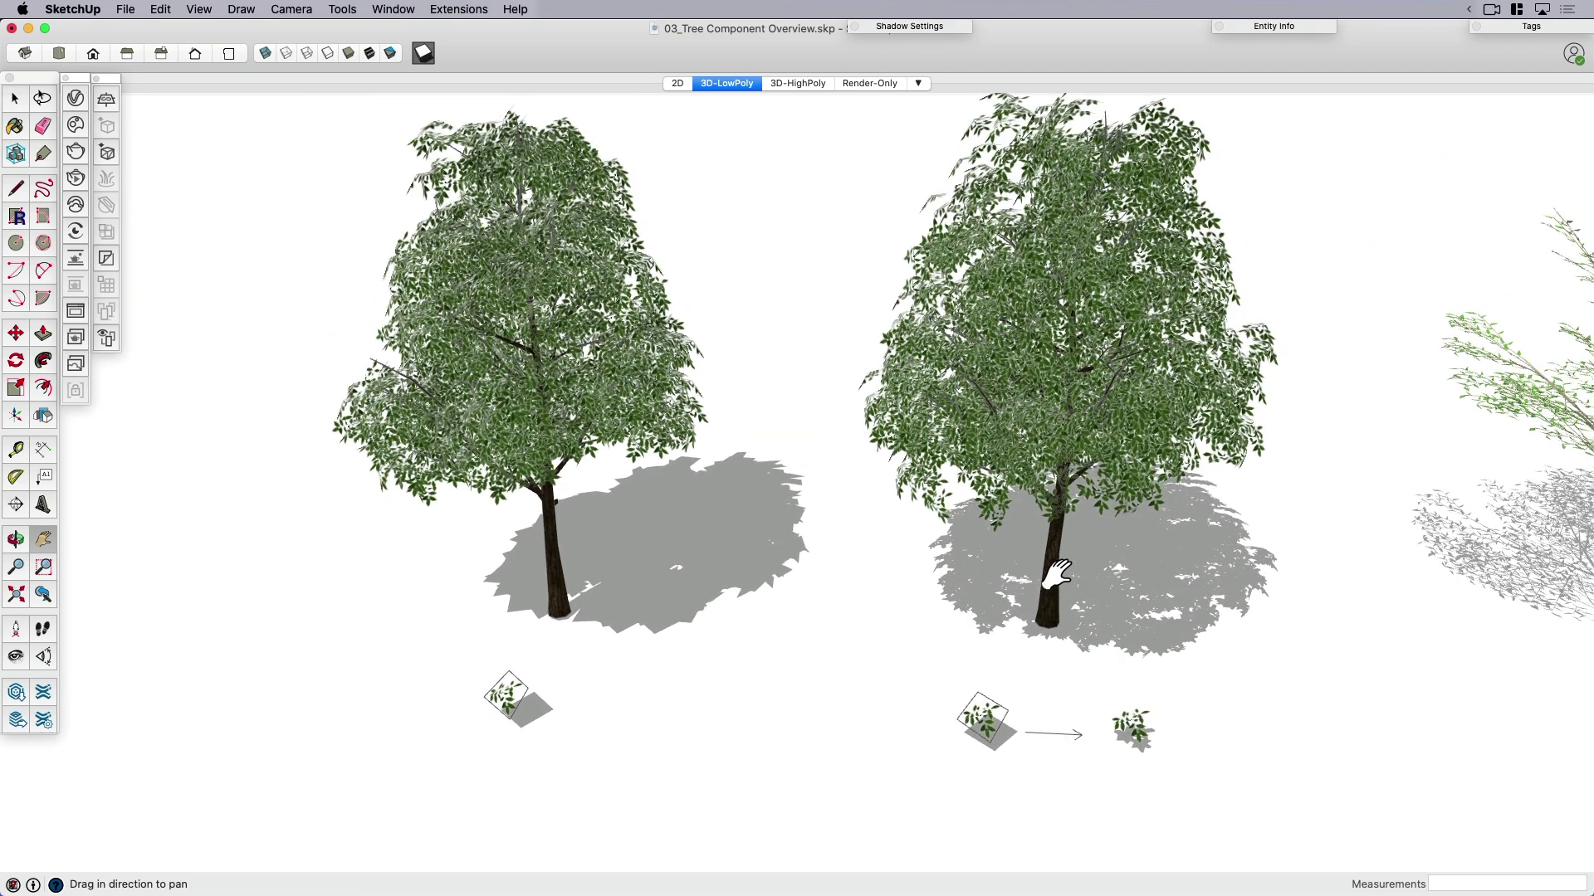
{"action": "mouse_move", "coordinate": [1058, 574]}
{"action": "left_mouse_down"}
{"action": "mouse_move", "coordinate": [997, 585]}
{"action": "mouse_move", "coordinate": [1036, 497]}
{"action": "mouse_move", "coordinate": [779, 579]}
{"action": "mouse_move", "coordinate": [929, 411]}
{"action": "mouse_move", "coordinate": [822, 460]}
{"action": "left_mouse_up"}
Orbit and pan in close on the sparse third tree's lower branches and trunk
{"action": "key", "text": "o"}
{"action": "key", "text": "h"}
{"action": "scroll", "coordinate": [724, 582], "scroll_direction": "up", "scroll_amount": 3}
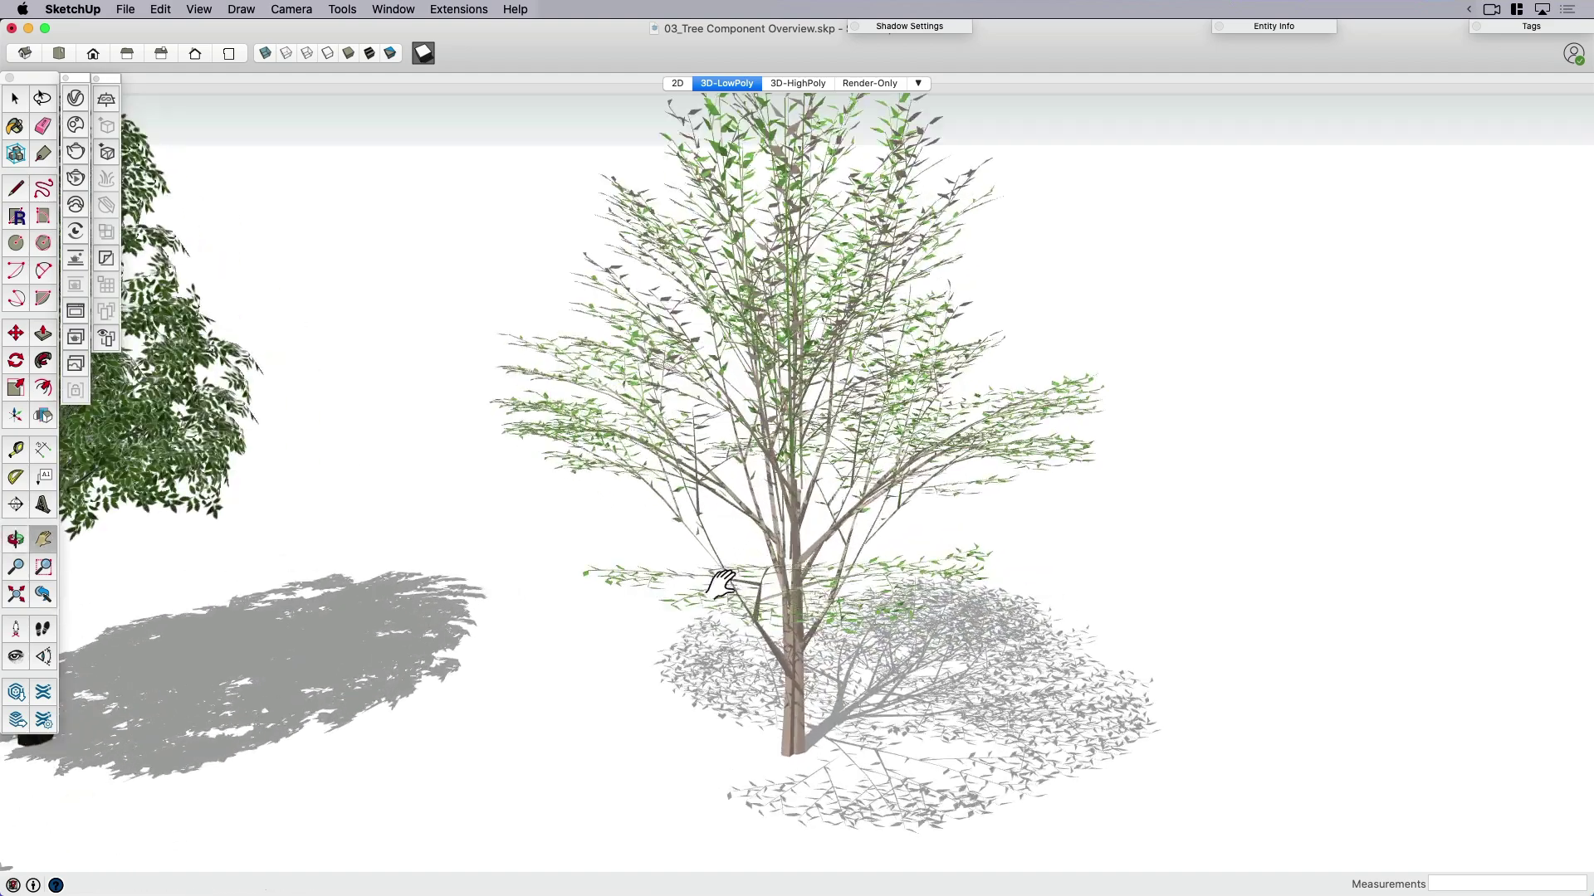
{"action": "scroll", "coordinate": [725, 581], "scroll_direction": "up", "scroll_amount": 2}
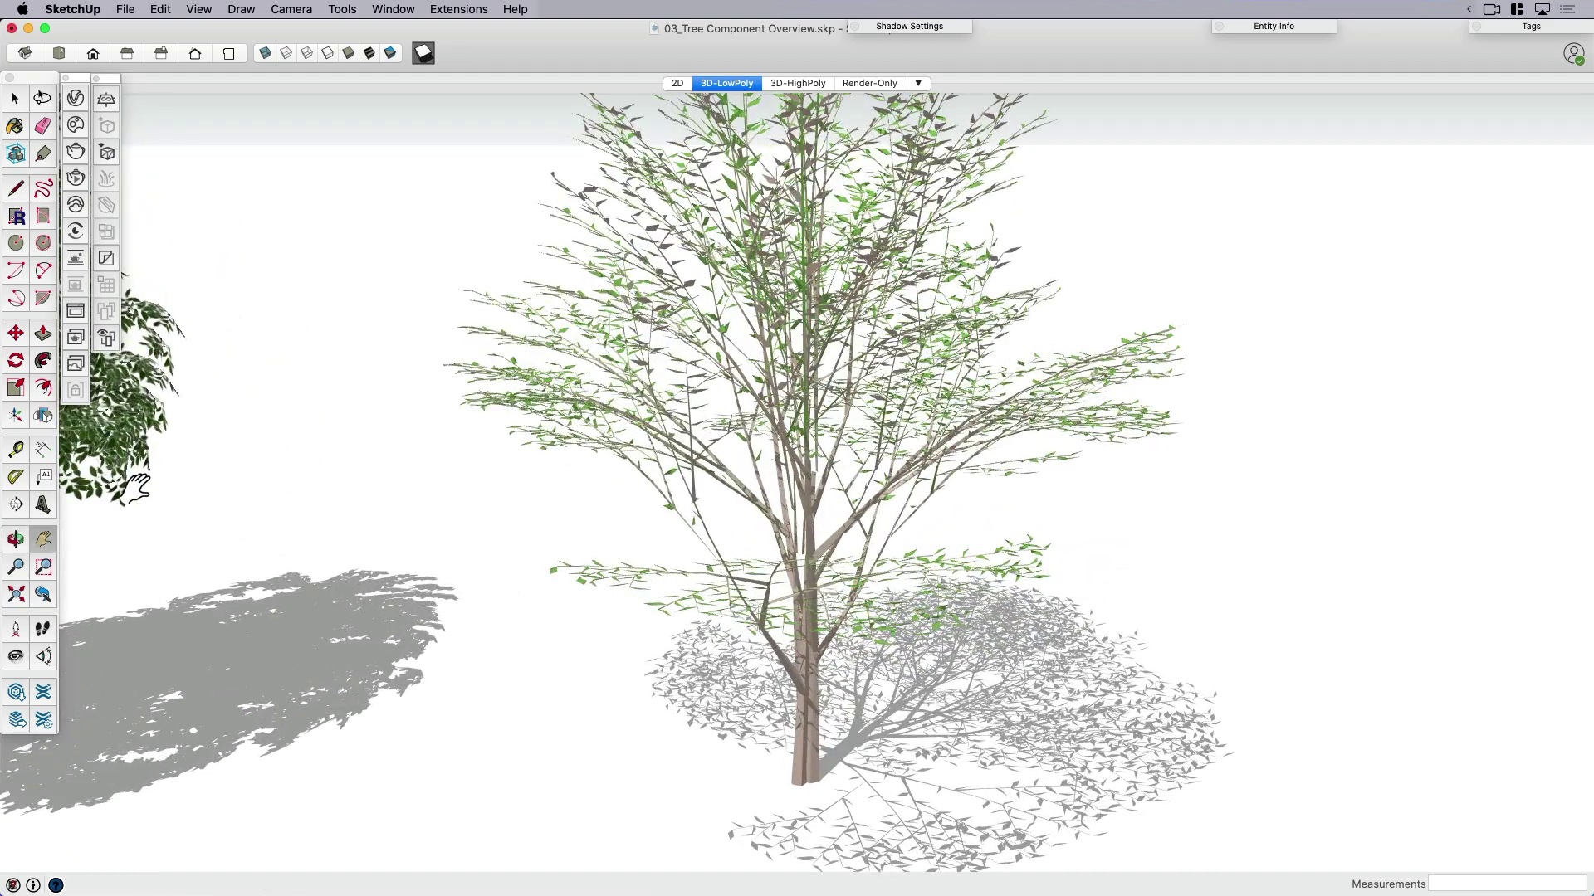
{"action": "scroll", "coordinate": [598, 561], "scroll_direction": "up", "scroll_amount": 2}
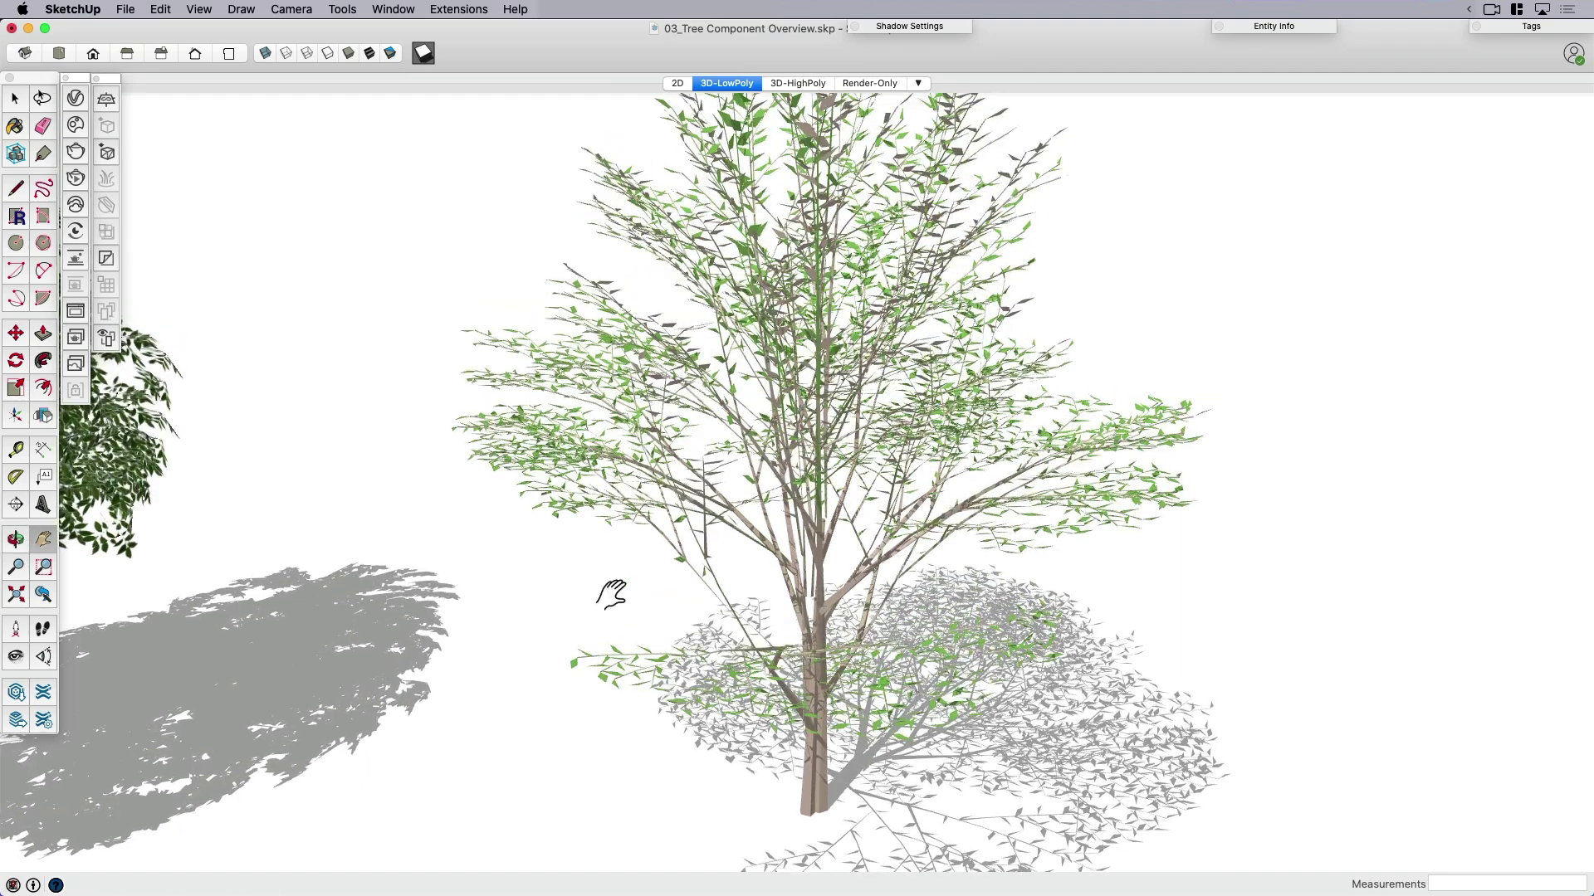
{"action": "scroll", "coordinate": [612, 593], "scroll_direction": "up", "scroll_amount": 3}
{"action": "scroll", "coordinate": [604, 593], "scroll_direction": "up", "scroll_amount": 3}
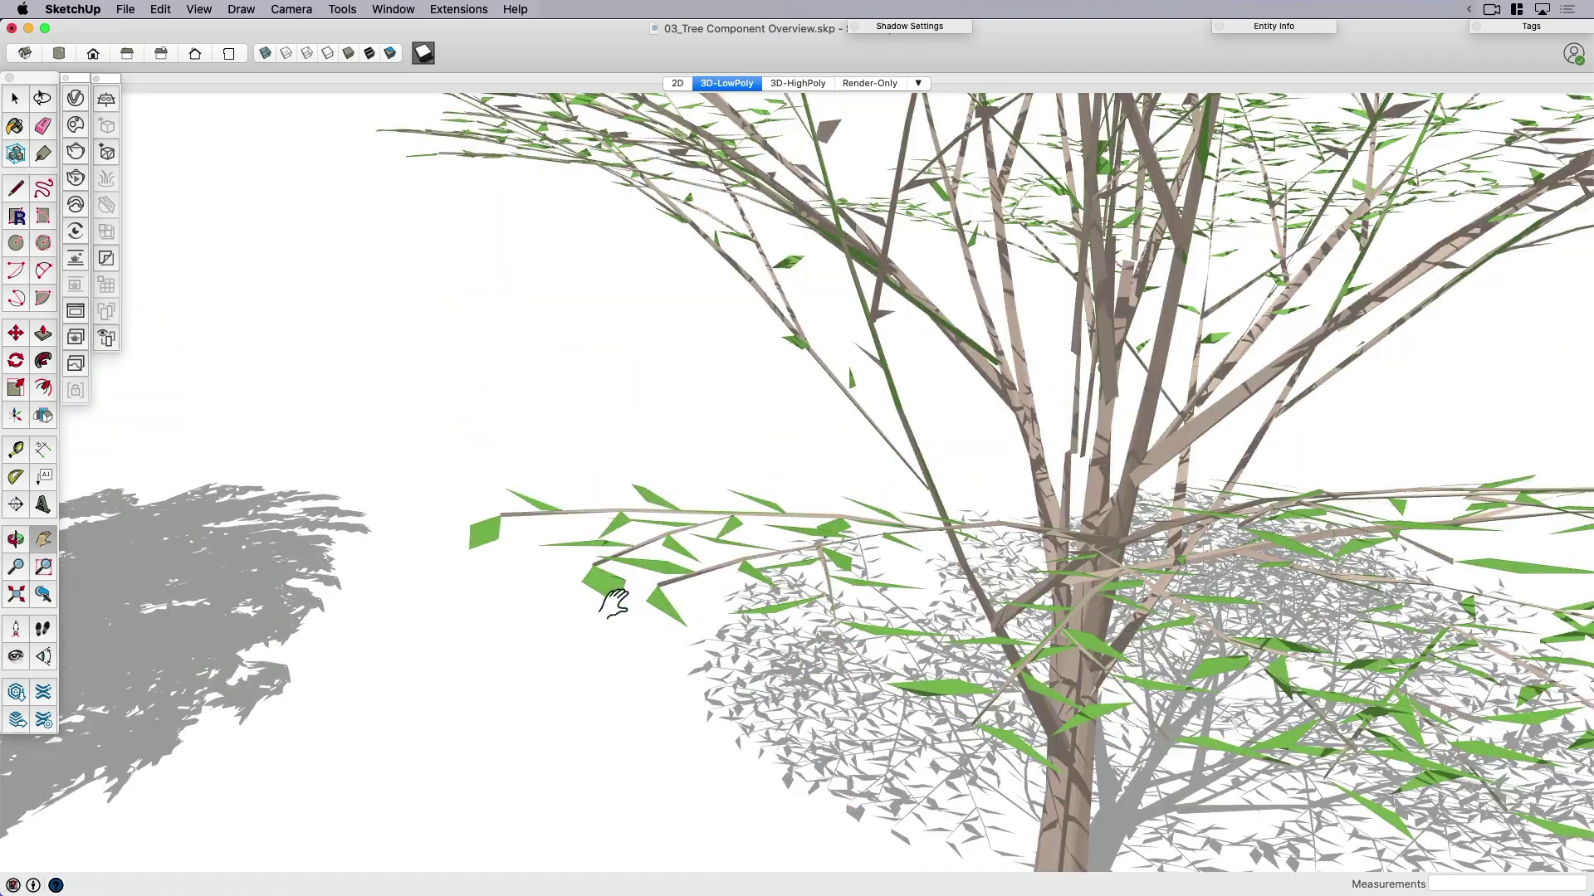
{"action": "scroll", "coordinate": [614, 604], "scroll_direction": "up", "scroll_amount": 3}
{"action": "scroll", "coordinate": [614, 604], "scroll_direction": "up", "scroll_amount": 3}
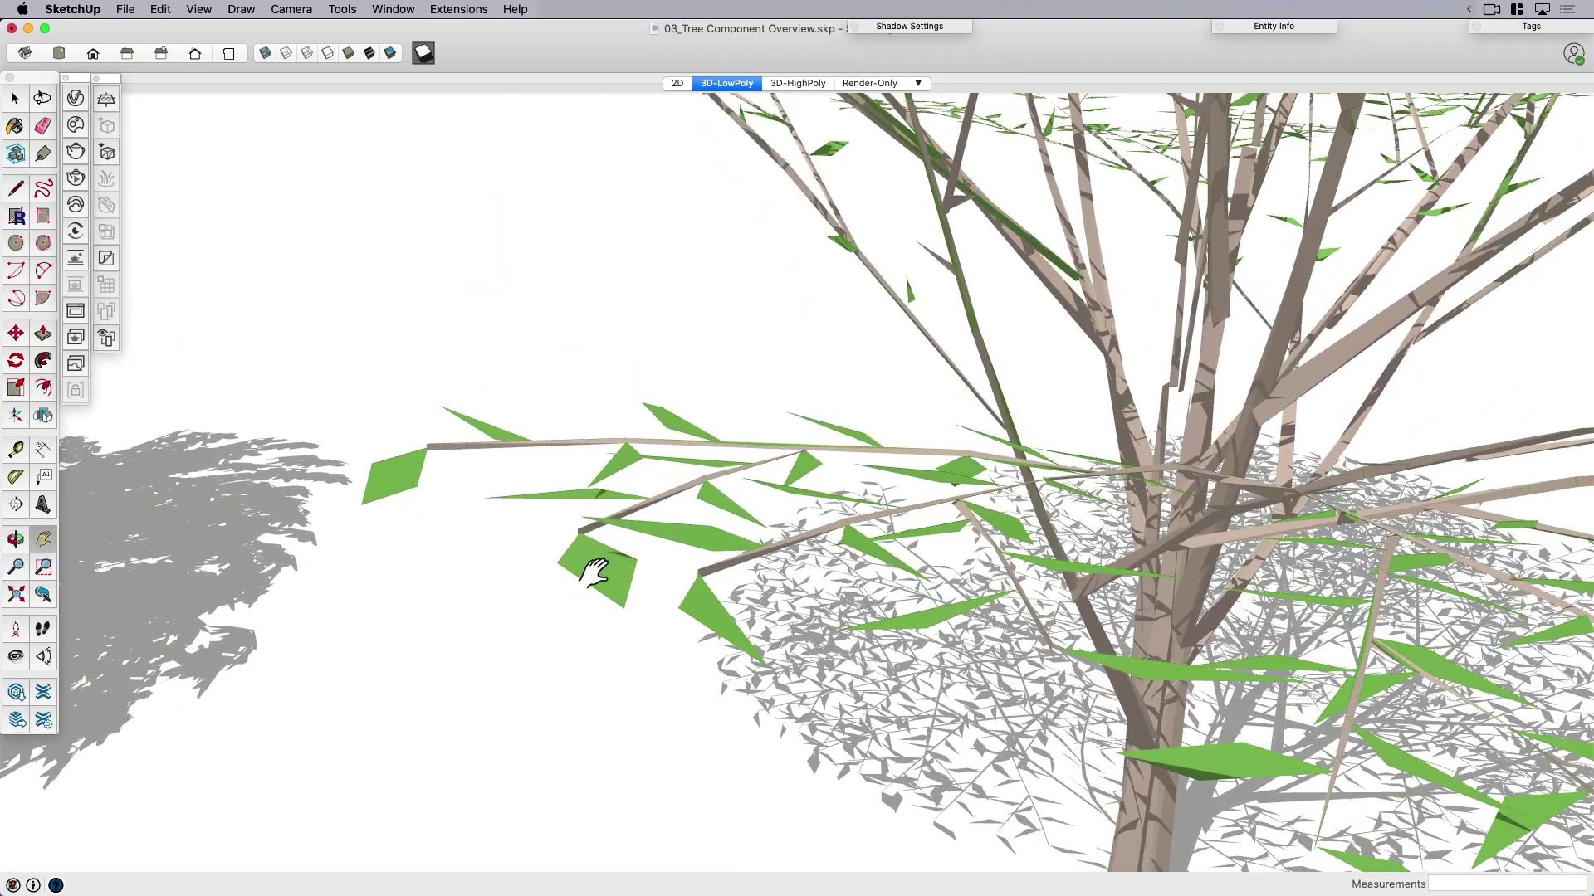
Show the tree's hidden edges in wireframe and look around its branches
{"action": "key", "text": "k"}
{"action": "left_click", "coordinate": [329, 54]}
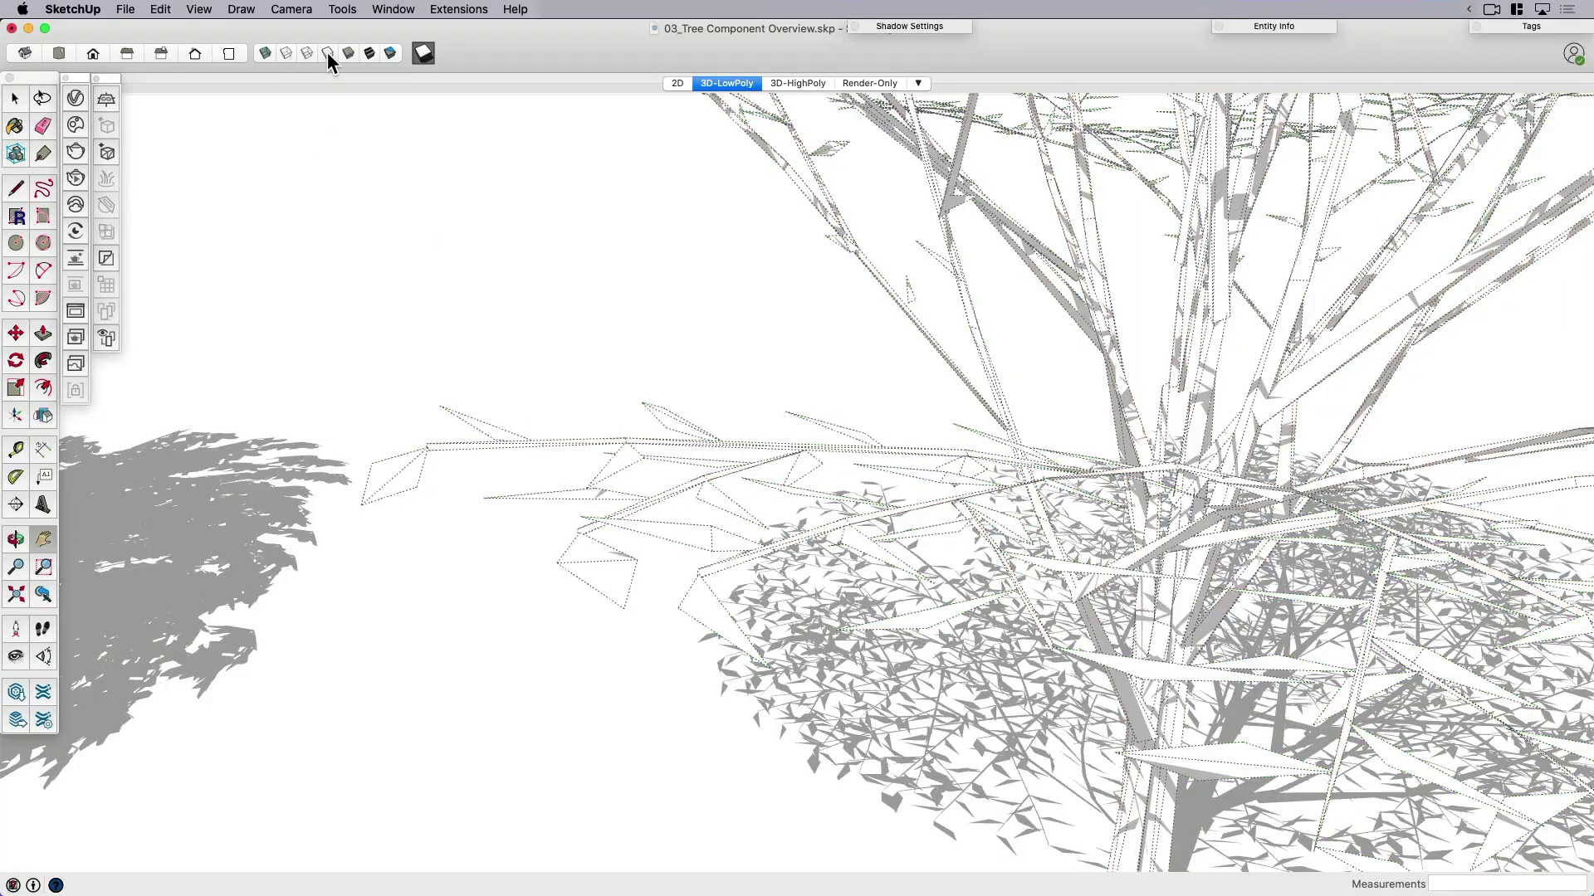
{"action": "mouse_move", "coordinate": [516, 355]}
{"action": "middle_mouse_down", "text": "shift"}
{"action": "mouse_move", "coordinate": [1185, 470]}
{"action": "mouse_move", "coordinate": [1164, 573]}
{"action": "mouse_move", "coordinate": [894, 548]}
{"action": "middle_mouse_up", "text": "shift"}
Frame the whole tree and switch it to Shaded With Textures display
{"action": "key", "text": "h"}
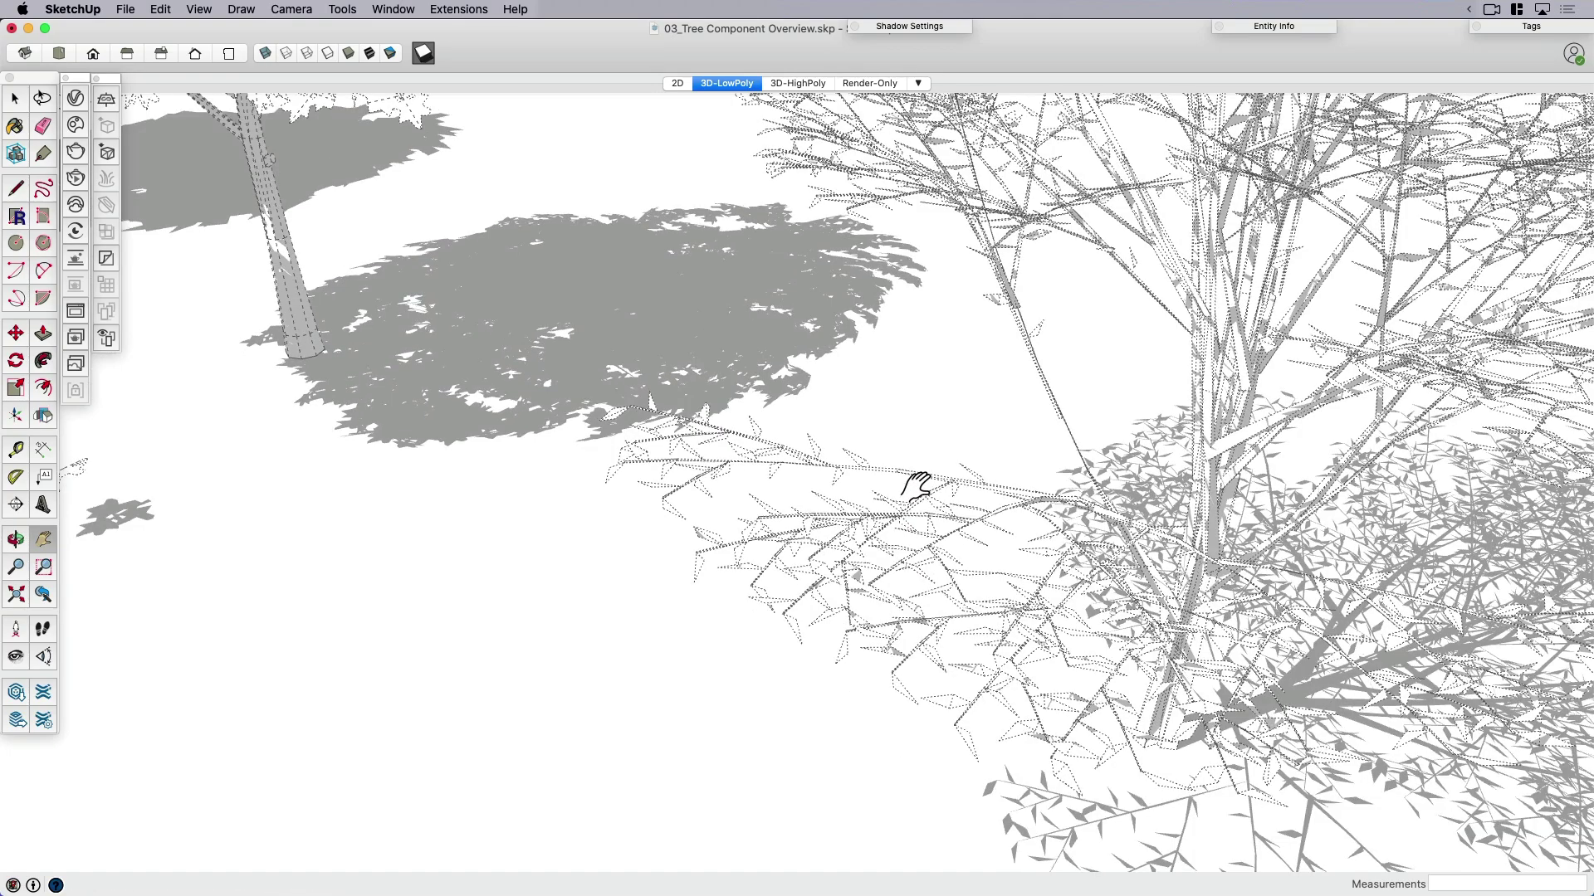
{"action": "mouse_move", "coordinate": [924, 485]}
{"action": "left_mouse_down"}
{"action": "mouse_move", "coordinate": [1058, 299]}
{"action": "mouse_move", "coordinate": [966, 274]}
{"action": "left_mouse_up"}
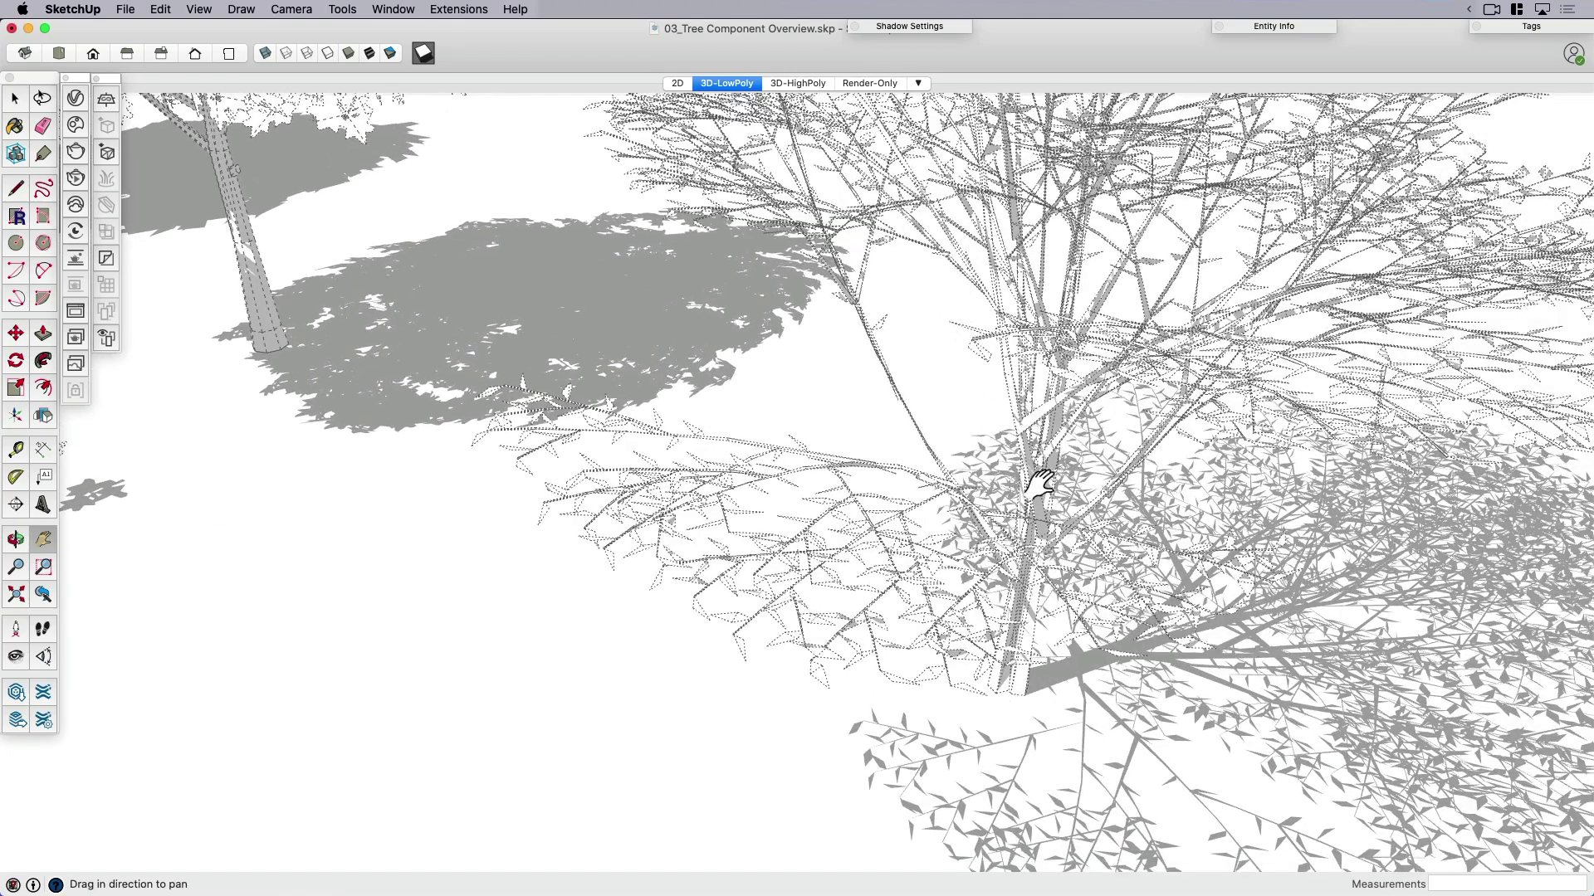
{"action": "scroll", "coordinate": [1034, 364], "scroll_direction": "down", "scroll_amount": 5}
{"action": "middle_click_drag", "start_coordinate": [1034, 373], "coordinate": [822, 579]}
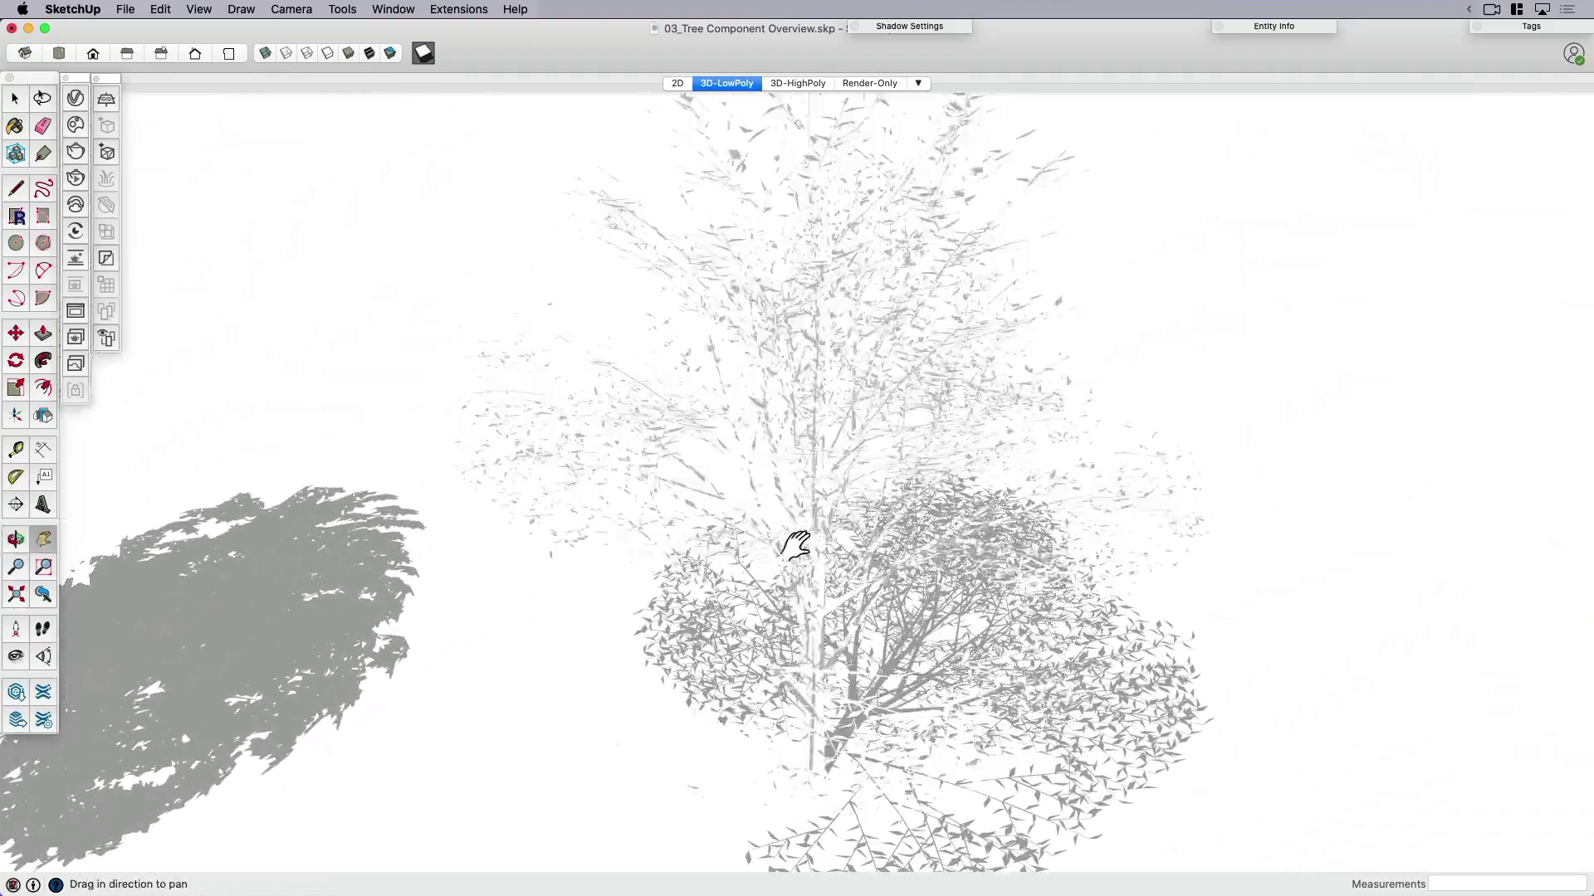
{"action": "left_click", "coordinate": [369, 54]}
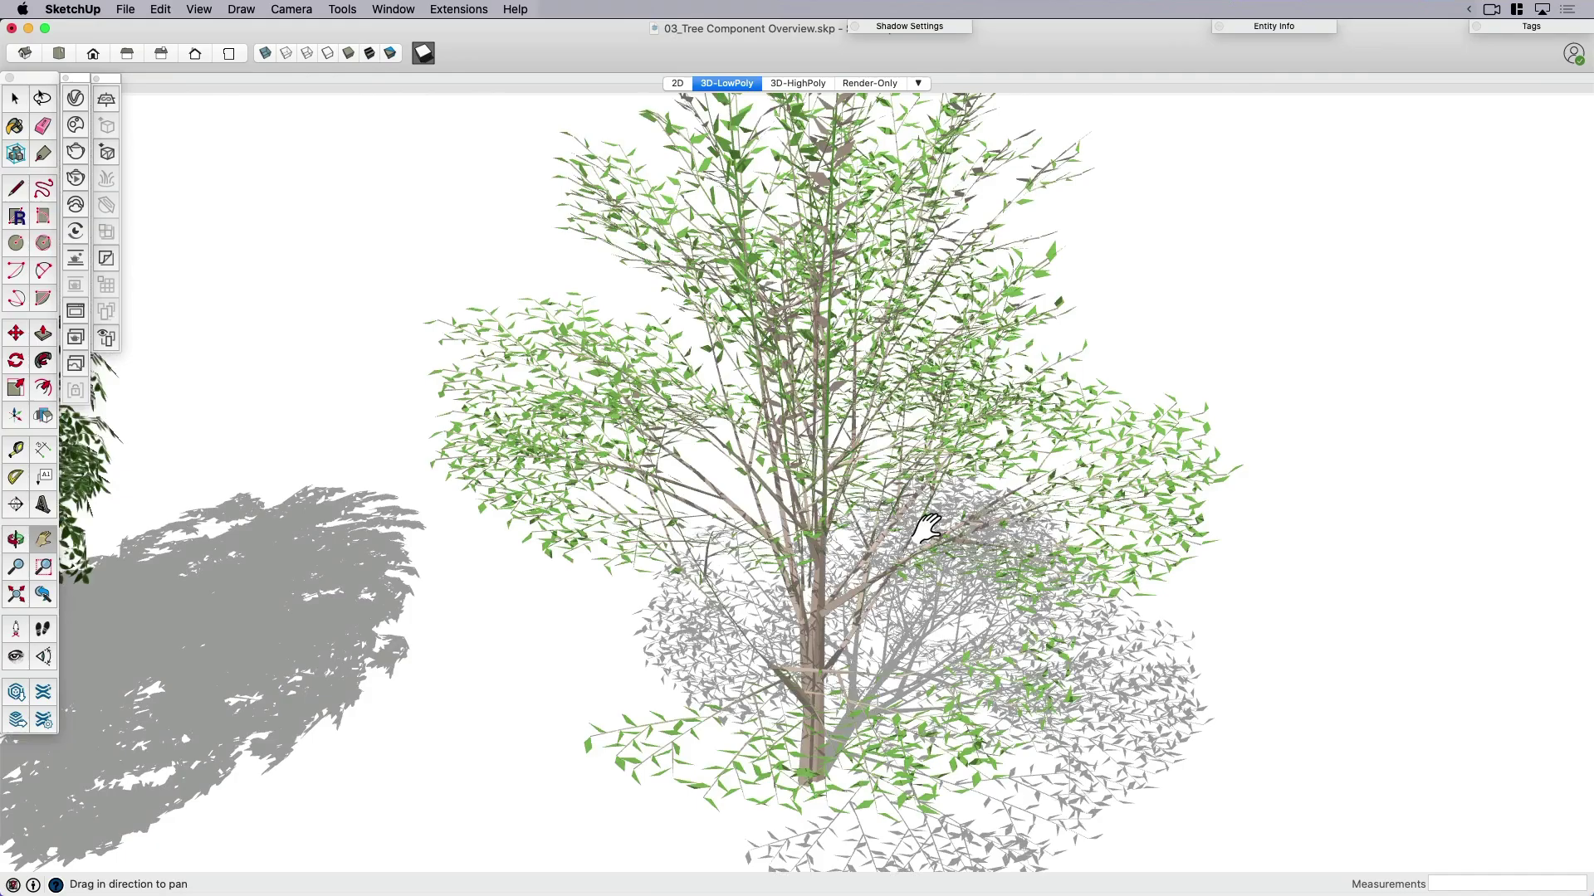
{"action": "middle_click_drag", "start_coordinate": [910, 670], "coordinate": [900, 685]}
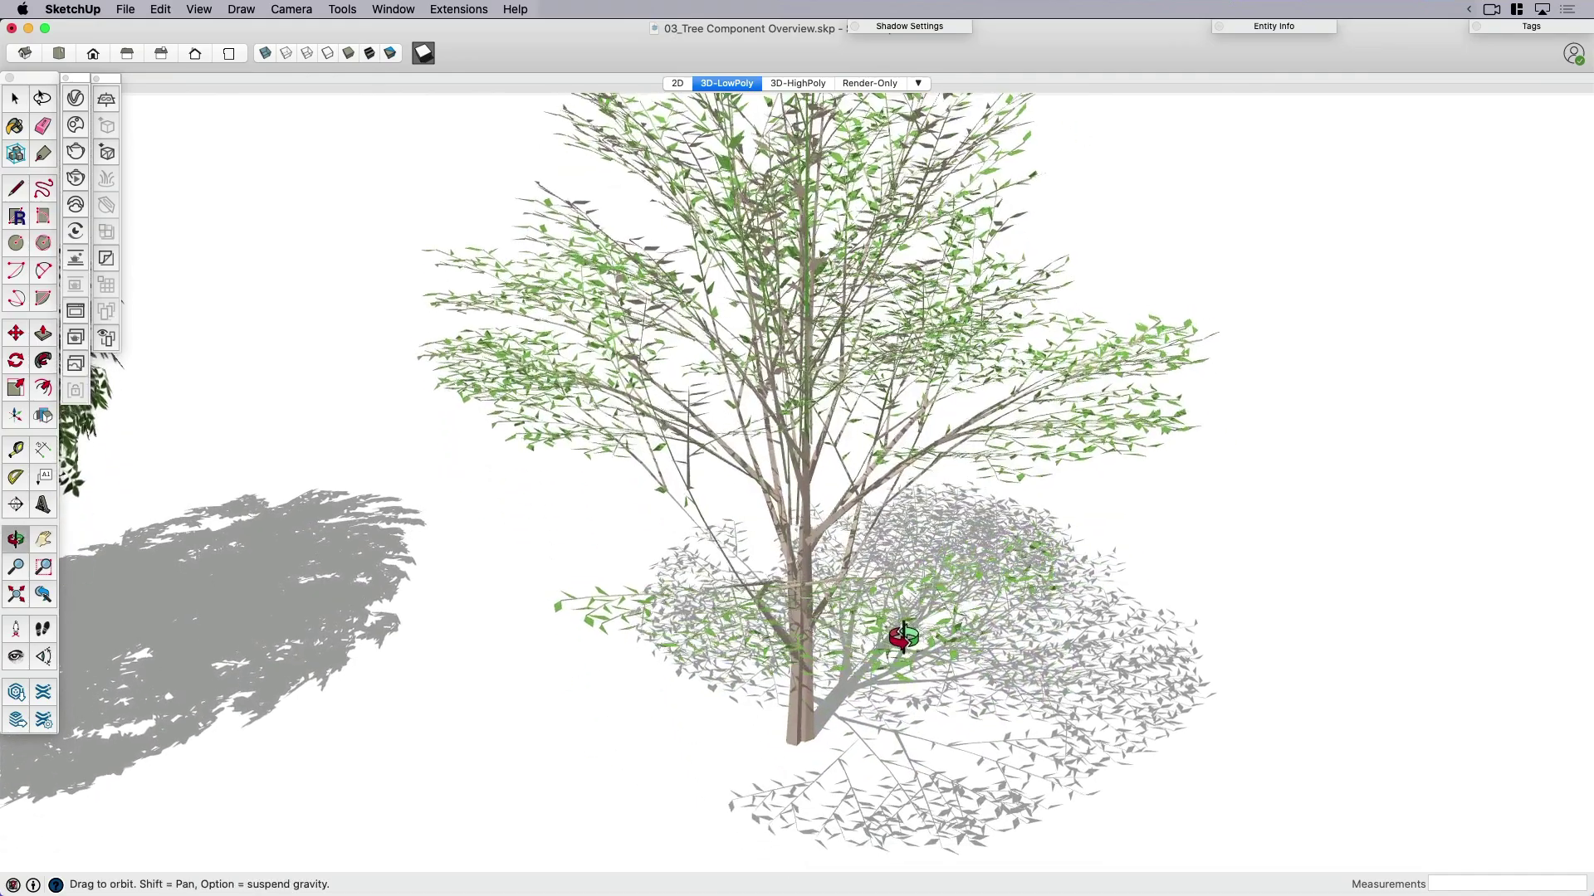
{"action": "scroll", "coordinate": [928, 623], "scroll_direction": "up", "scroll_amount": 3}
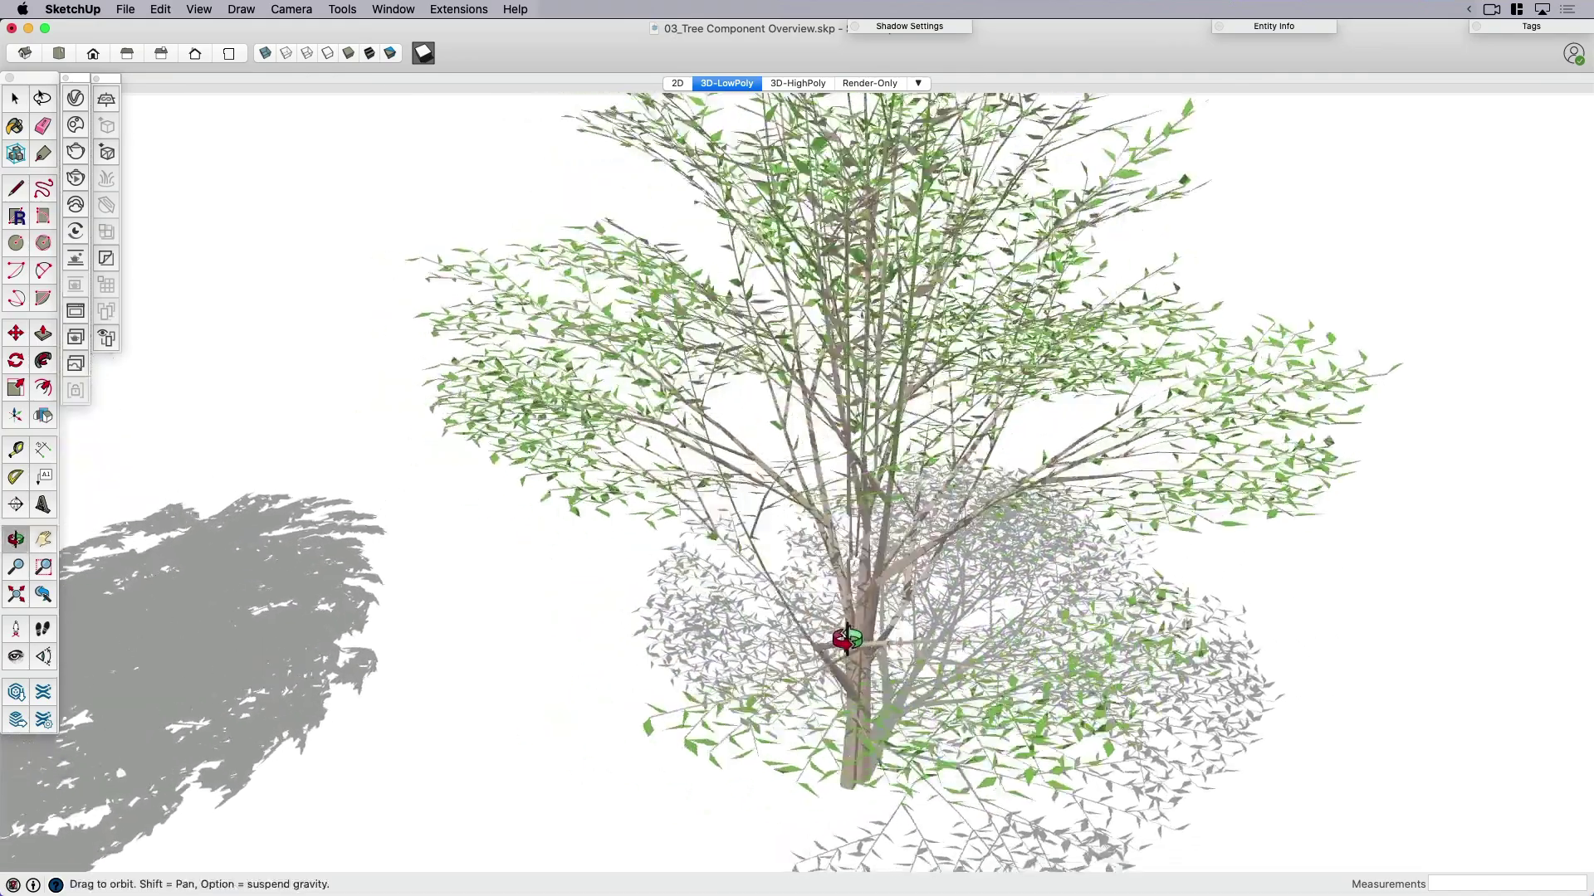
{"action": "mouse_move", "coordinate": [936, 614]}
{"action": "middle_mouse_down"}
{"action": "mouse_move", "coordinate": [720, 660]}
{"action": "mouse_move", "coordinate": [734, 610]}
{"action": "middle_mouse_up"}
{"action": "left_click", "coordinate": [747, 715]}
{"action": "key", "text": "m"}
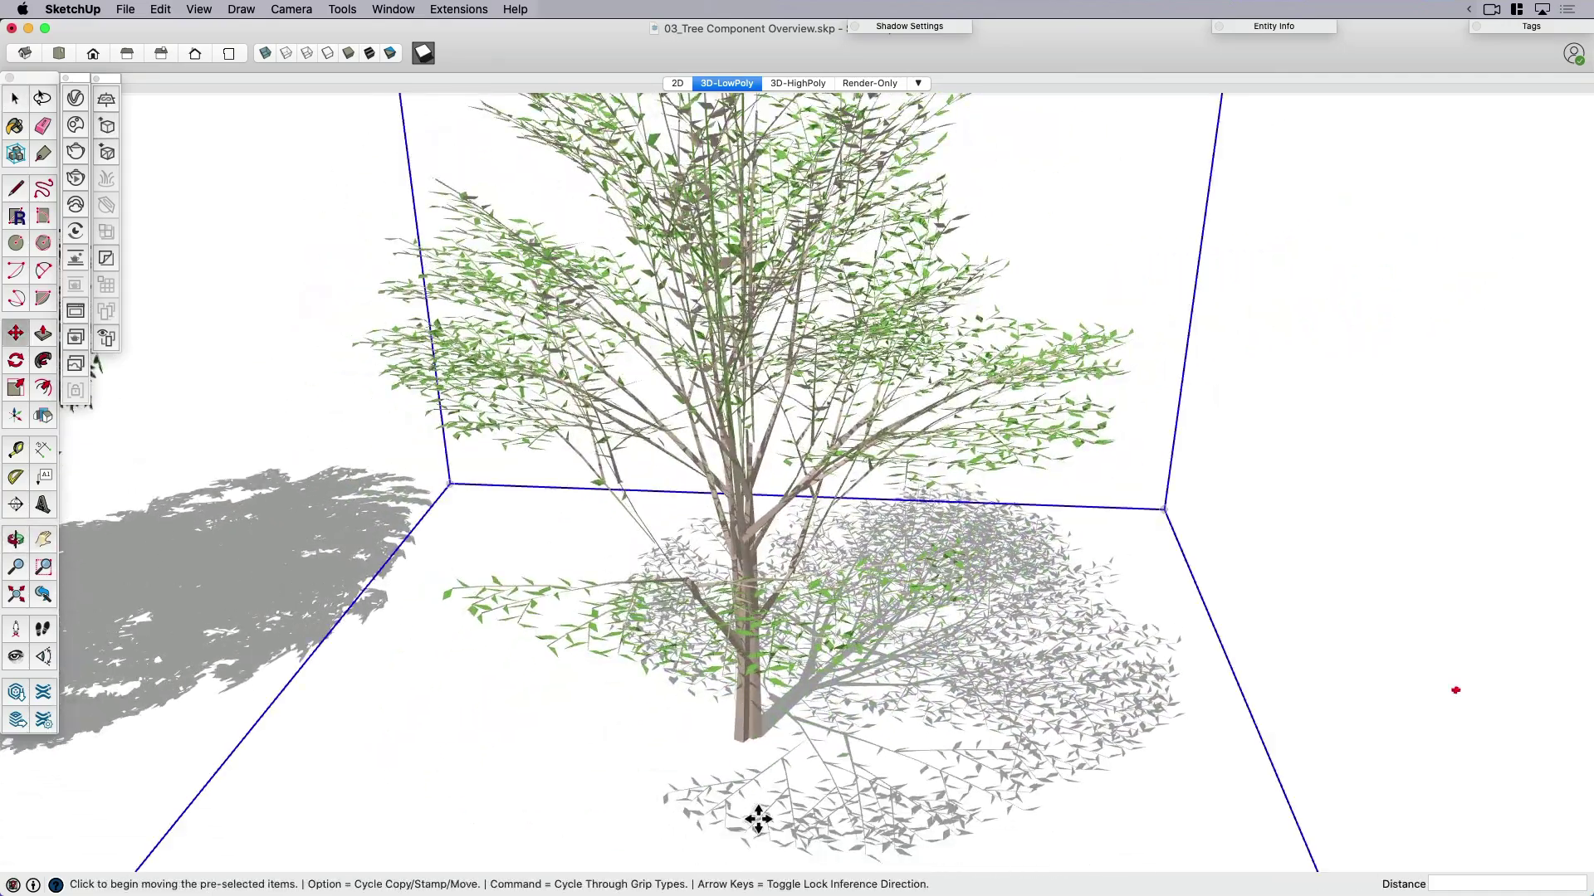
{"action": "left_click", "coordinate": [743, 742]}
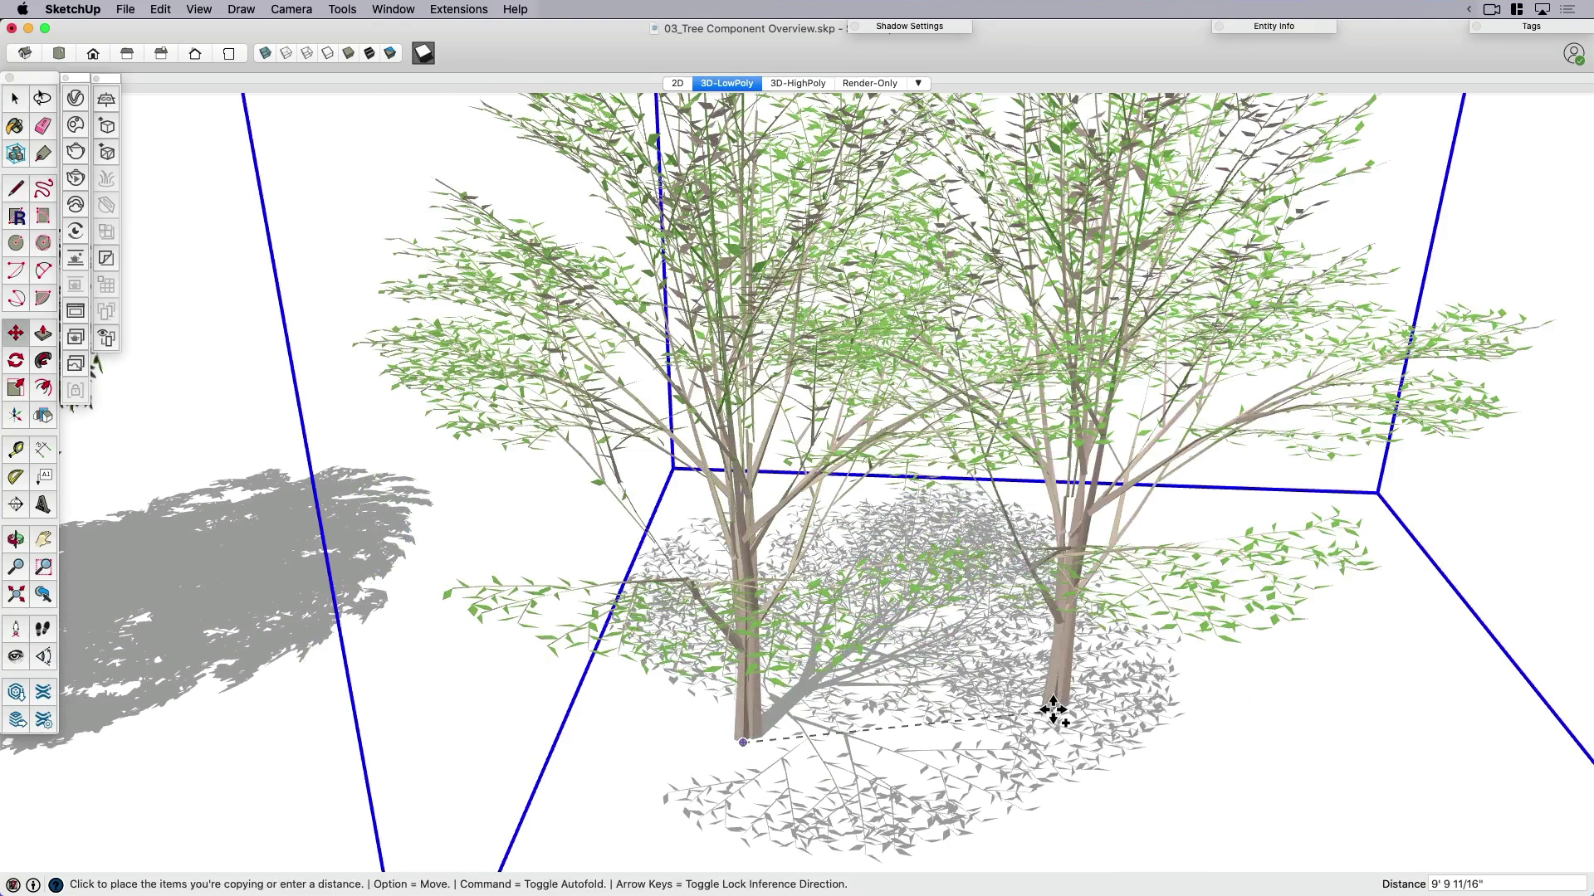
{"action": "left_click", "coordinate": [1053, 710]}
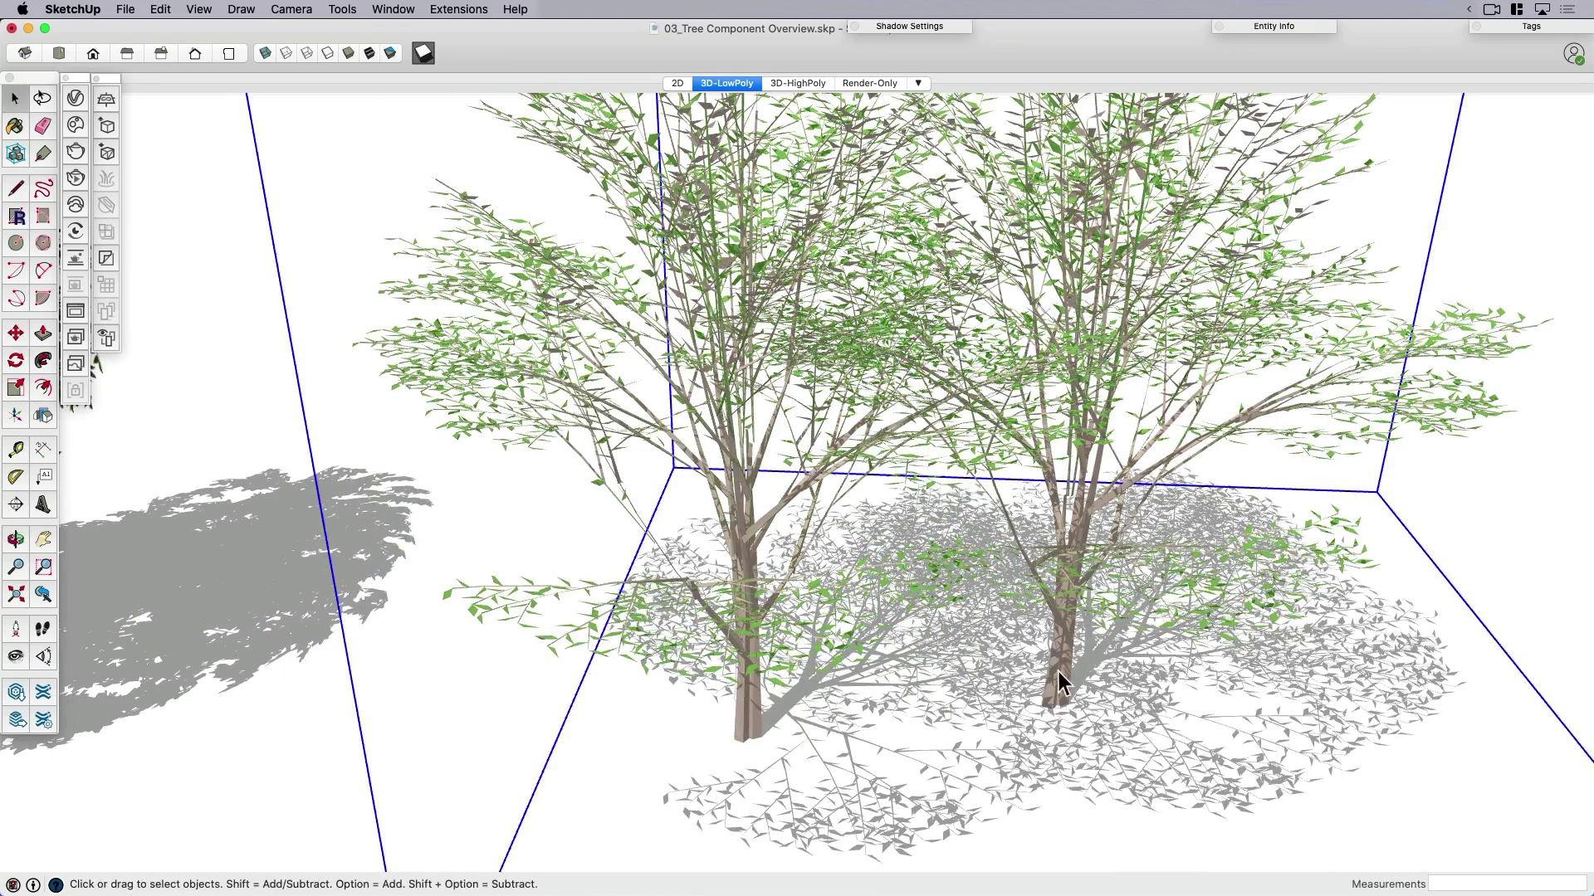
{"action": "key", "text": "h"}
{"action": "scroll", "coordinate": [1060, 667], "scroll_direction": "up", "scroll_amount": 5}
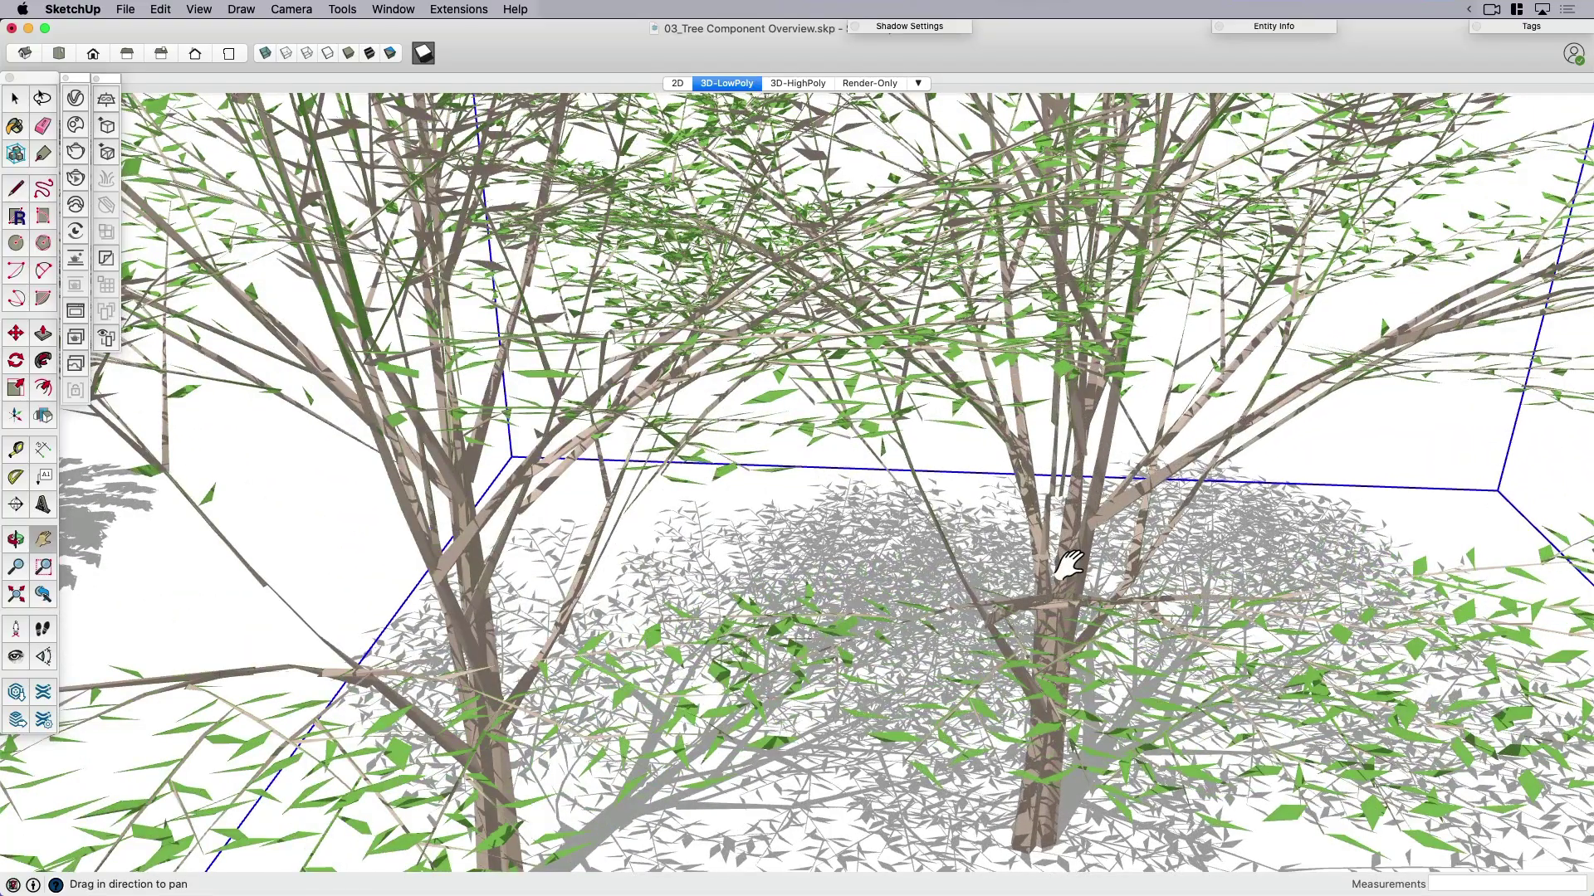
{"action": "key", "text": "space"}
{"action": "scroll", "coordinate": [913, 343], "scroll_direction": "down", "scroll_amount": 3}
{"action": "scroll", "coordinate": [910, 349], "scroll_direction": "down", "scroll_amount": 2}
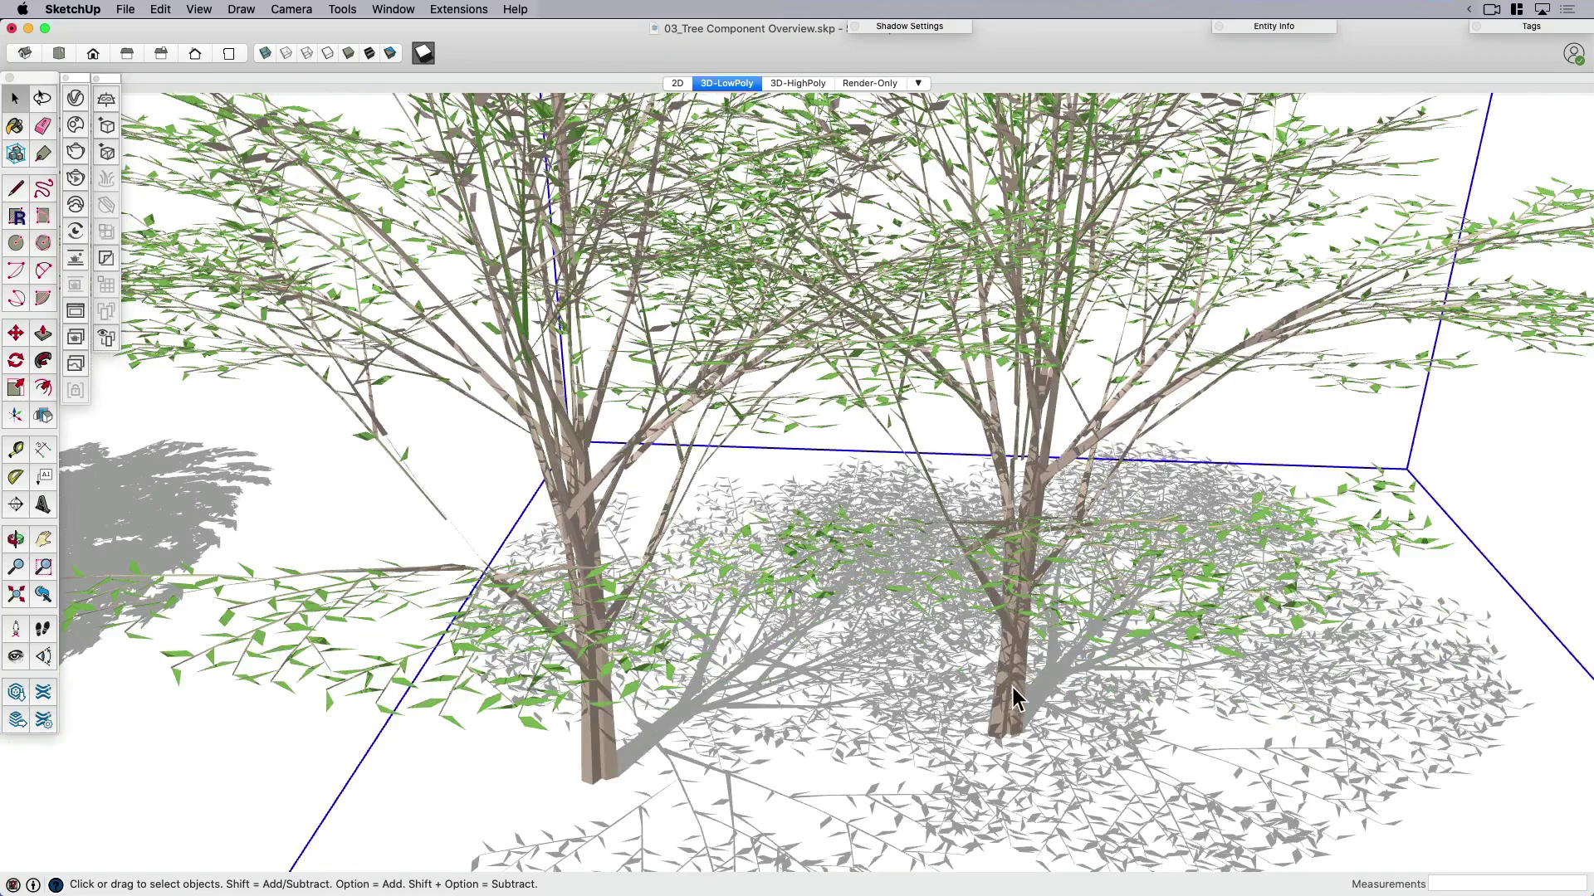
{"action": "scroll", "coordinate": [1020, 710], "scroll_direction": "down", "scroll_amount": 4}
Remove the duplicate tree and set the Shadow Settings time to about 3:13 PM
{"action": "key", "text": "Escape"}
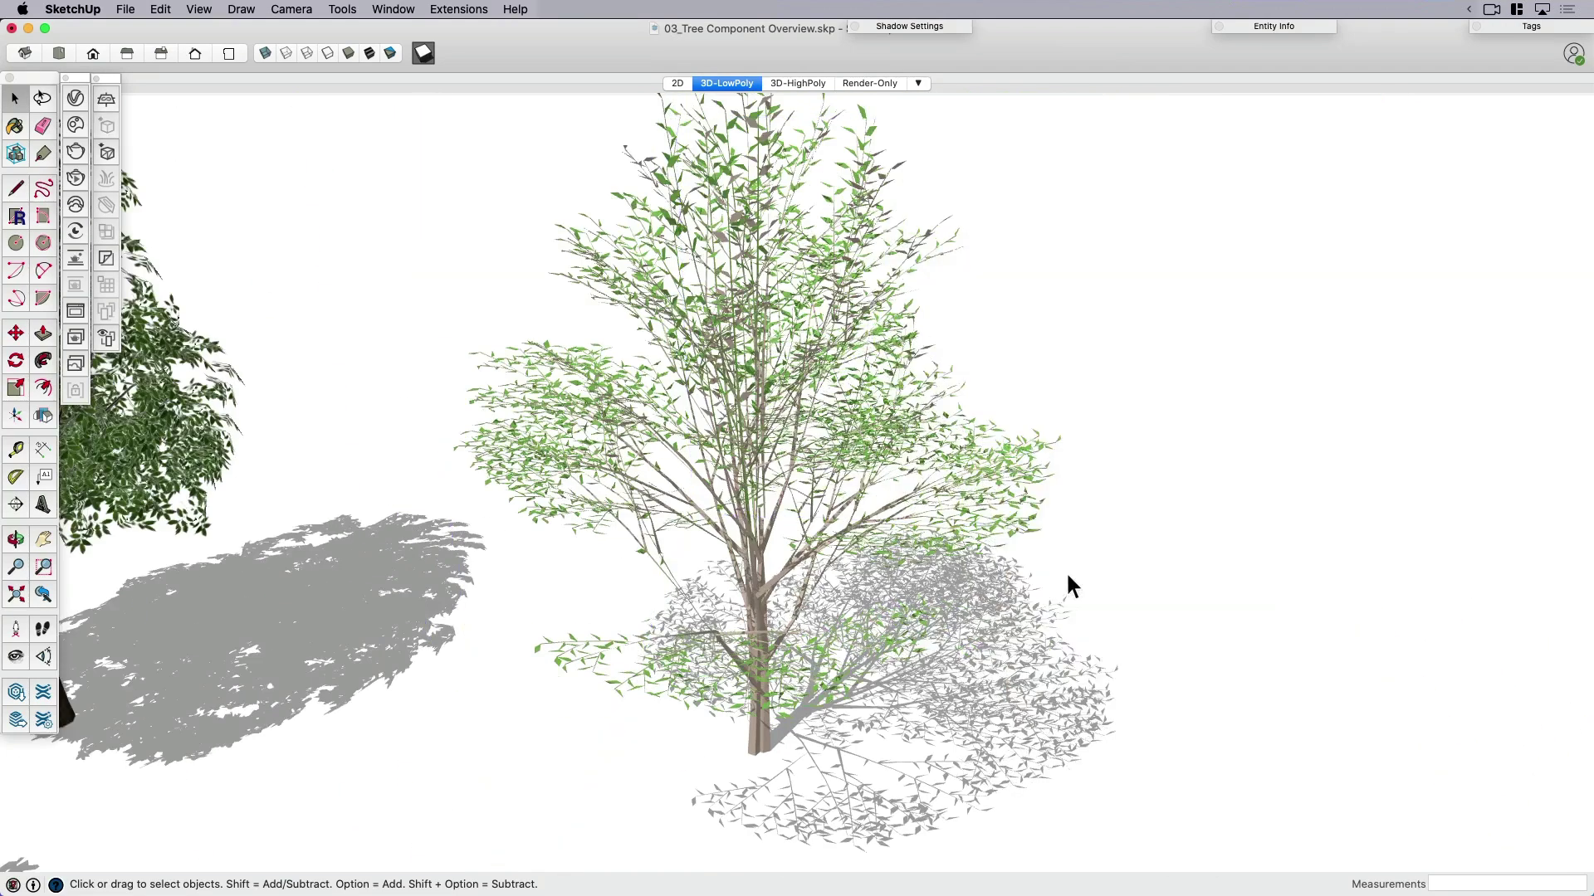
{"action": "middle_click_drag", "start_coordinate": [889, 515], "coordinate": [867, 280]}
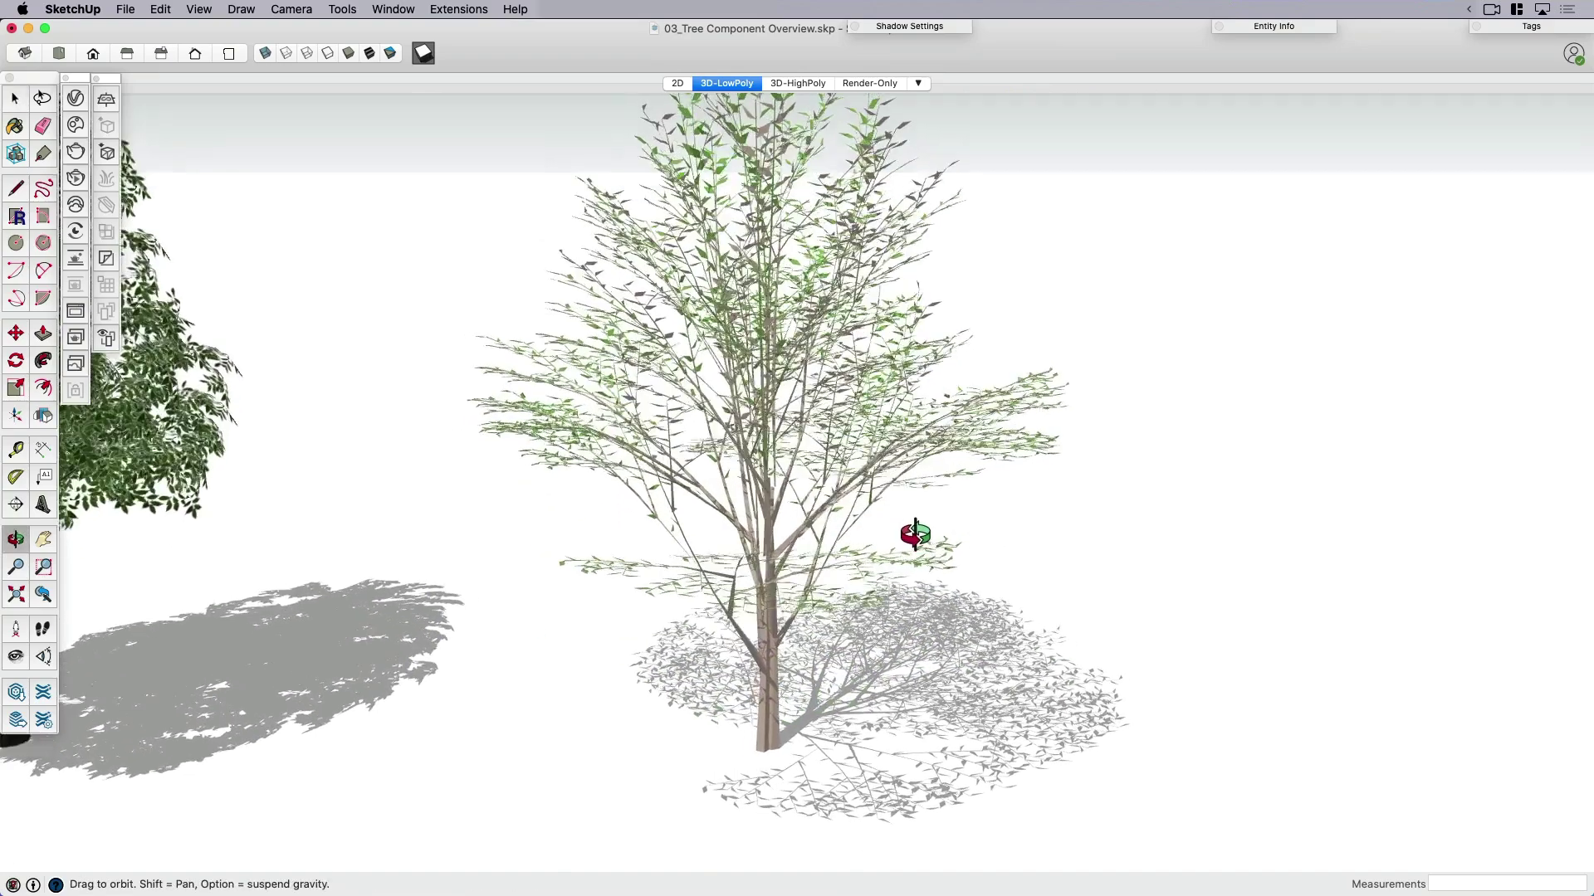
{"action": "left_click", "coordinate": [913, 29]}
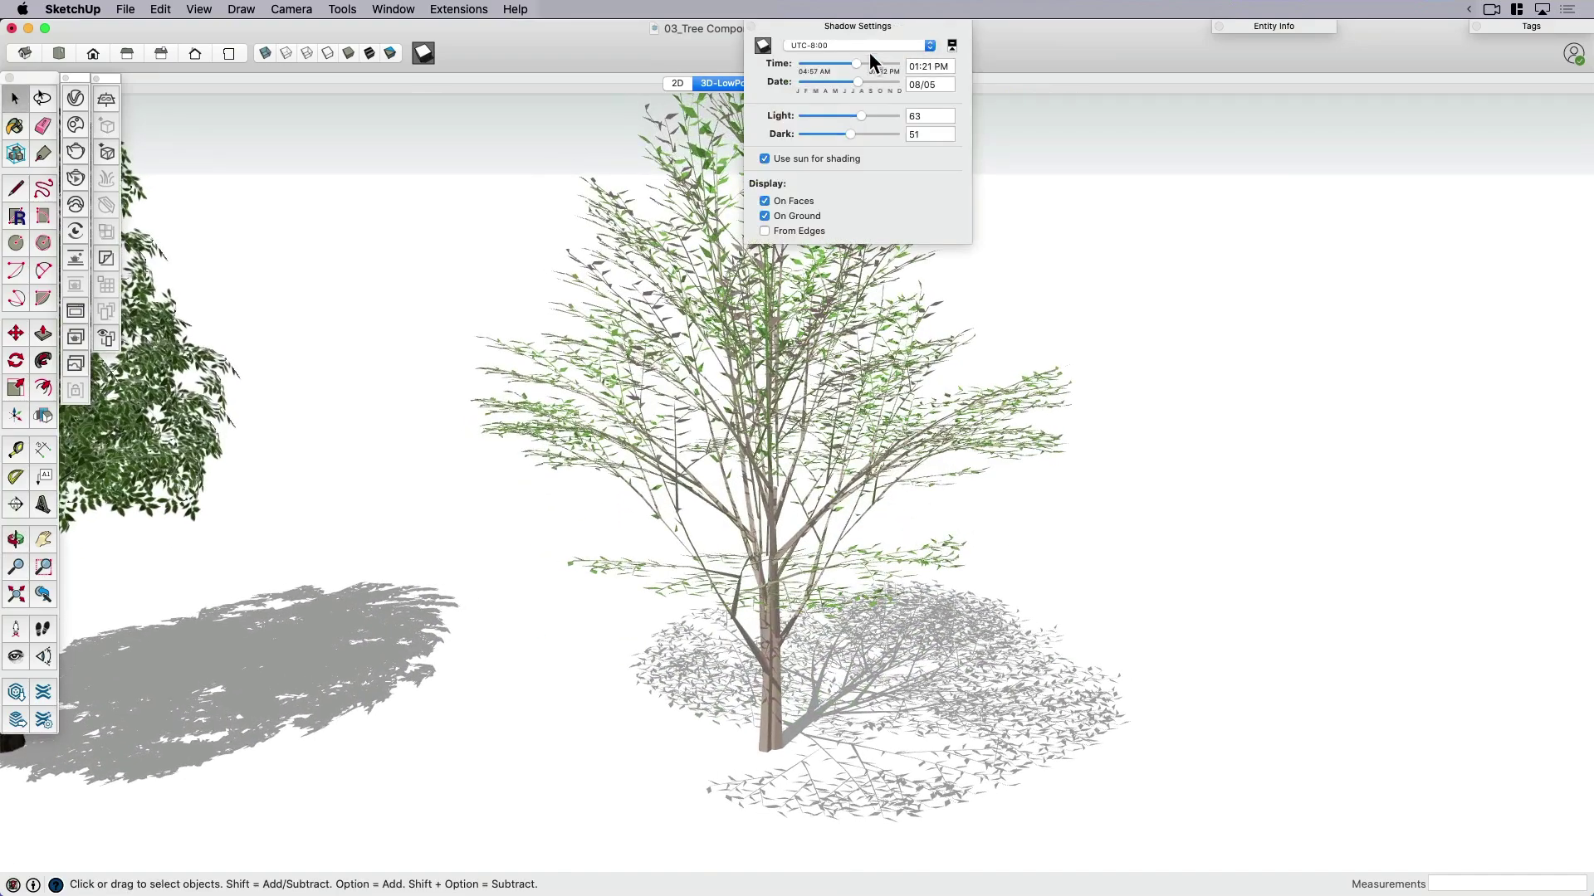
{"action": "left_click_drag", "start_coordinate": [857, 64], "coordinate": [867, 65]}
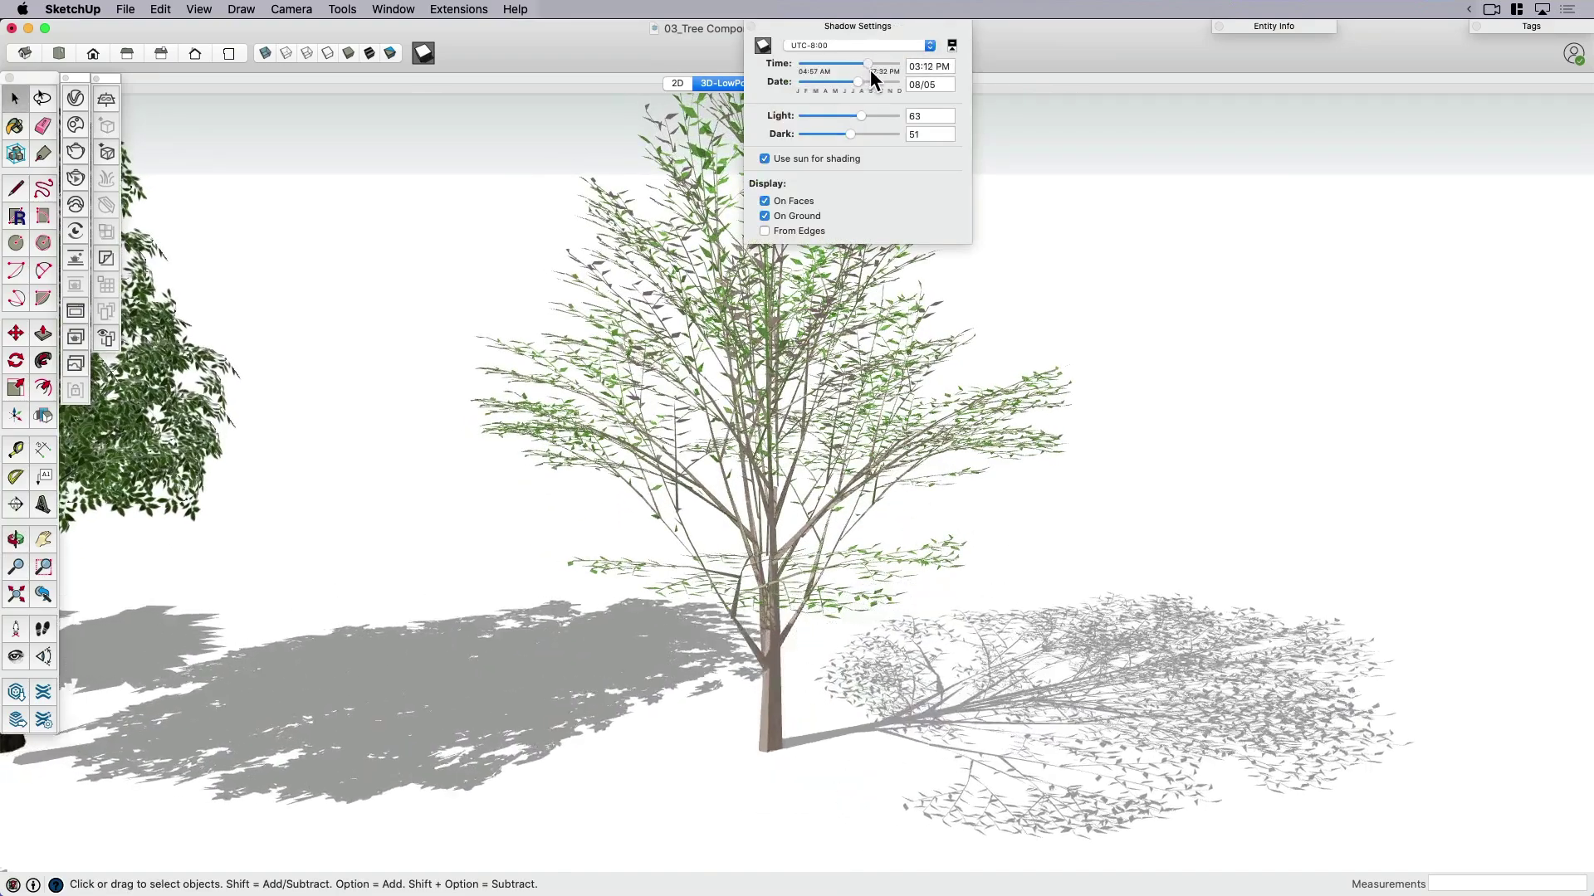
{"action": "left_click_drag", "start_coordinate": [871, 68], "coordinate": [871, 68]}
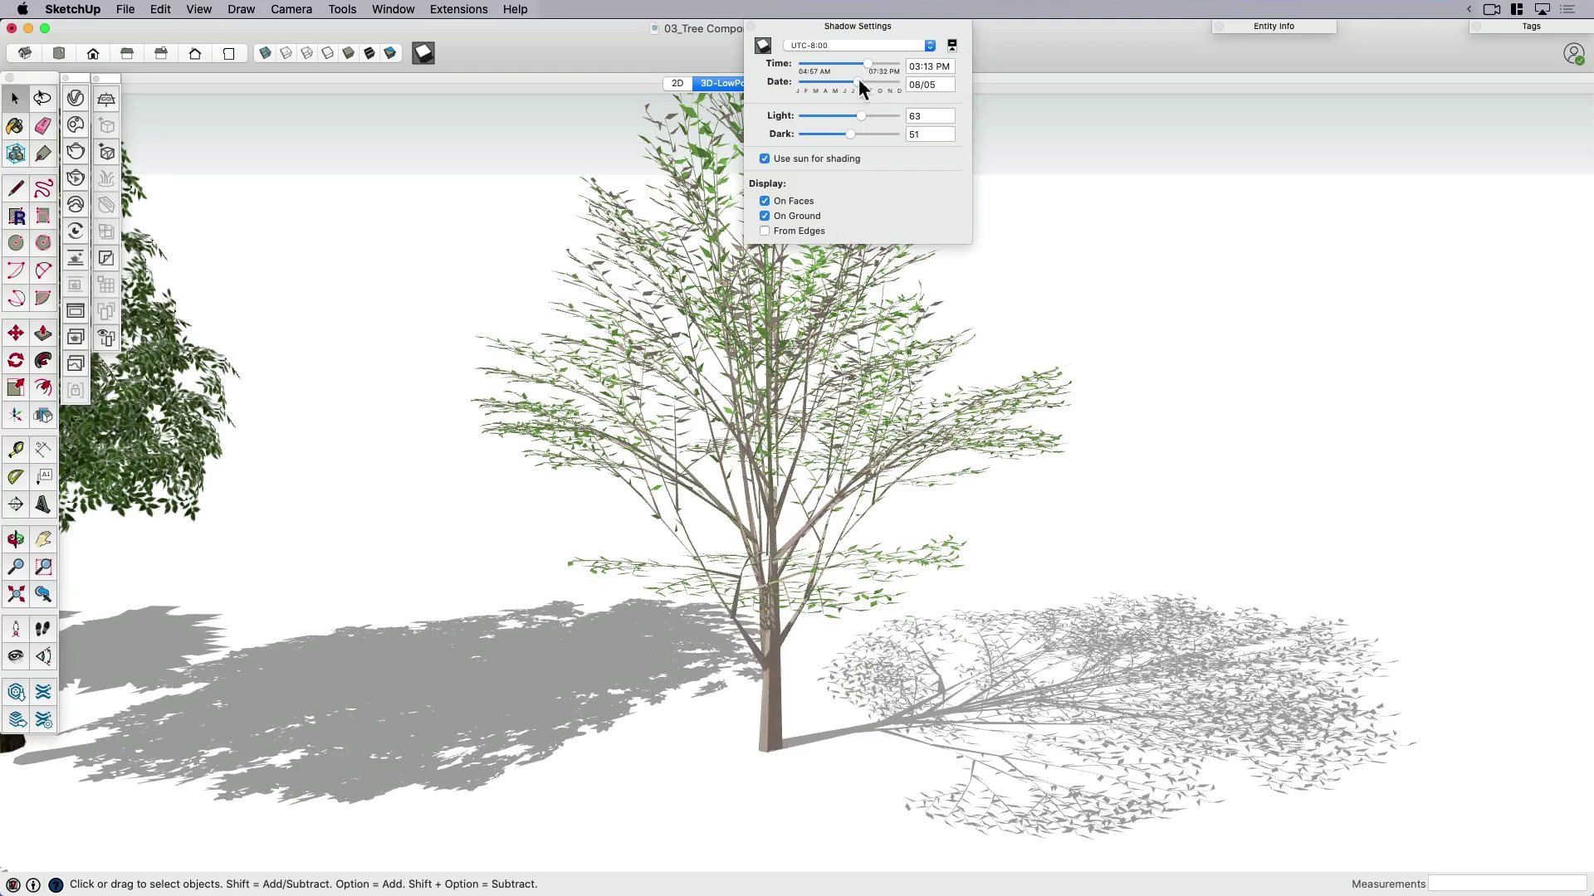
Collapse the Shadow Settings tray and turn shadows off
{"action": "double_click", "coordinate": [859, 25]}
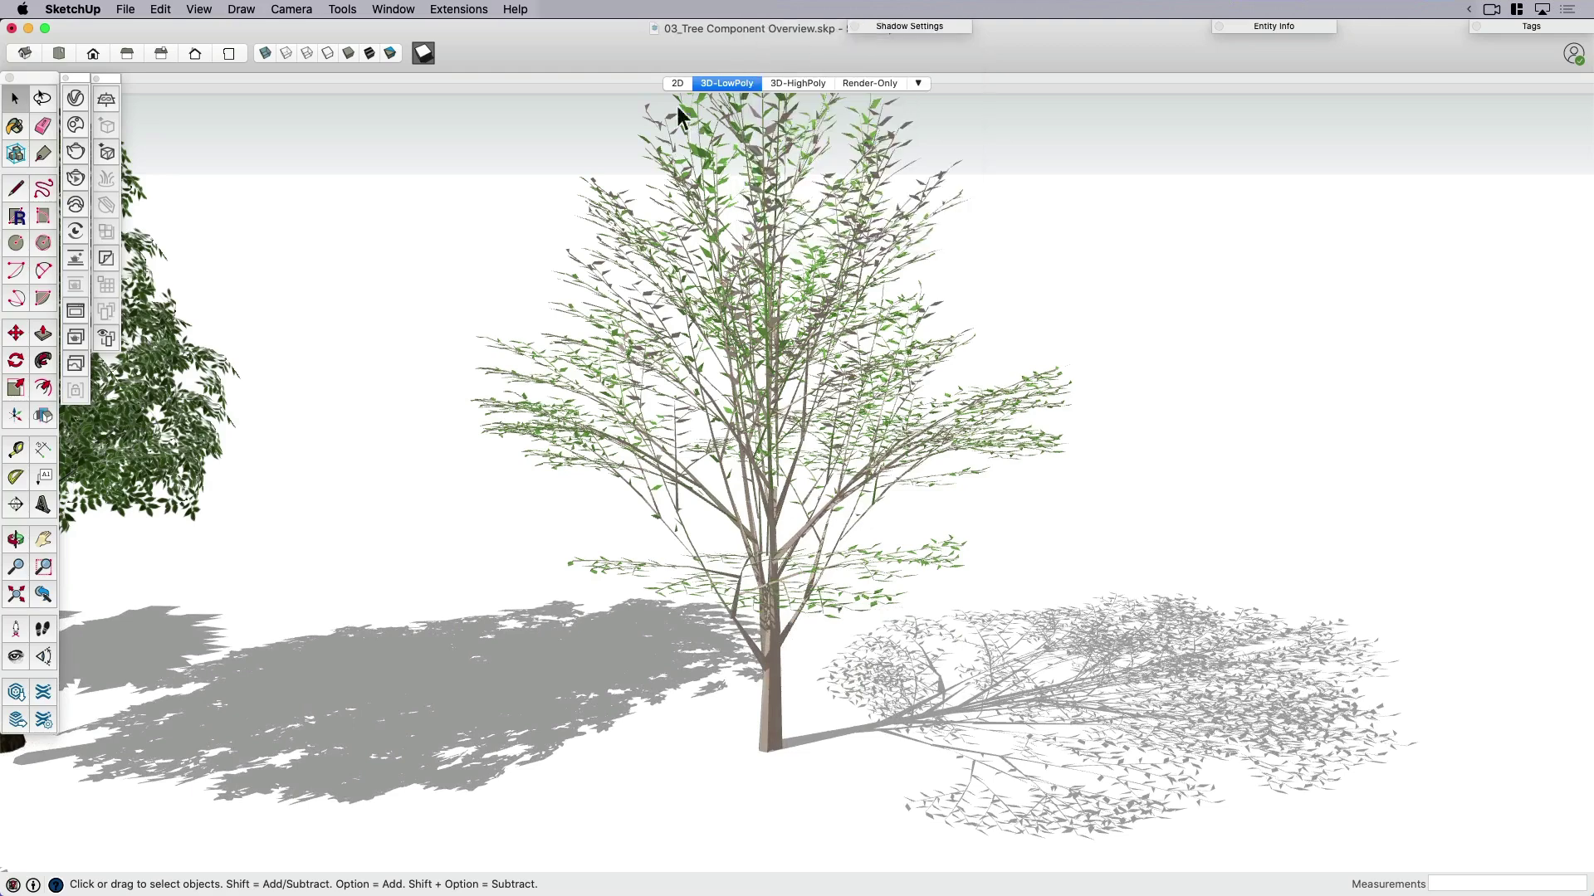
{"action": "left_click", "coordinate": [423, 53]}
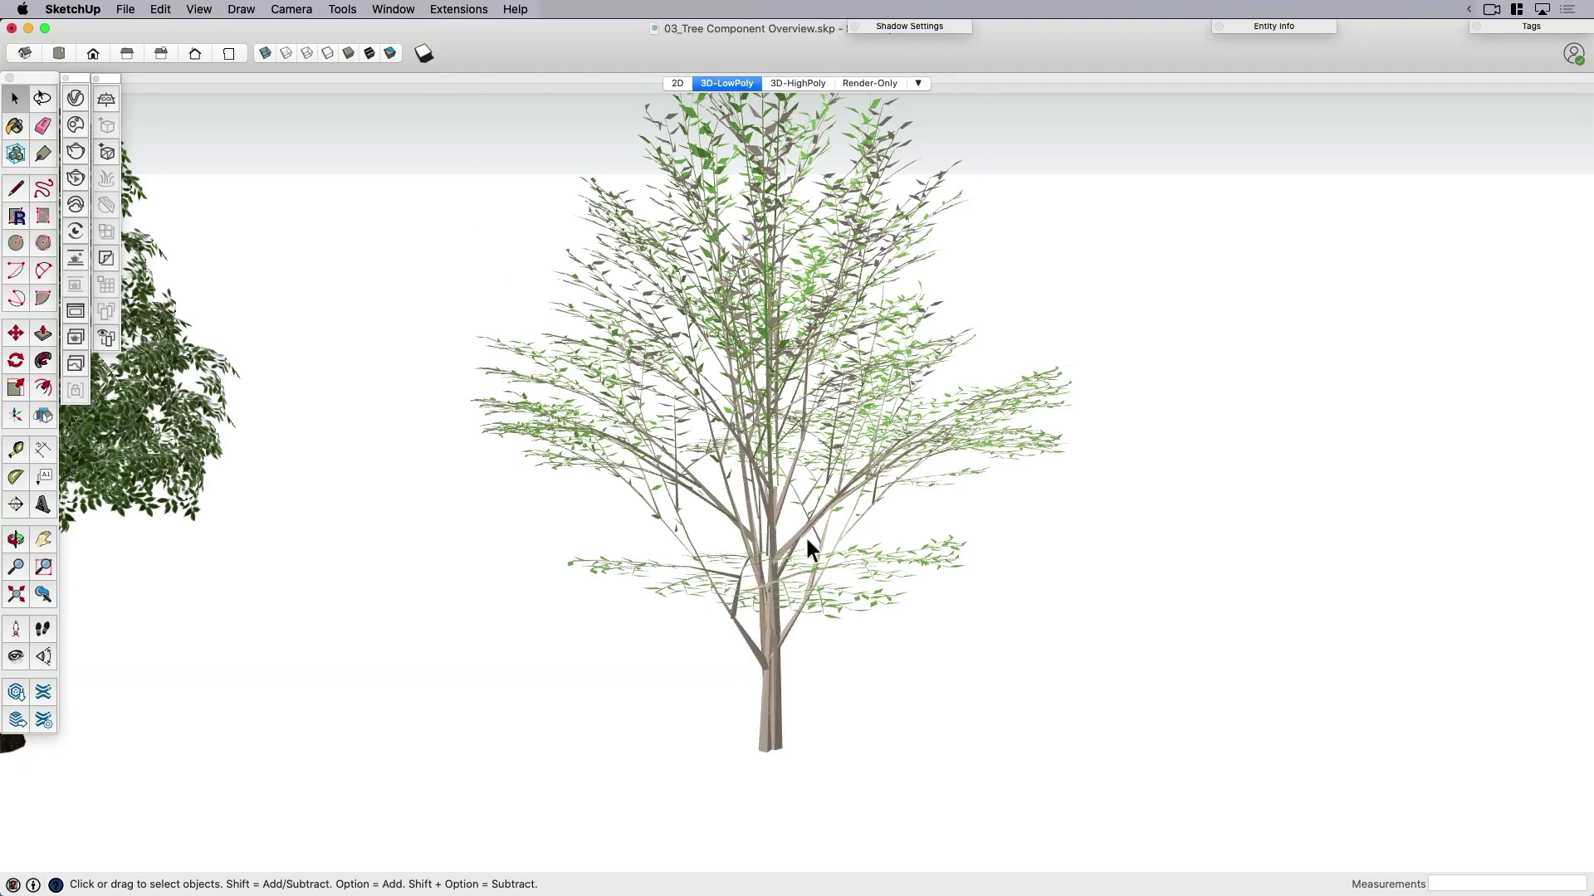
{"action": "middle_click_drag", "start_coordinate": [805, 535], "coordinate": [753, 547], "text": "shift"}
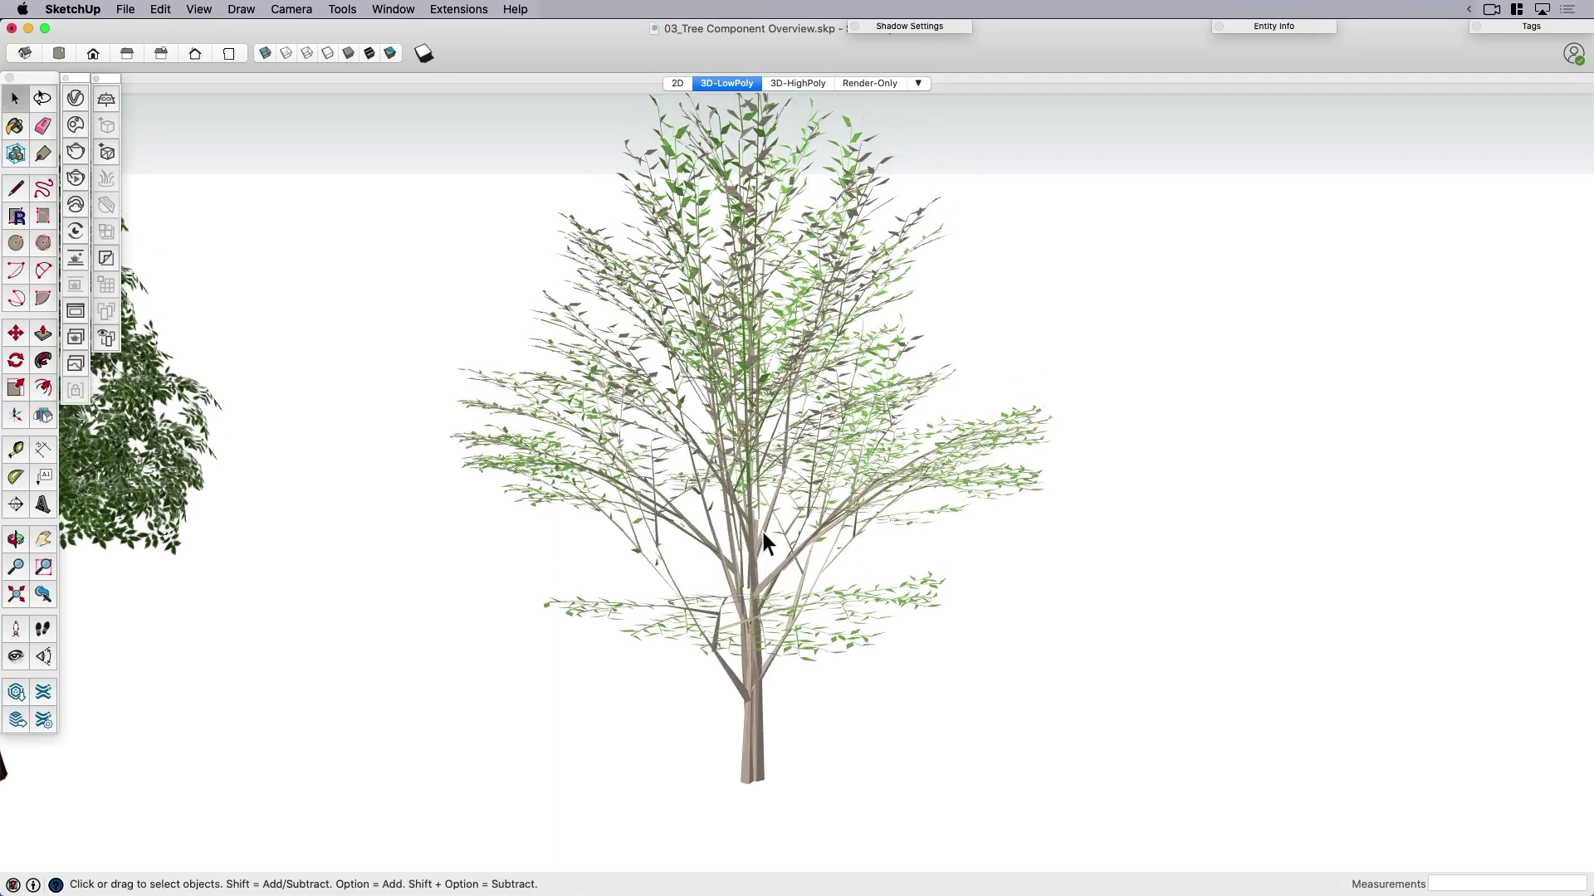
Open the 3D-HighPoly scene and delete the white faceted right-hand tree
{"action": "left_click", "coordinate": [799, 83]}
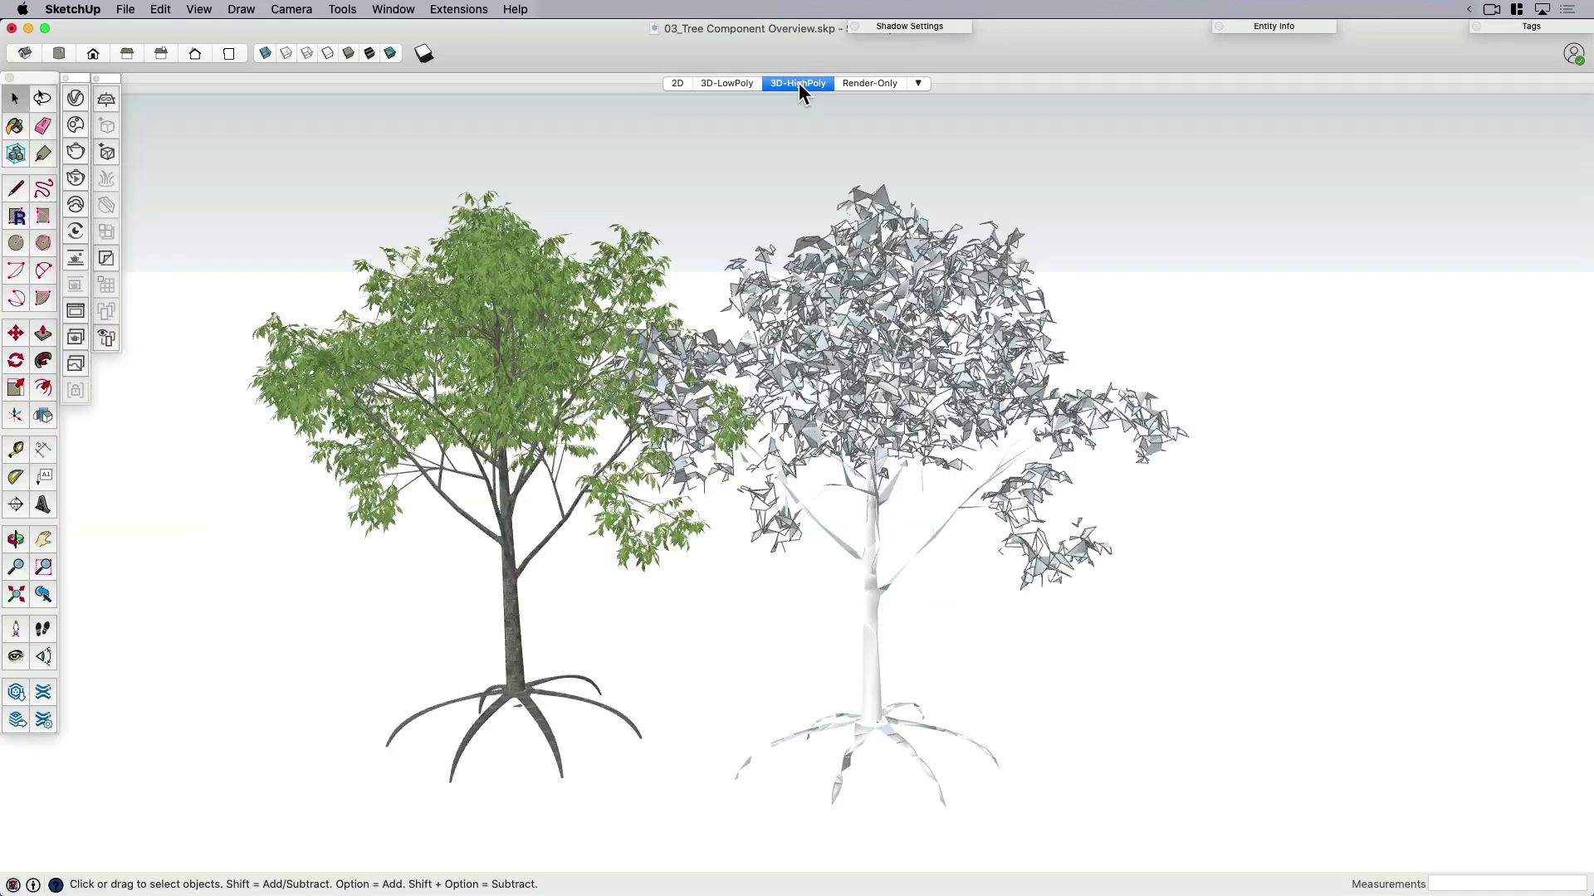
{"action": "left_click", "coordinate": [910, 326]}
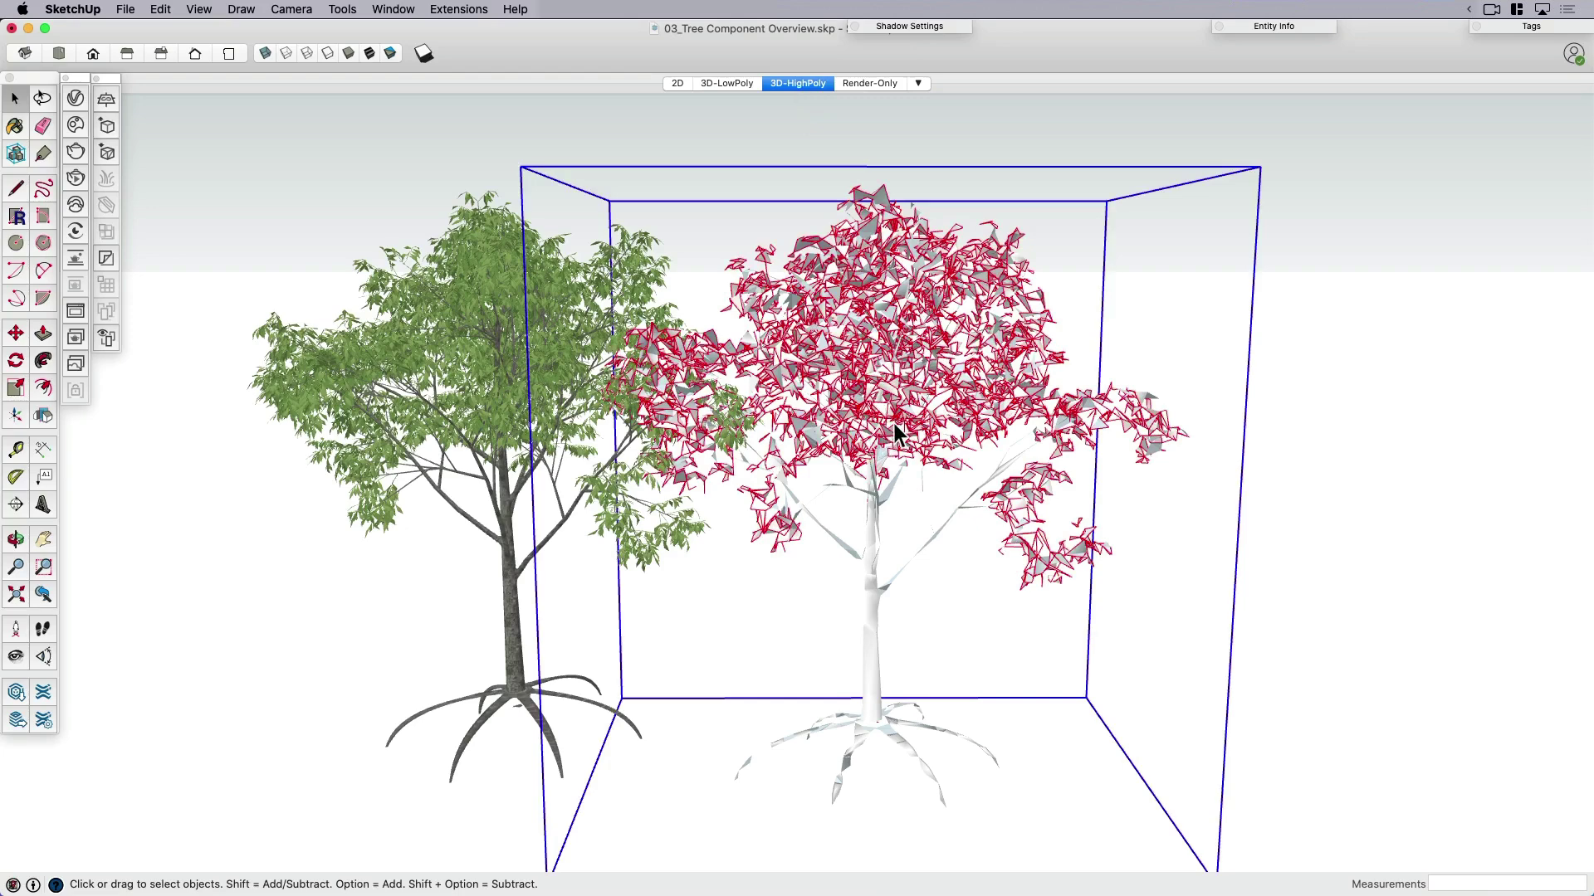
{"action": "key", "text": "Delete"}
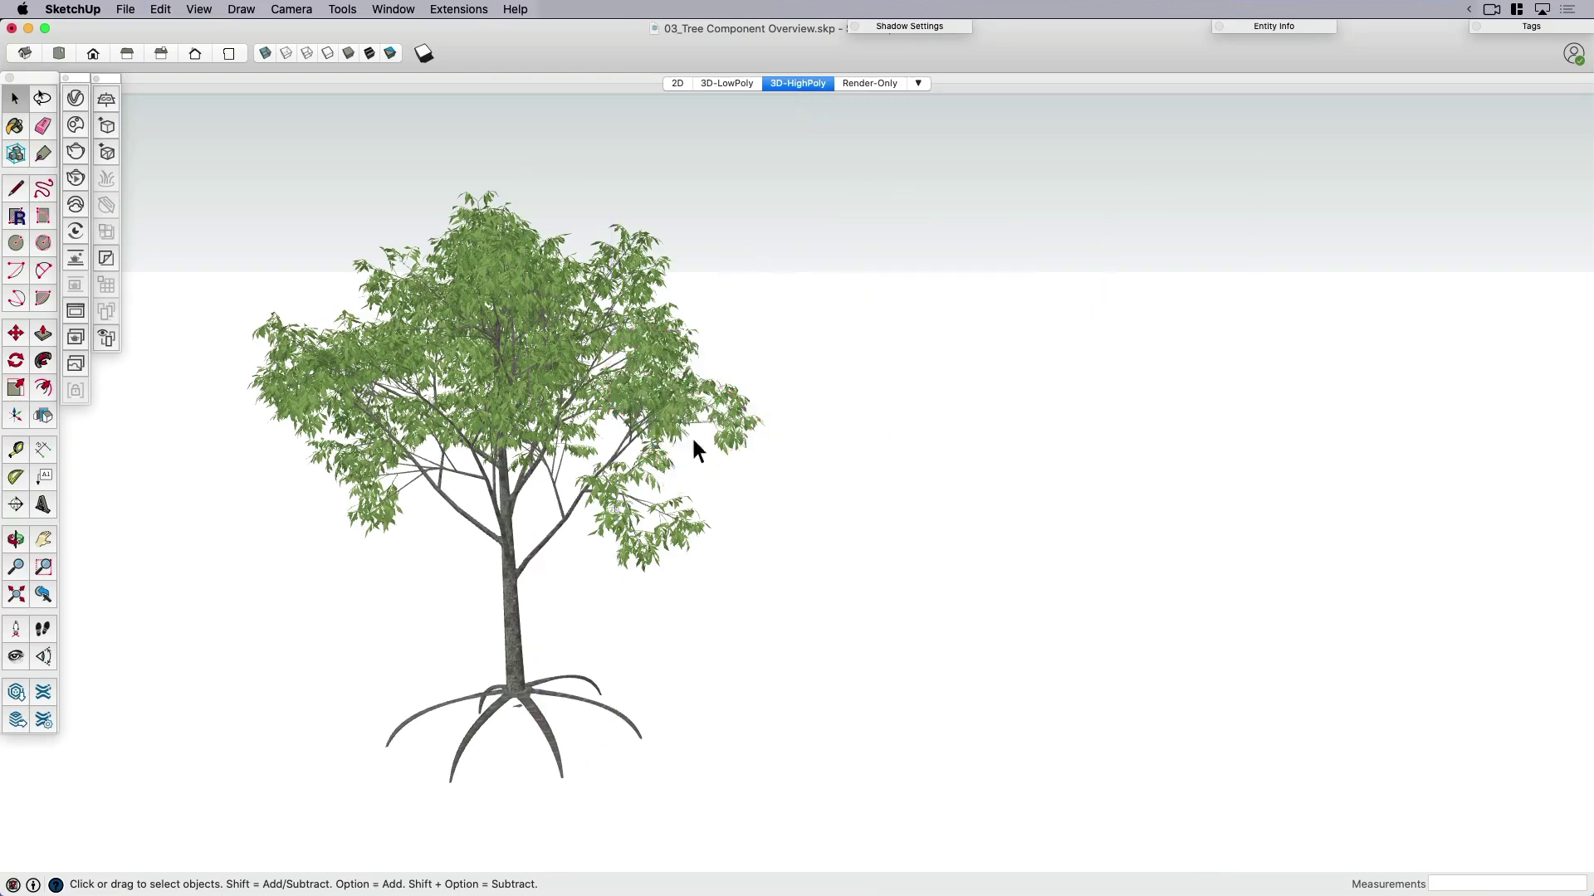
Pan and orbit to frame the remaining leafy tree around its trunk
{"action": "key", "text": "h"}
{"action": "mouse_move", "coordinate": [483, 529]}
{"action": "left_mouse_down"}
{"action": "mouse_move", "coordinate": [529, 464]}
{"action": "mouse_move", "coordinate": [672, 474]}
{"action": "left_mouse_up"}
{"action": "key", "text": "o"}
{"action": "left_click_drag", "start_coordinate": [735, 523], "coordinate": [601, 474]}
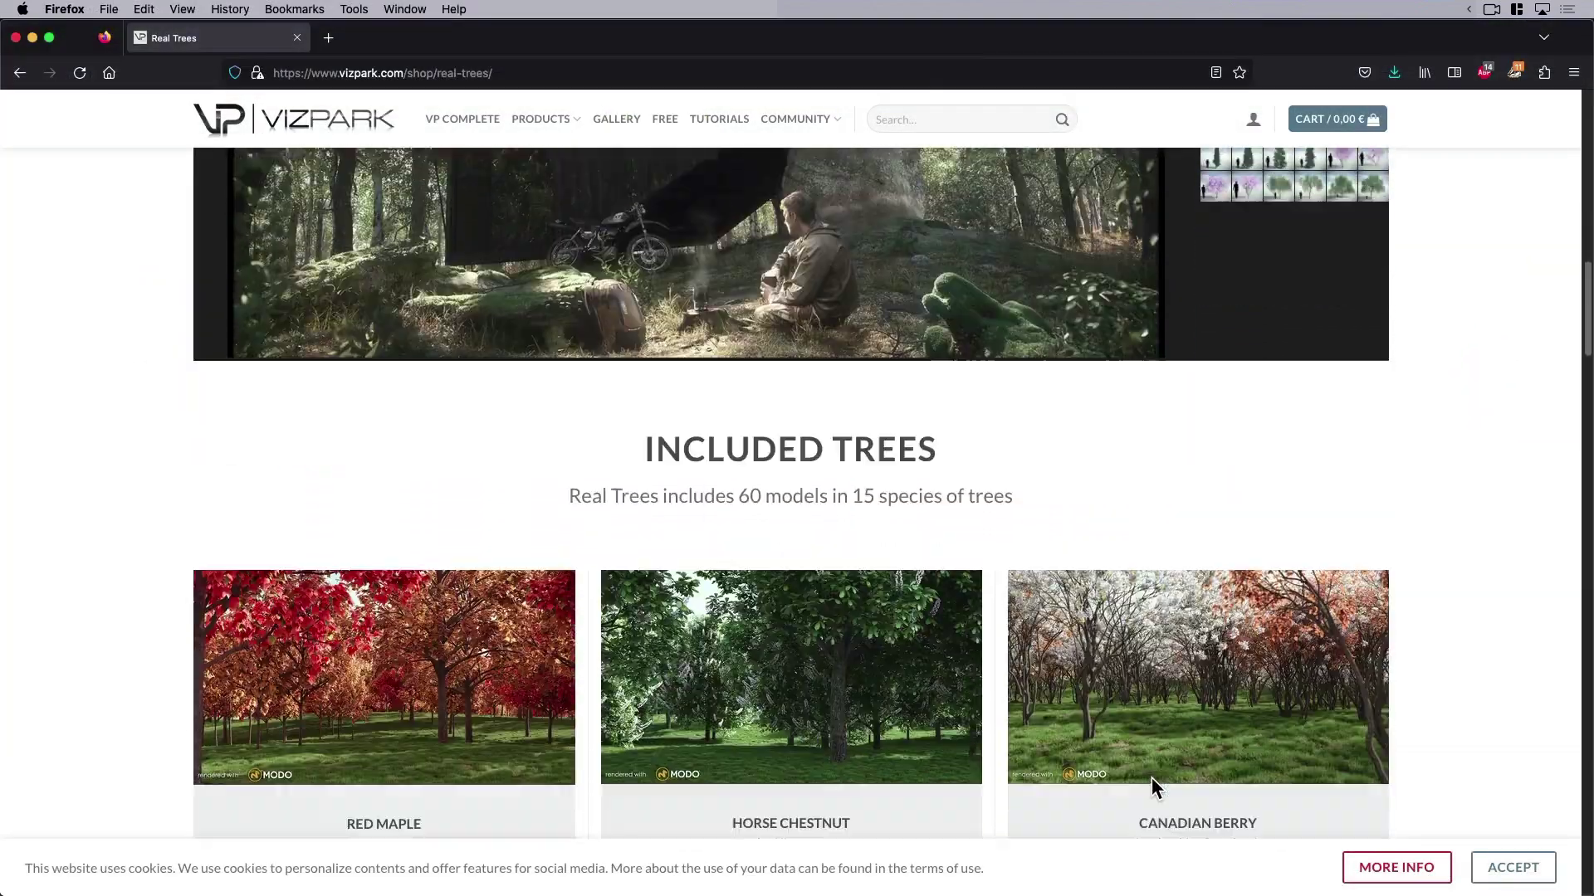
{"action": "scroll", "coordinate": [1152, 777], "scroll_direction": "down", "scroll_amount": 3}
{"action": "scroll", "coordinate": [1152, 777], "scroll_direction": "down", "scroll_amount": 3}
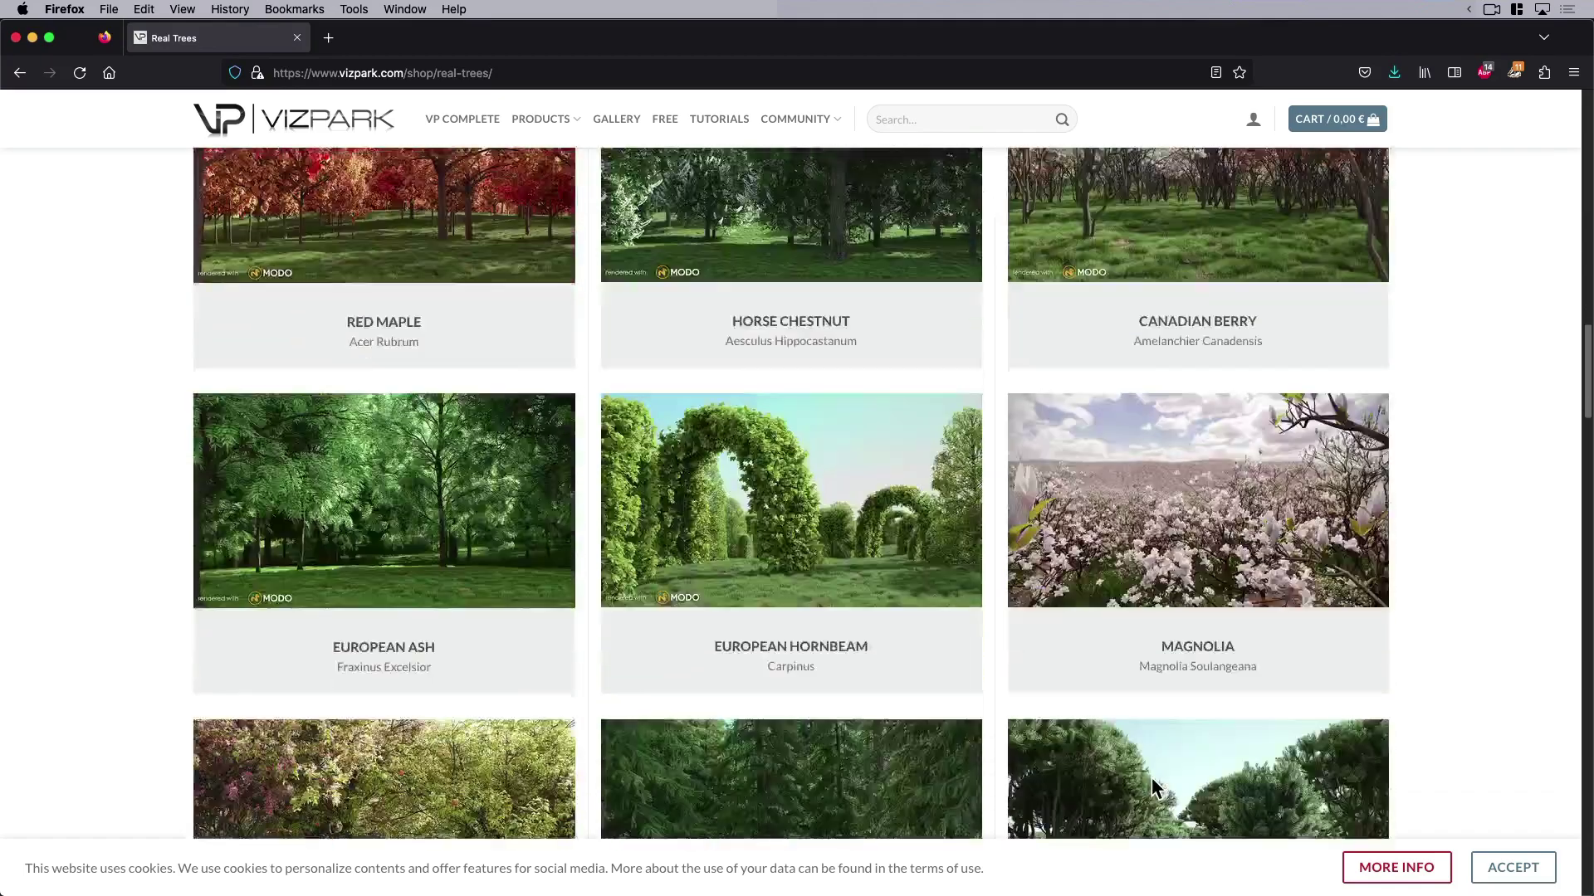
{"action": "scroll", "coordinate": [1153, 777], "scroll_direction": "down", "scroll_amount": 3}
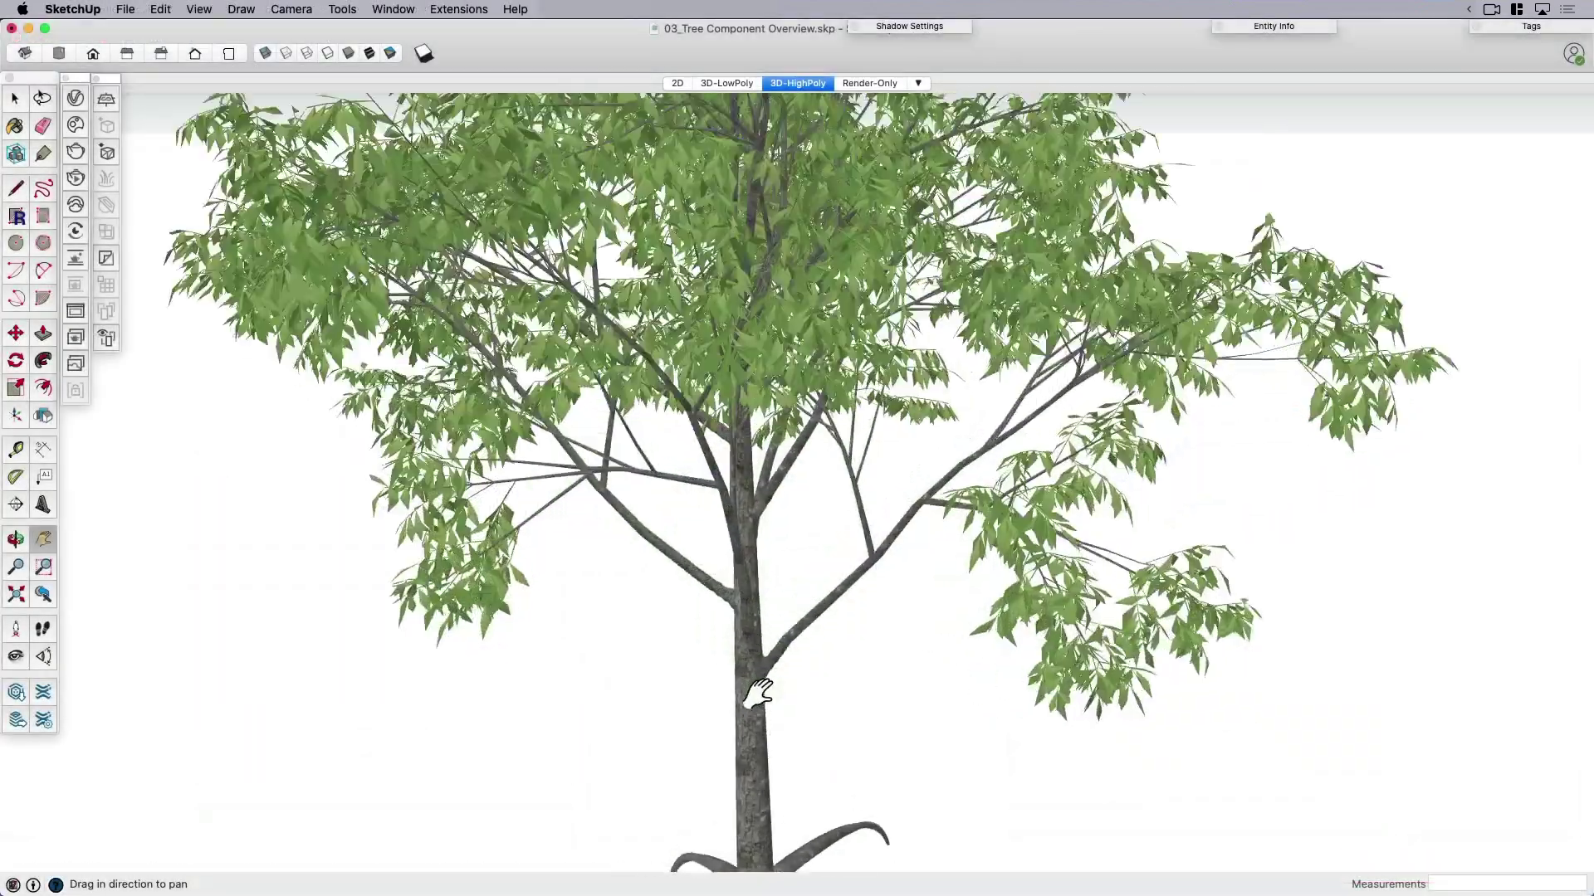
{"action": "scroll", "coordinate": [759, 694], "scroll_direction": "up", "scroll_amount": 4}
{"action": "scroll", "coordinate": [758, 694], "scroll_direction": "up", "scroll_amount": 4}
{"action": "scroll", "coordinate": [758, 694], "scroll_direction": "up", "scroll_amount": 4}
{"action": "scroll", "coordinate": [736, 674], "scroll_direction": "up", "scroll_amount": 3}
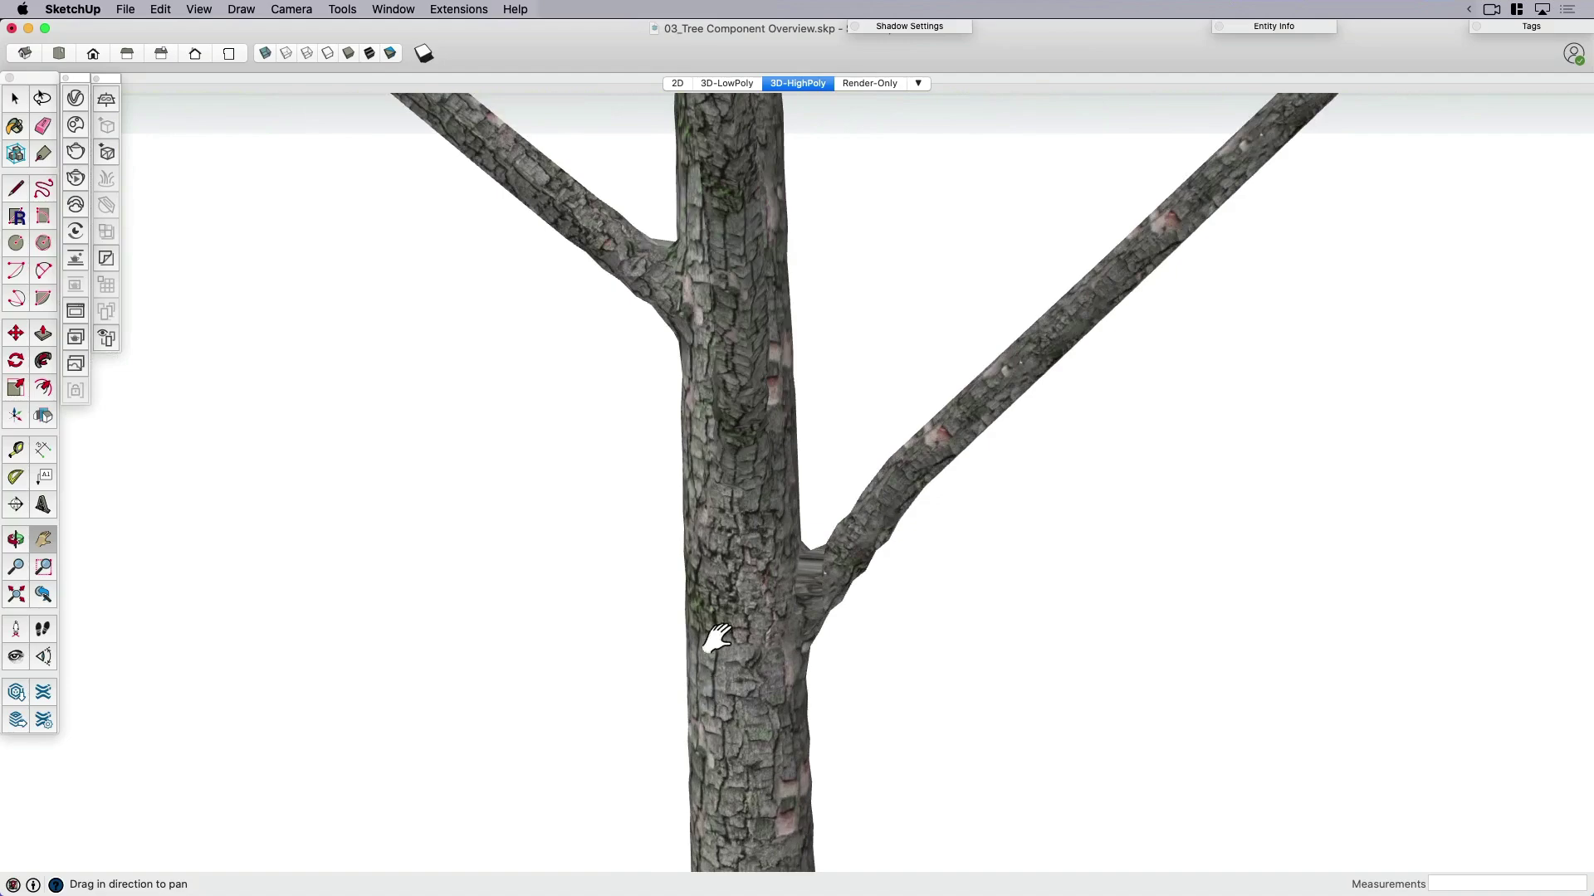
{"action": "scroll", "coordinate": [732, 519], "scroll_direction": "up", "scroll_amount": 1}
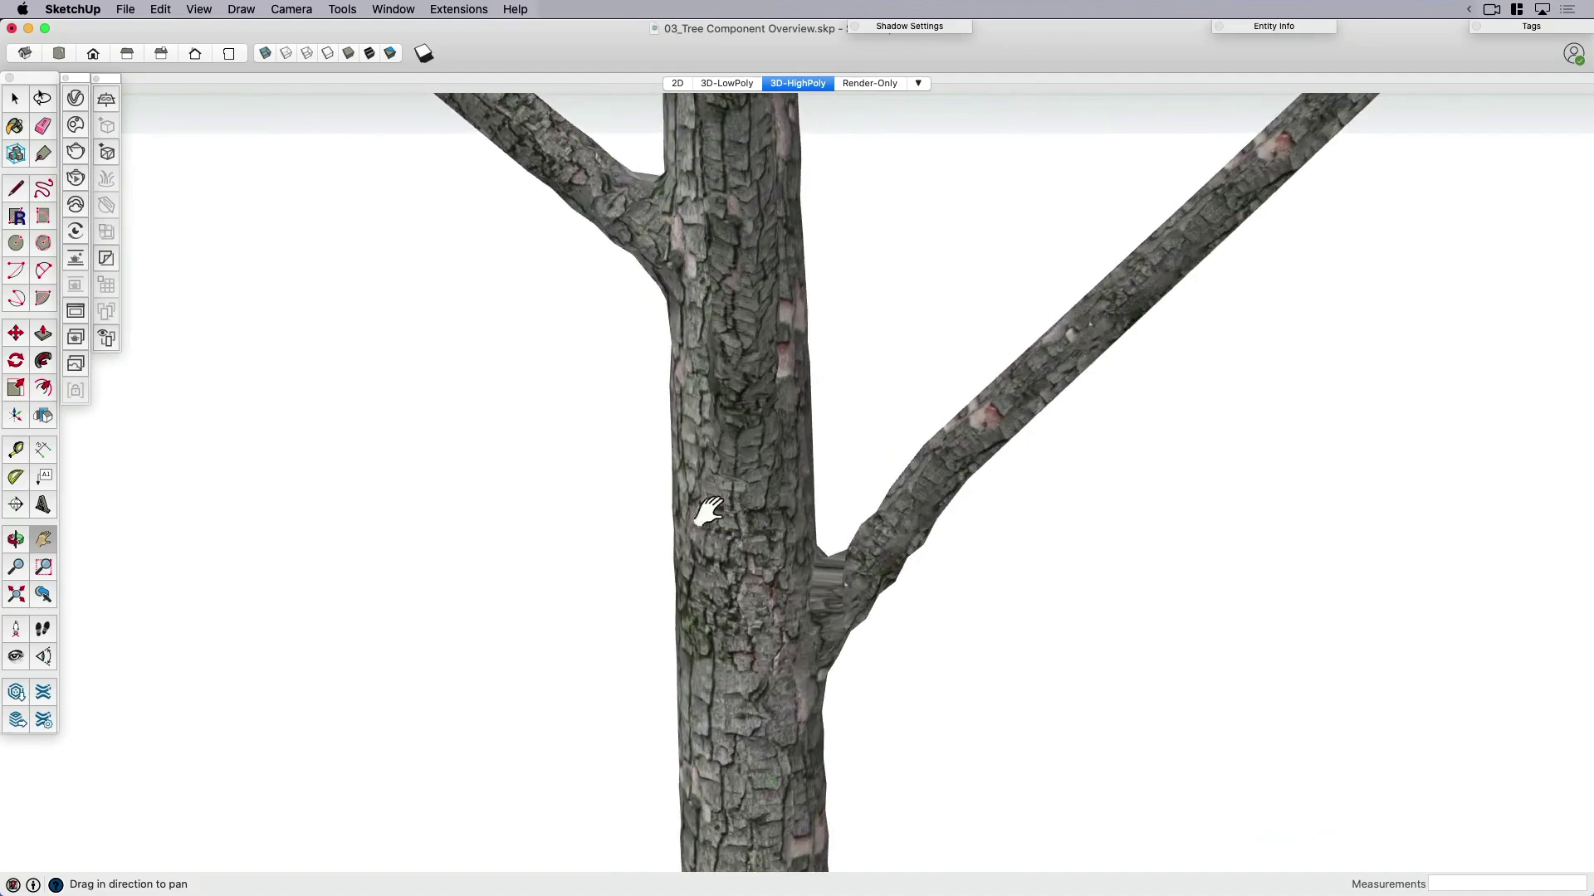
{"action": "scroll", "coordinate": [759, 638], "scroll_direction": "down", "scroll_amount": 3}
{"action": "scroll", "coordinate": [769, 642], "scroll_direction": "down", "scroll_amount": 4}
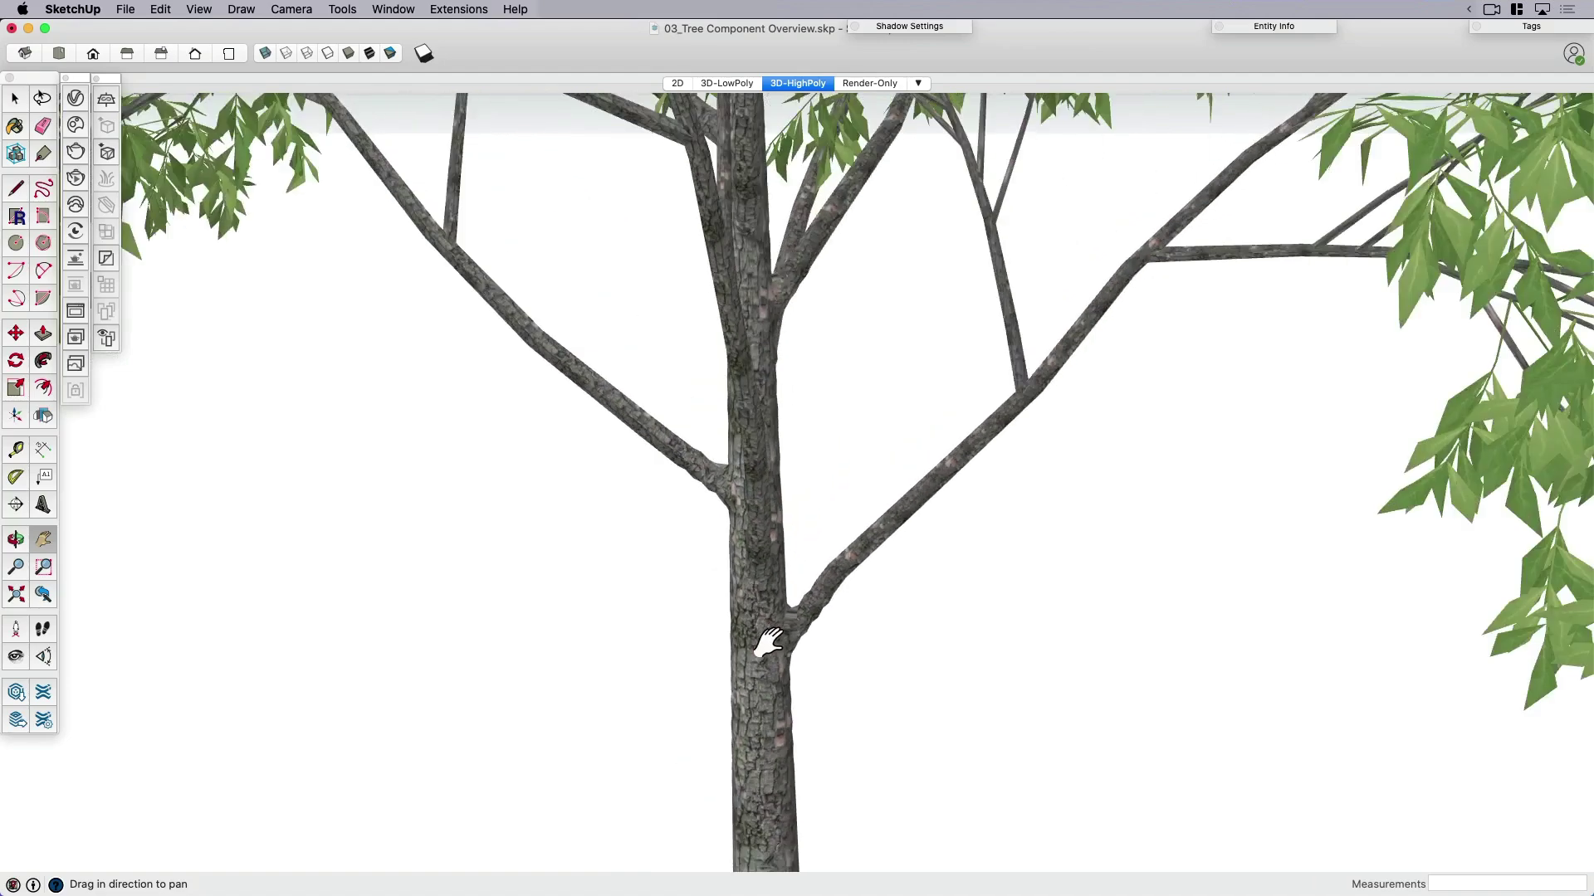
{"action": "scroll", "coordinate": [768, 643], "scroll_direction": "down", "scroll_amount": 3}
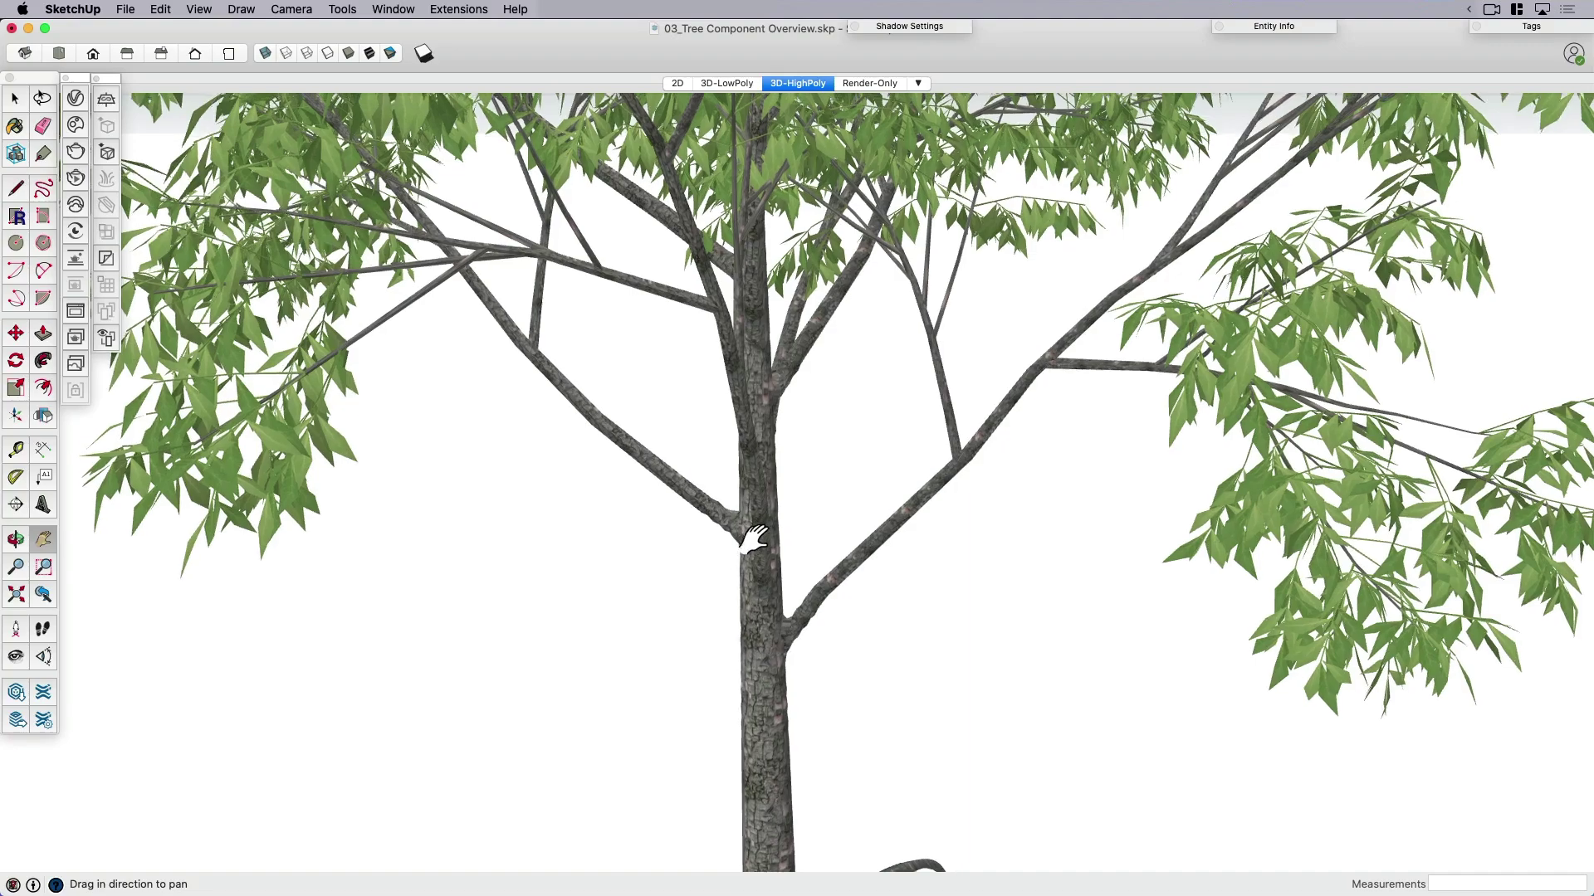
{"action": "left_click_drag", "start_coordinate": [762, 550], "coordinate": [719, 610]}
{"action": "scroll", "coordinate": [773, 611], "scroll_direction": "down", "scroll_amount": 2}
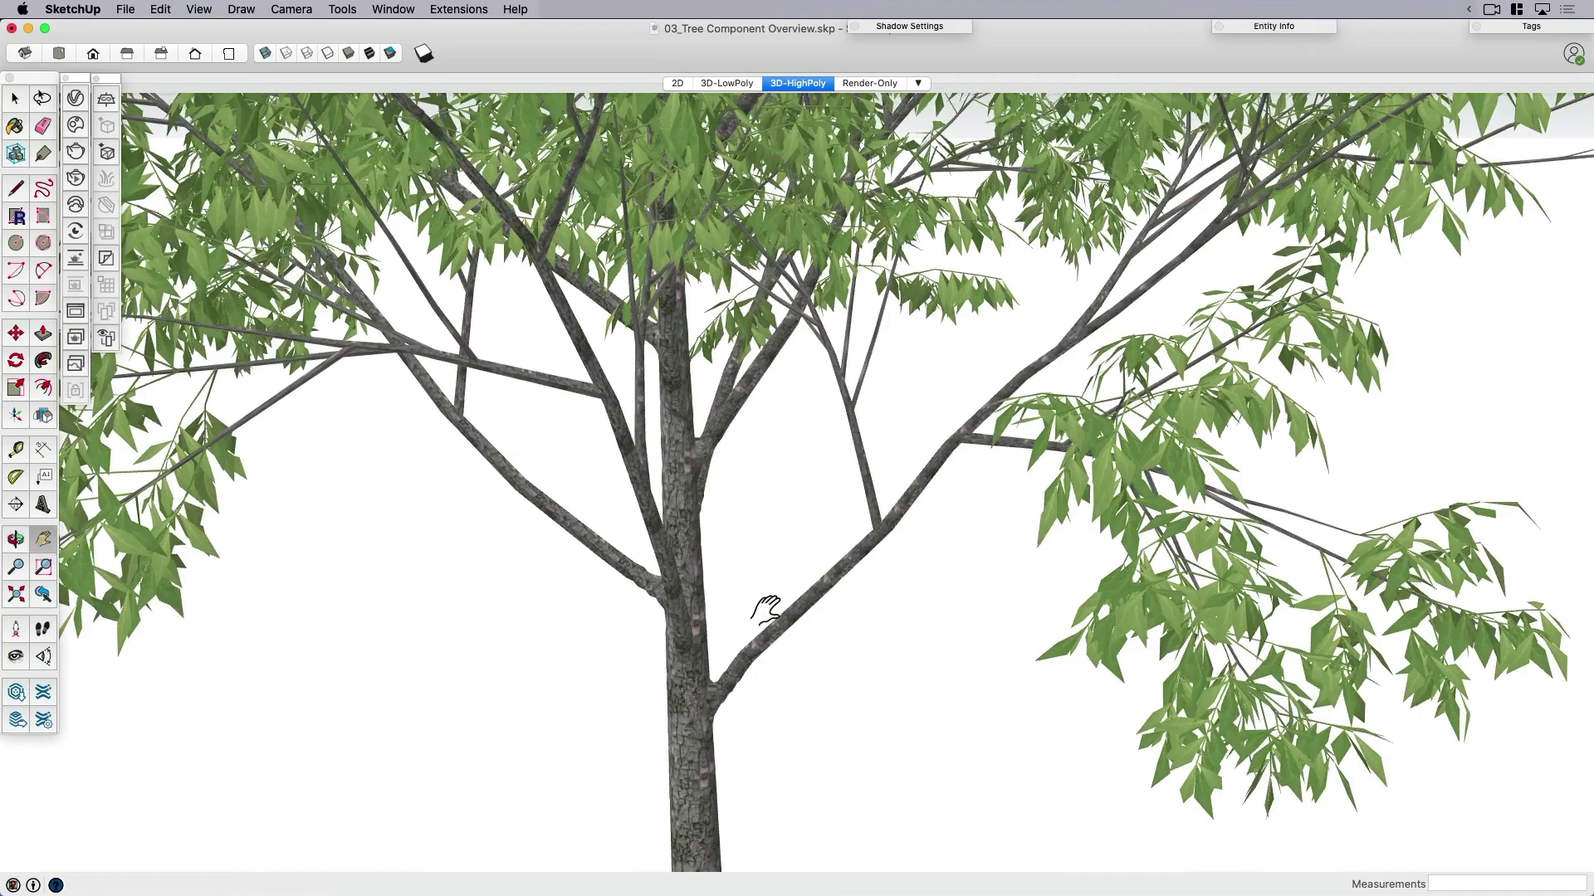
{"action": "key", "text": "space"}
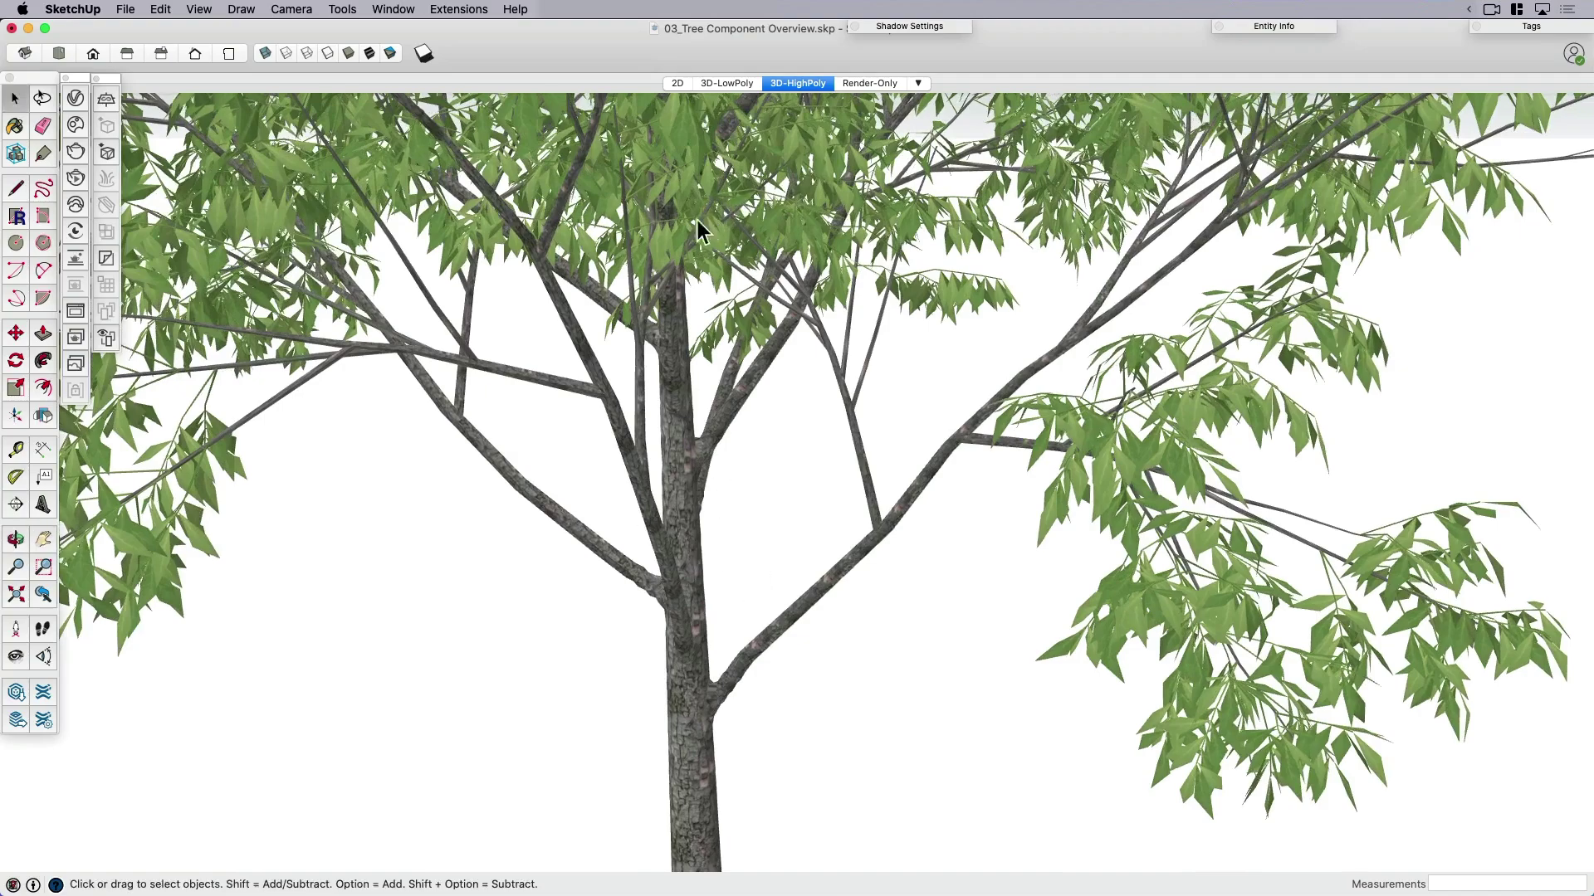
{"action": "scroll", "coordinate": [723, 328], "scroll_direction": "down", "scroll_amount": 3}
{"action": "middle_click_drag", "start_coordinate": [719, 328], "coordinate": [528, 179]}
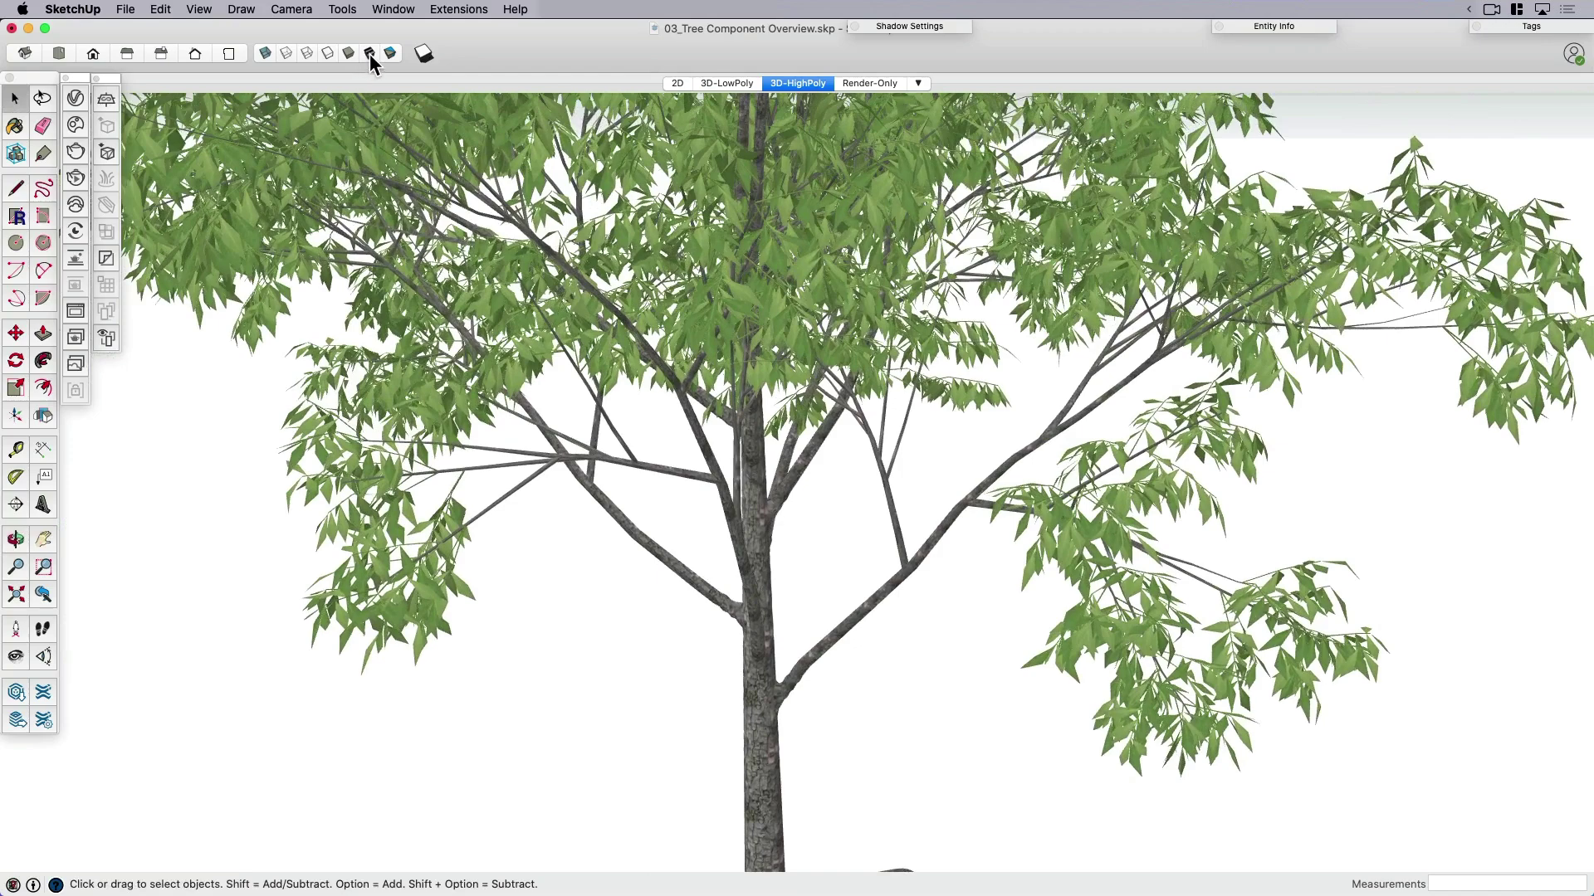
Switch to Hidden Line style and inspect the tree's mesh from above and the side
{"action": "left_click", "coordinate": [329, 53]}
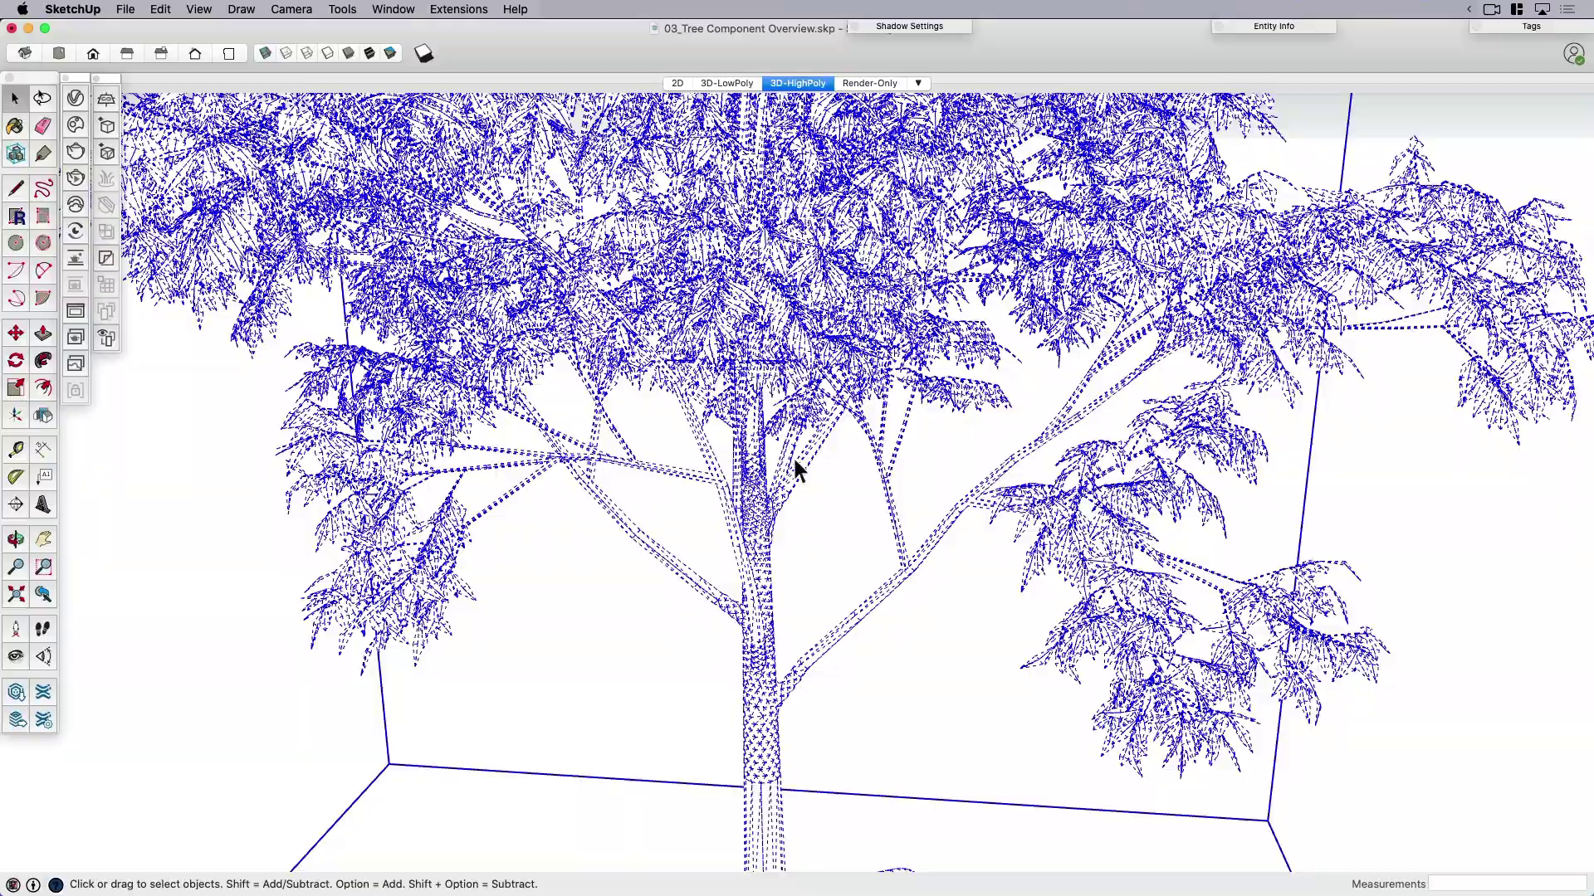
{"action": "middle_click_drag", "start_coordinate": [793, 456], "coordinate": [860, 441]}
{"action": "mouse_move", "coordinate": [785, 399]}
{"action": "middle_mouse_down"}
{"action": "mouse_move", "coordinate": [838, 392]}
{"action": "mouse_move", "coordinate": [803, 315]}
{"action": "mouse_move", "coordinate": [790, 448]}
{"action": "middle_mouse_up"}
{"action": "scroll", "coordinate": [838, 393], "scroll_direction": "down", "scroll_amount": 3}
{"action": "scroll", "coordinate": [791, 449], "scroll_direction": "down", "scroll_amount": 3}
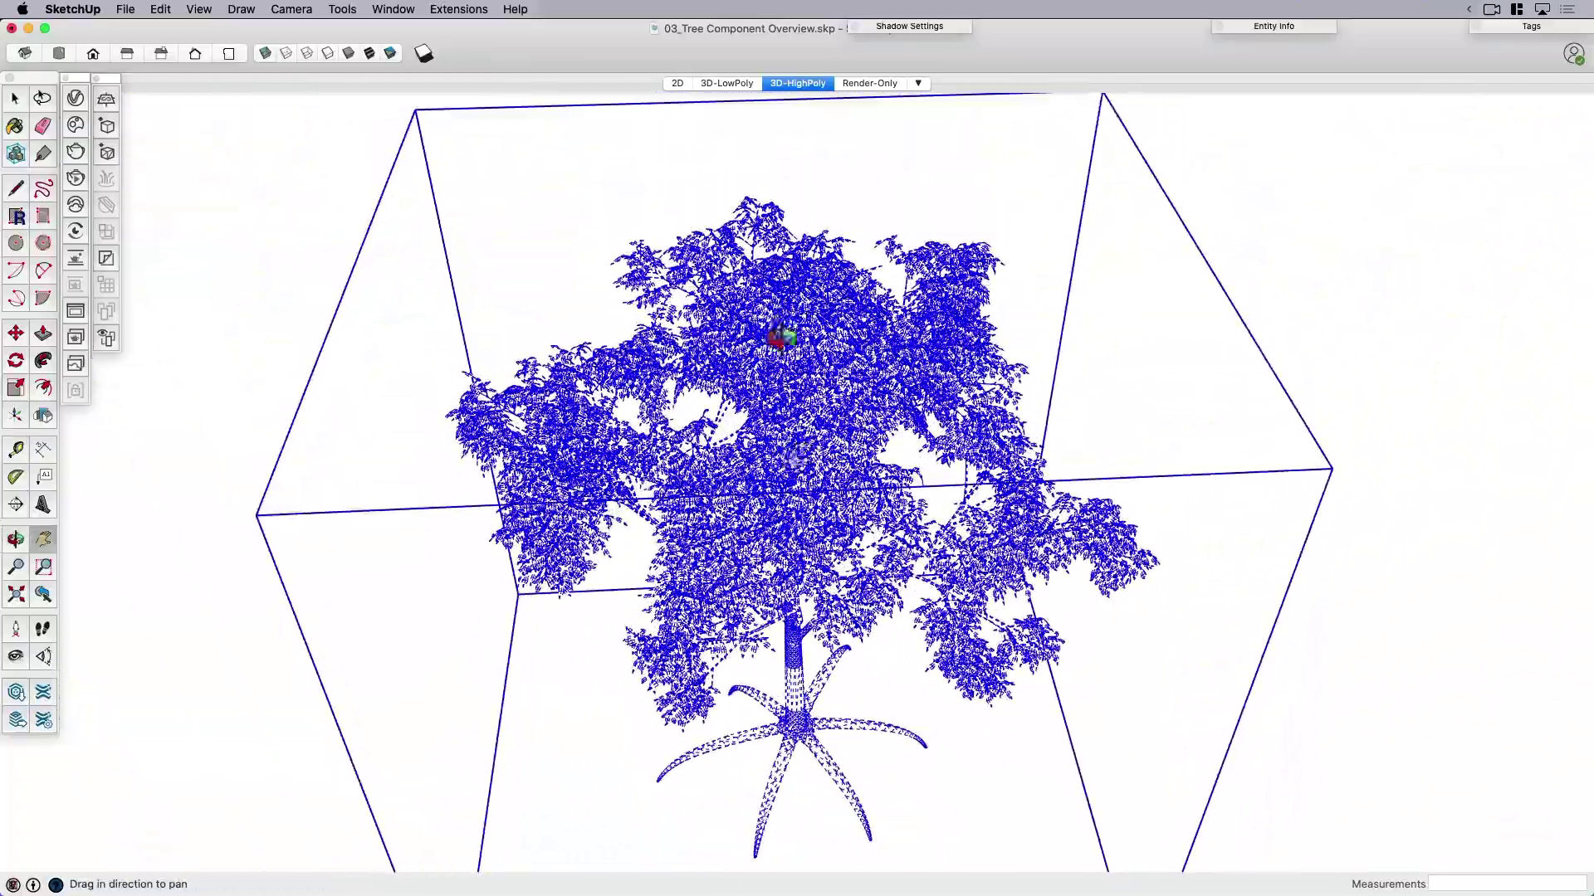
{"action": "mouse_move", "coordinate": [782, 336]}
{"action": "middle_mouse_down"}
{"action": "mouse_move", "coordinate": [535, 249]}
{"action": "mouse_move", "coordinate": [798, 541]}
{"action": "middle_mouse_up"}
{"action": "scroll", "coordinate": [798, 400], "scroll_direction": "down", "scroll_amount": 3}
{"action": "middle_click_drag", "start_coordinate": [785, 396], "coordinate": [840, 384]}
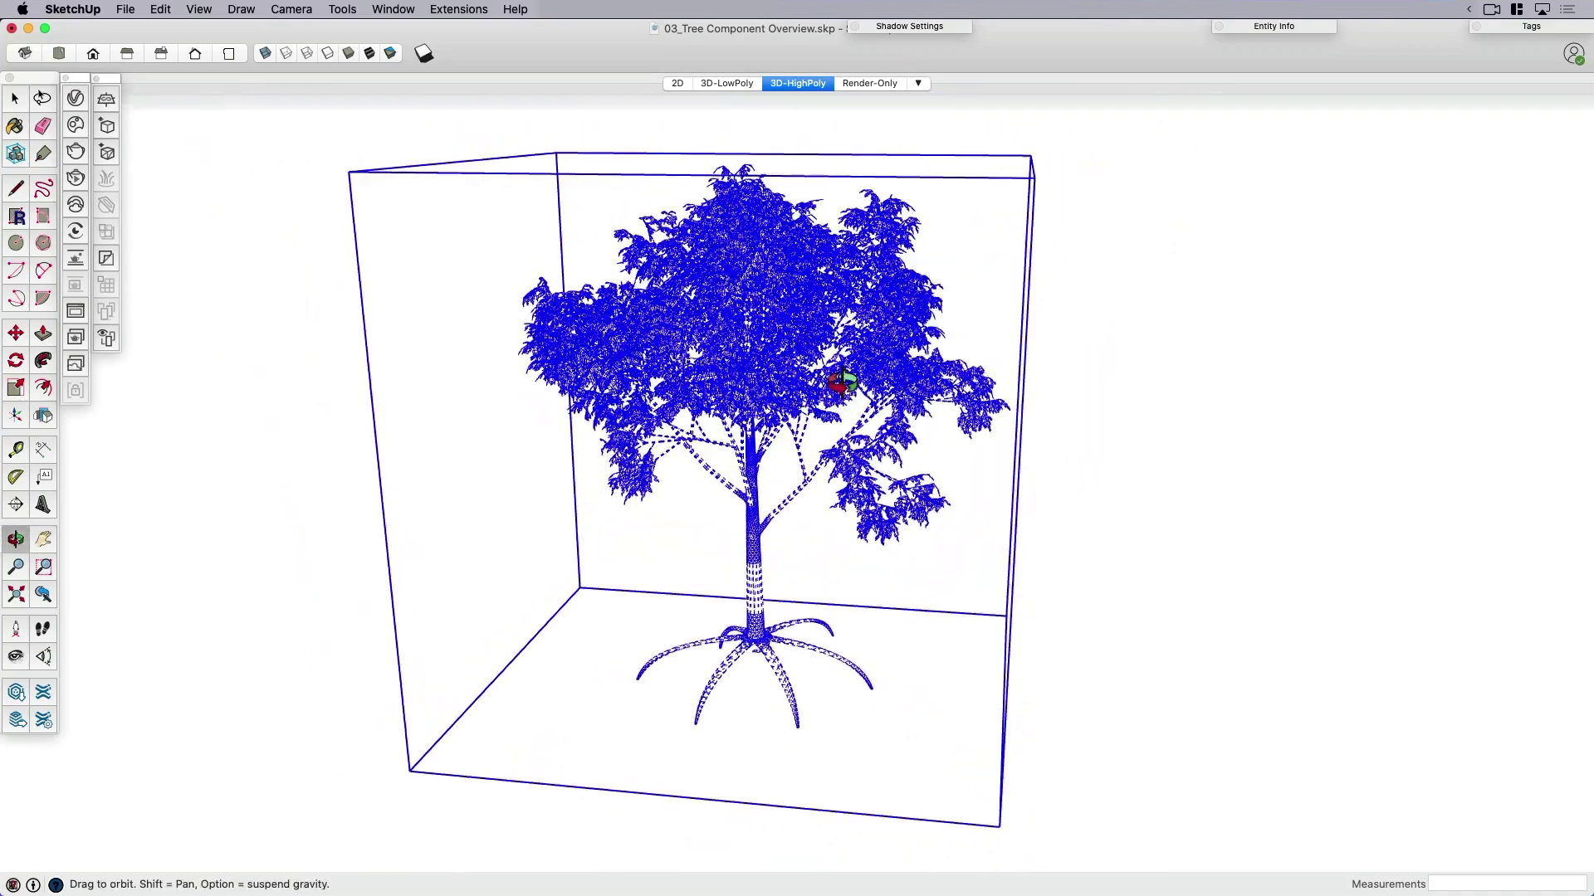
{"action": "scroll", "coordinate": [821, 411], "scroll_direction": "up", "scroll_amount": 3}
{"action": "scroll", "coordinate": [722, 474], "scroll_direction": "up", "scroll_amount": 3}
{"action": "scroll", "coordinate": [722, 473], "scroll_direction": "up", "scroll_amount": 4}
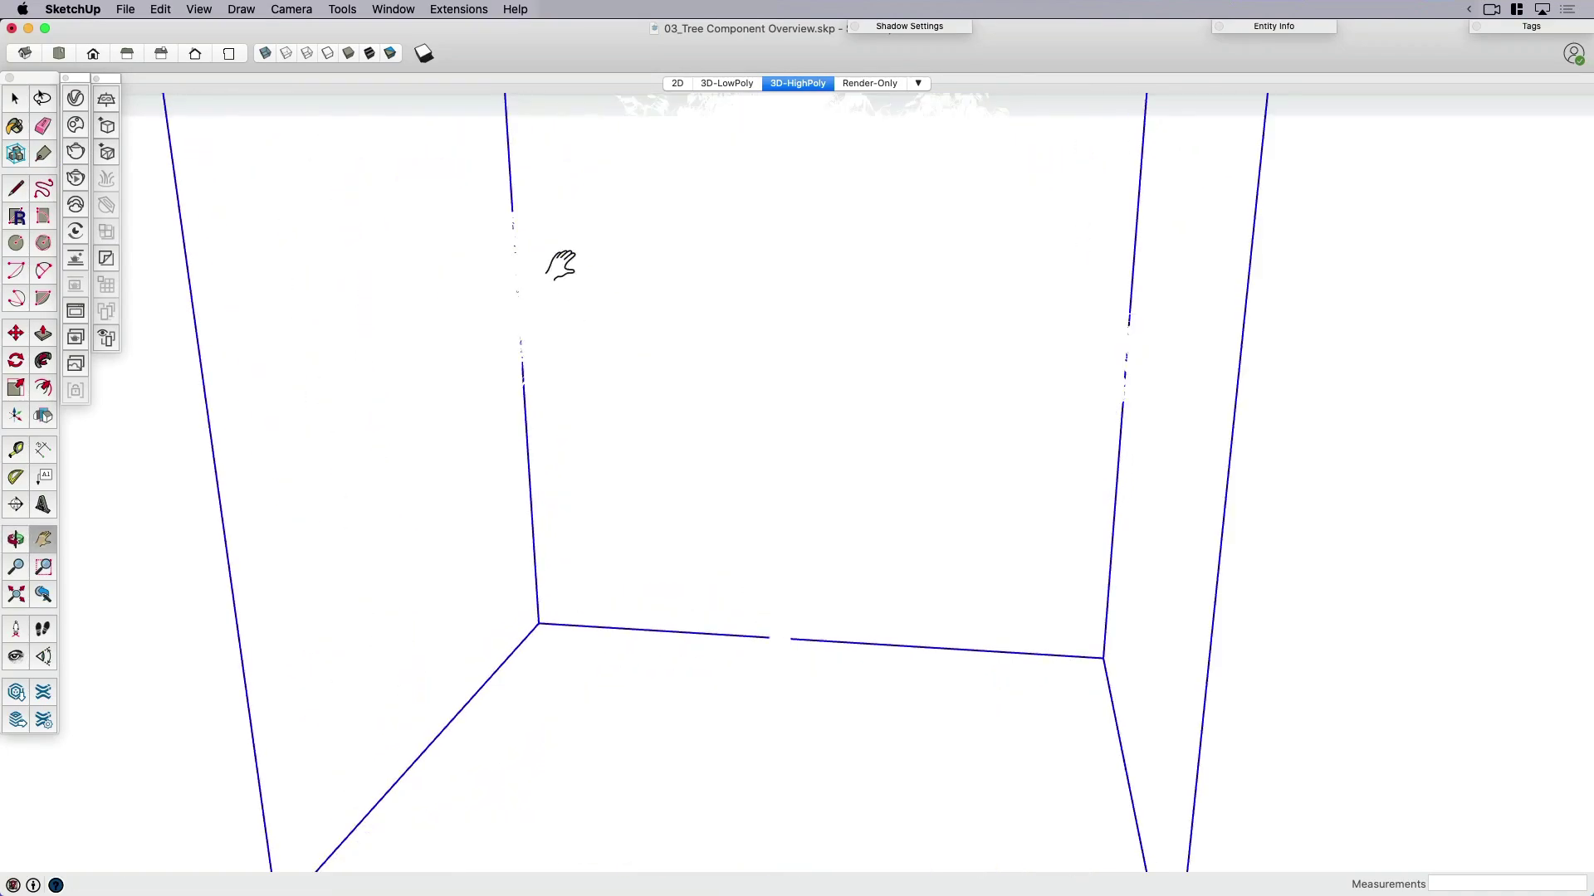
Restore textured display, reframe the tree, and exit the component with nothing selected
{"action": "key", "text": "space"}
{"action": "left_click", "coordinate": [369, 52]}
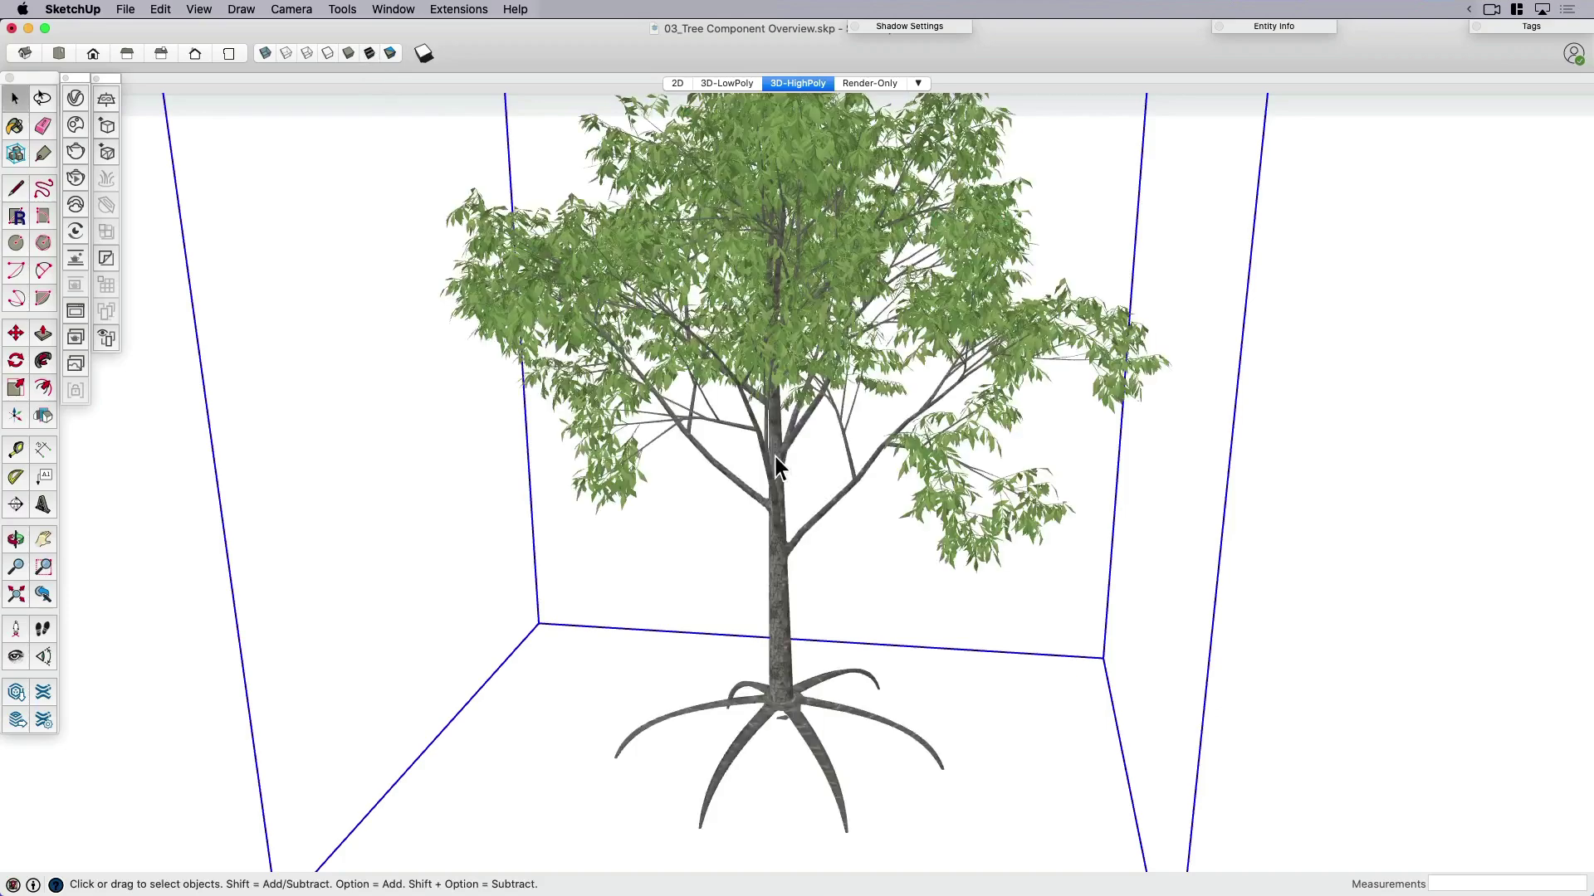
{"action": "middle_click_drag", "start_coordinate": [776, 457], "coordinate": [768, 523], "text": "shift"}
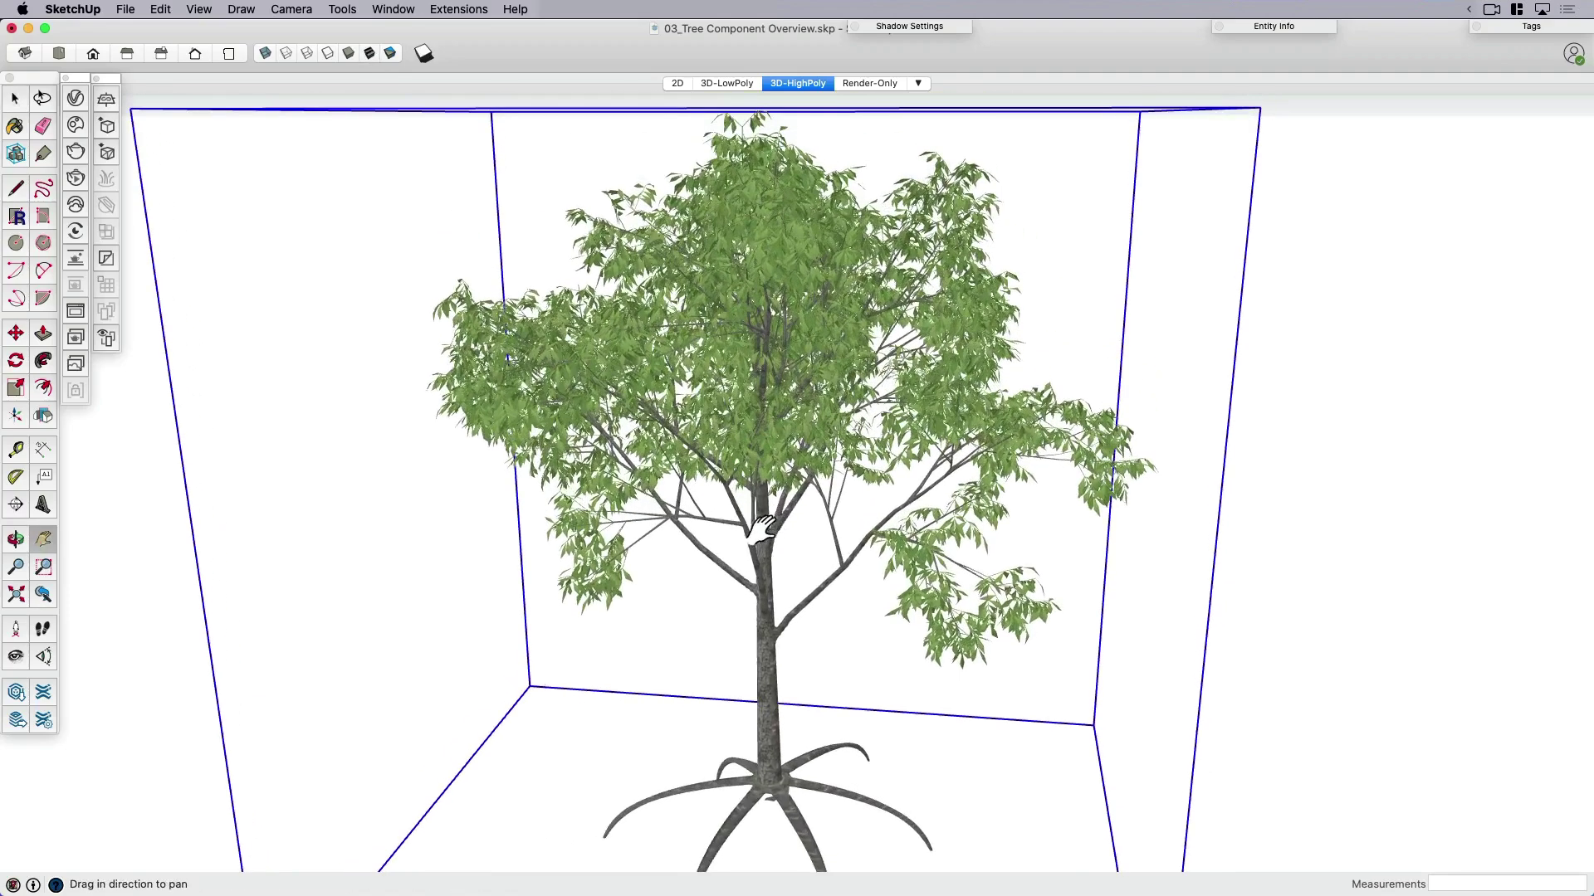
{"action": "mouse_move", "coordinate": [757, 530]}
{"action": "middle_mouse_down"}
{"action": "mouse_move", "coordinate": [890, 464]}
{"action": "mouse_move", "coordinate": [908, 491]}
{"action": "middle_mouse_up"}
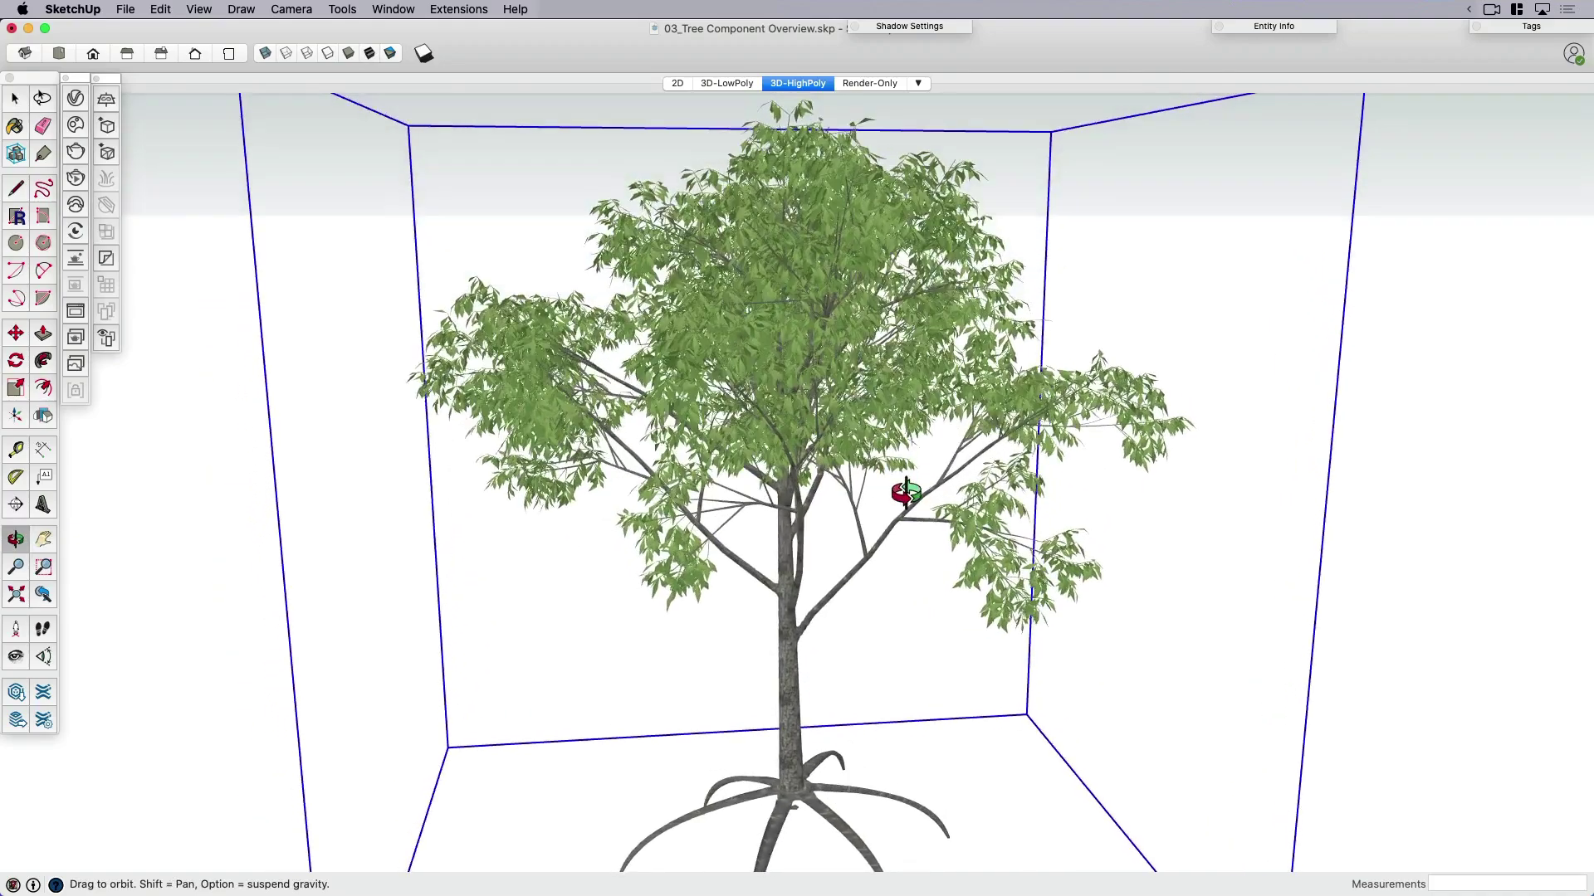
{"action": "key", "text": "h"}
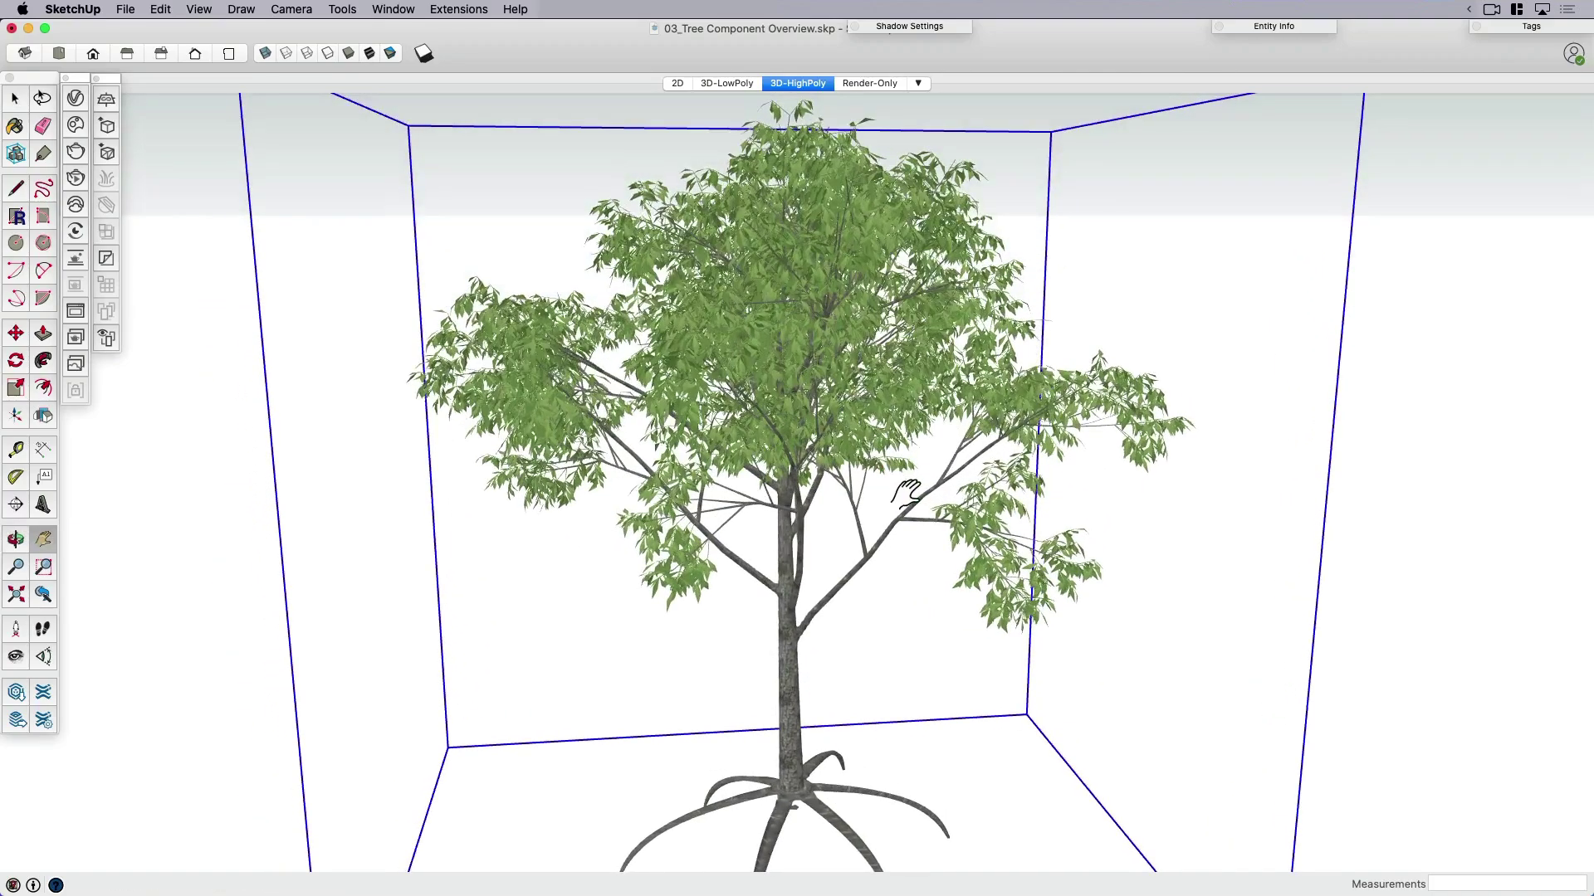
{"action": "key", "text": "space"}
{"action": "left_click", "coordinate": [667, 434]}
{"action": "left_click", "coordinate": [1094, 527]}
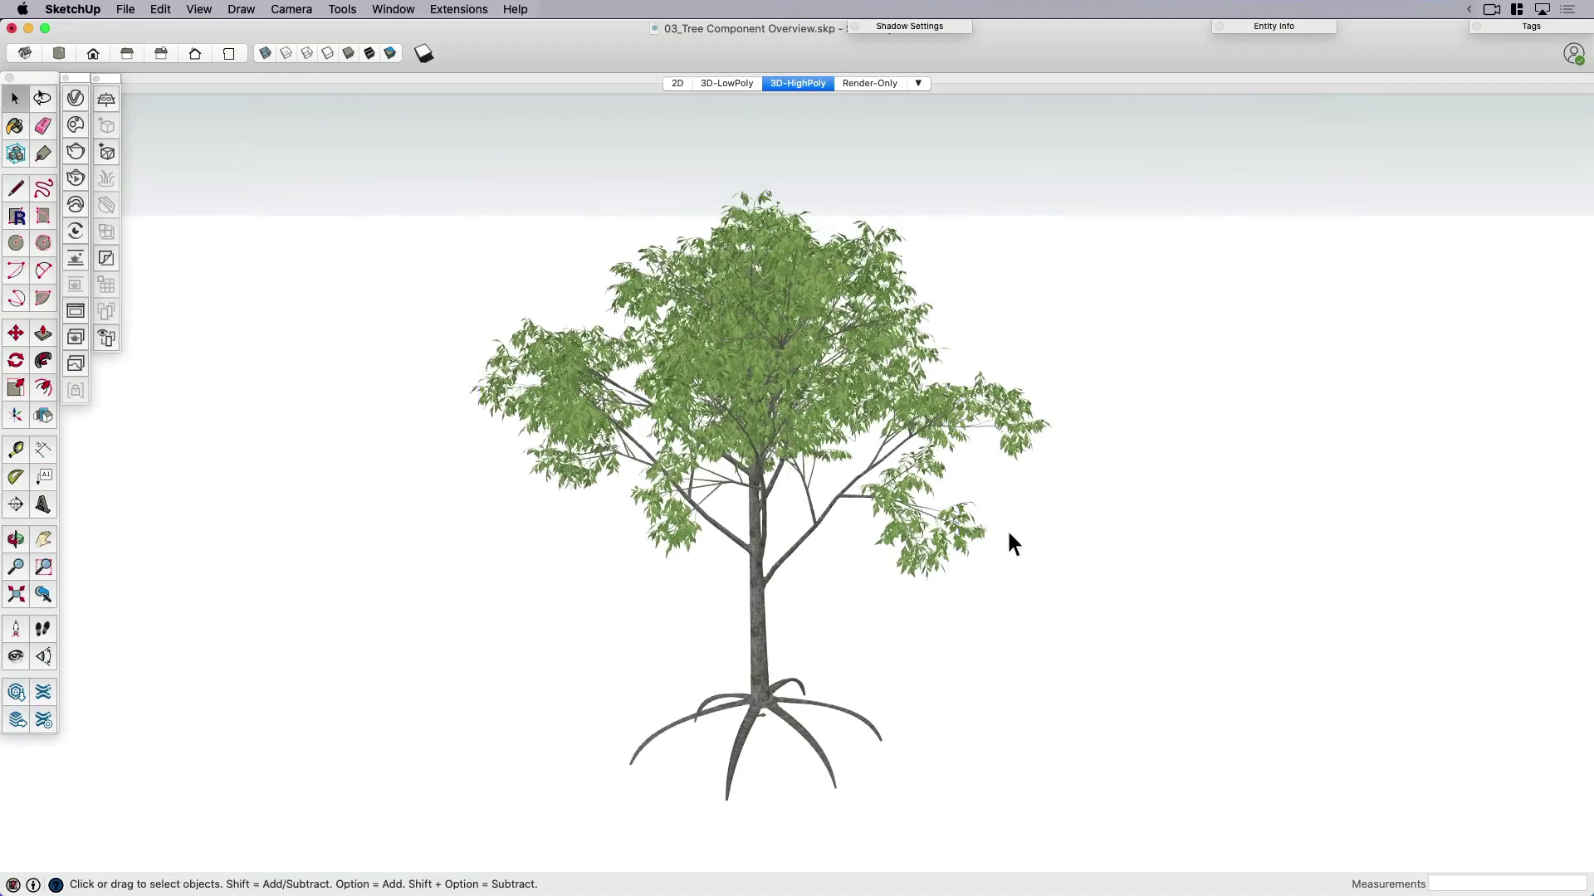
Unhide the hidden faceted tree on the right via its context menu
{"action": "left_click", "coordinate": [1158, 437]}
{"action": "right_click", "coordinate": [1152, 437]}
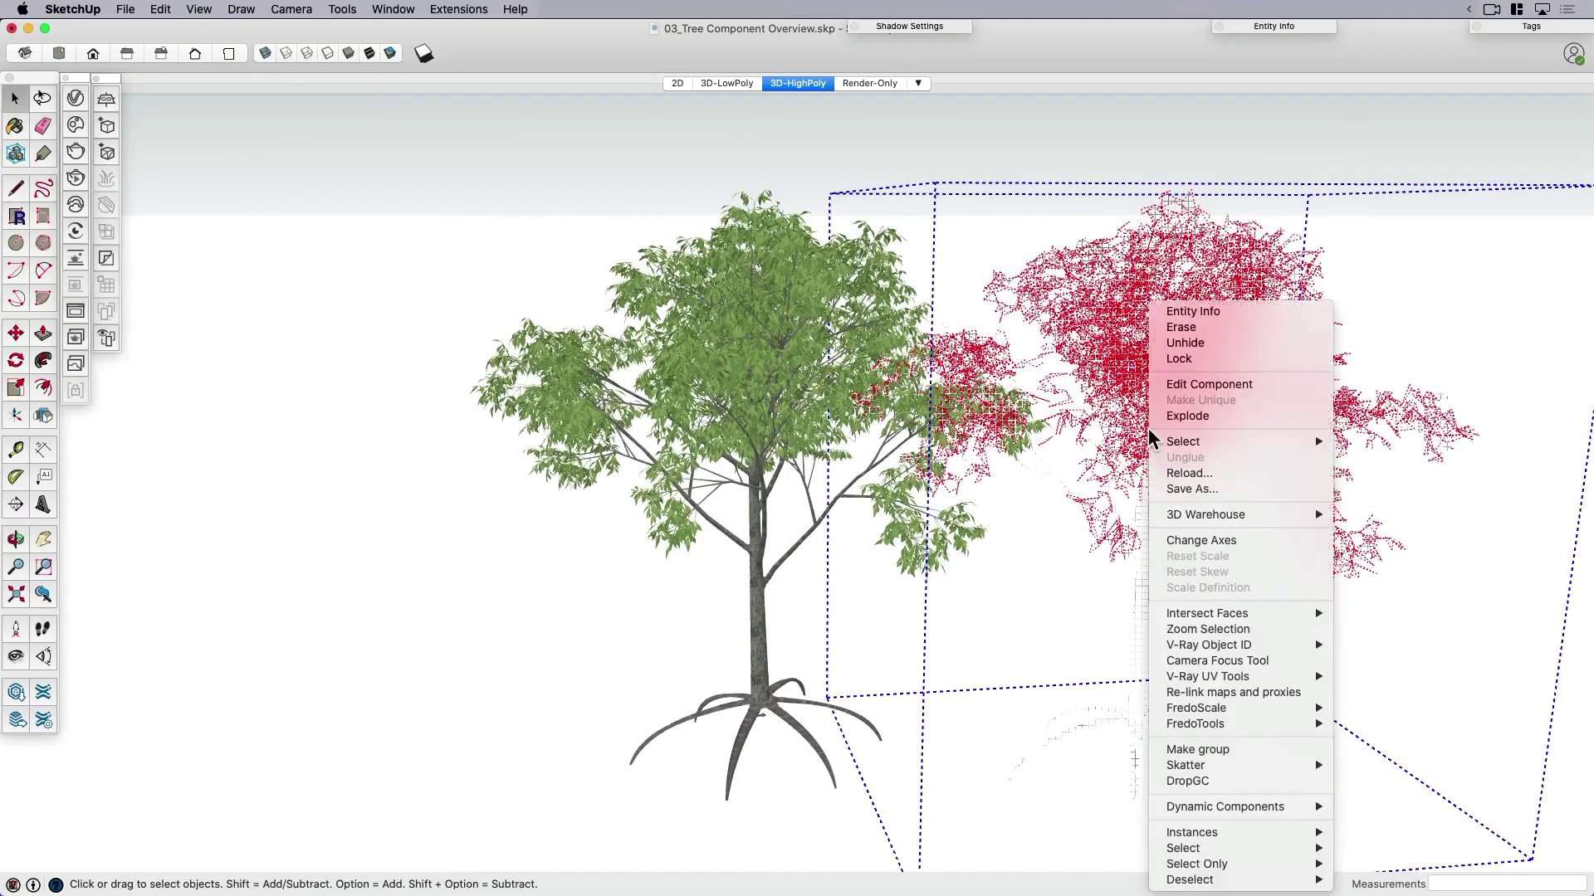
{"action": "left_click", "coordinate": [1195, 343]}
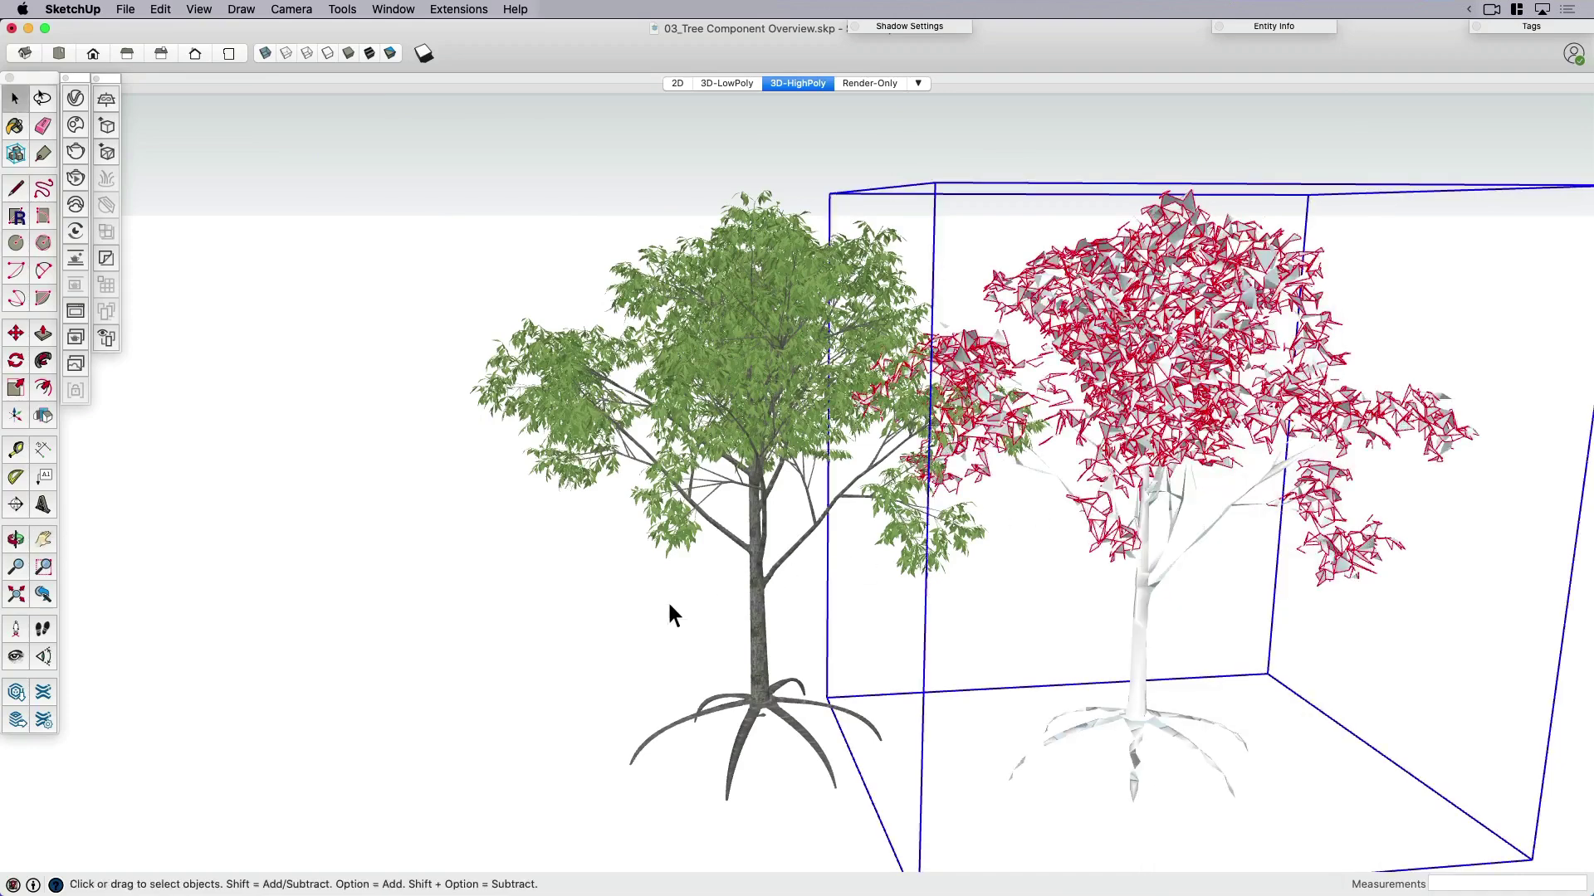
Pan the view slightly and select the low-poly tree on the right
{"action": "left_click", "coordinate": [781, 329]}
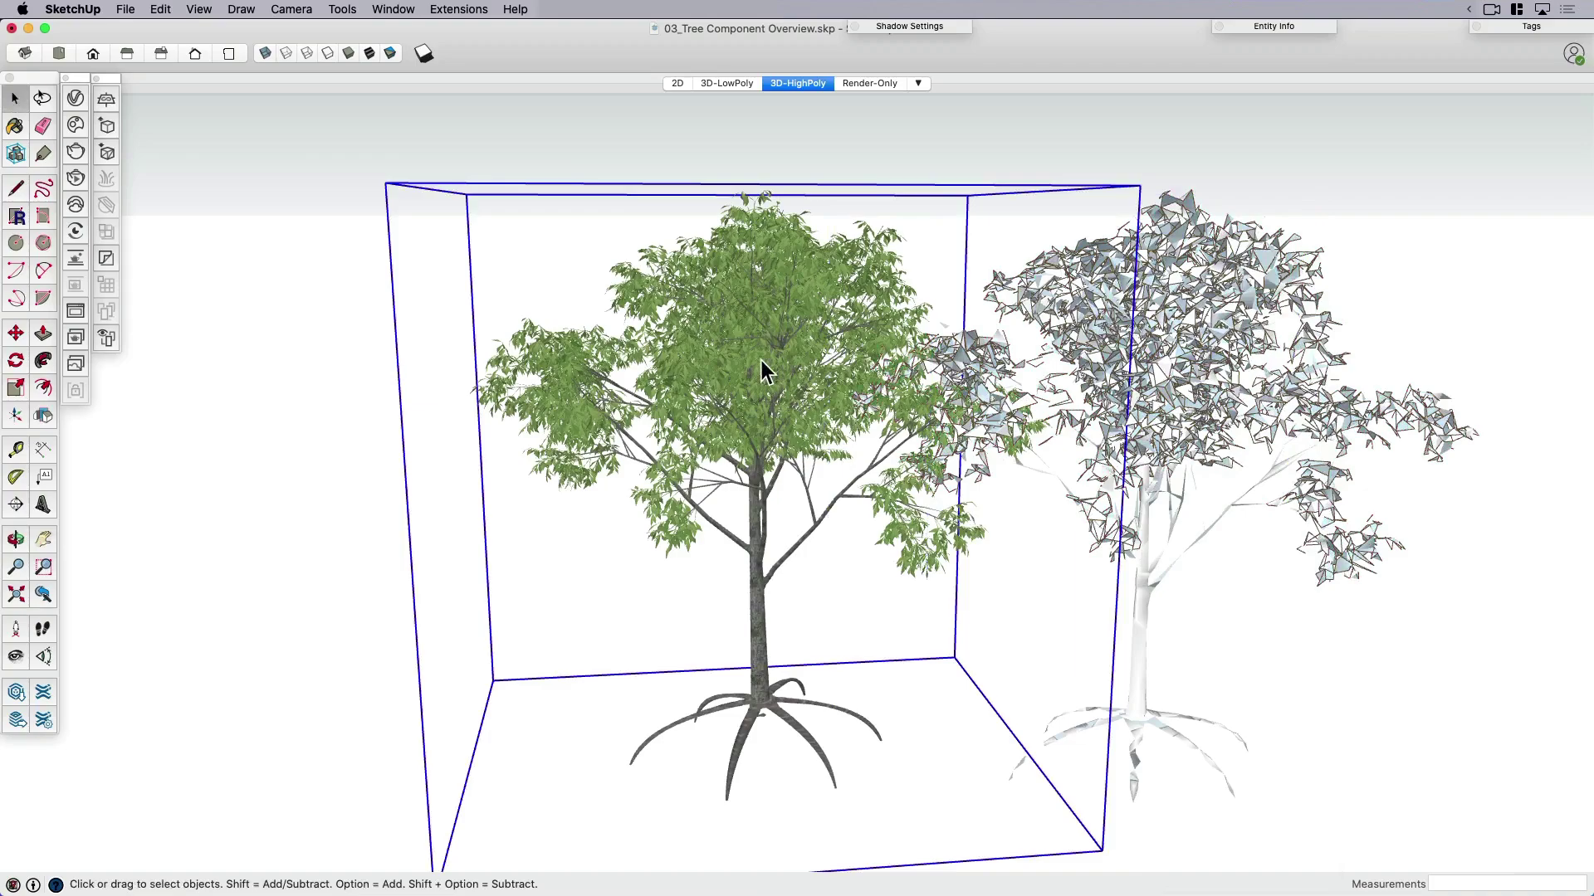
{"action": "key", "text": "h"}
{"action": "left_click_drag", "start_coordinate": [773, 472], "coordinate": [697, 517]}
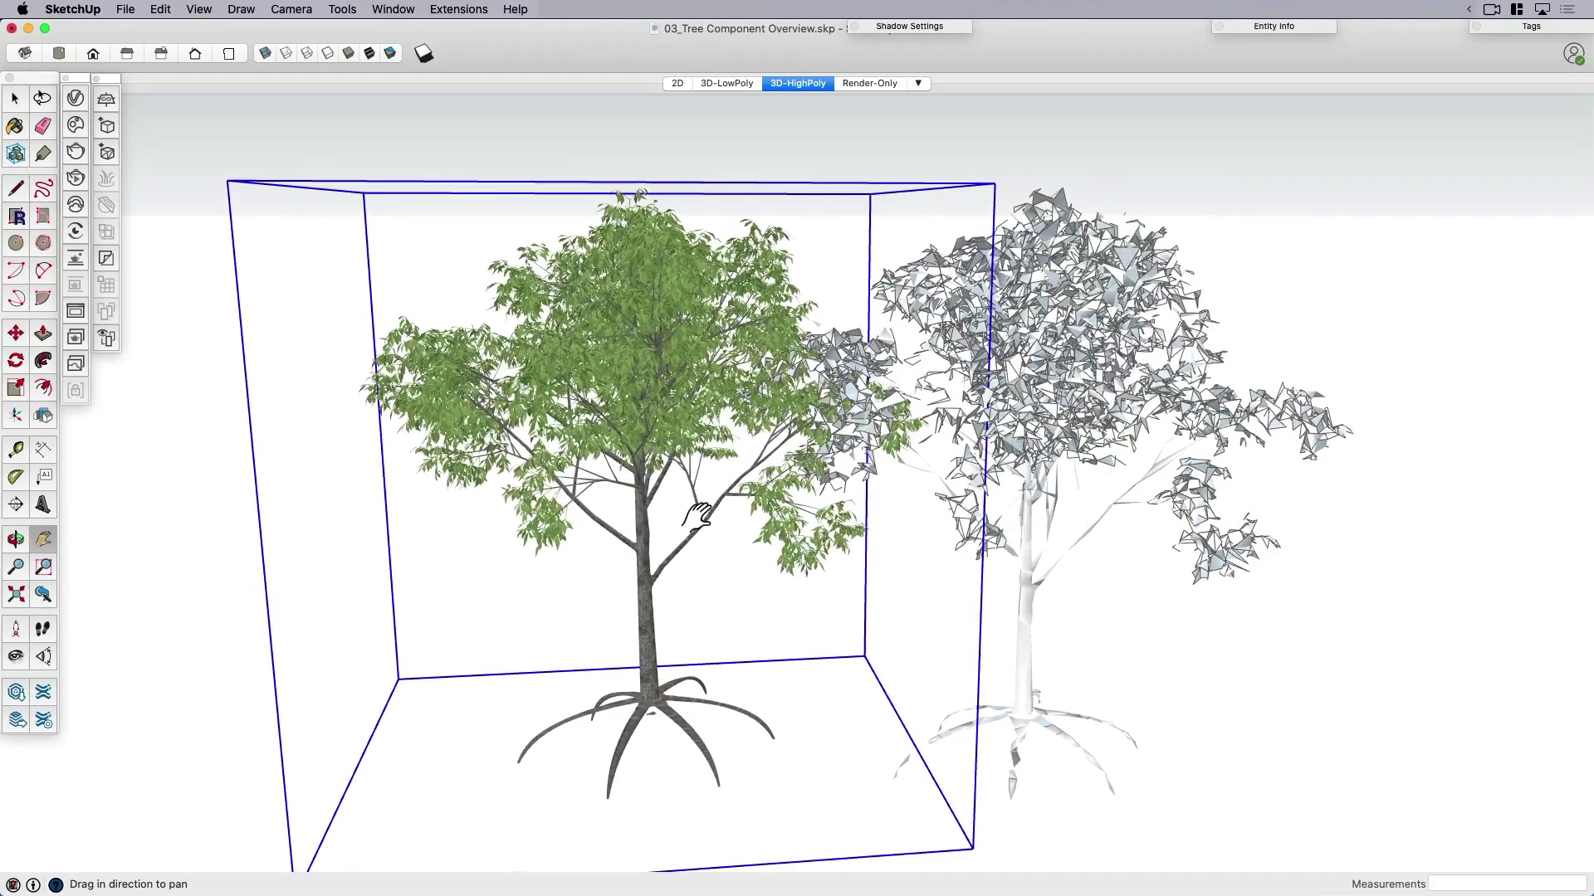
{"action": "scroll", "coordinate": [697, 517], "scroll_direction": "up", "scroll_amount": 3}
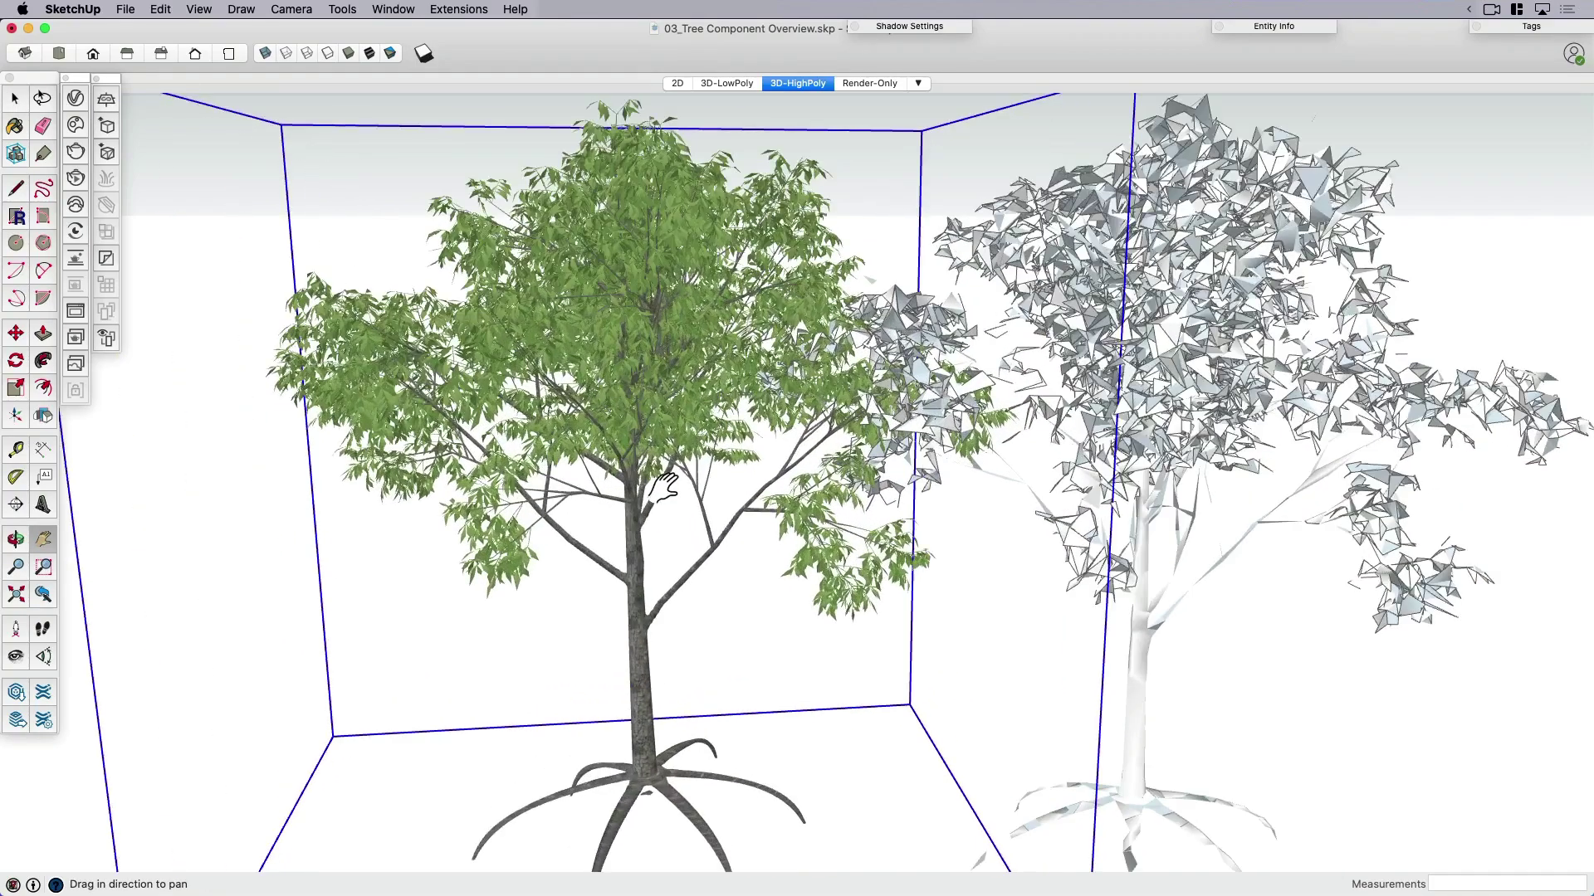
{"action": "scroll", "coordinate": [673, 473], "scroll_direction": "up", "scroll_amount": 3}
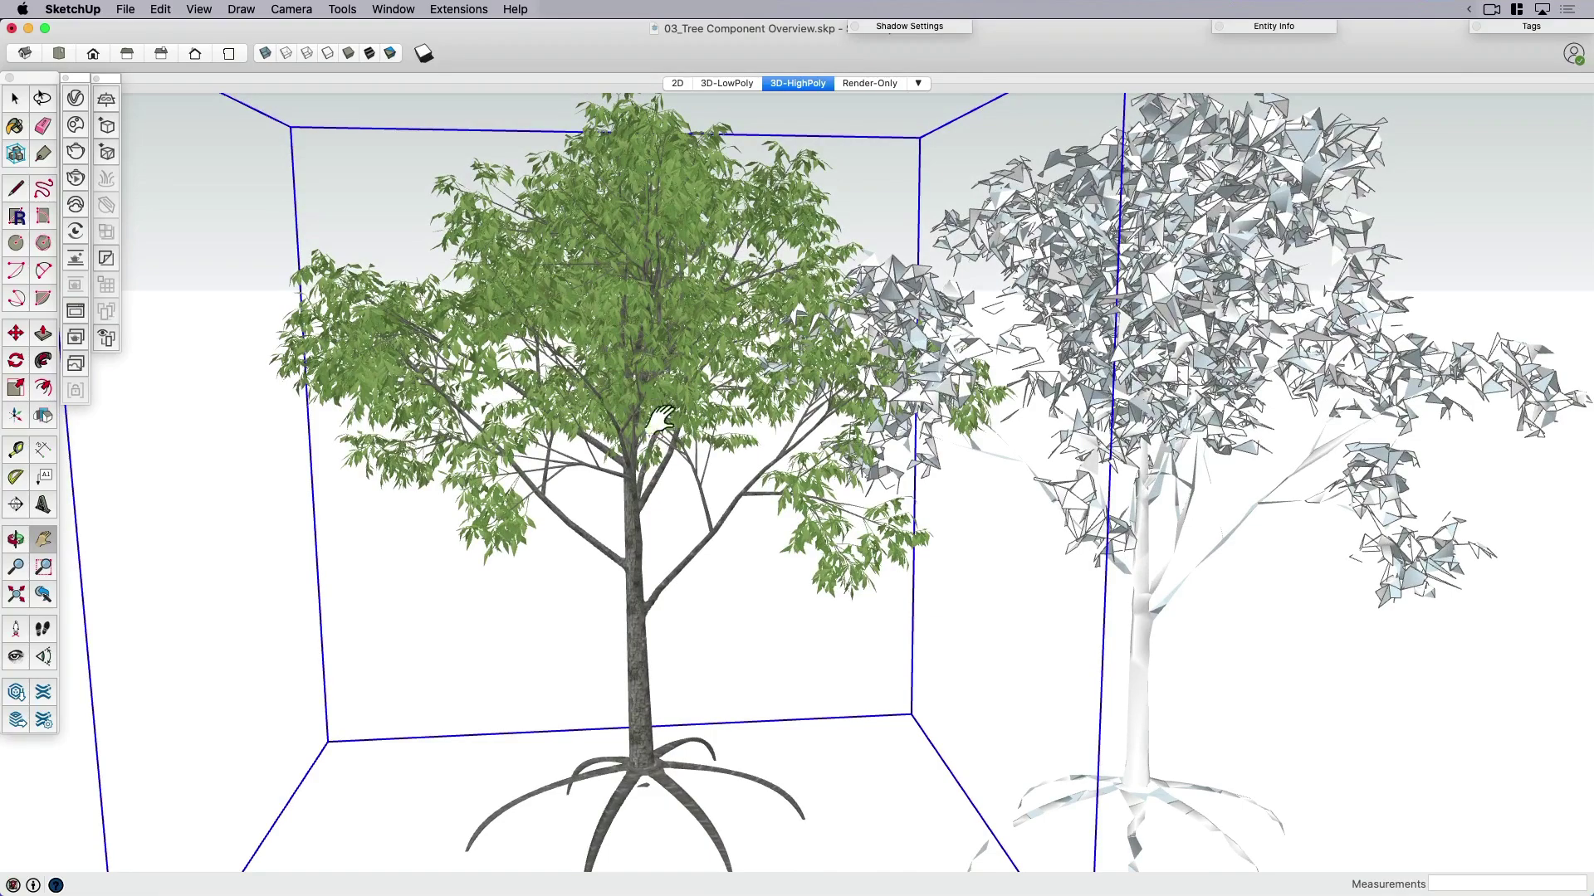
{"action": "scroll", "coordinate": [1045, 488], "scroll_direction": "down", "scroll_amount": 3}
{"action": "scroll", "coordinate": [946, 486], "scroll_direction": "down", "scroll_amount": 3}
{"action": "key", "text": "space"}
{"action": "left_click", "coordinate": [969, 448]}
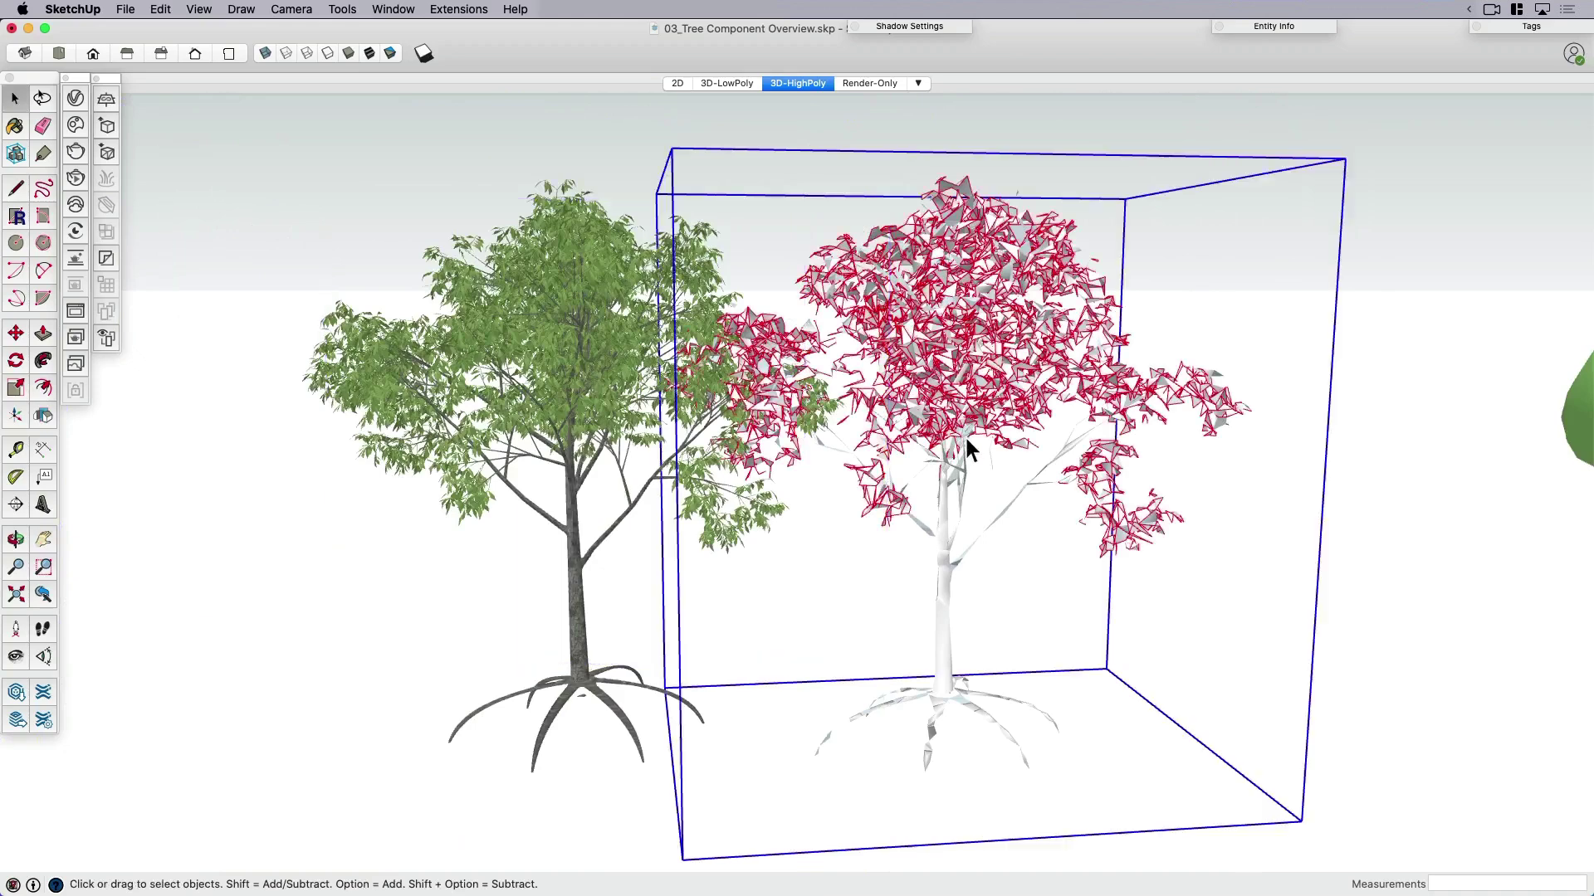
{"action": "scroll", "coordinate": [964, 435], "scroll_direction": "up", "scroll_amount": 2}
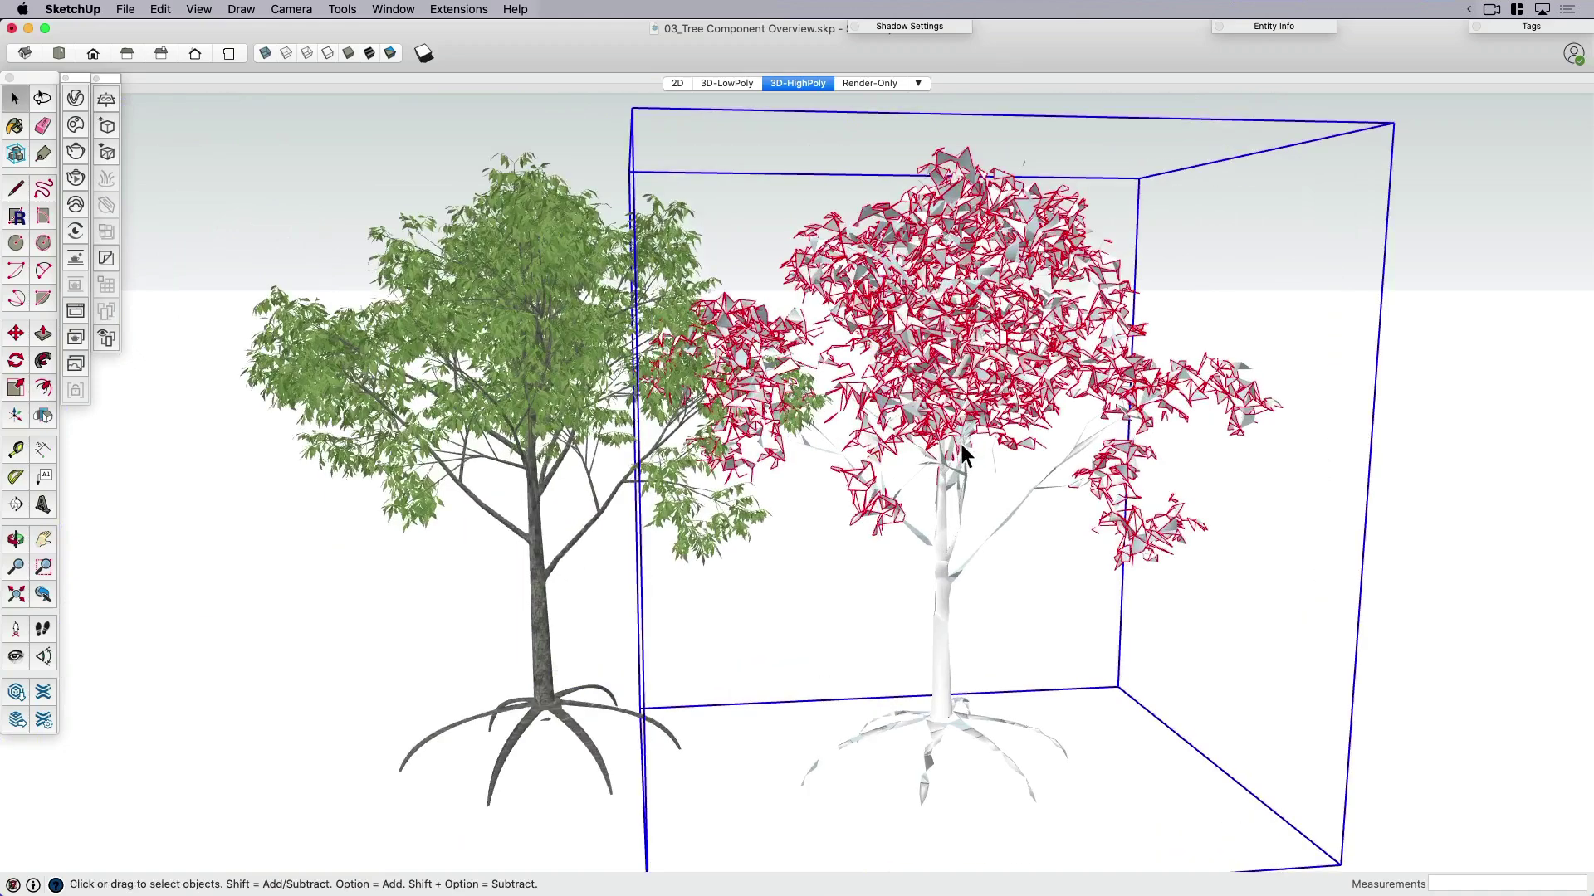
Rotate the low-poly tree about its base
{"action": "key", "text": "q"}
{"action": "left_click_drag", "start_coordinate": [959, 773], "coordinate": [984, 785]}
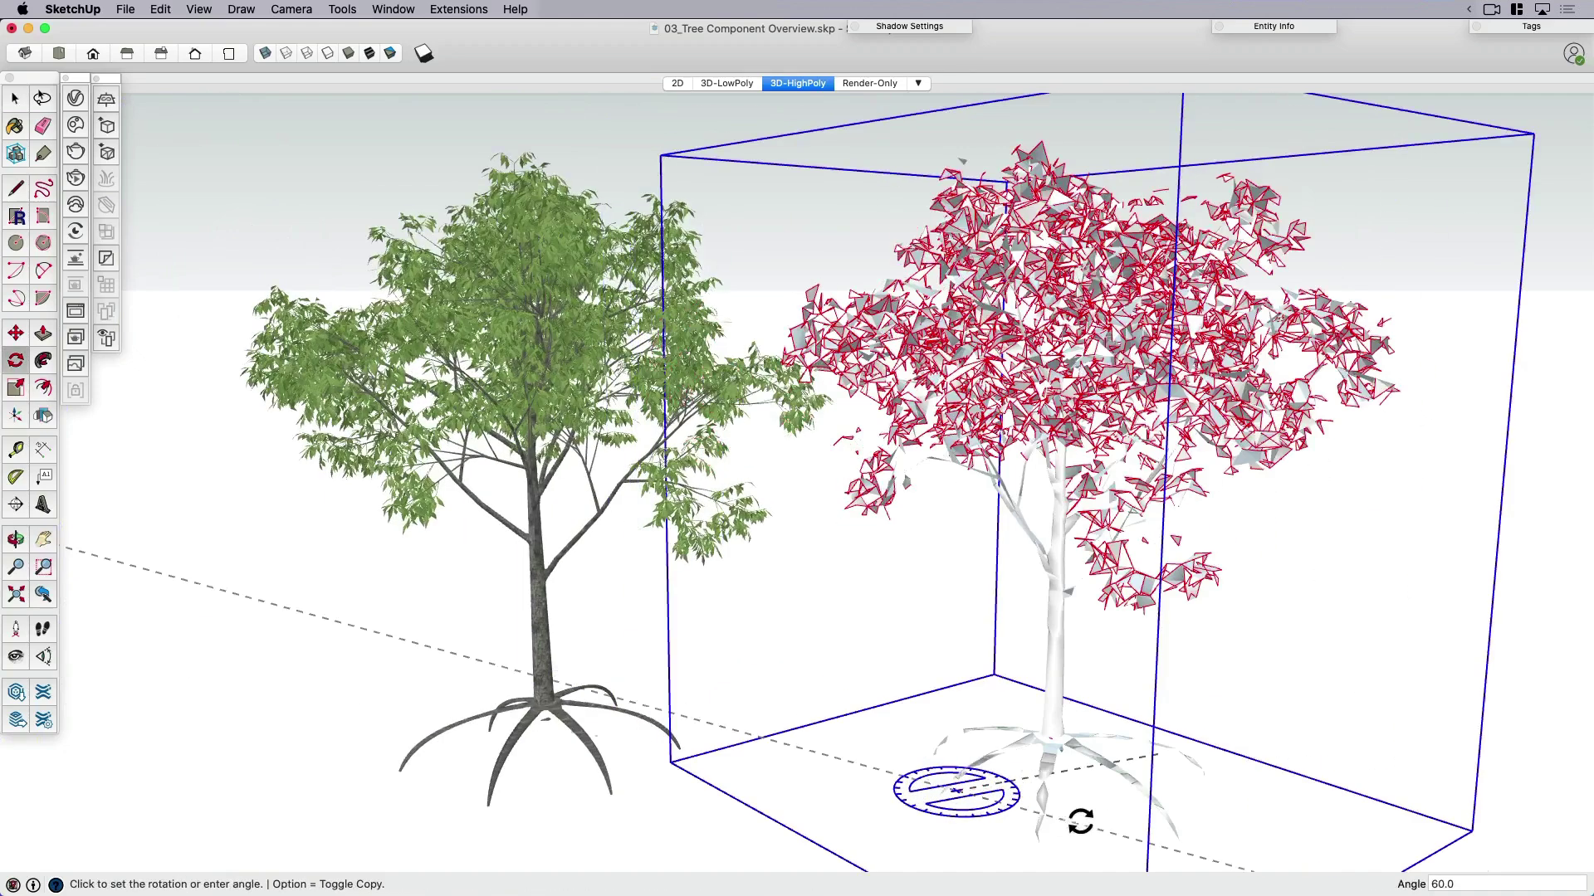
{"action": "key", "text": "space"}
Copy the low-poly tree with Move and Option into a row around the high-poly tree
{"action": "key", "text": "m"}
{"action": "key", "text": "alt"}
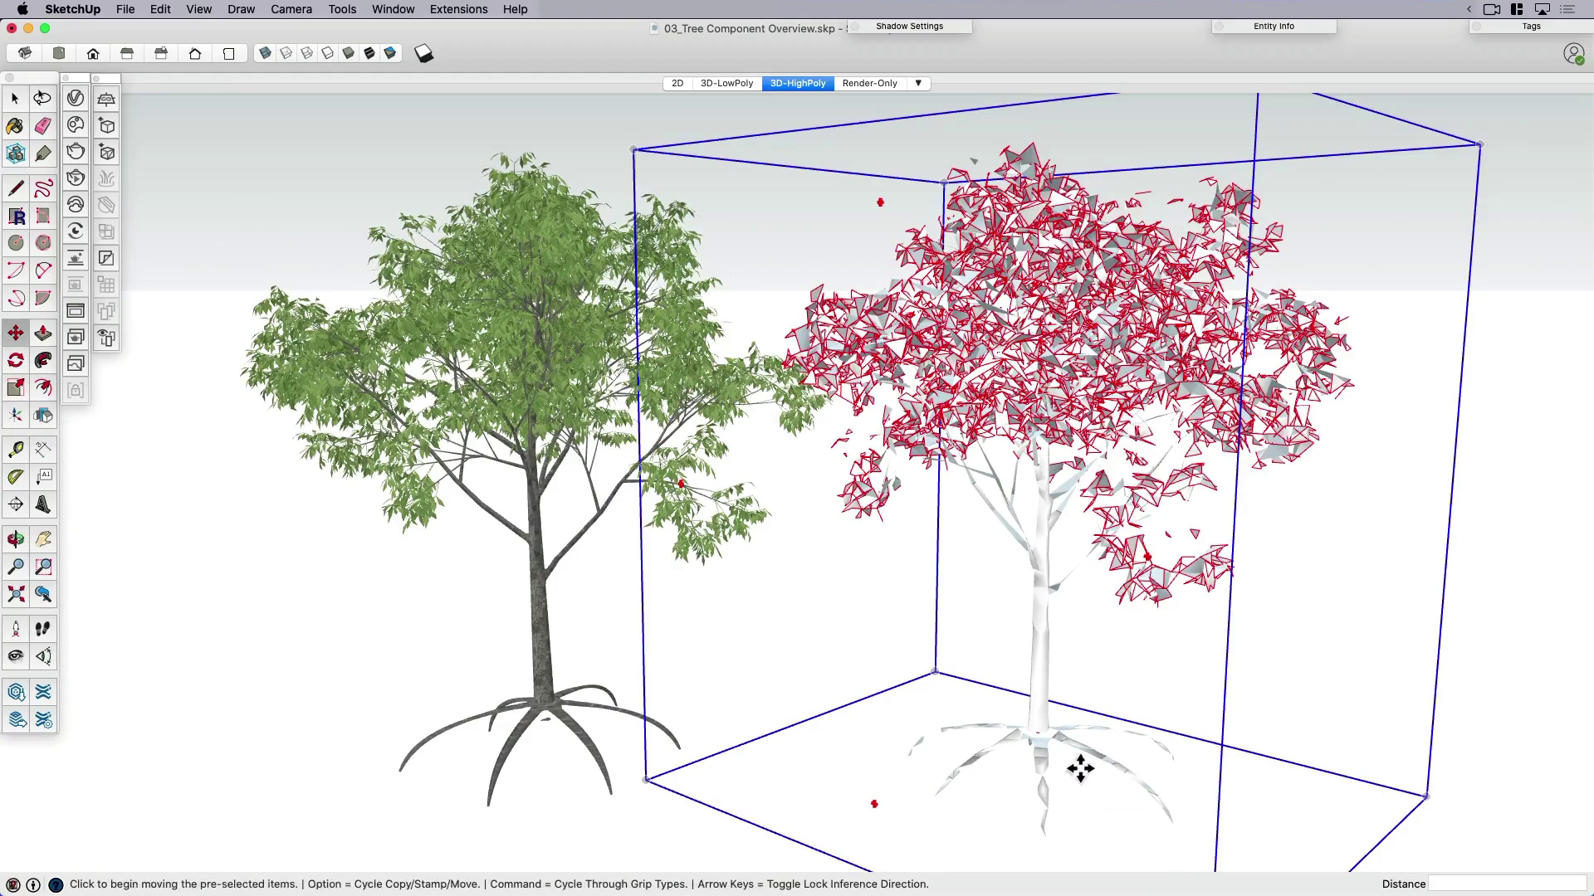
{"action": "scroll", "coordinate": [1083, 765], "scroll_direction": "down", "scroll_amount": 3}
{"action": "left_click", "coordinate": [1083, 770]}
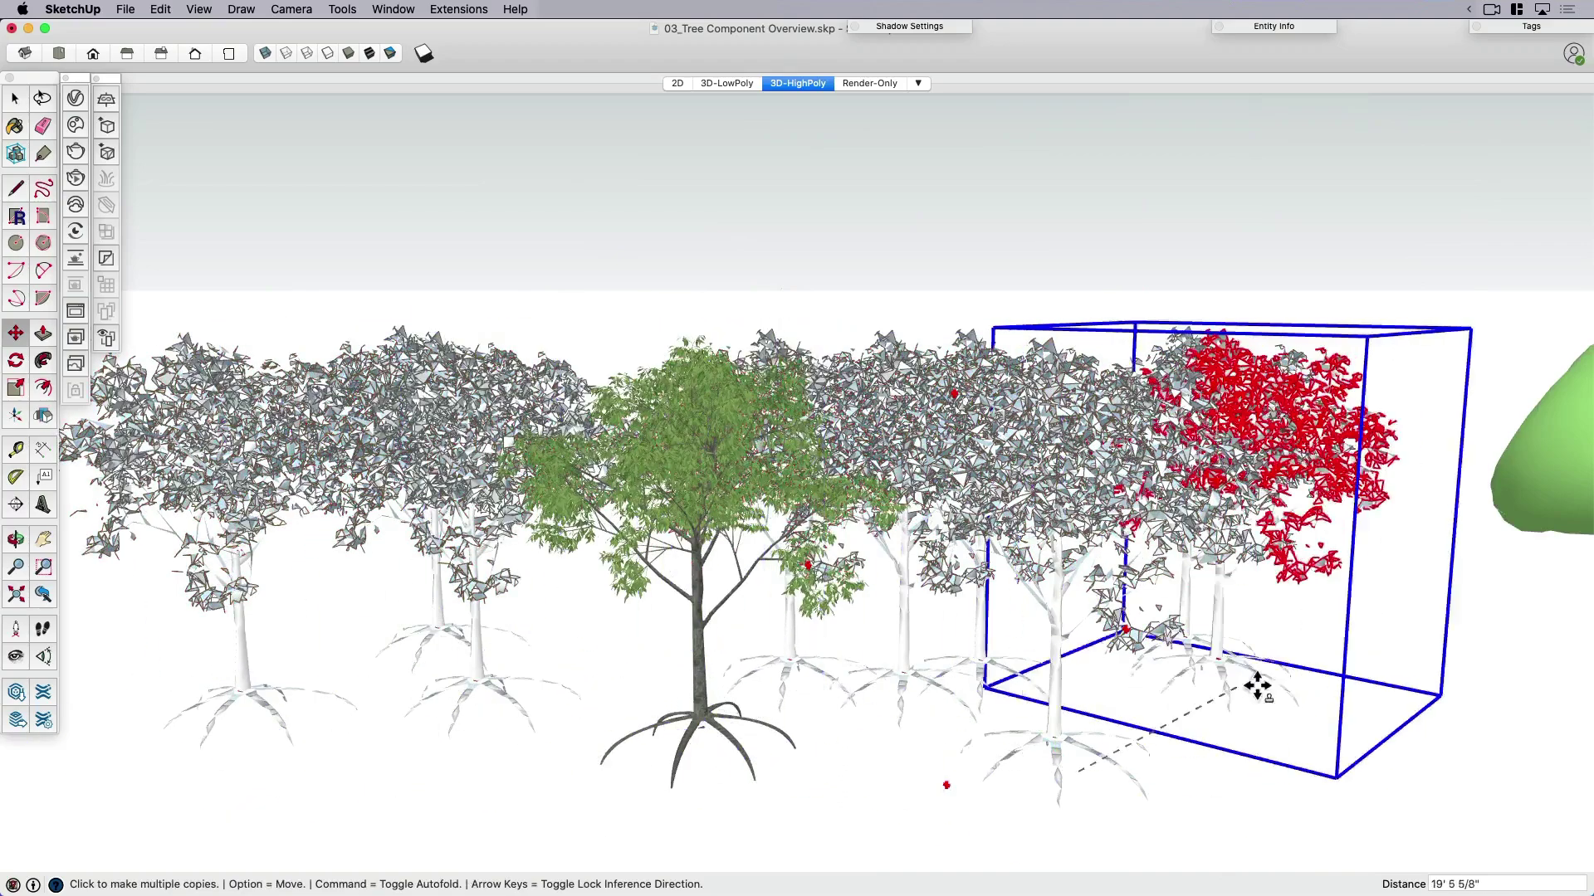
{"action": "left_click", "coordinate": [1168, 717]}
{"action": "middle_click_drag", "start_coordinate": [1121, 561], "coordinate": [902, 309]}
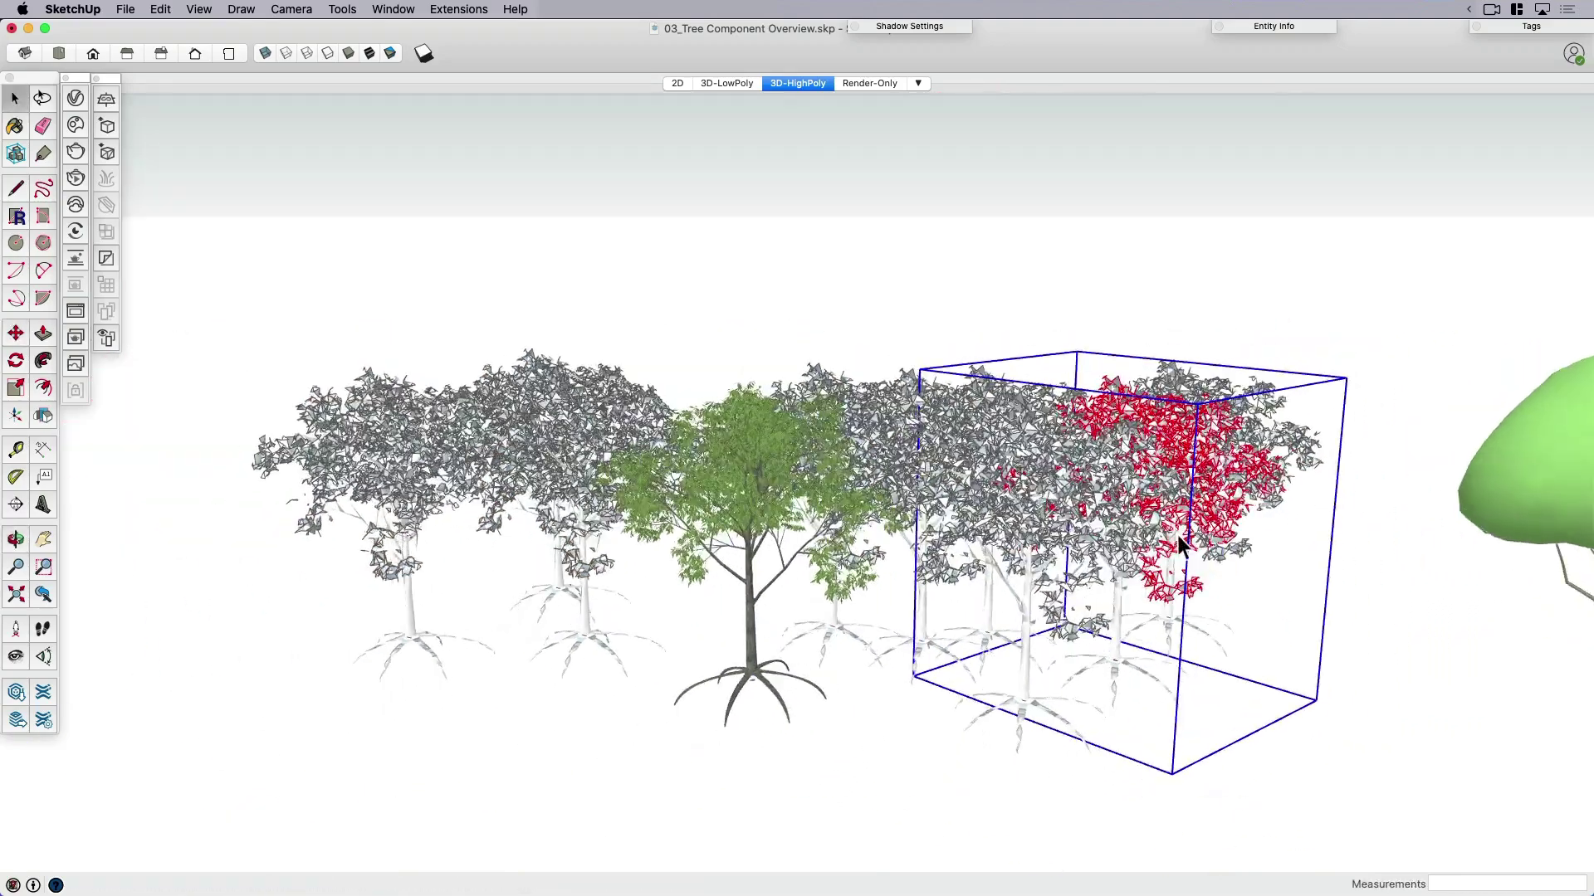
{"action": "key", "text": "h"}
{"action": "left_click", "coordinate": [15, 98]}
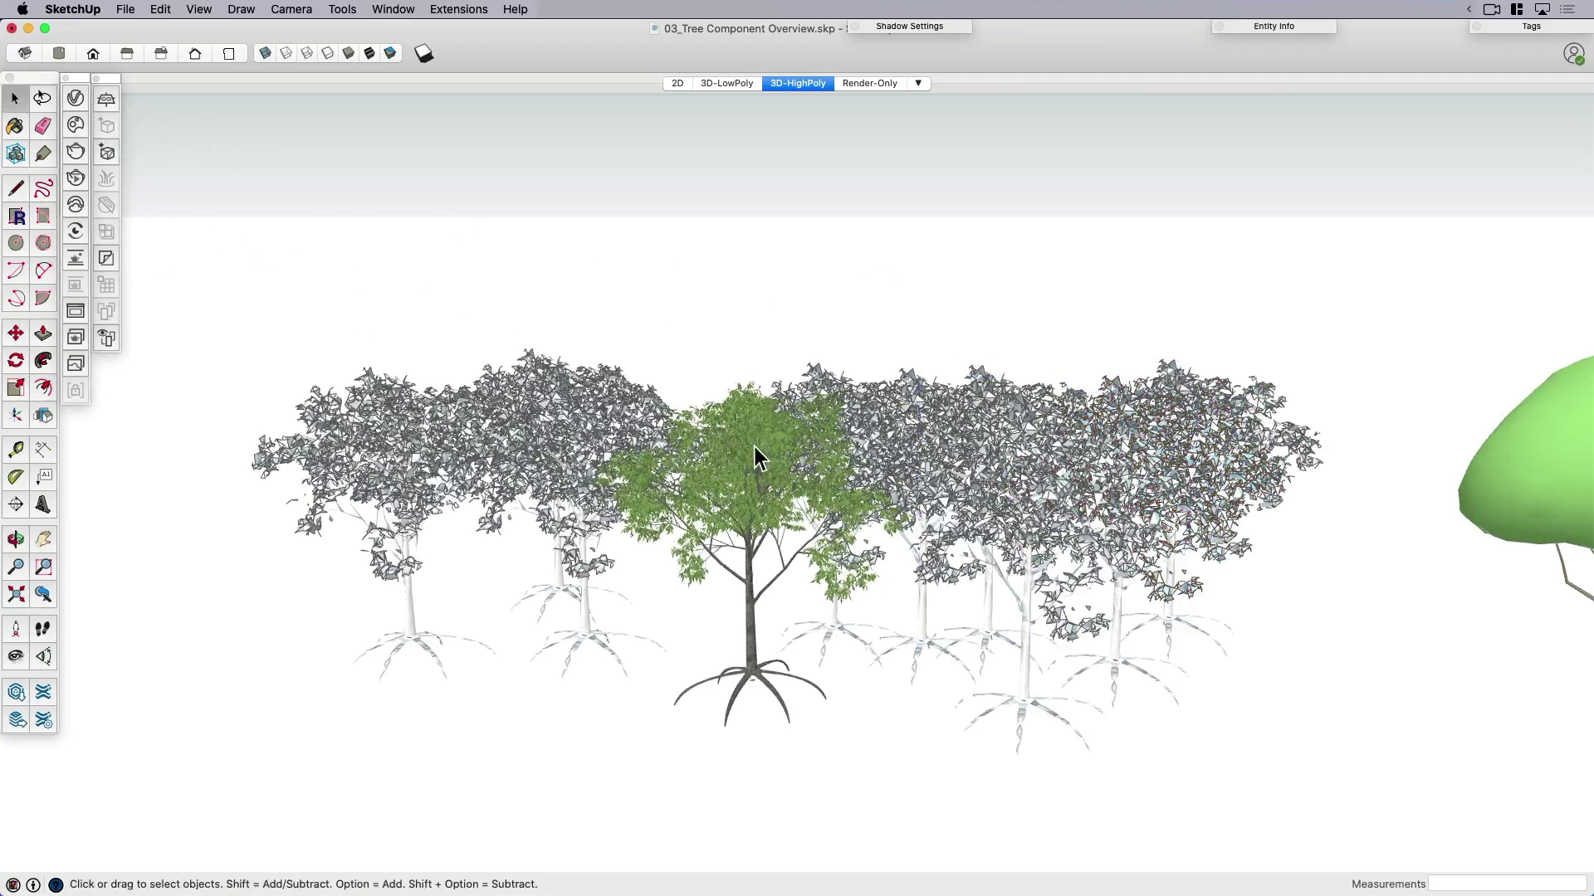
{"action": "left_click", "coordinate": [755, 447]}
{"action": "left_click", "coordinate": [105, 125]}
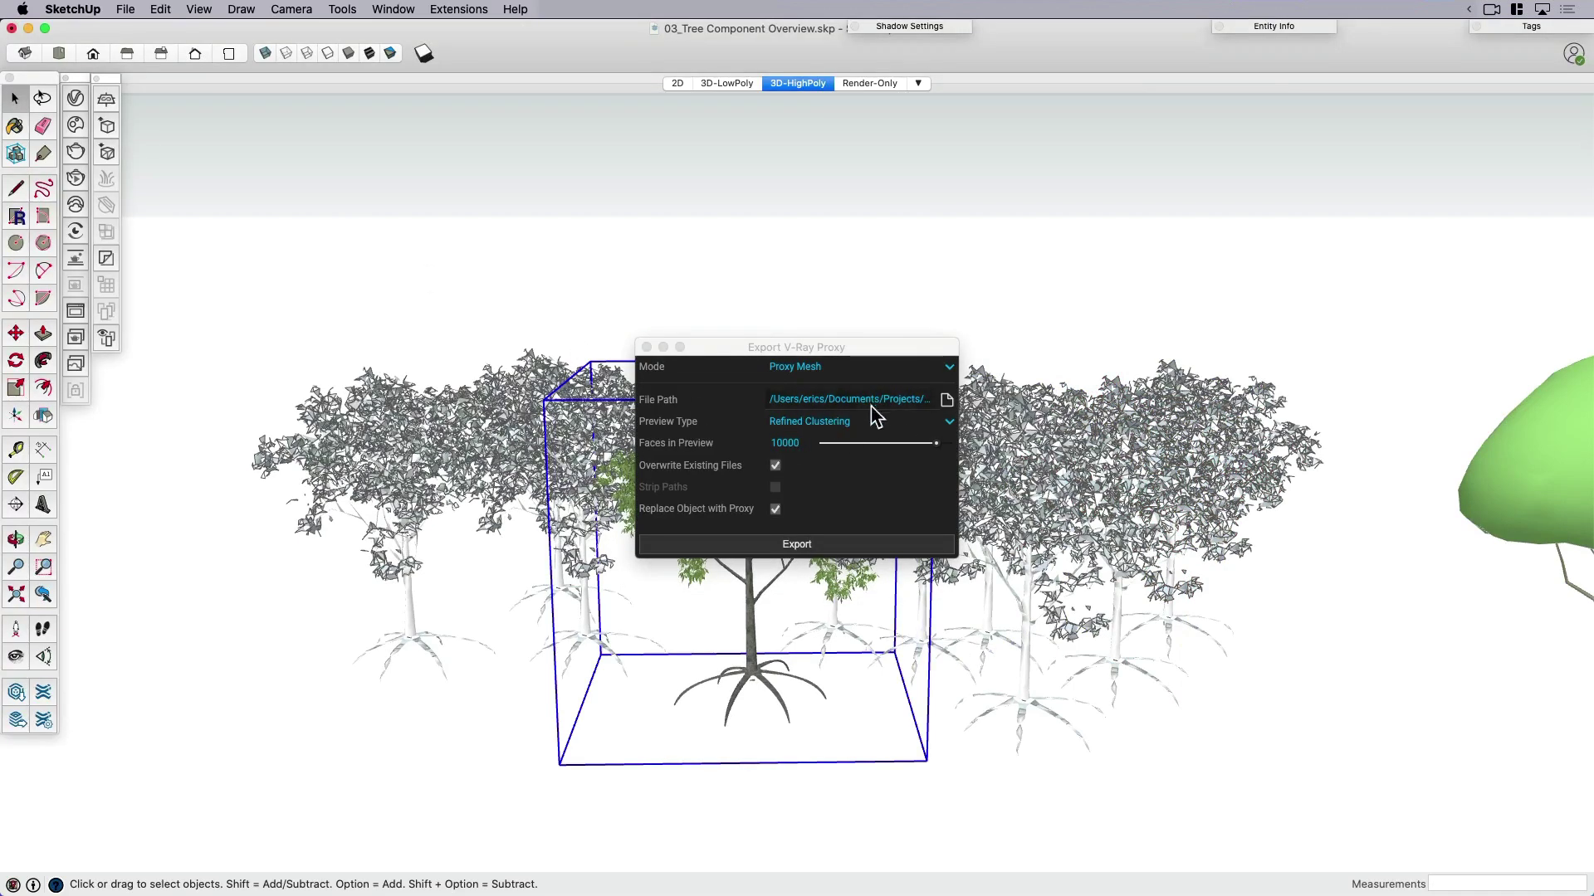
{"action": "mouse_move", "coordinate": [935, 443]}
{"action": "left_mouse_down"}
{"action": "mouse_move", "coordinate": [874, 446]}
{"action": "mouse_move", "coordinate": [949, 444]}
{"action": "left_mouse_up"}
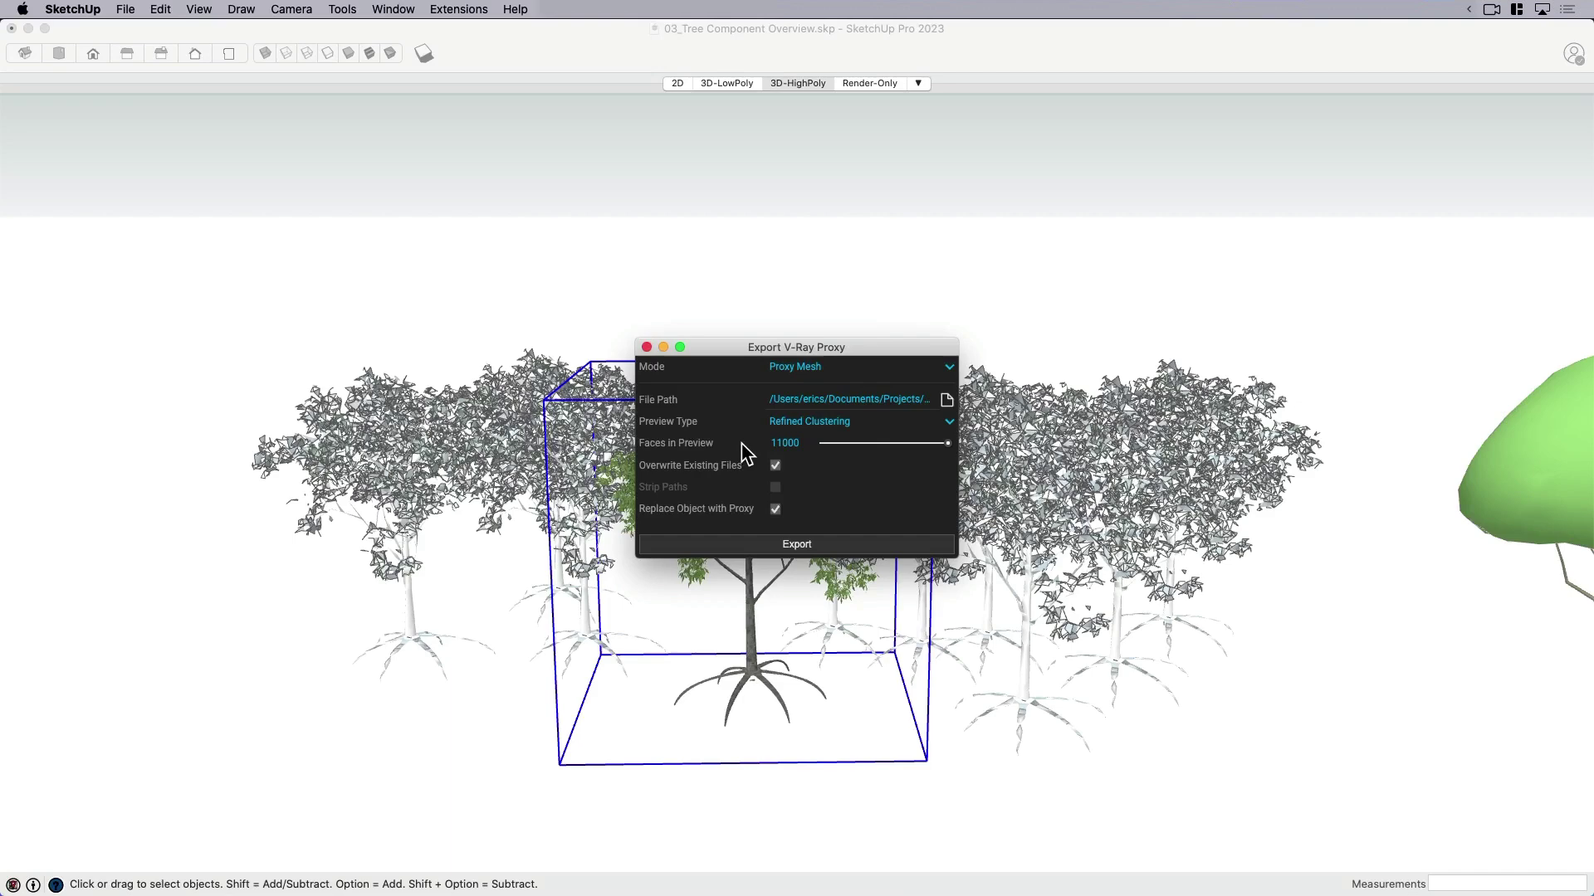
{"action": "left_click", "coordinate": [646, 348]}
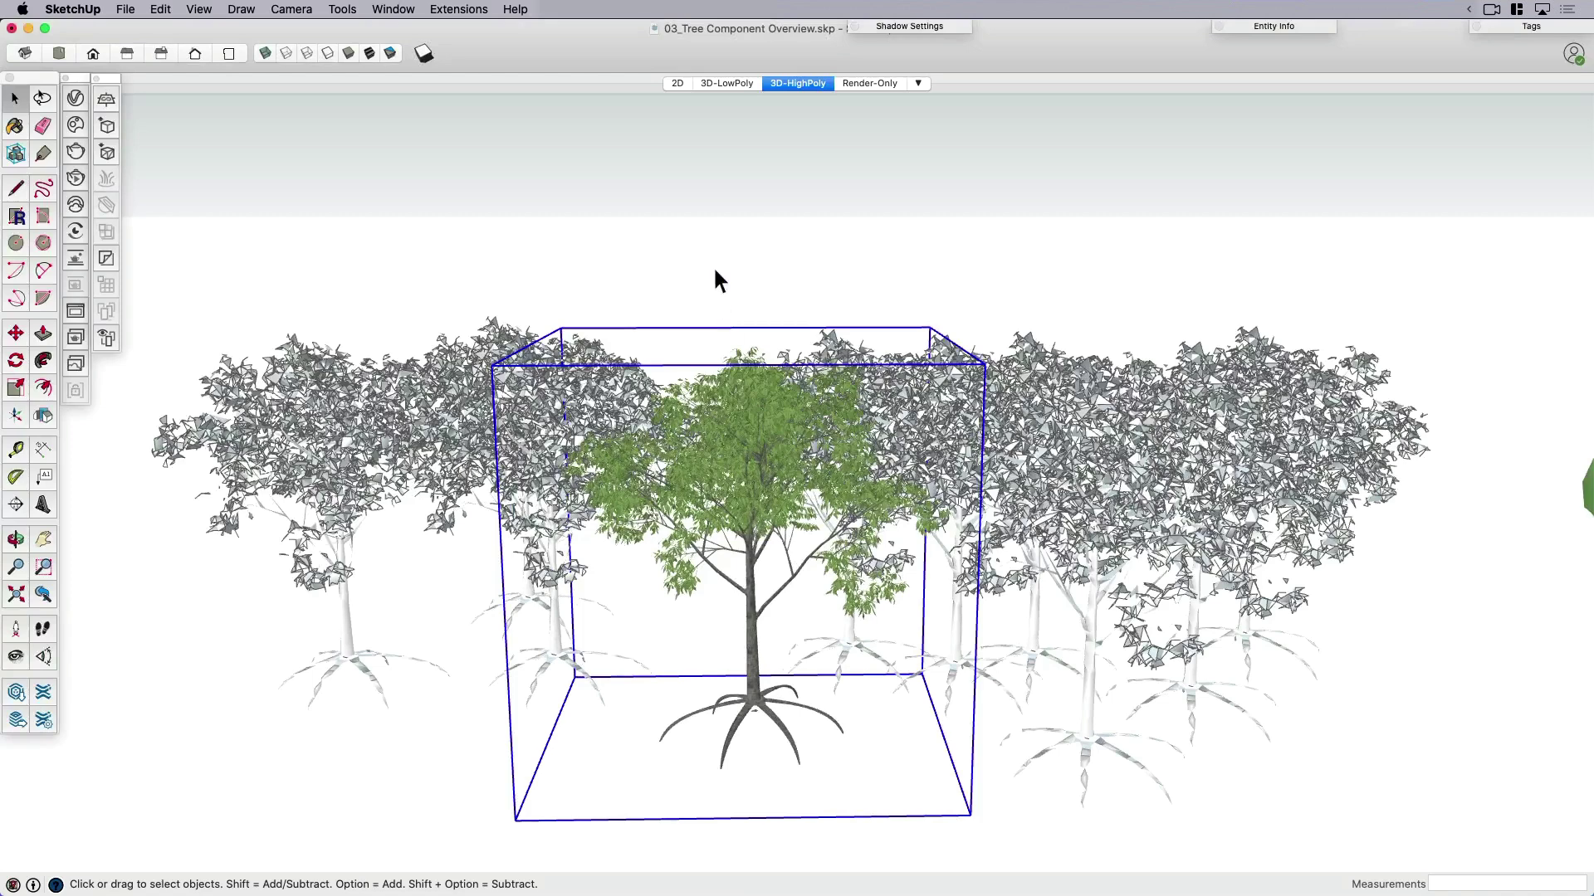
Start a V-Ray render of the tree row, then stop it and close the frame buffer
{"action": "left_click", "coordinate": [722, 299]}
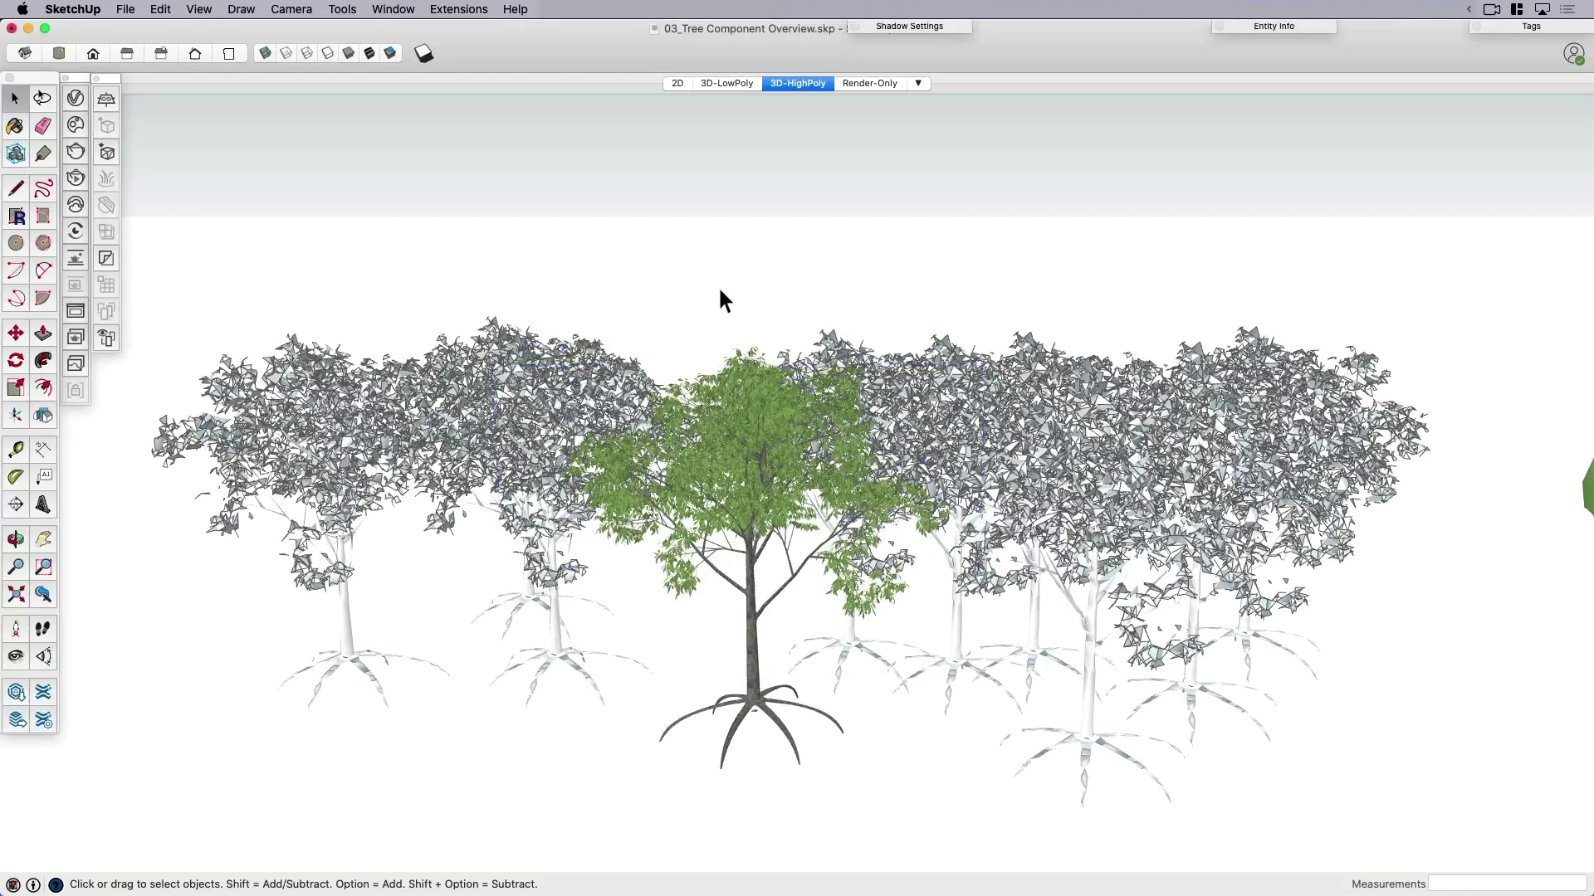
{"action": "left_click", "coordinate": [74, 178]}
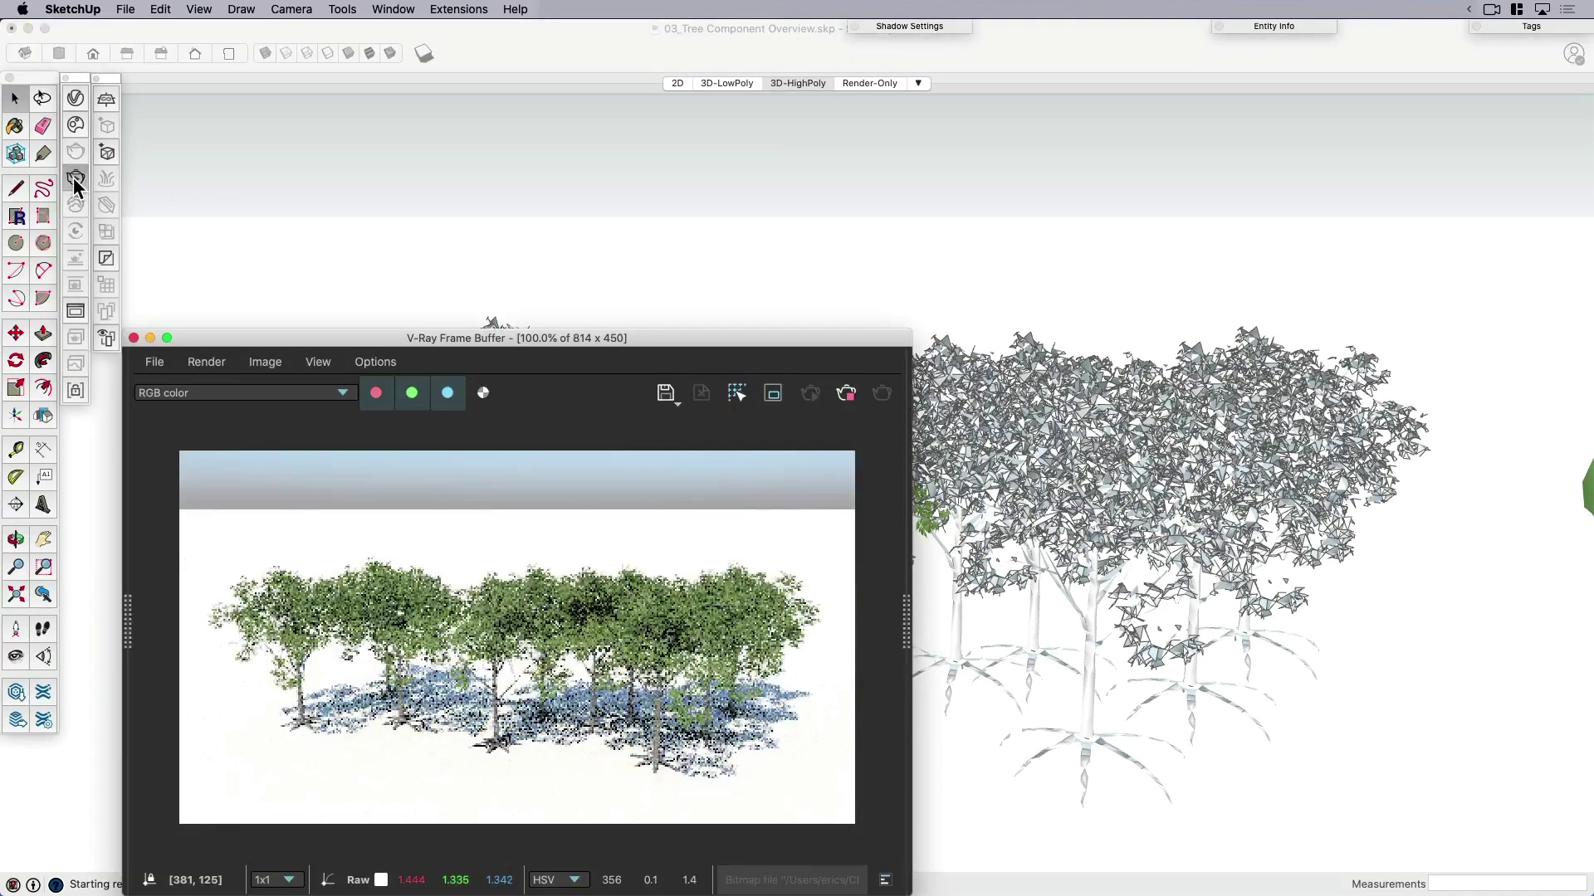
{"action": "left_click", "coordinate": [1160, 525]}
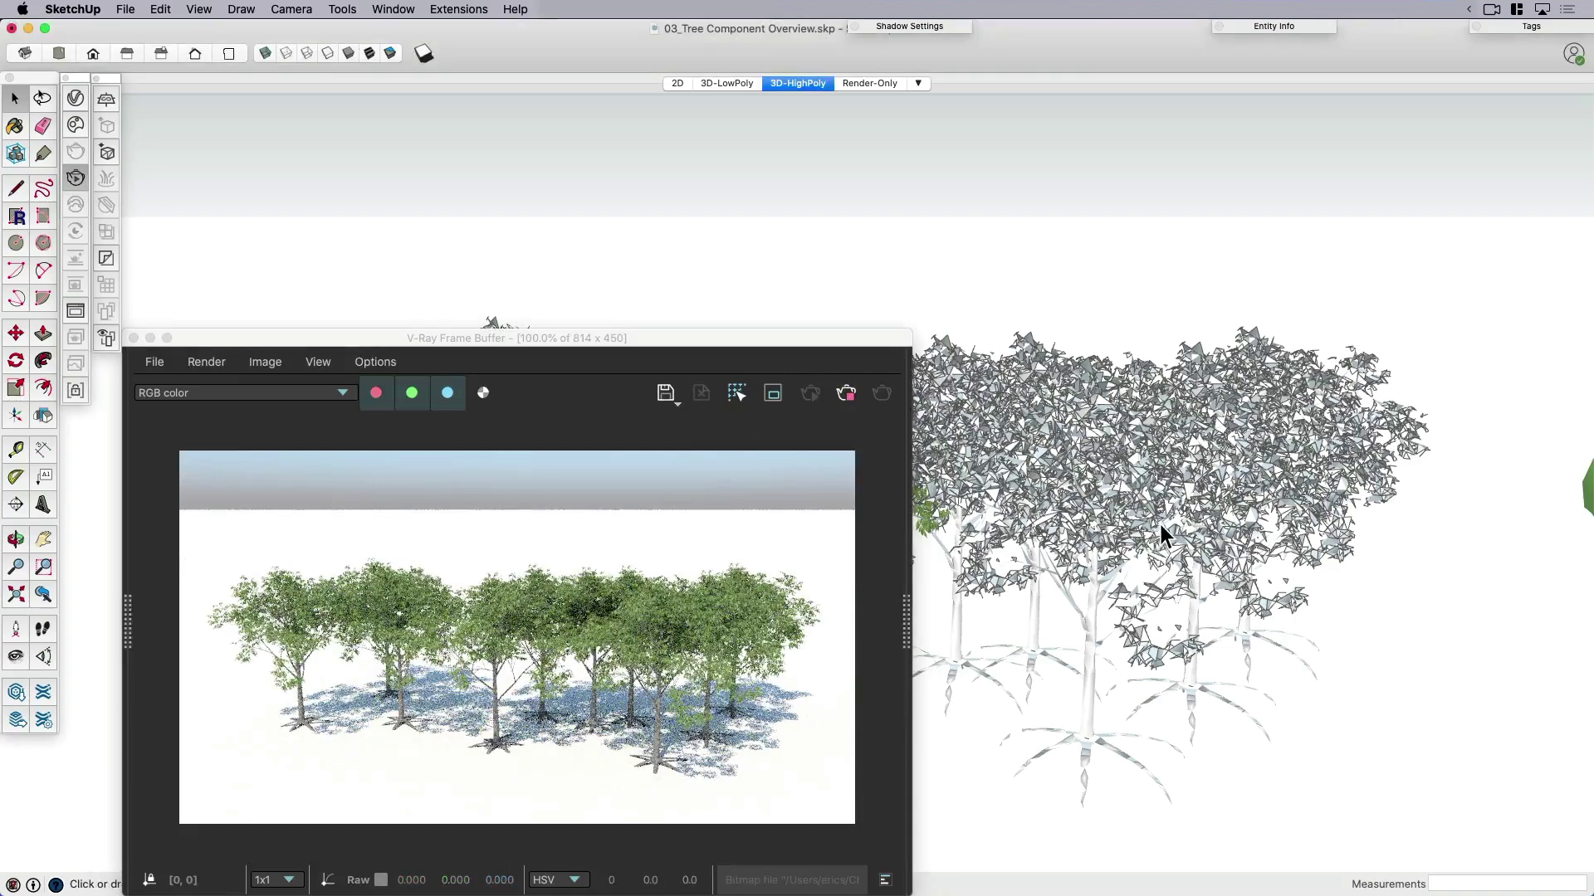
{"action": "scroll", "coordinate": [1160, 523], "scroll_direction": "up", "scroll_amount": 2}
{"action": "scroll", "coordinate": [1162, 524], "scroll_direction": "up", "scroll_amount": 2}
{"action": "scroll", "coordinate": [1161, 525], "scroll_direction": "up", "scroll_amount": 2}
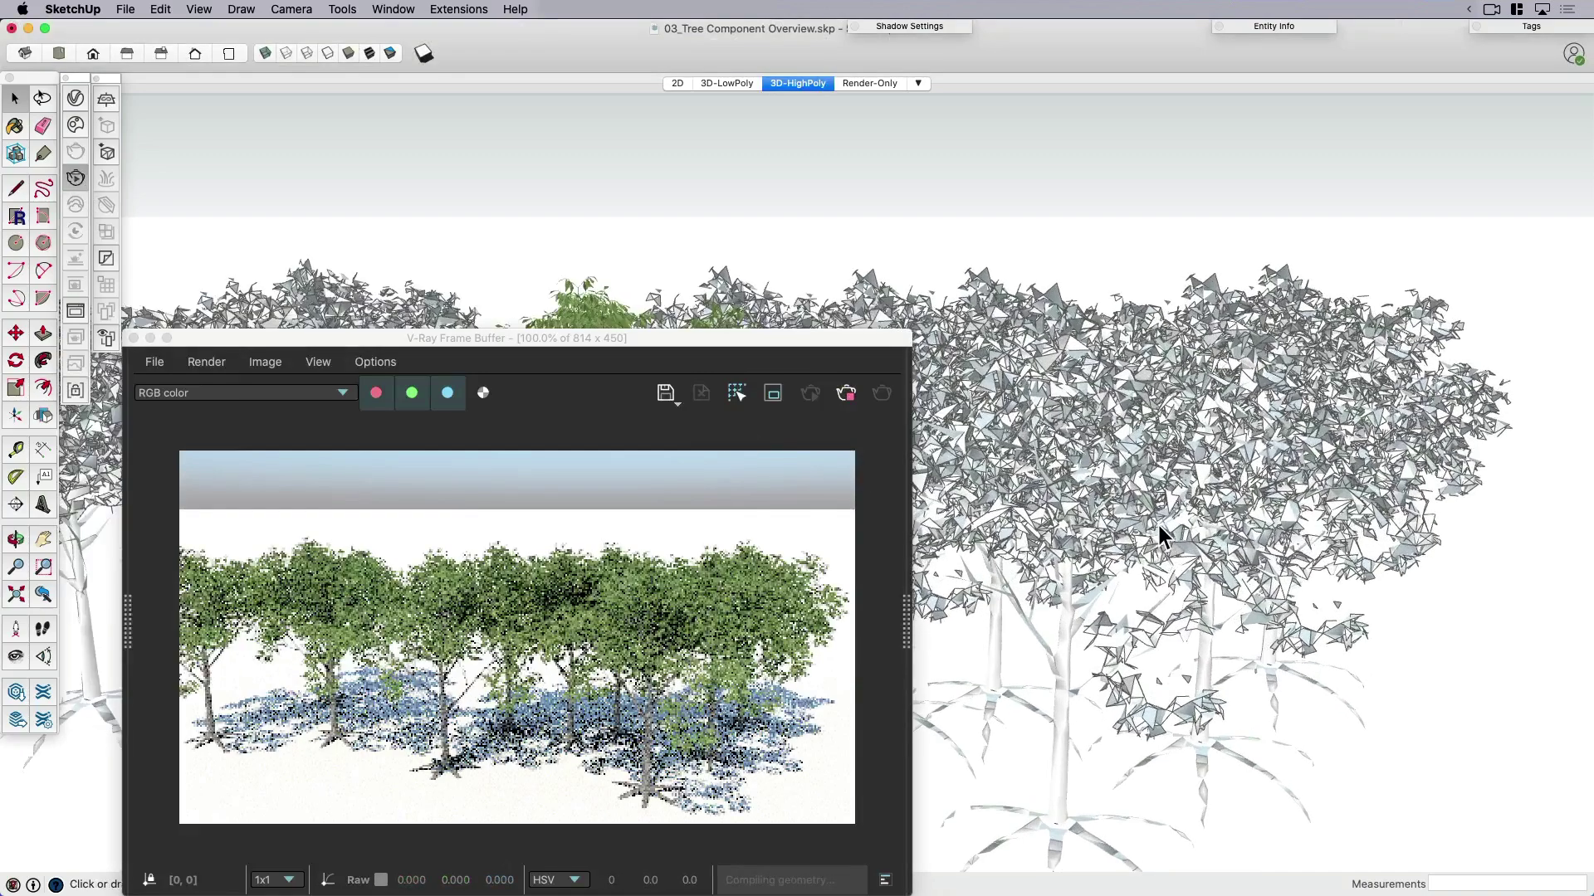
{"action": "scroll", "coordinate": [1161, 525], "scroll_direction": "up", "scroll_amount": 2}
{"action": "scroll", "coordinate": [1159, 526], "scroll_direction": "up", "scroll_amount": 2}
{"action": "scroll", "coordinate": [1159, 526], "scroll_direction": "up", "scroll_amount": 2}
{"action": "scroll", "coordinate": [1159, 526], "scroll_direction": "up", "scroll_amount": 2}
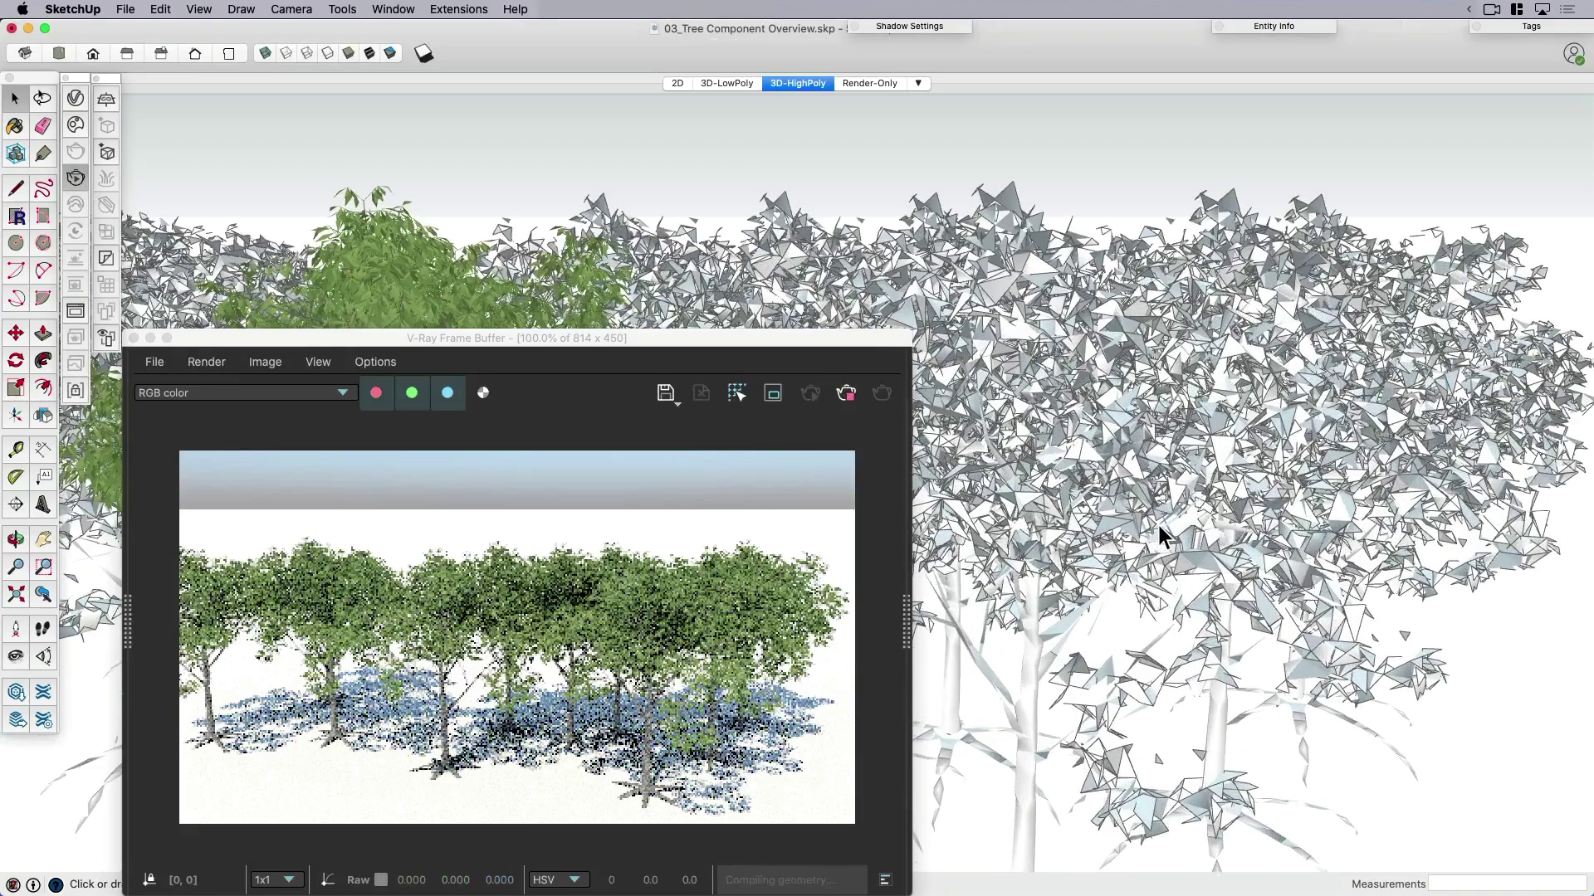
{"action": "scroll", "coordinate": [1160, 525], "scroll_direction": "up", "scroll_amount": 2}
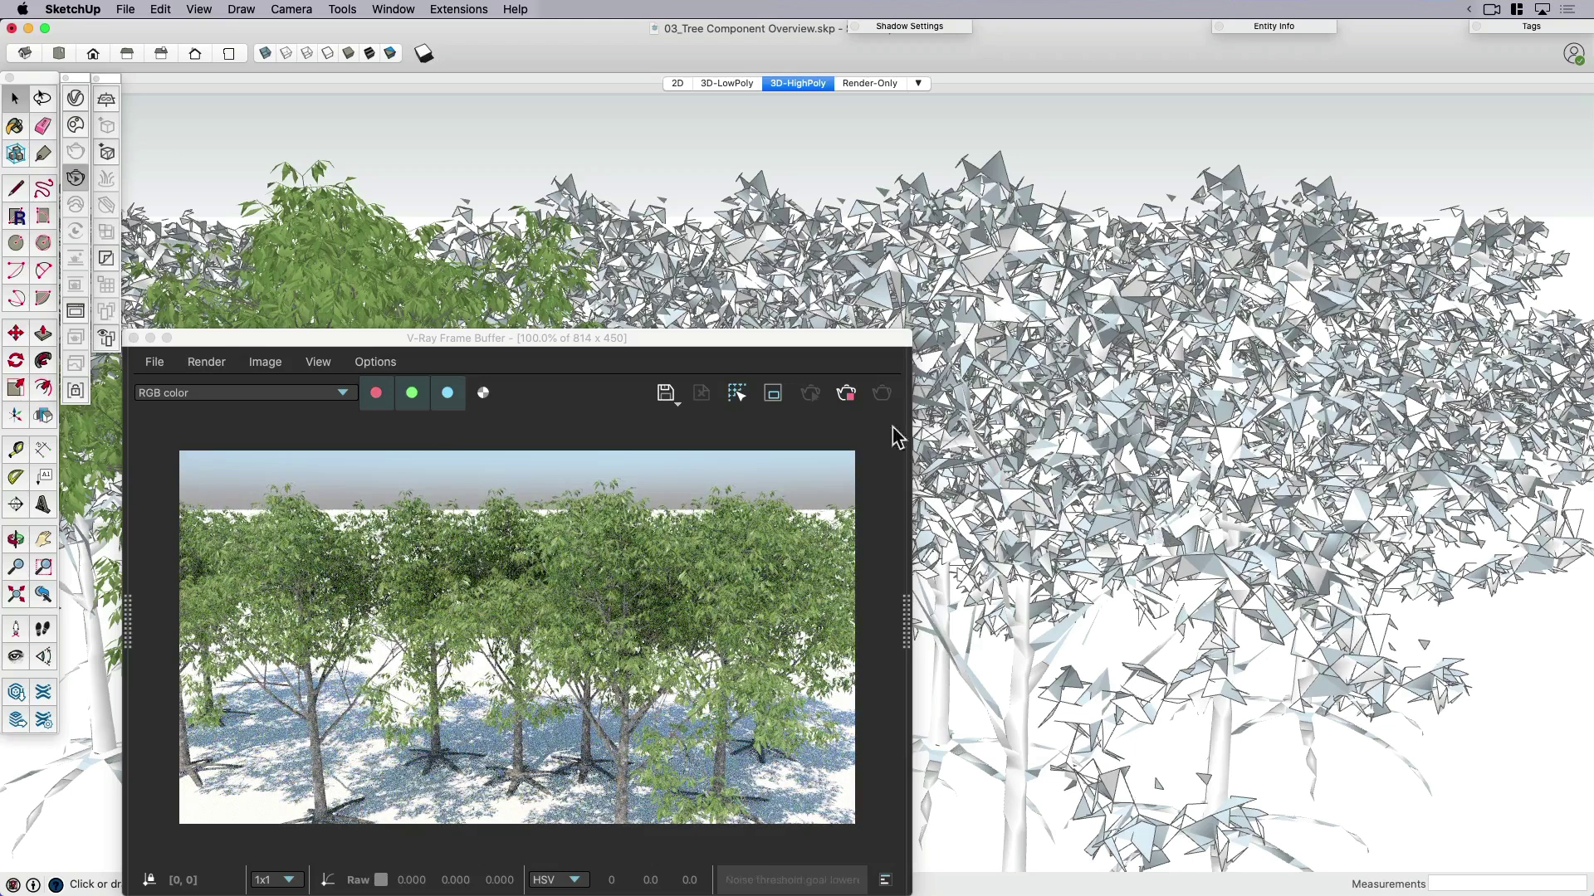
{"action": "left_click", "coordinate": [846, 393]}
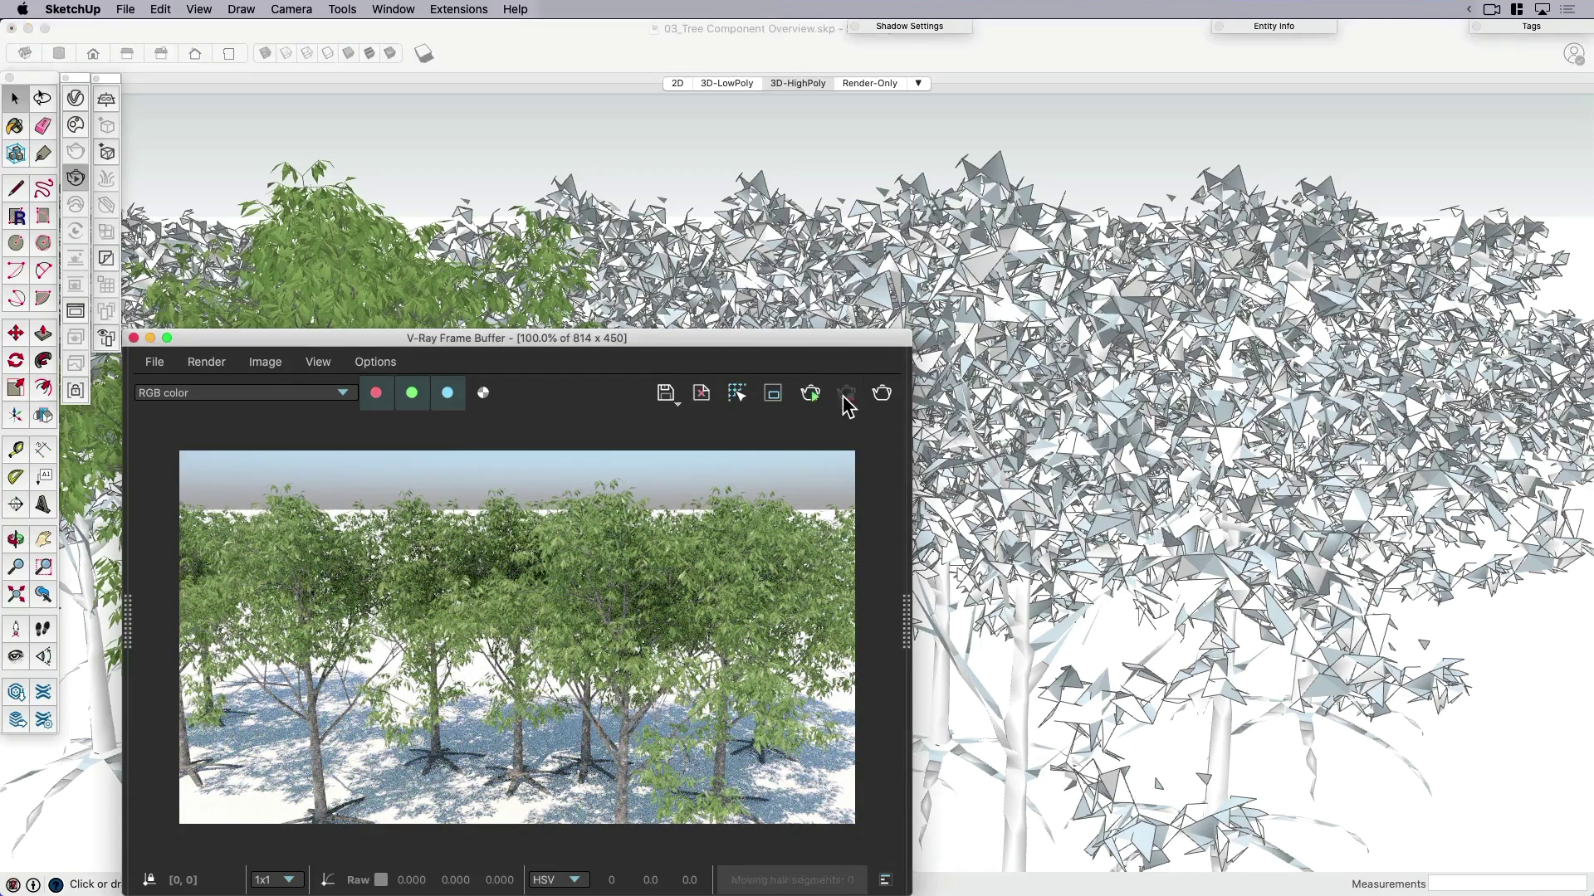
{"action": "left_click", "coordinate": [134, 339]}
{"action": "scroll", "coordinate": [757, 446], "scroll_direction": "up", "scroll_amount": 3}
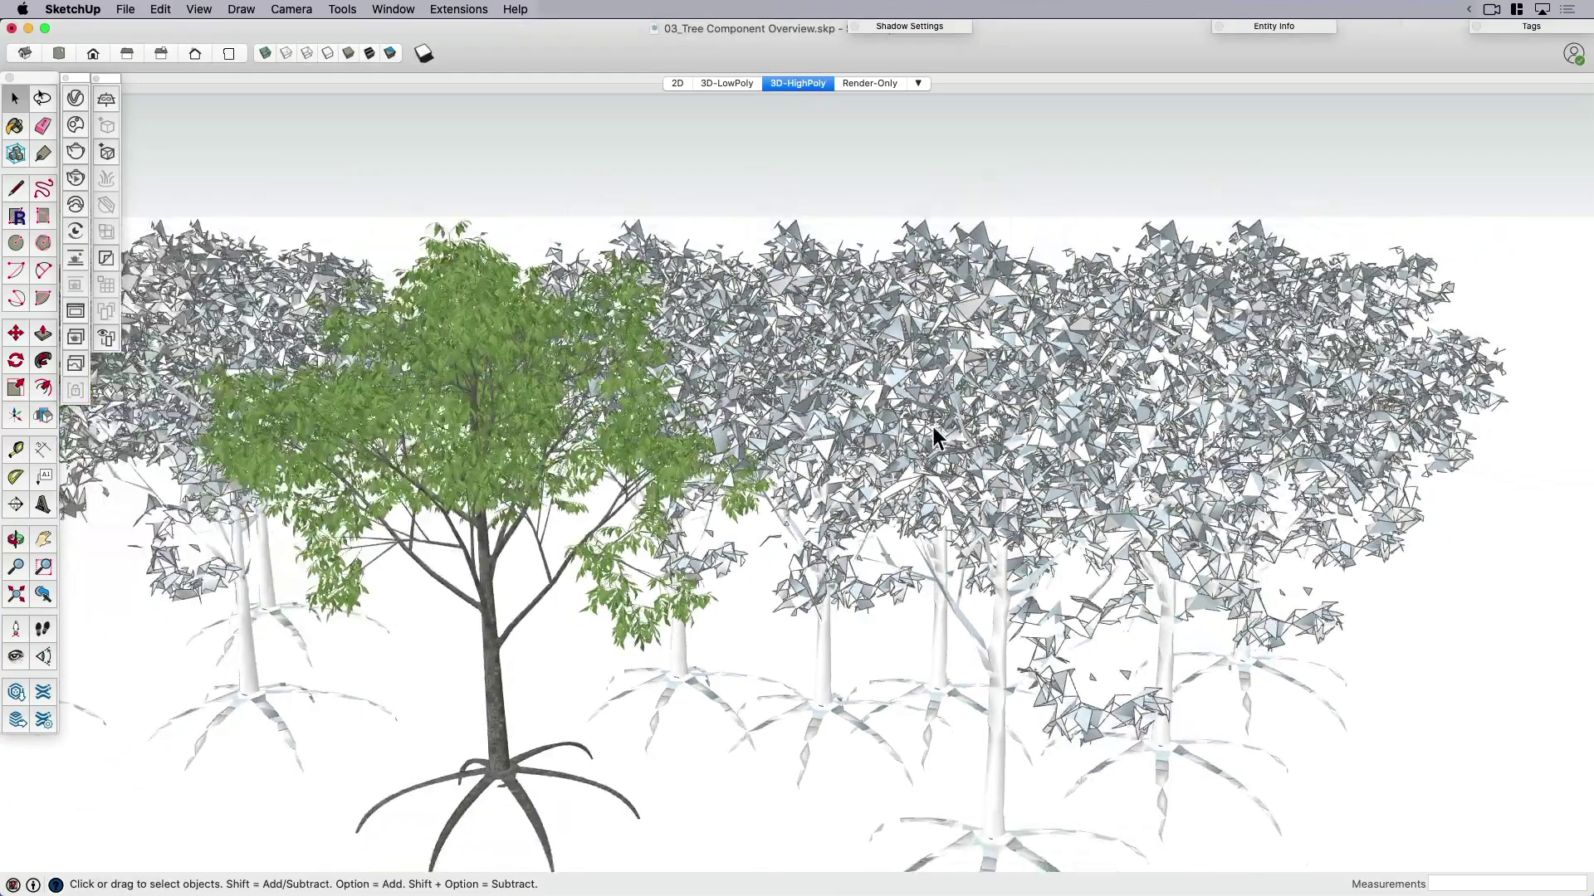
Box-select and delete the high-poly trees on the right side
{"action": "middle_click_drag", "start_coordinate": [1057, 443], "coordinate": [1311, 499]}
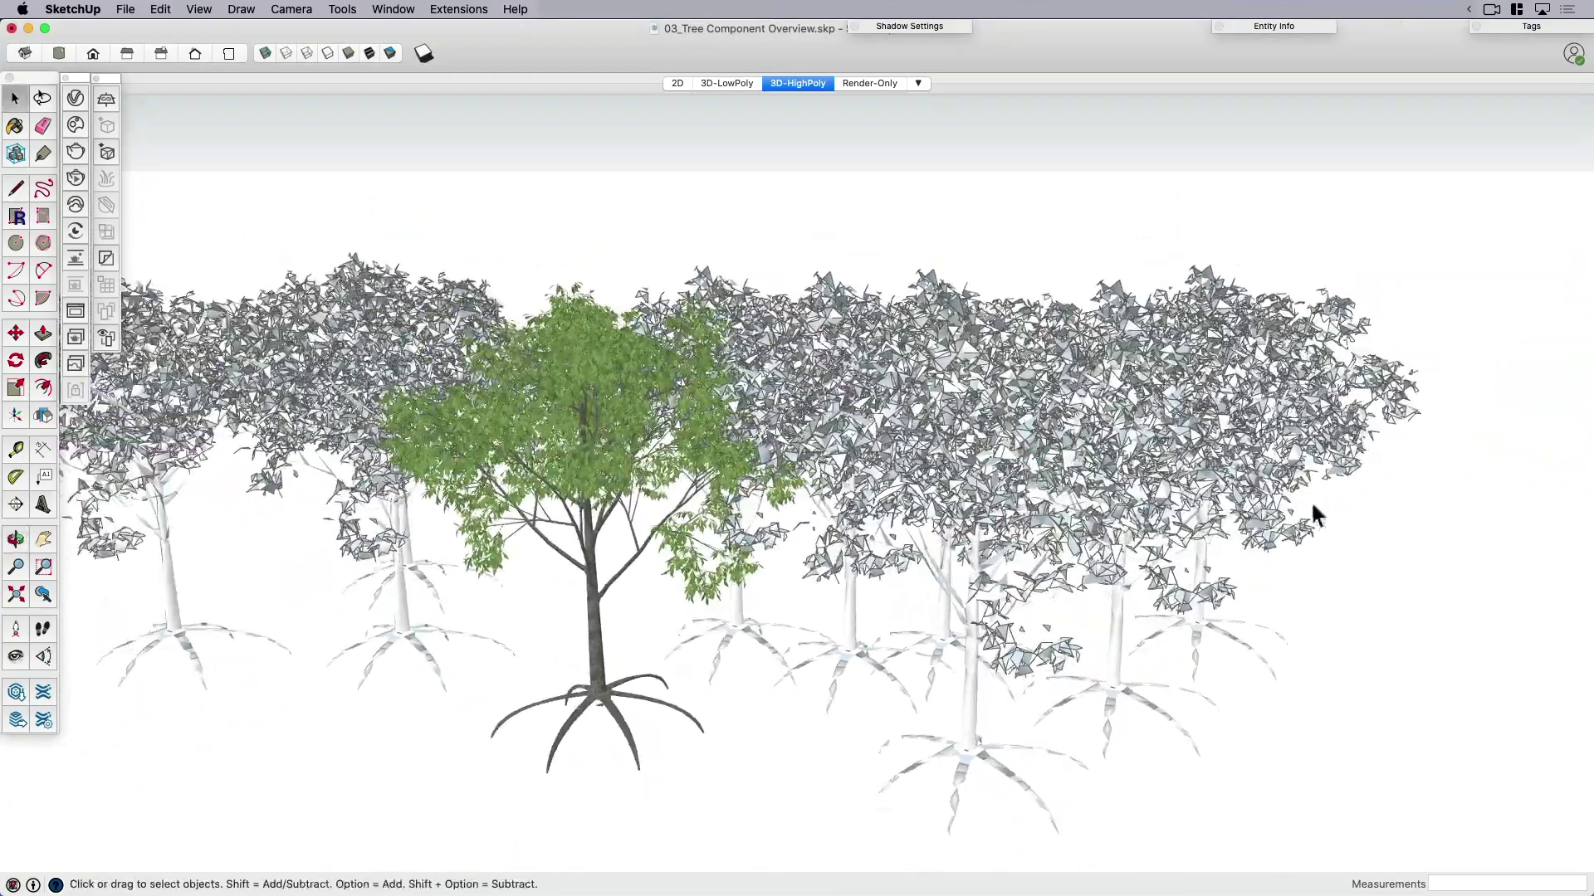
{"action": "left_click_drag", "start_coordinate": [1370, 570], "coordinate": [947, 341]}
{"action": "key", "text": "Delete"}
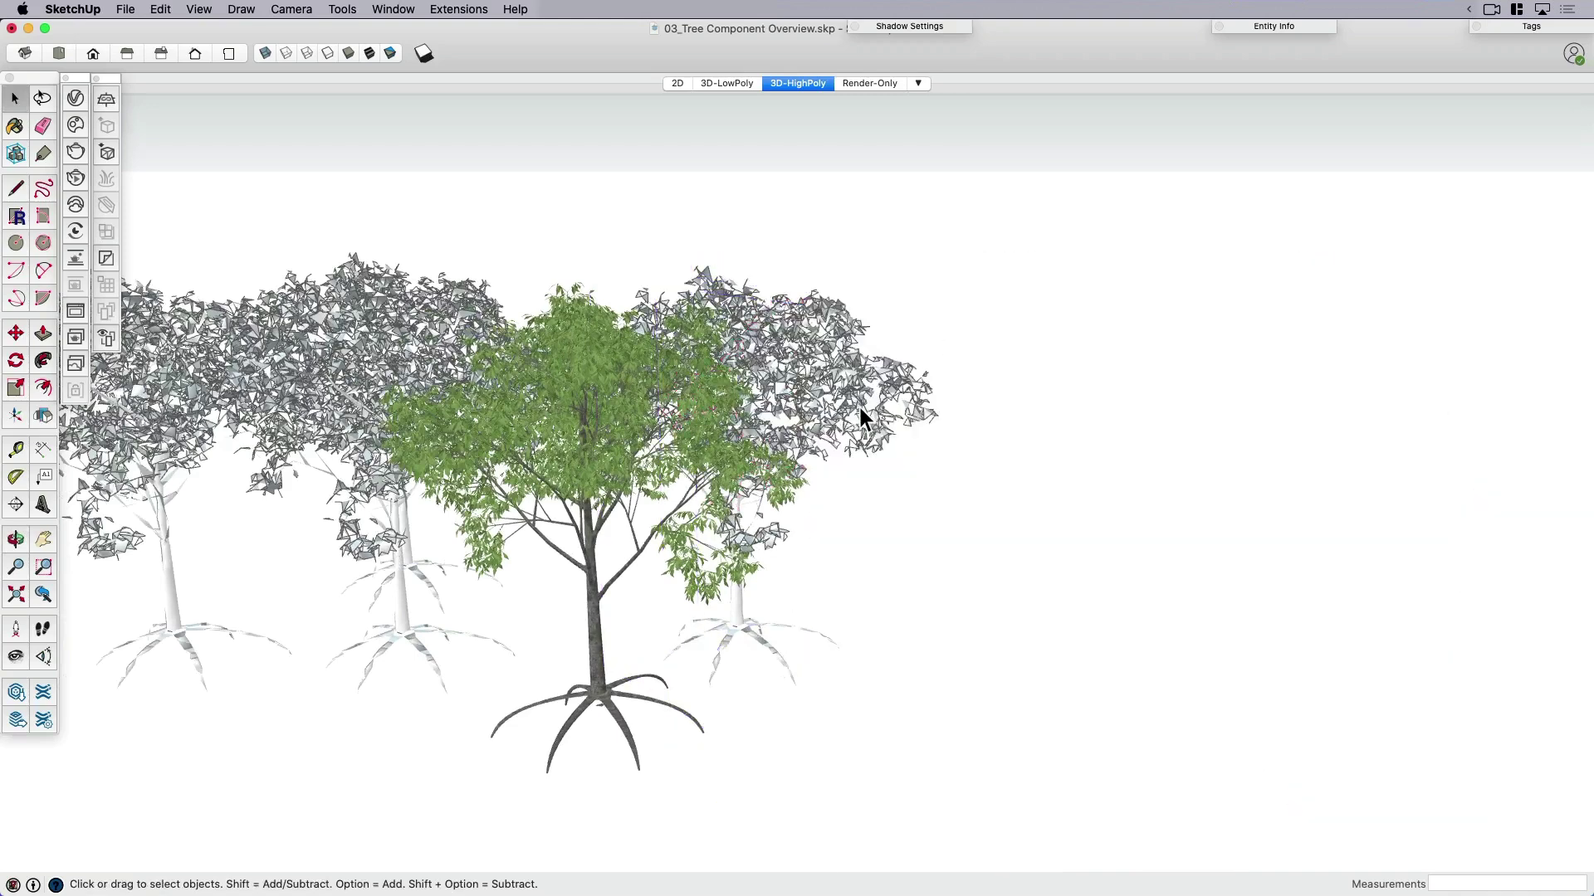
Reframe the remaining trees and select the green high-poly tree
{"action": "middle_click_drag", "start_coordinate": [860, 407], "coordinate": [890, 492]}
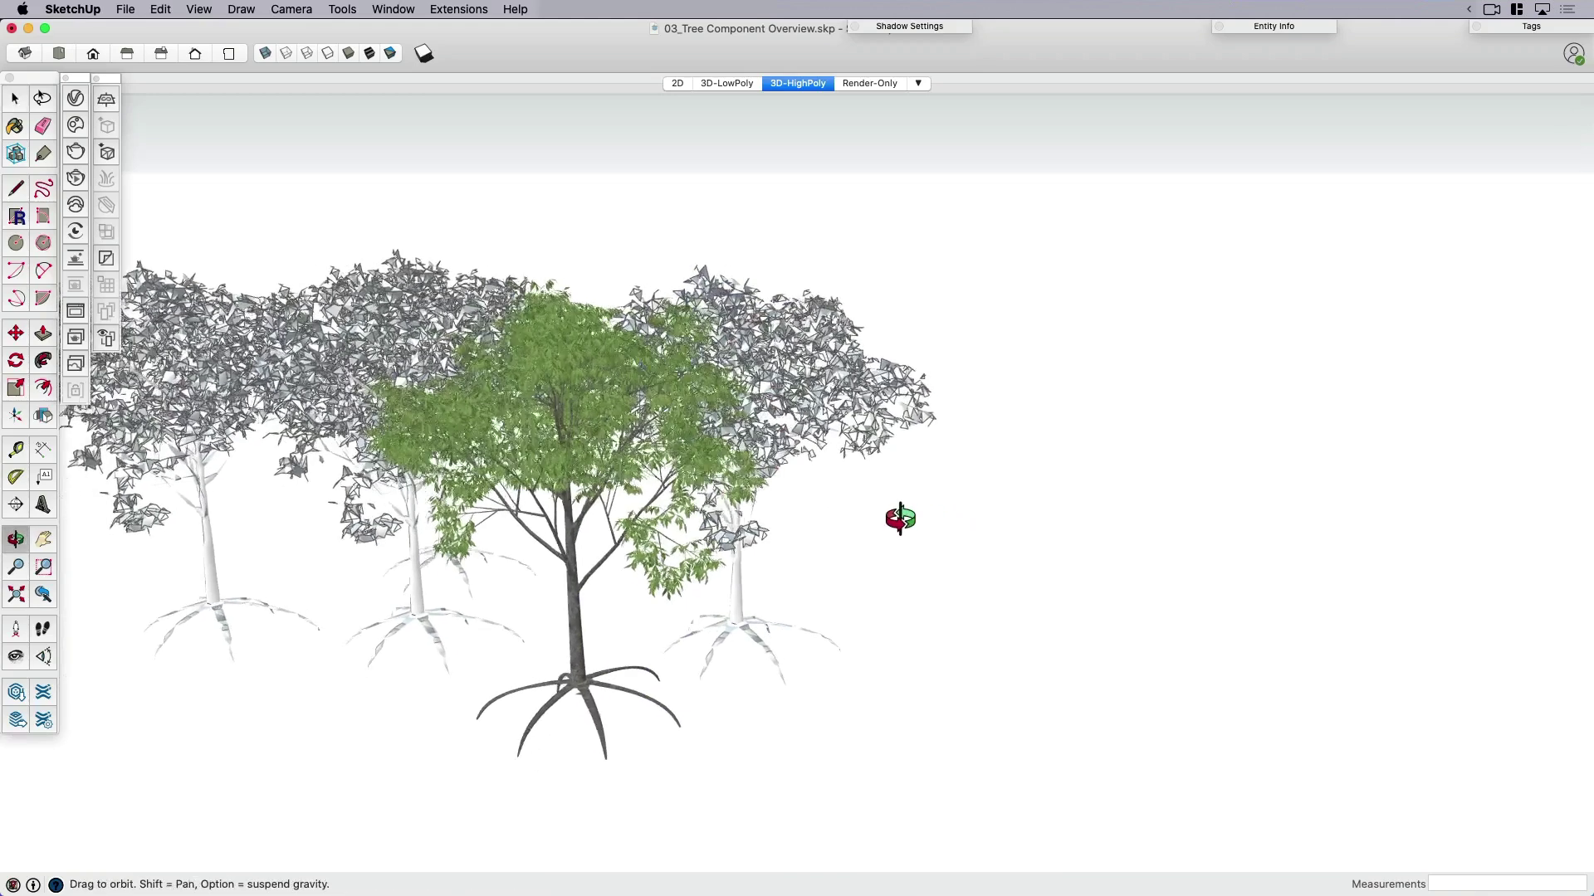
{"action": "key", "text": "h"}
{"action": "key", "text": "space"}
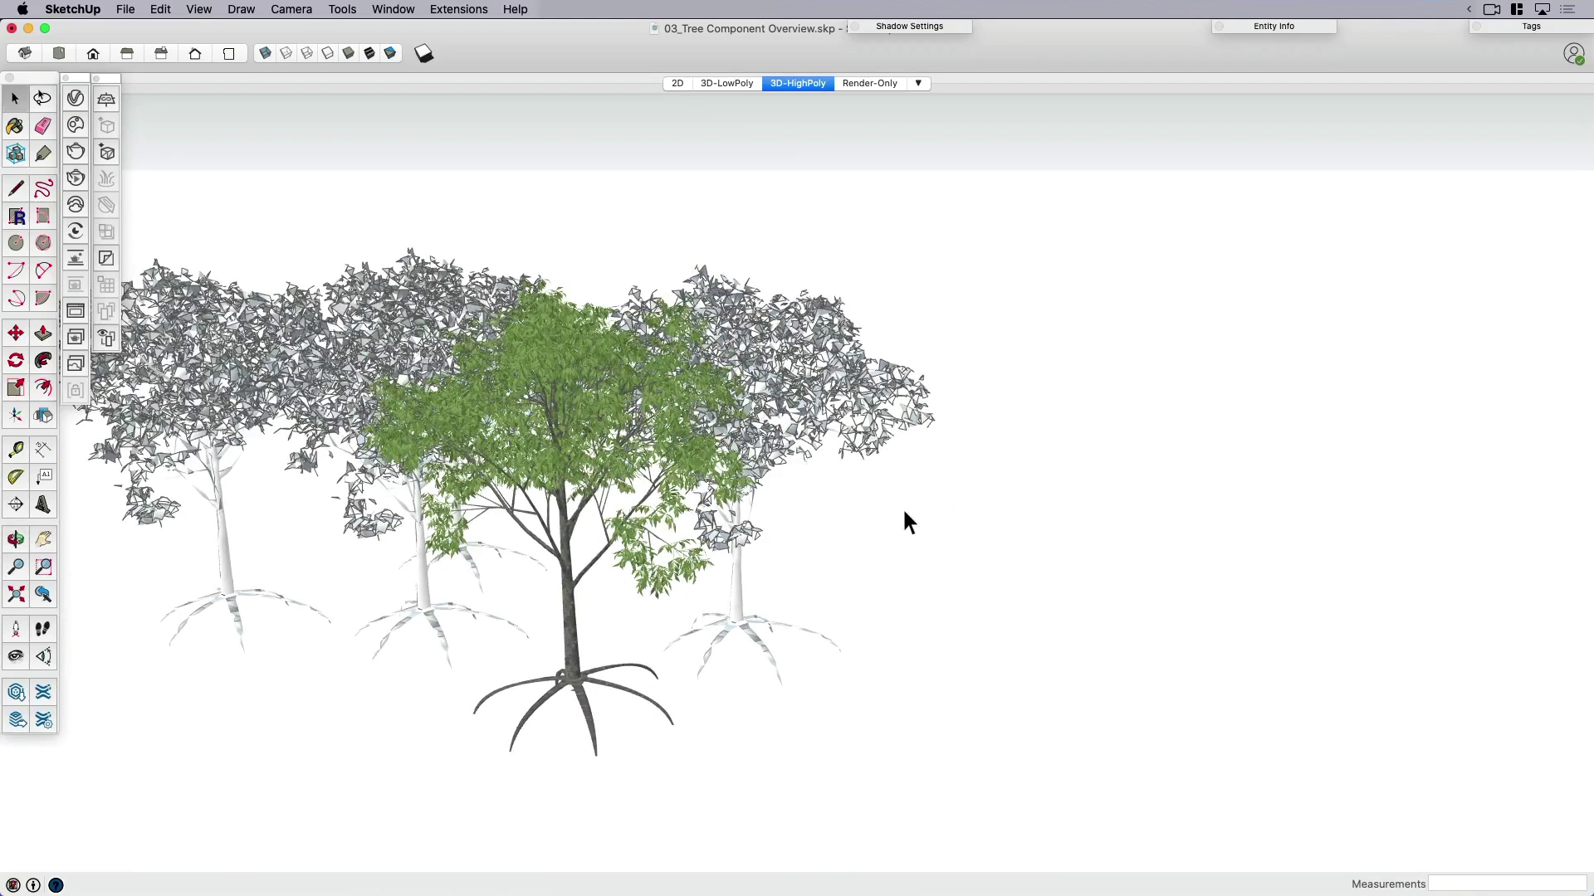
{"action": "middle_click_drag", "start_coordinate": [897, 508], "coordinate": [854, 171]}
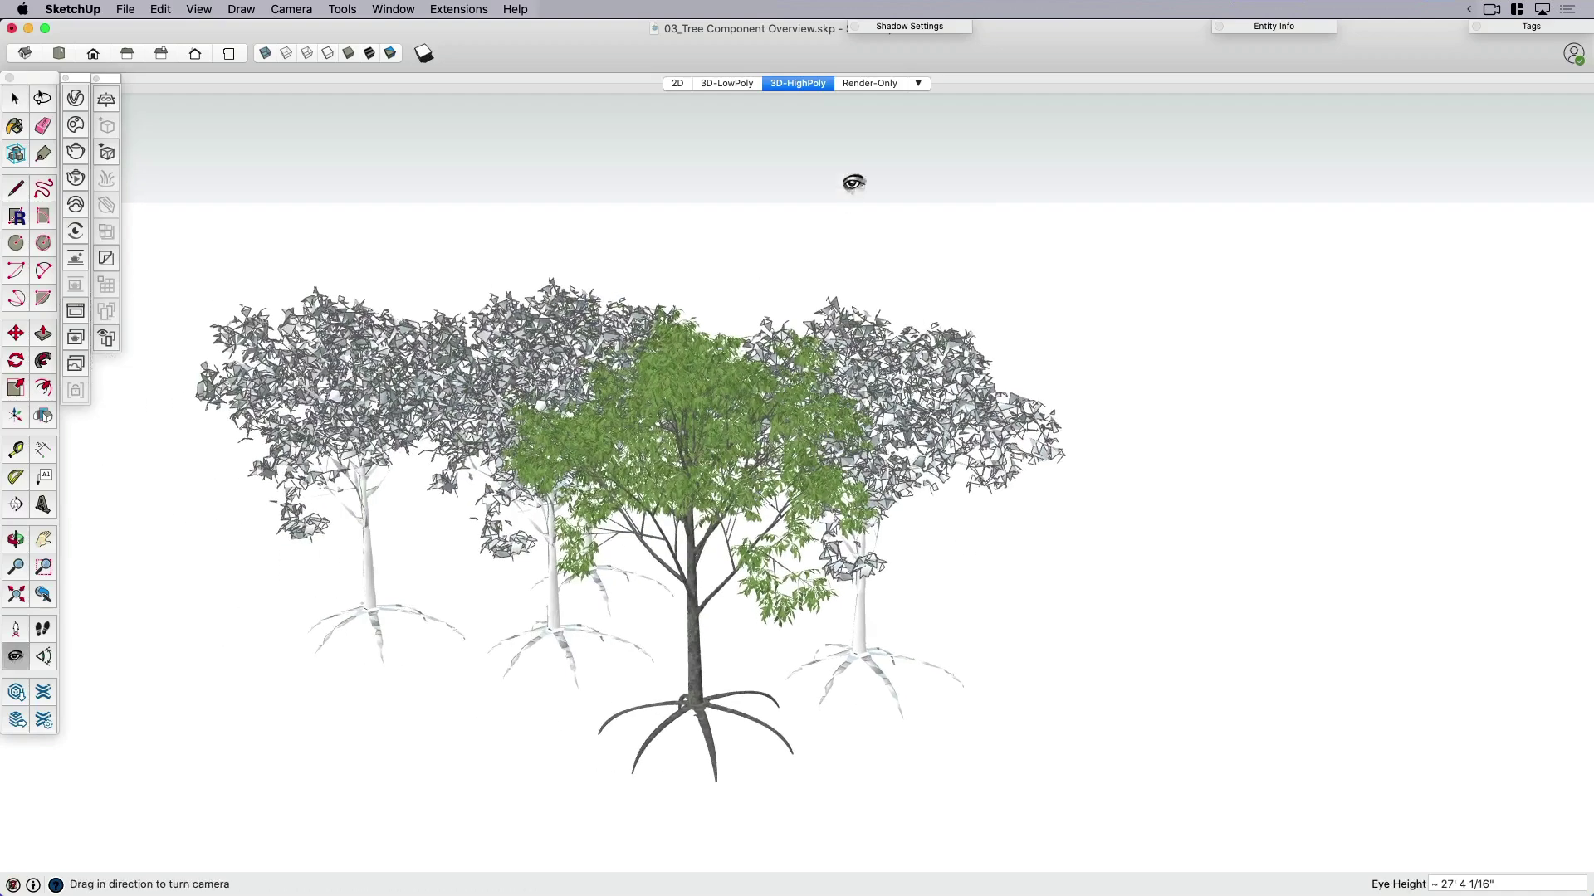
{"action": "scroll", "coordinate": [828, 373], "scroll_direction": "down", "scroll_amount": 1}
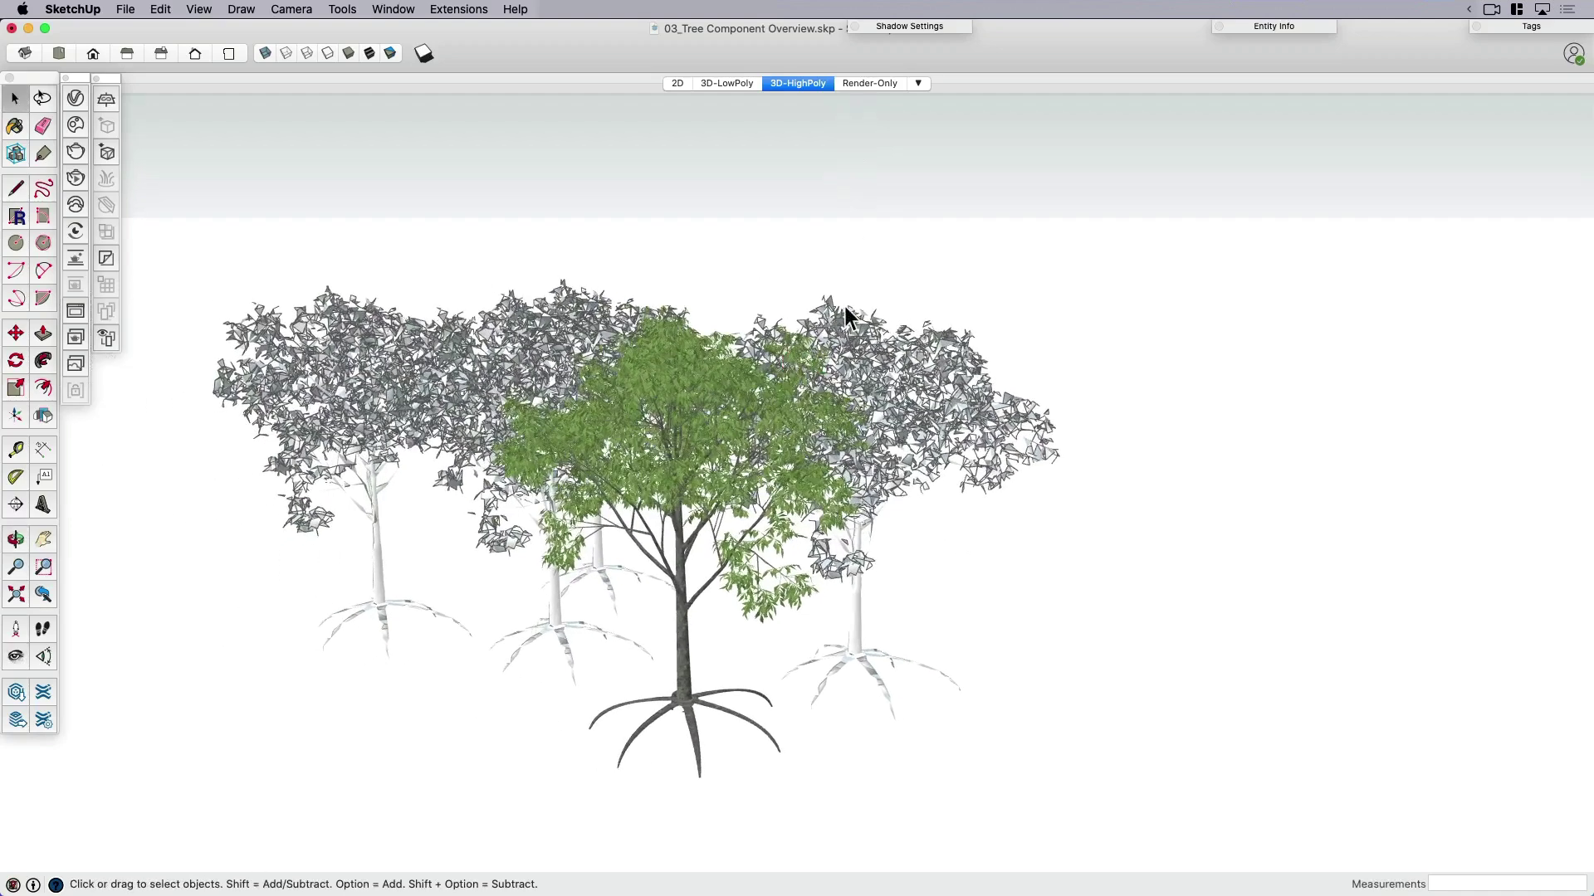
{"action": "left_click", "coordinate": [688, 584]}
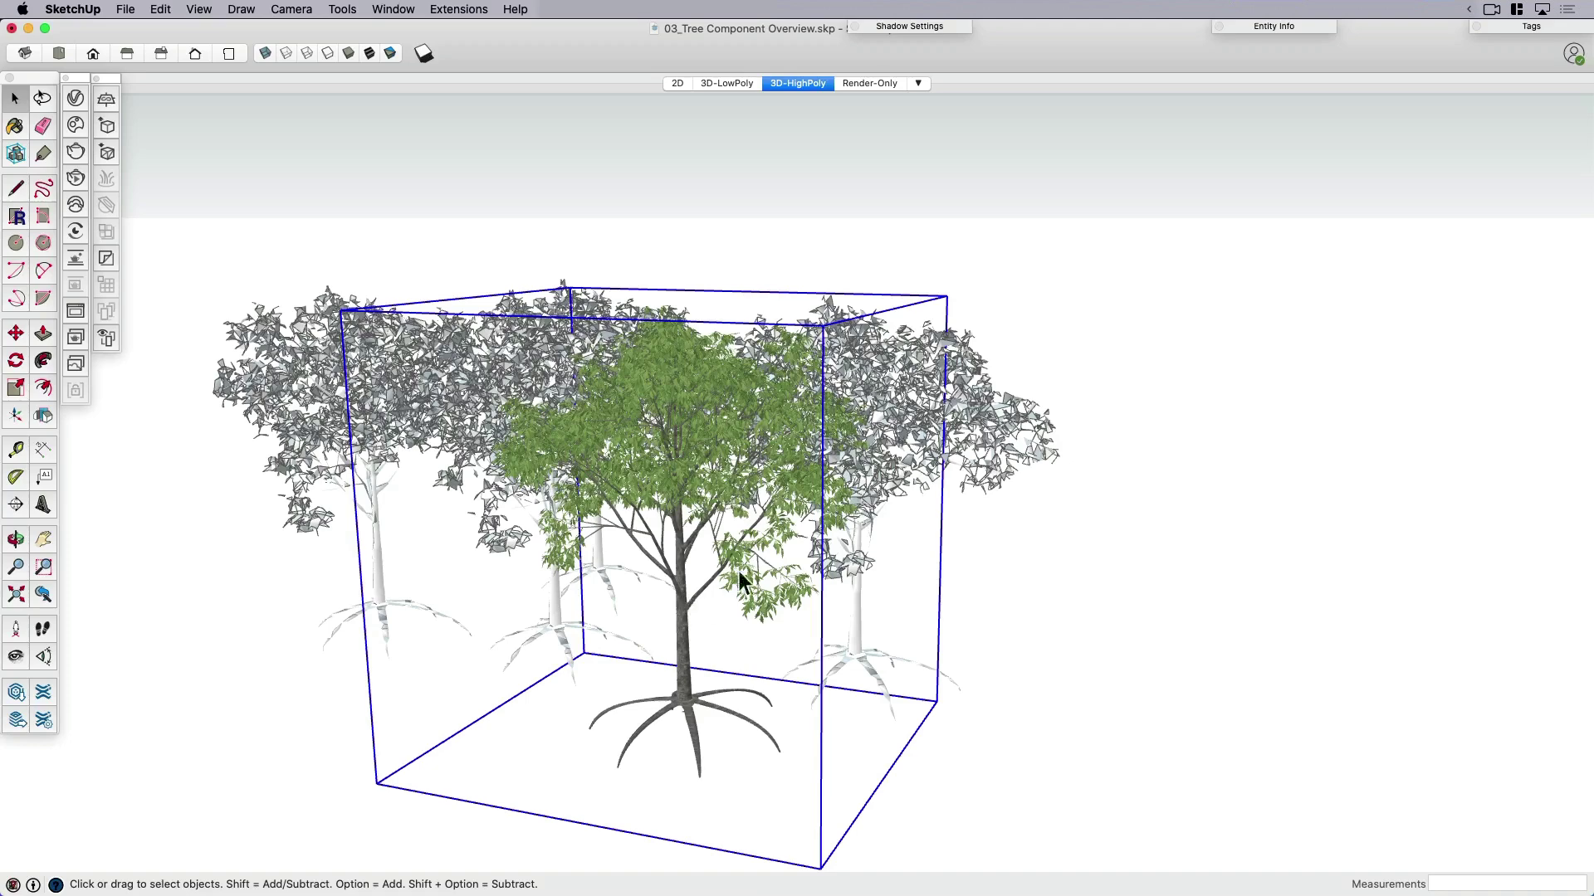
Switch to the Render-Only scene and frame the two low-poly trees lower in view
{"action": "left_click", "coordinate": [807, 162]}
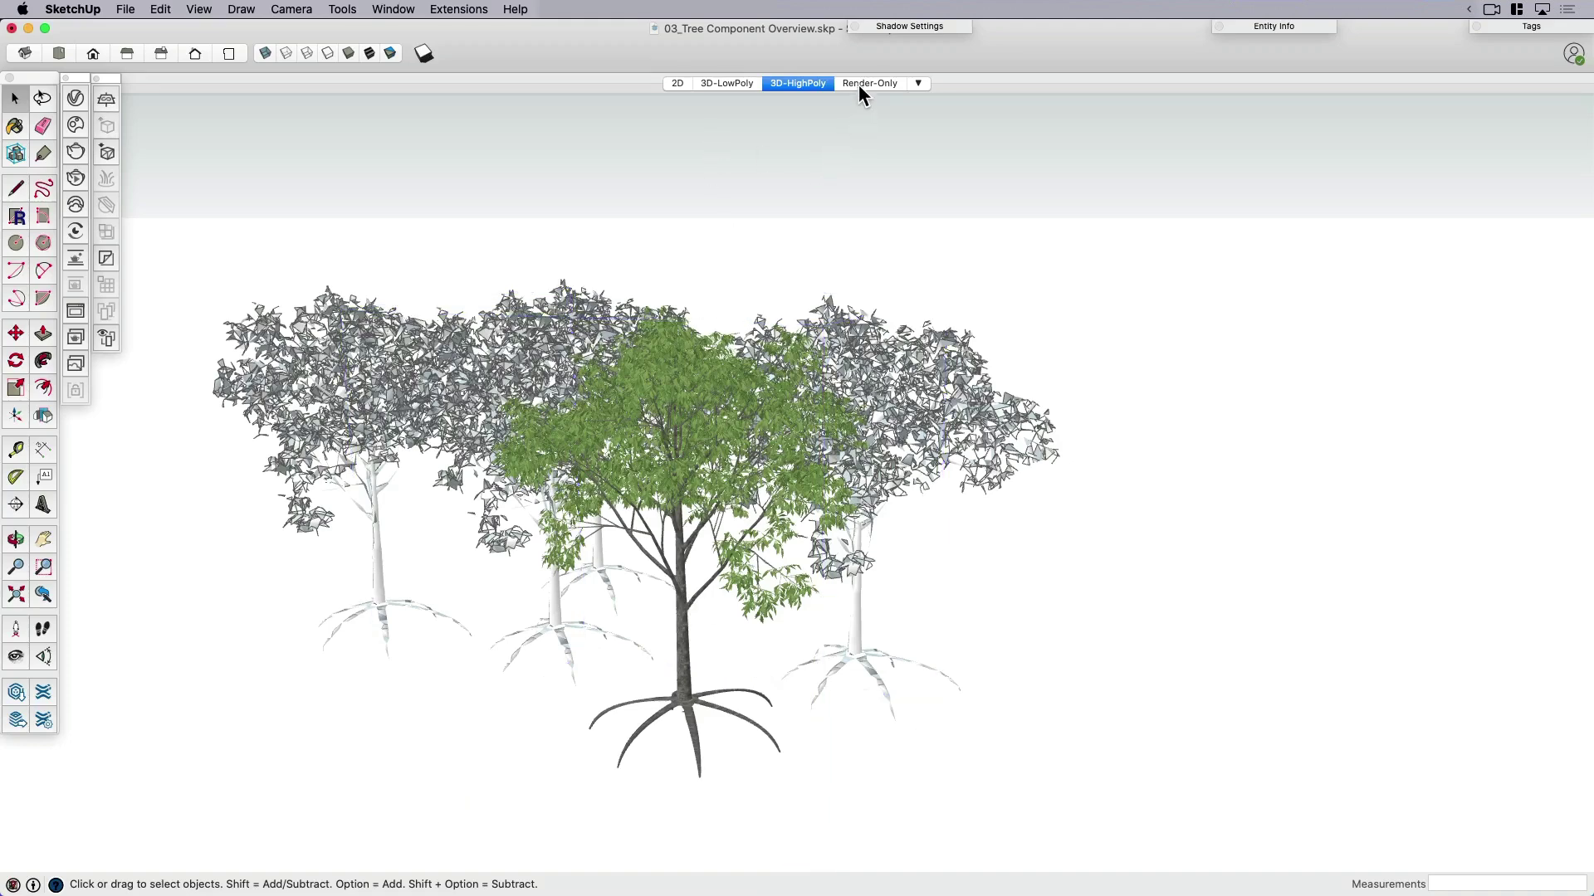
{"action": "left_click", "coordinate": [869, 82]}
{"action": "left_click_drag", "start_coordinate": [902, 523], "coordinate": [1004, 552]}
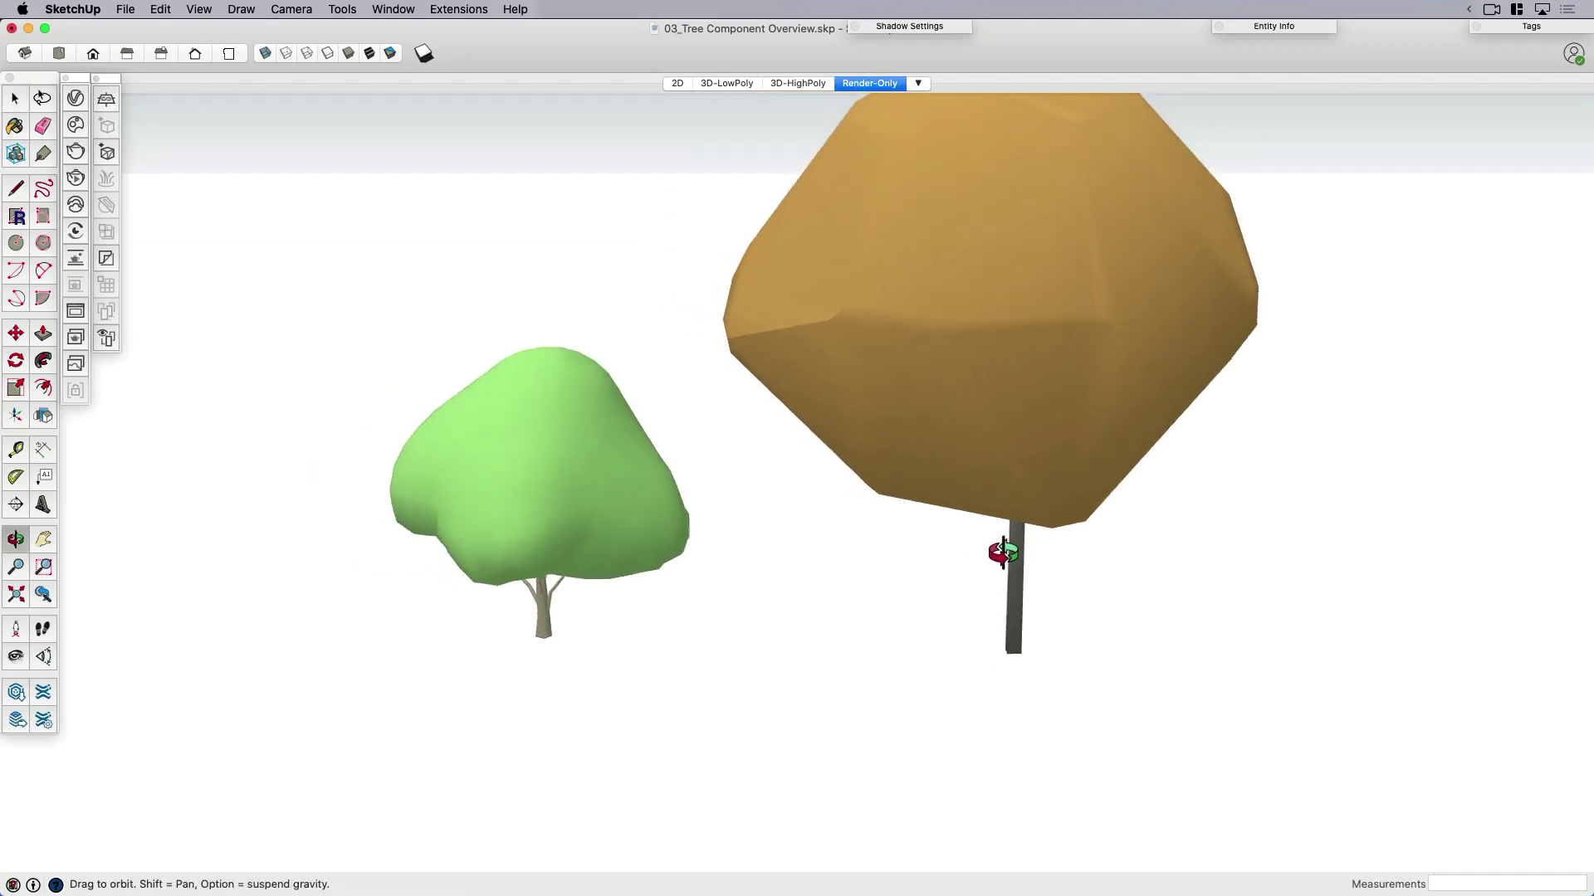
{"action": "mouse_move", "coordinate": [986, 563]}
{"action": "middle_mouse_down", "text": "shift"}
{"action": "mouse_move", "coordinate": [904, 610]}
{"action": "mouse_move", "coordinate": [996, 557]}
{"action": "middle_mouse_up", "text": "shift"}
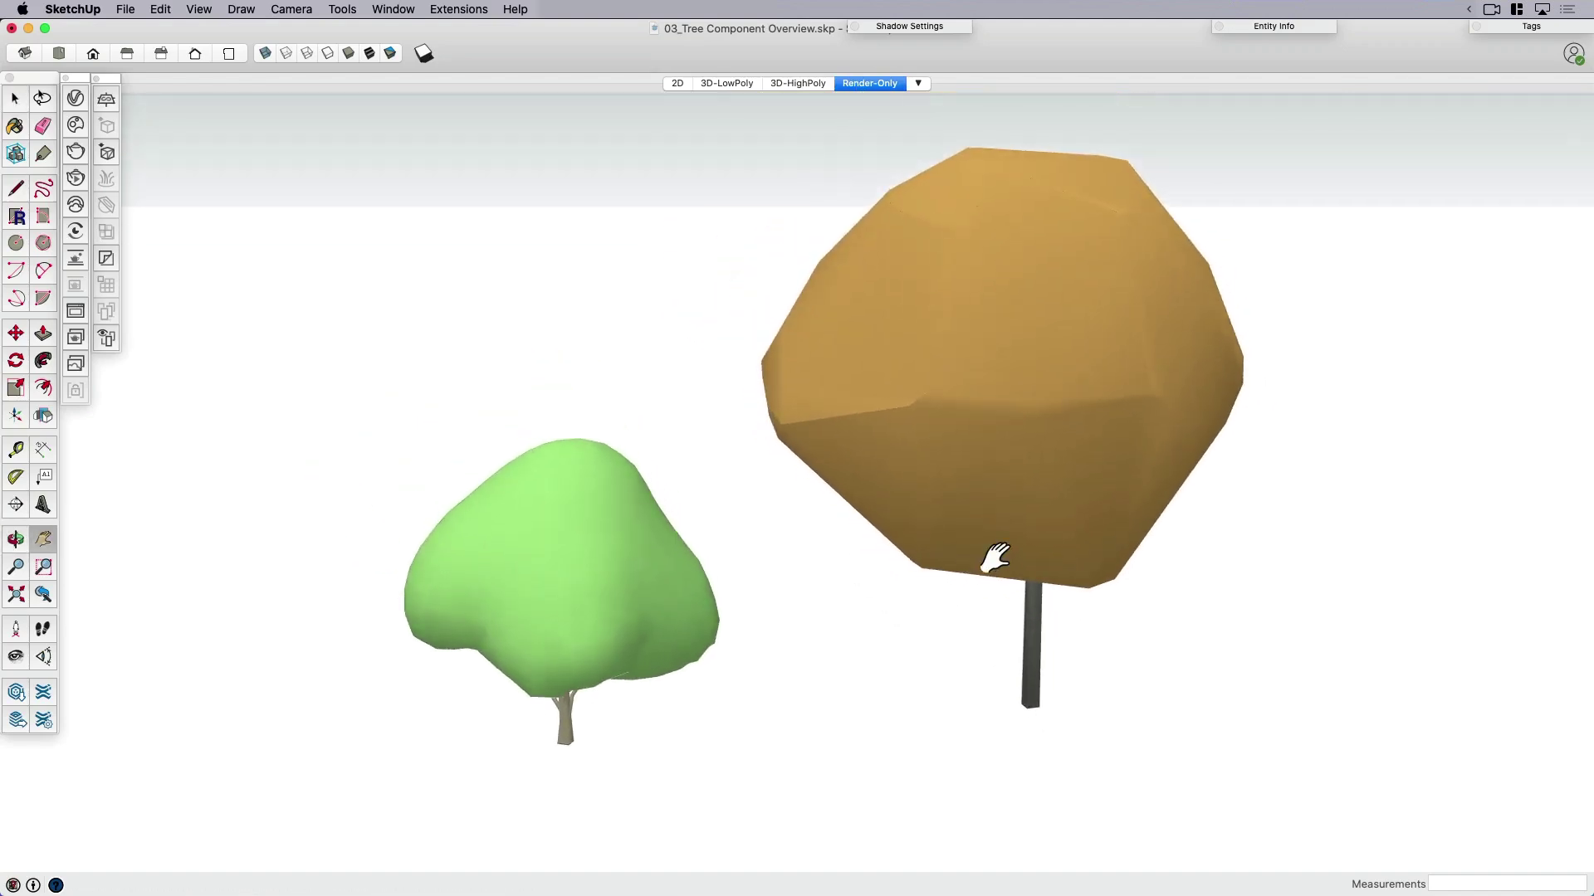
{"action": "key", "text": "space"}
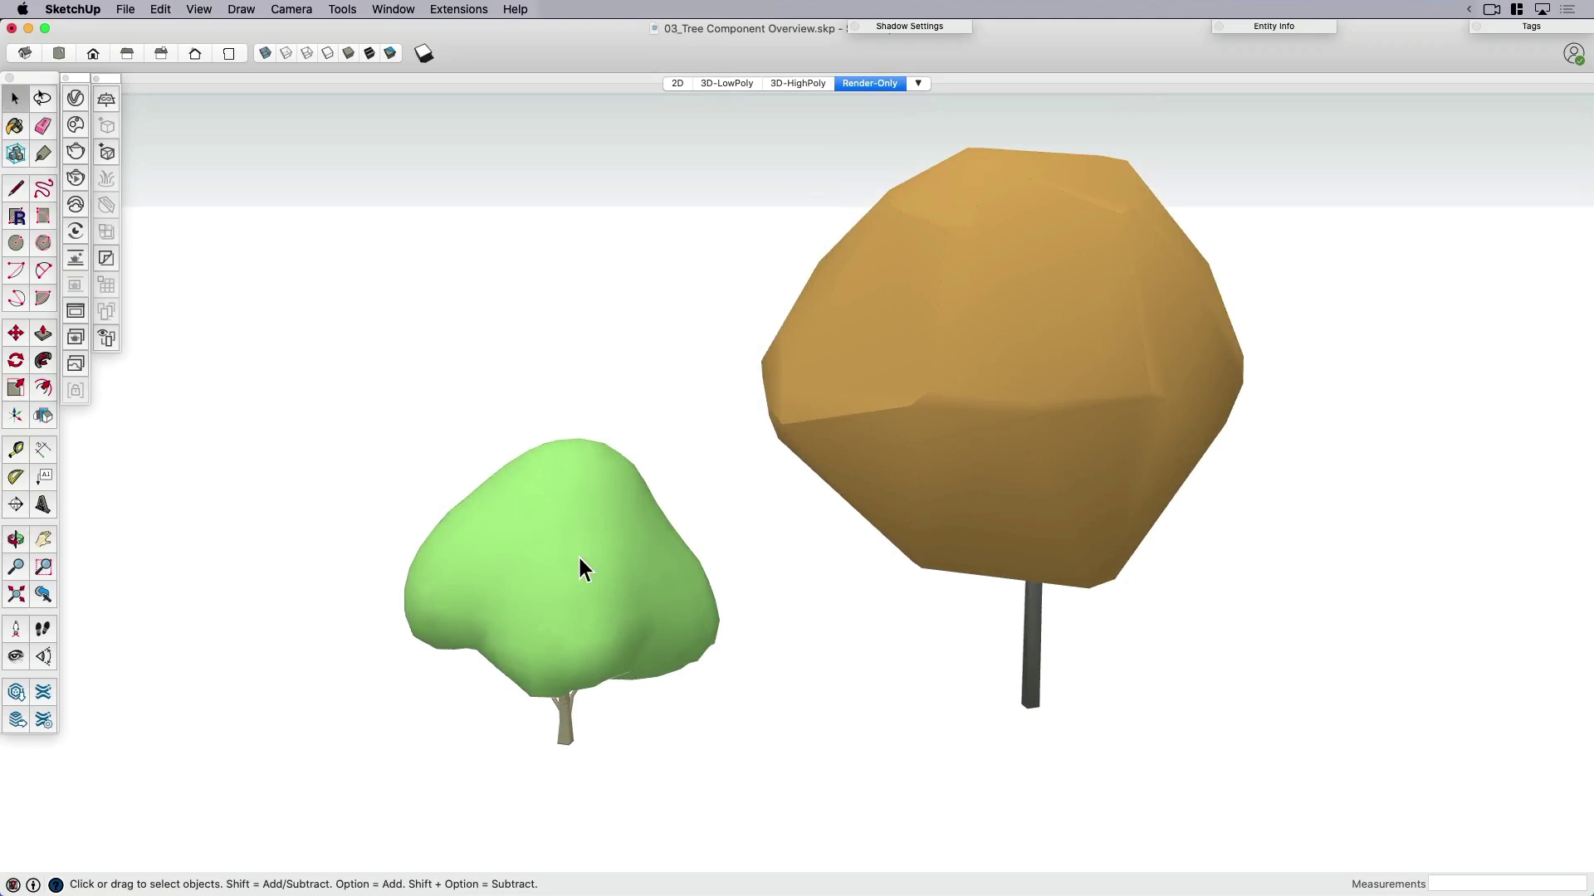
Select the light green tree and turn shadows on under the trees
{"action": "left_click", "coordinate": [583, 554]}
{"action": "middle_click_drag", "start_coordinate": [582, 568], "coordinate": [561, 474]}
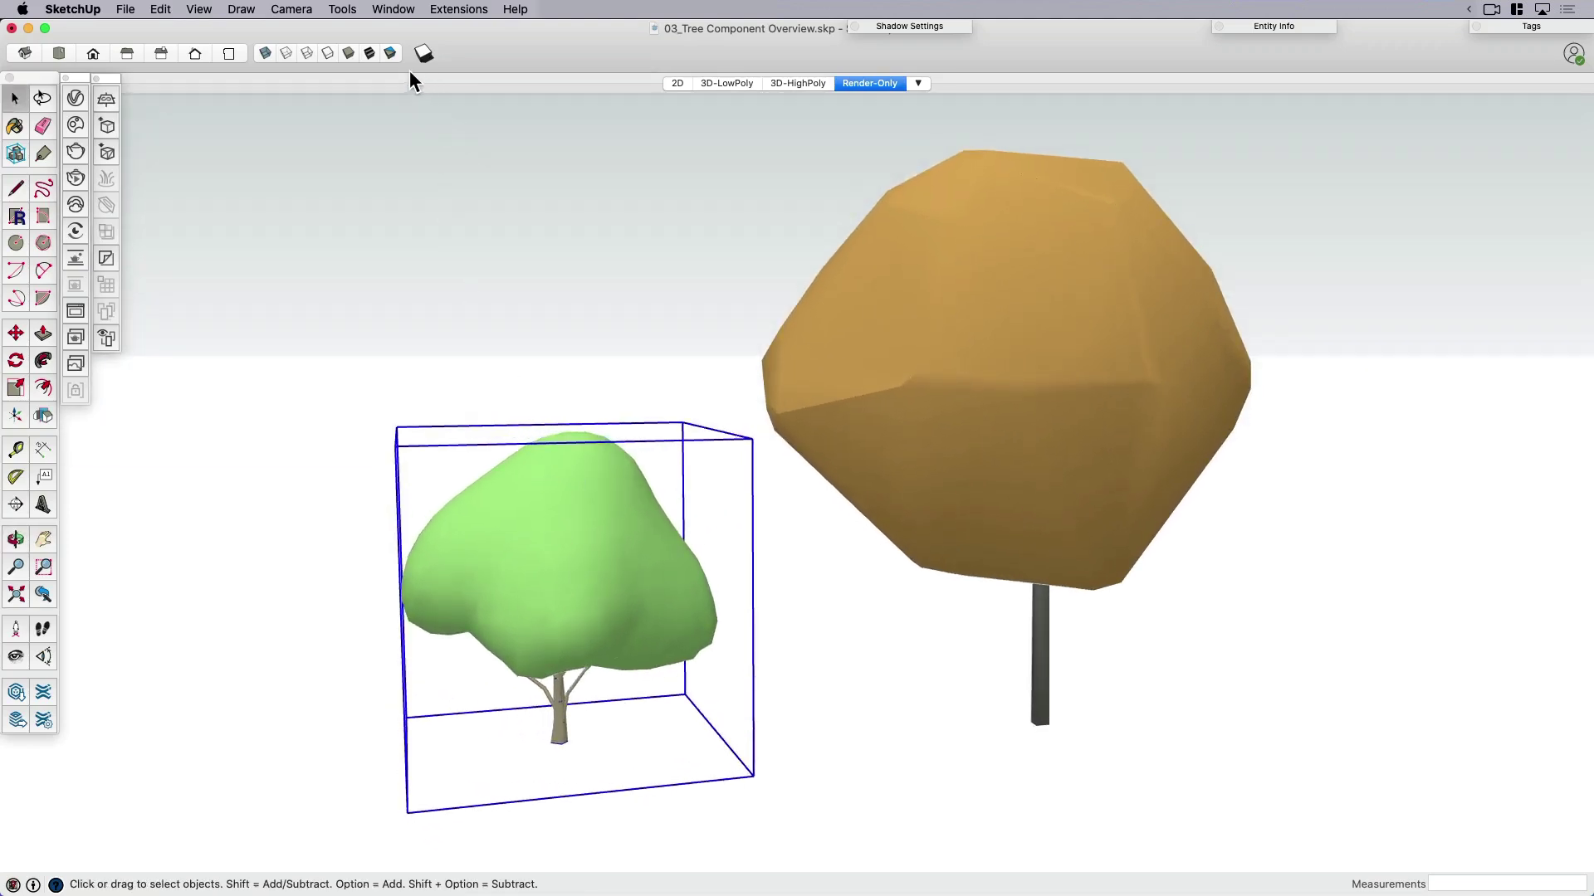
{"action": "left_click", "coordinate": [424, 56]}
{"action": "middle_click_drag", "start_coordinate": [931, 509], "coordinate": [950, 608]}
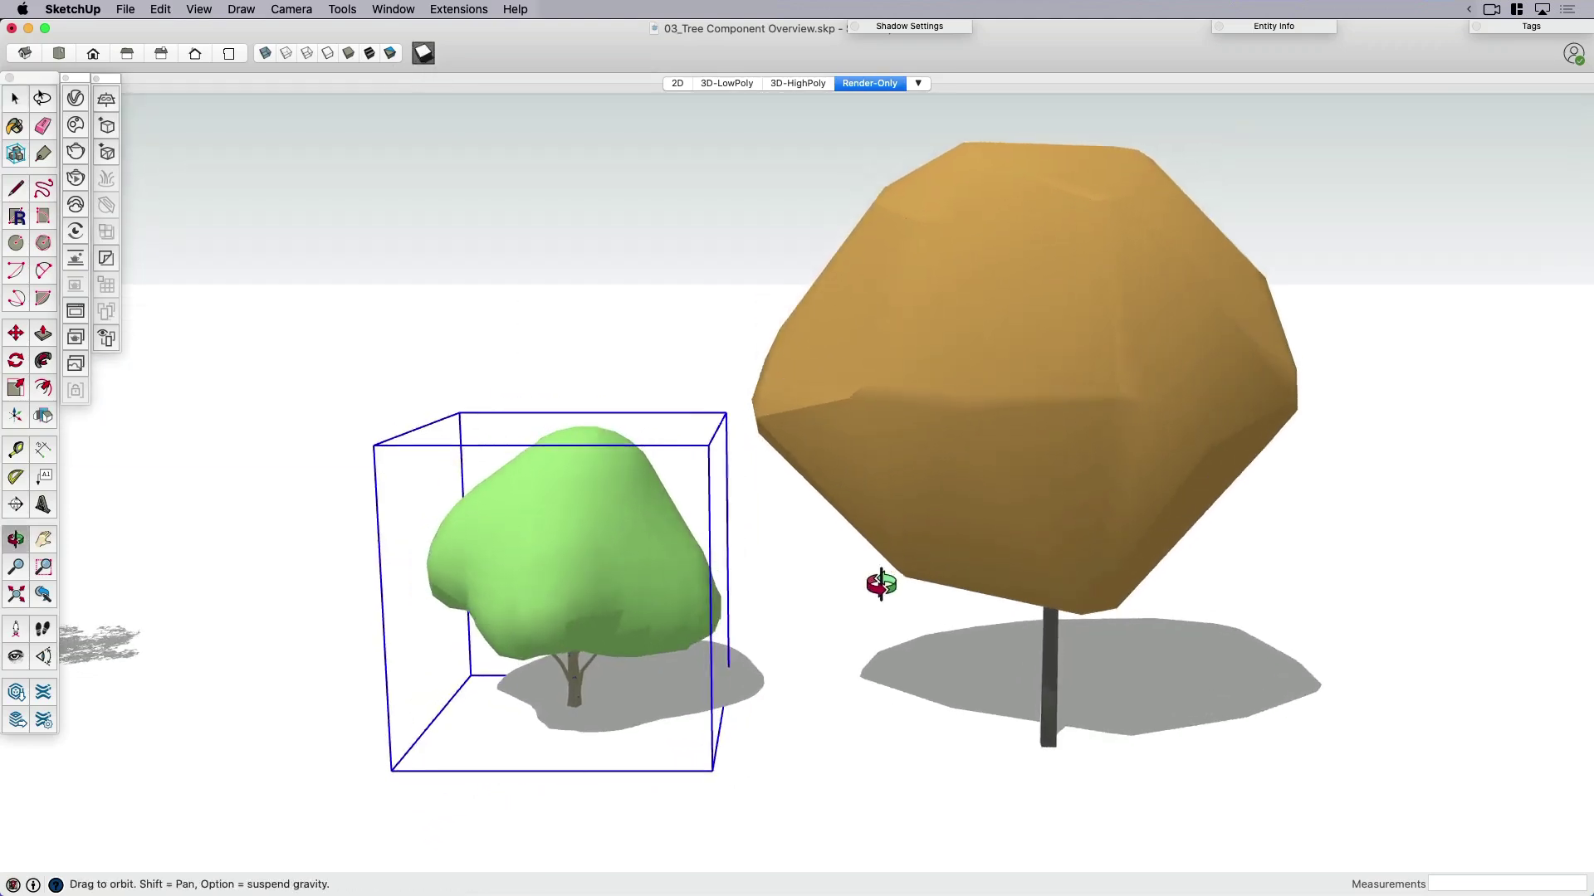
{"action": "key", "text": "space"}
Briefly reveal both trees' hidden edges, restore shaded colours, and pan the trees right
{"action": "key", "text": "k"}
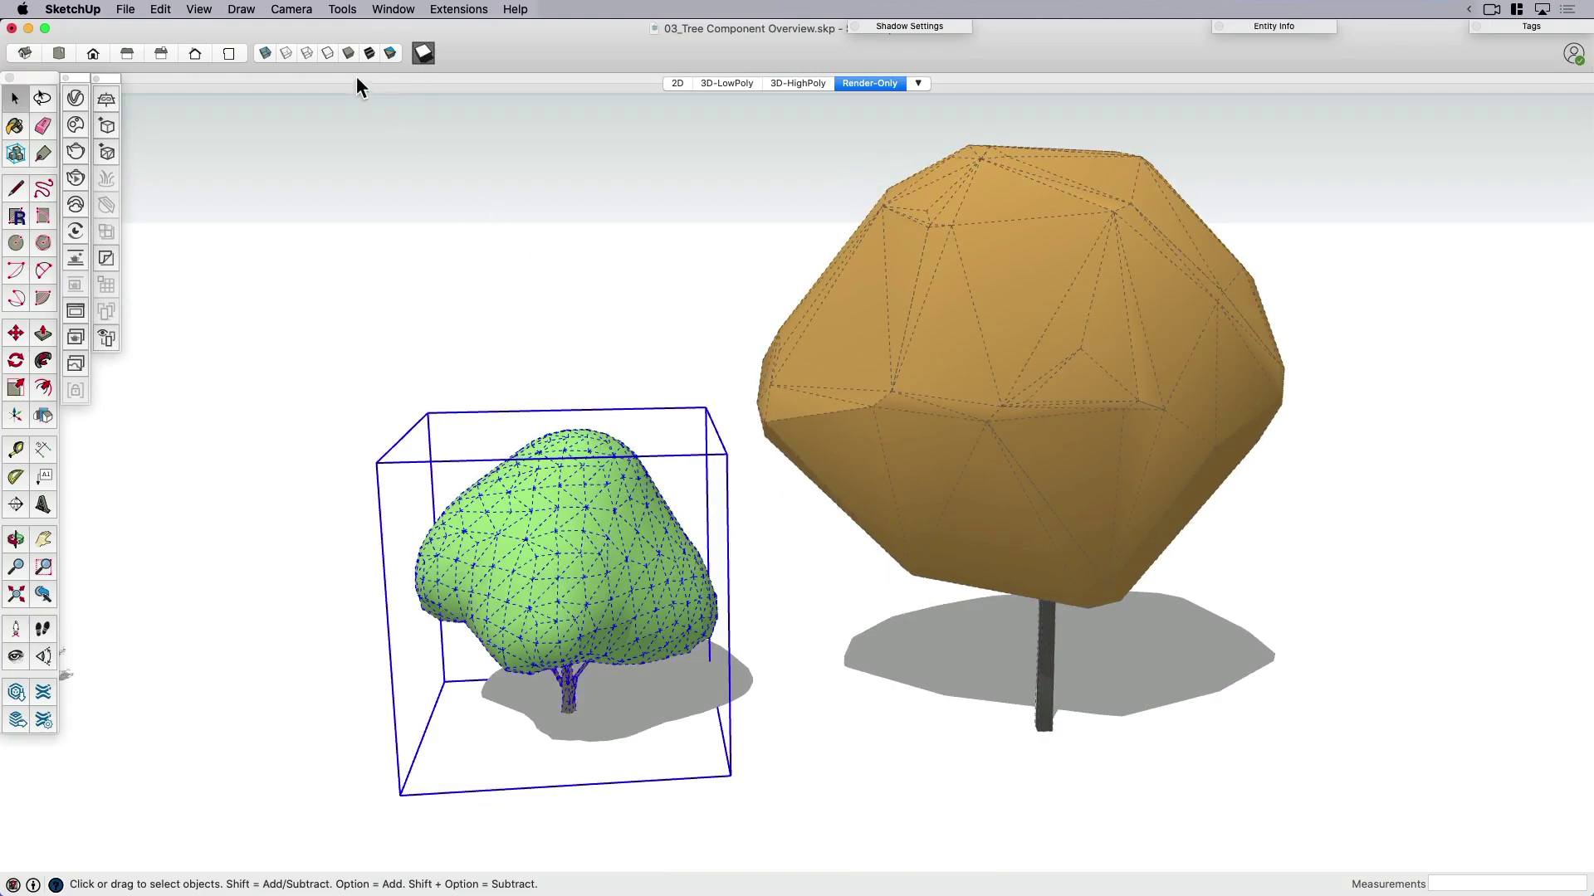
{"action": "mouse_move", "coordinate": [601, 630]}
{"action": "middle_mouse_down"}
{"action": "mouse_move", "coordinate": [638, 456]}
{"action": "mouse_move", "coordinate": [959, 611]}
{"action": "mouse_move", "coordinate": [1133, 625]}
{"action": "middle_mouse_up"}
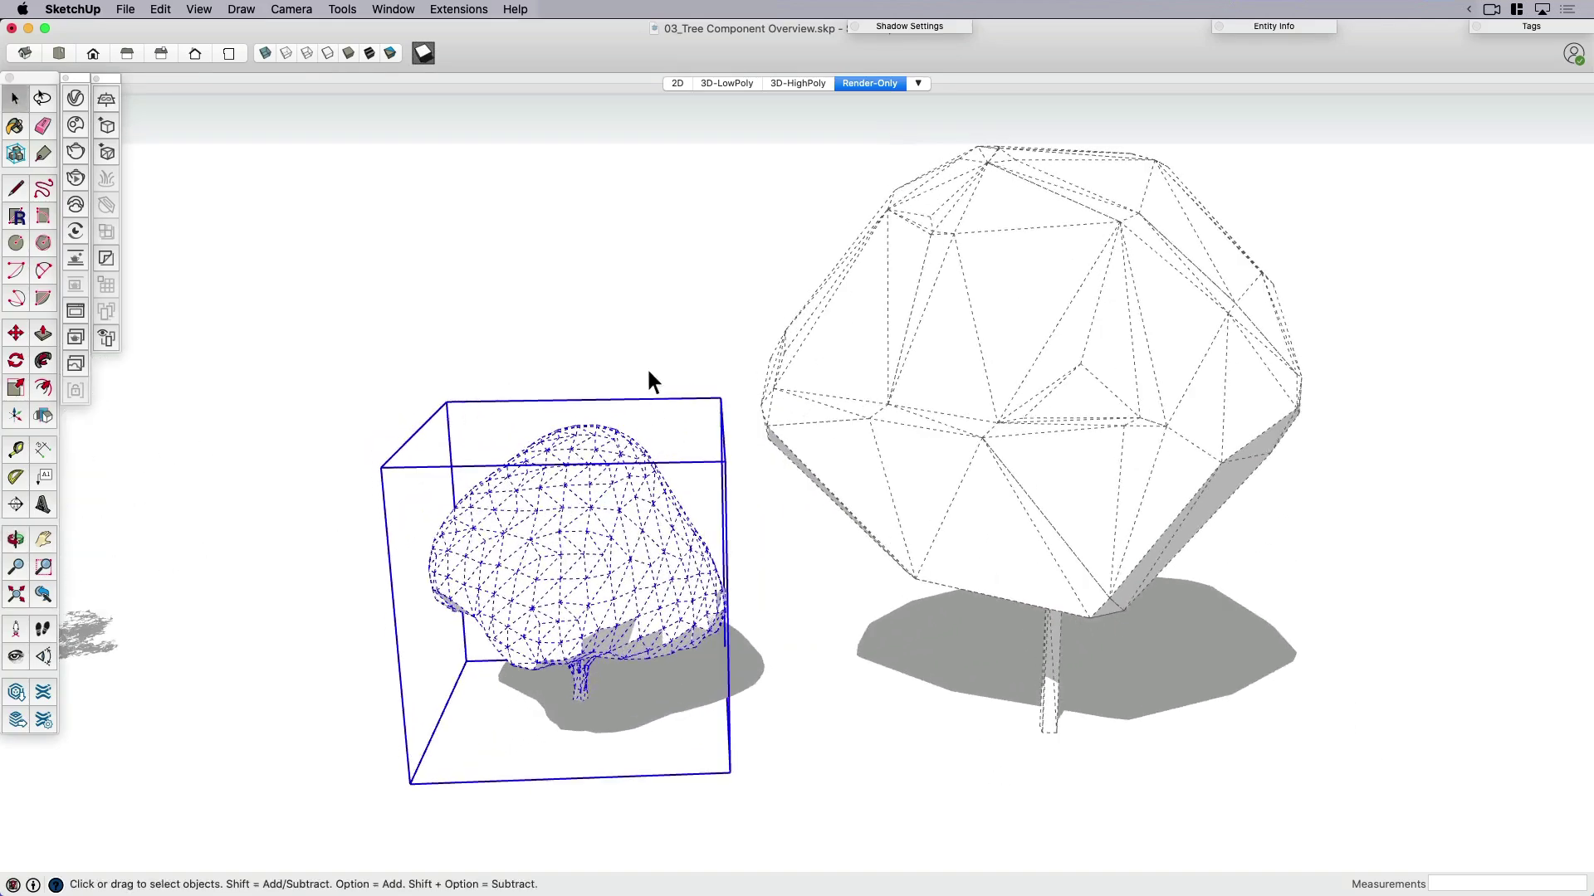
{"action": "left_click", "coordinate": [370, 53]}
{"action": "left_click", "coordinate": [425, 52]}
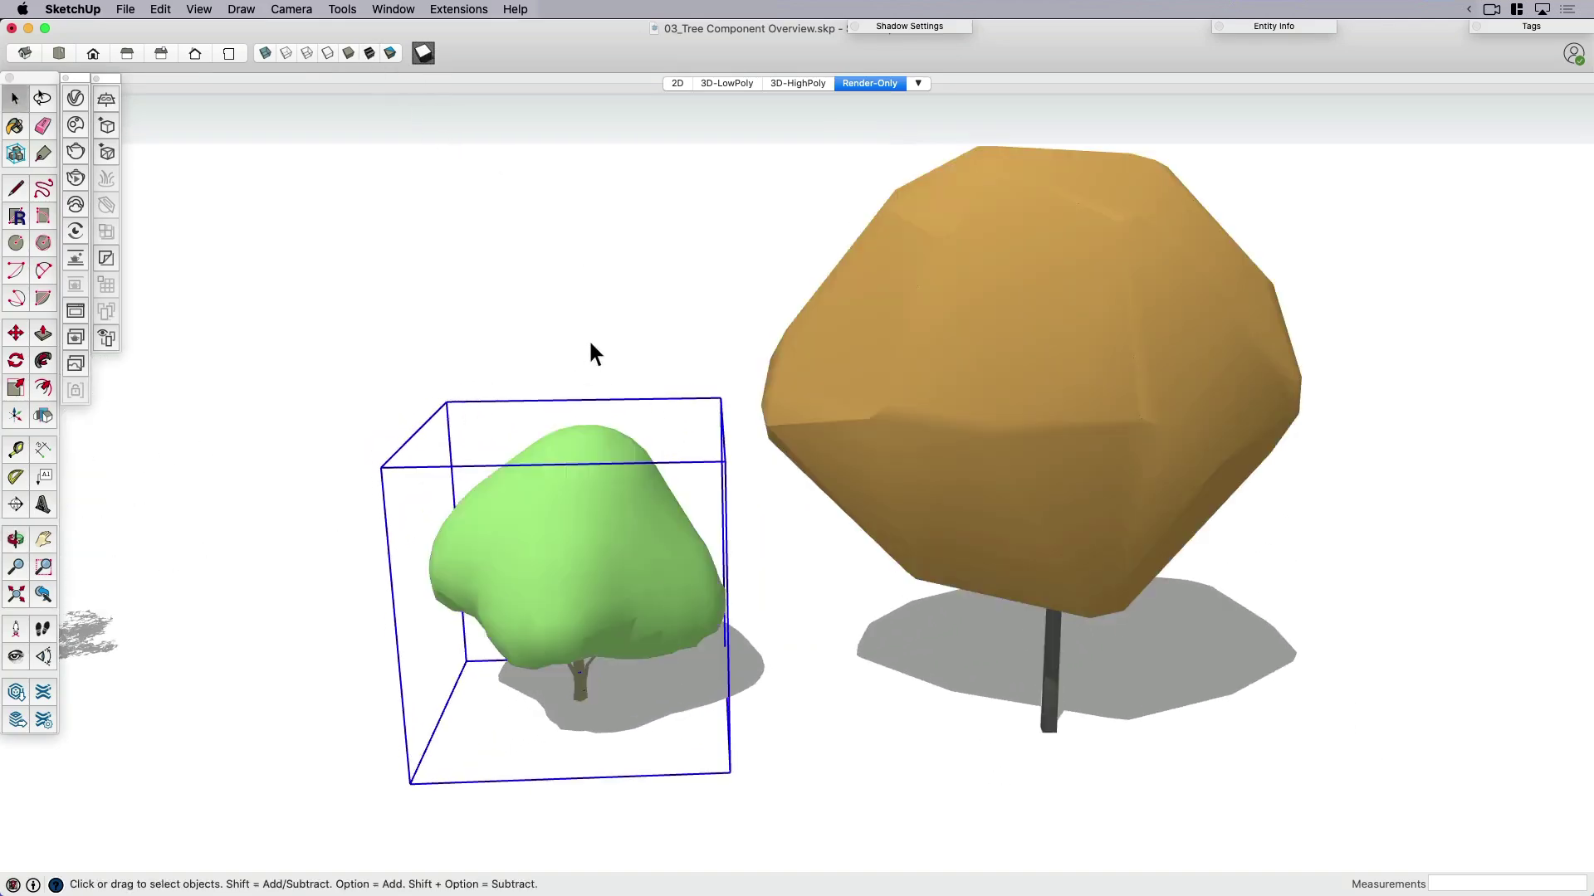
{"action": "key", "text": "h"}
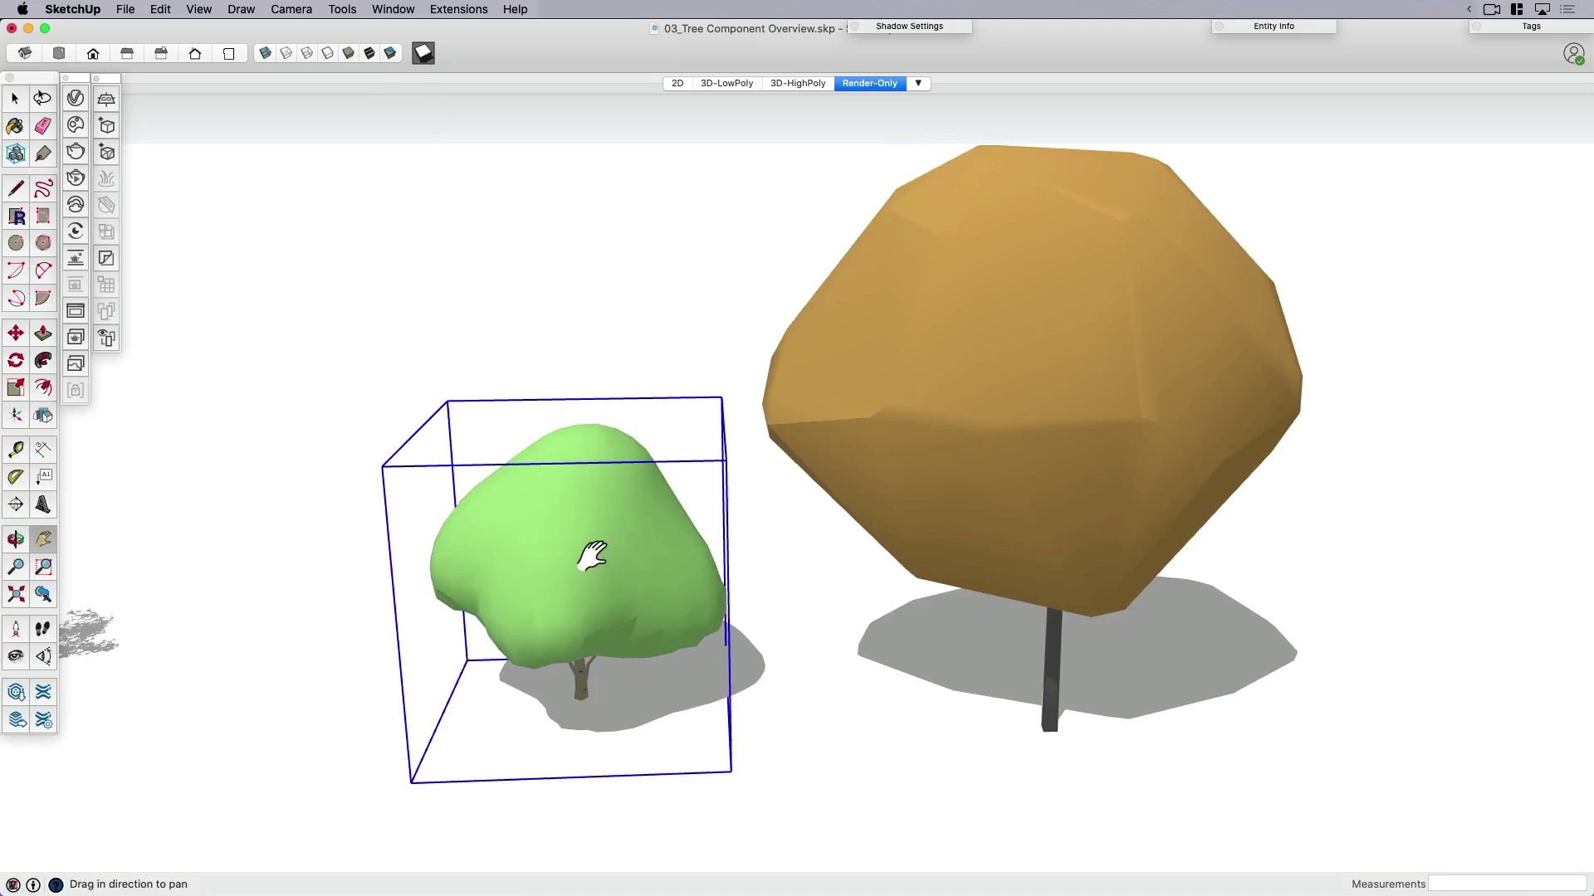
{"action": "left_click_drag", "start_coordinate": [597, 548], "coordinate": [728, 536]}
{"action": "key", "text": "space"}
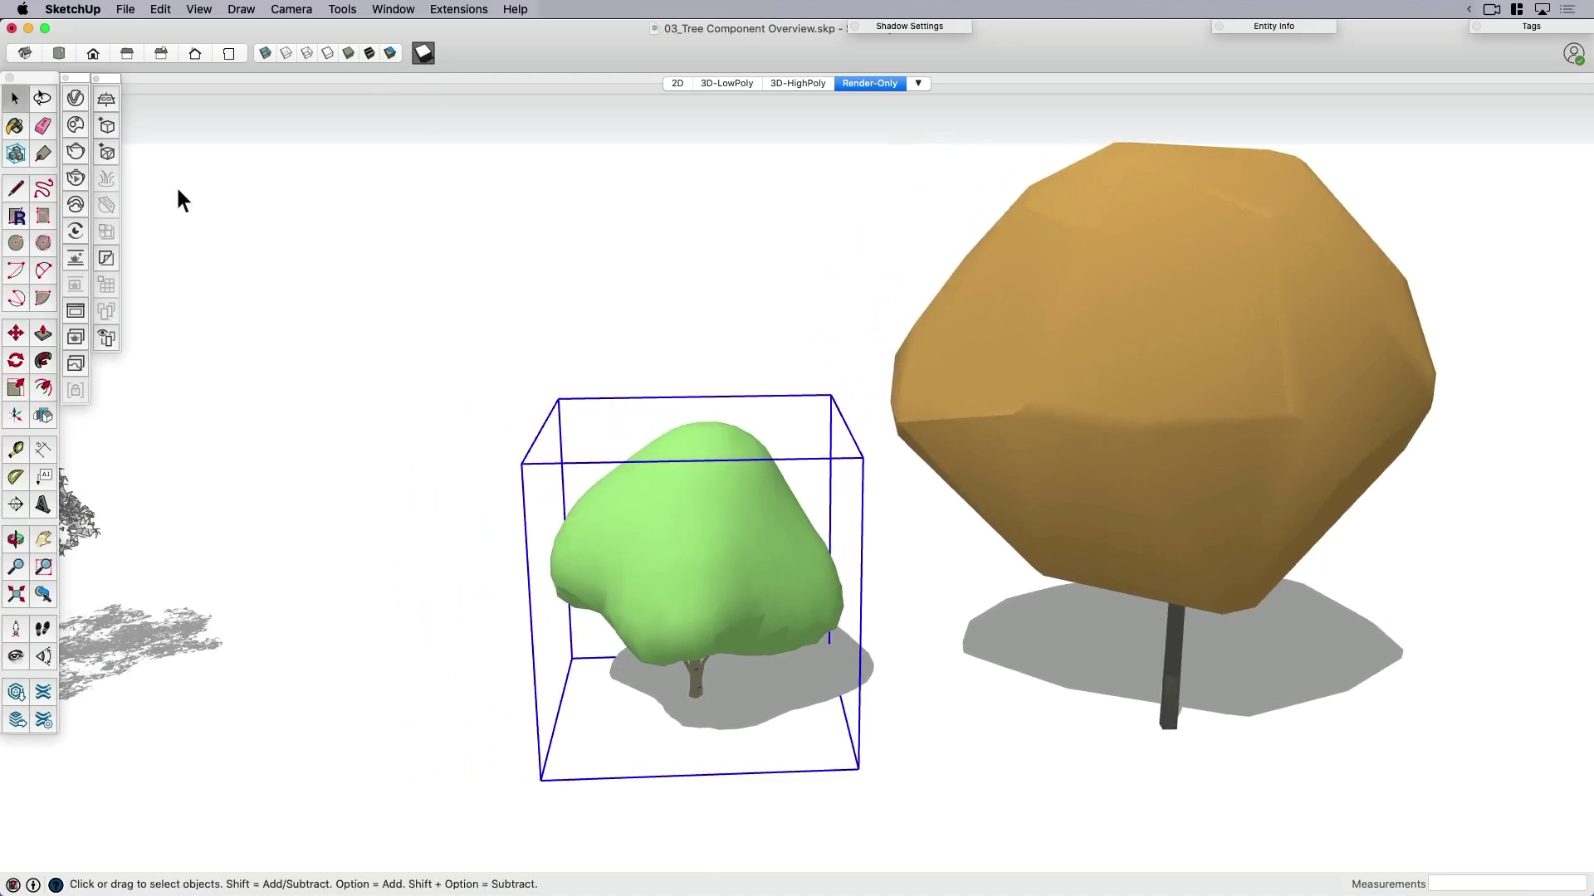
Browse the Chaos Cosmos trees to Paperbark Maple 003
{"action": "left_click", "coordinate": [77, 123]}
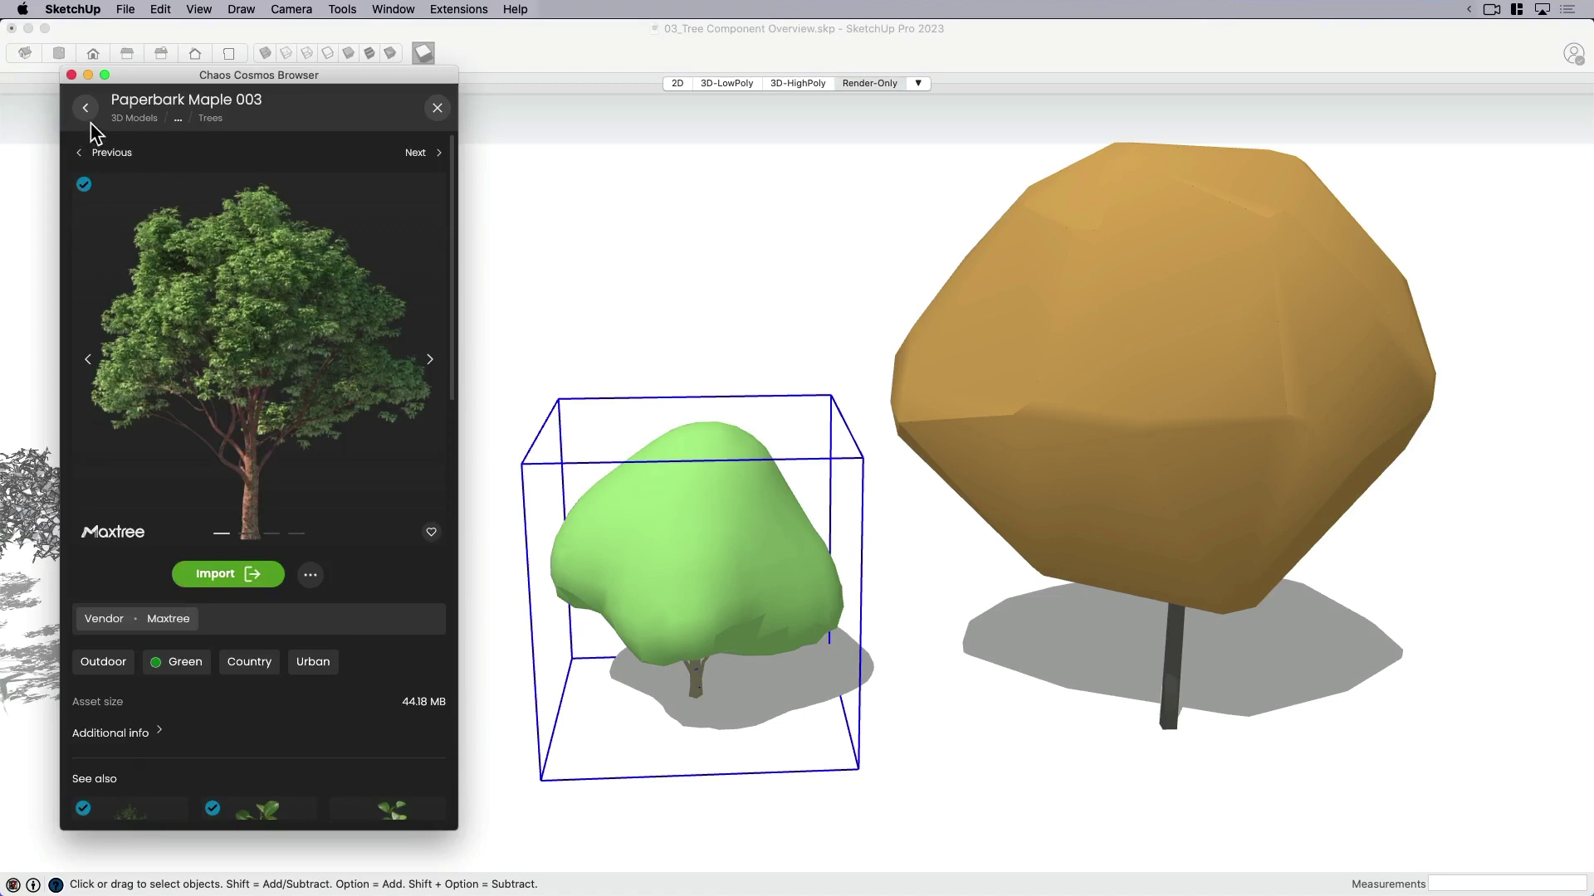
{"action": "left_click", "coordinate": [82, 154]}
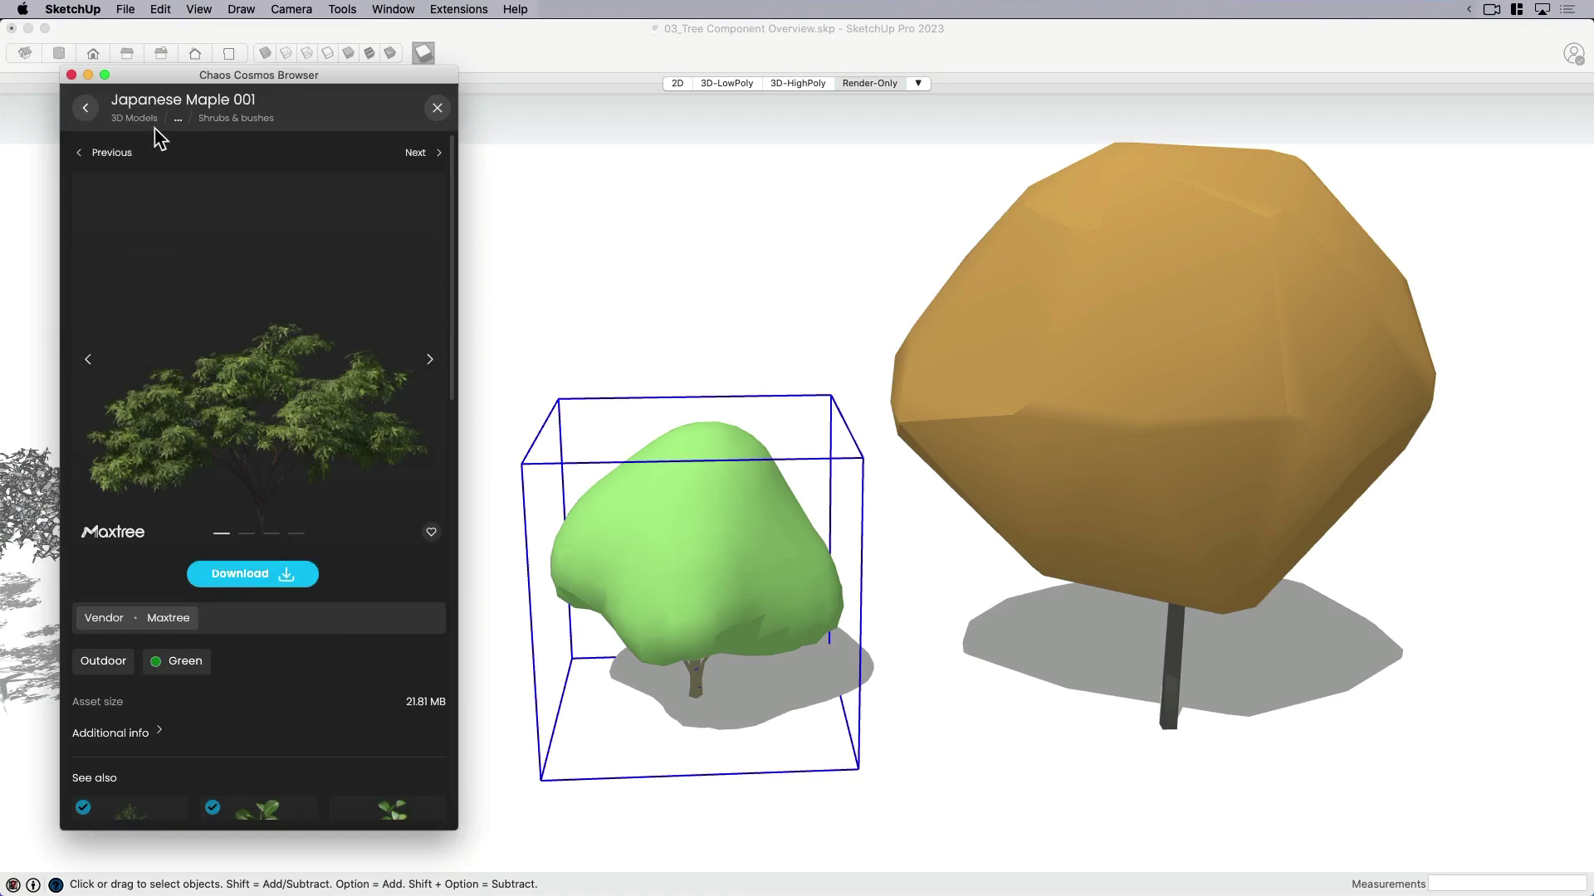
{"action": "left_click", "coordinate": [430, 155]}
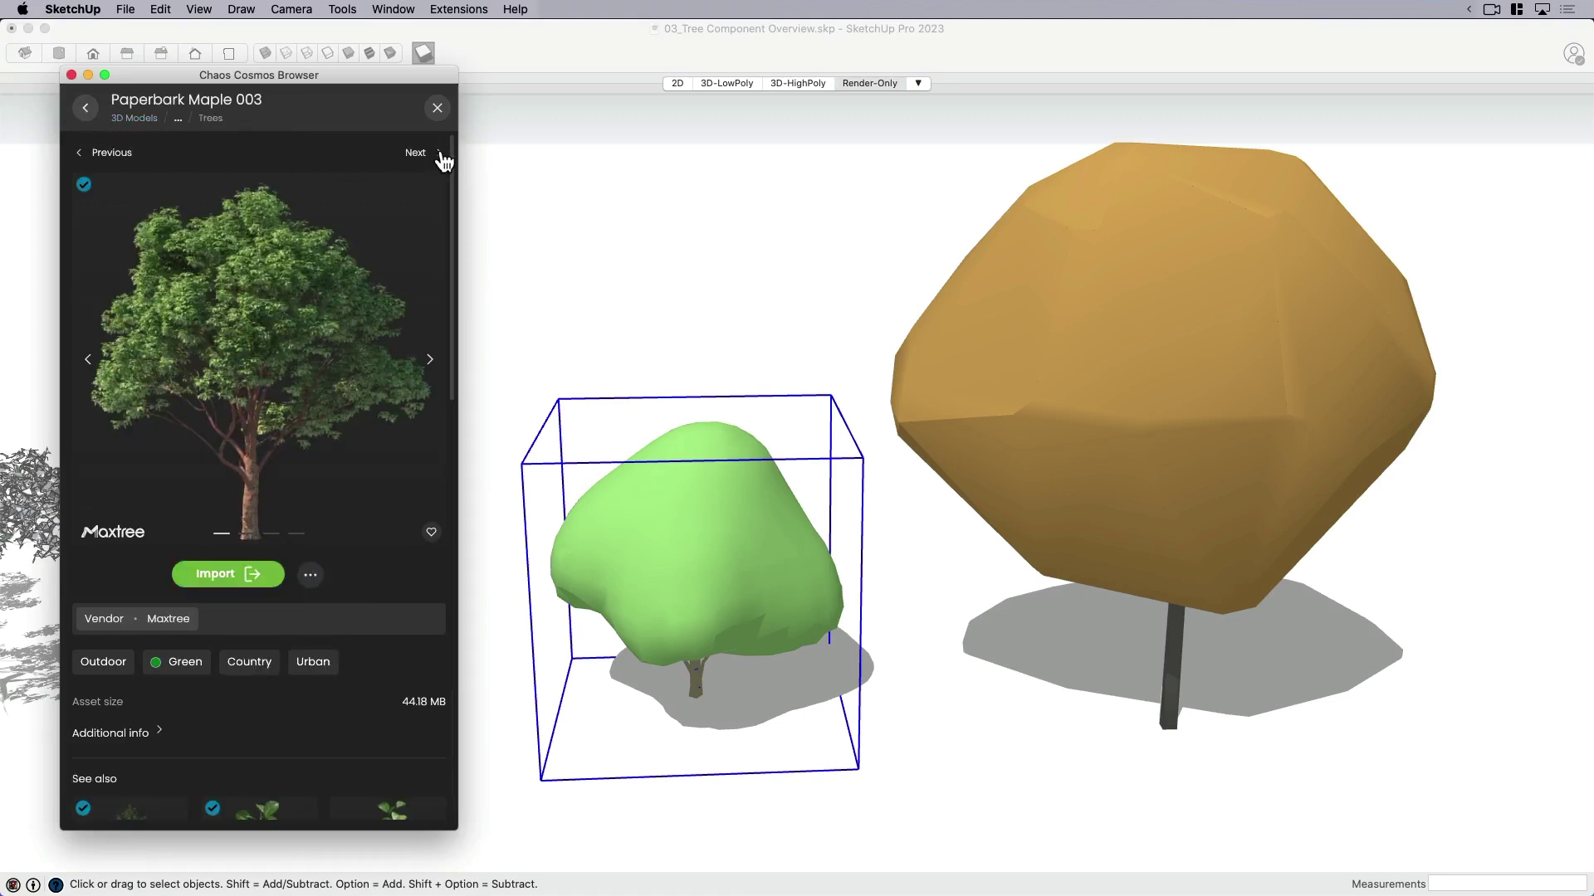
{"action": "left_click", "coordinate": [441, 155]}
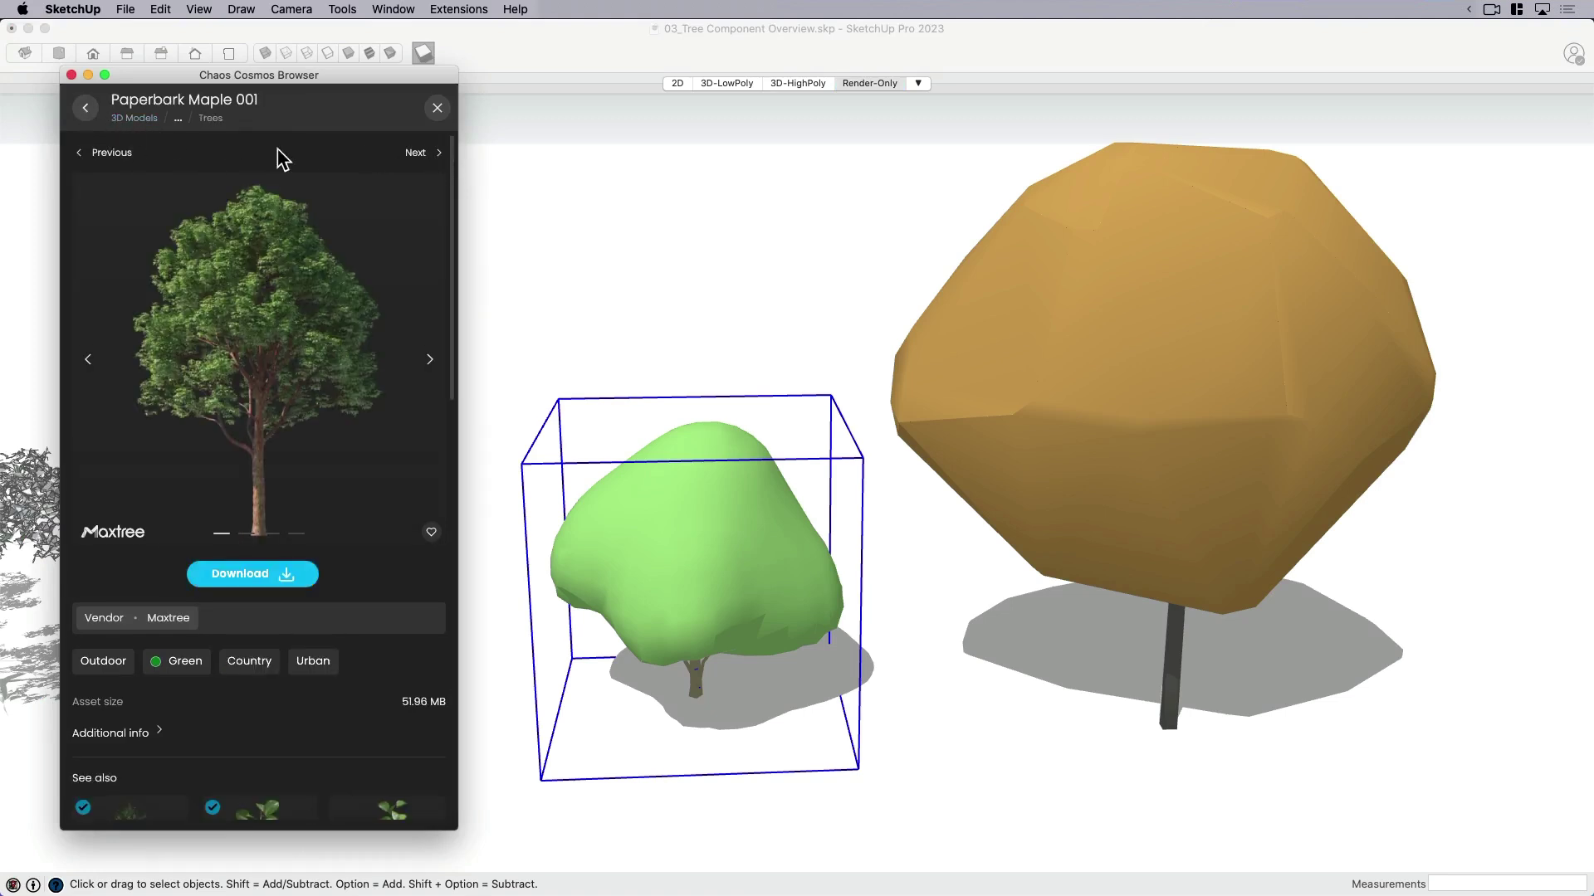
{"action": "left_click", "coordinate": [84, 154]}
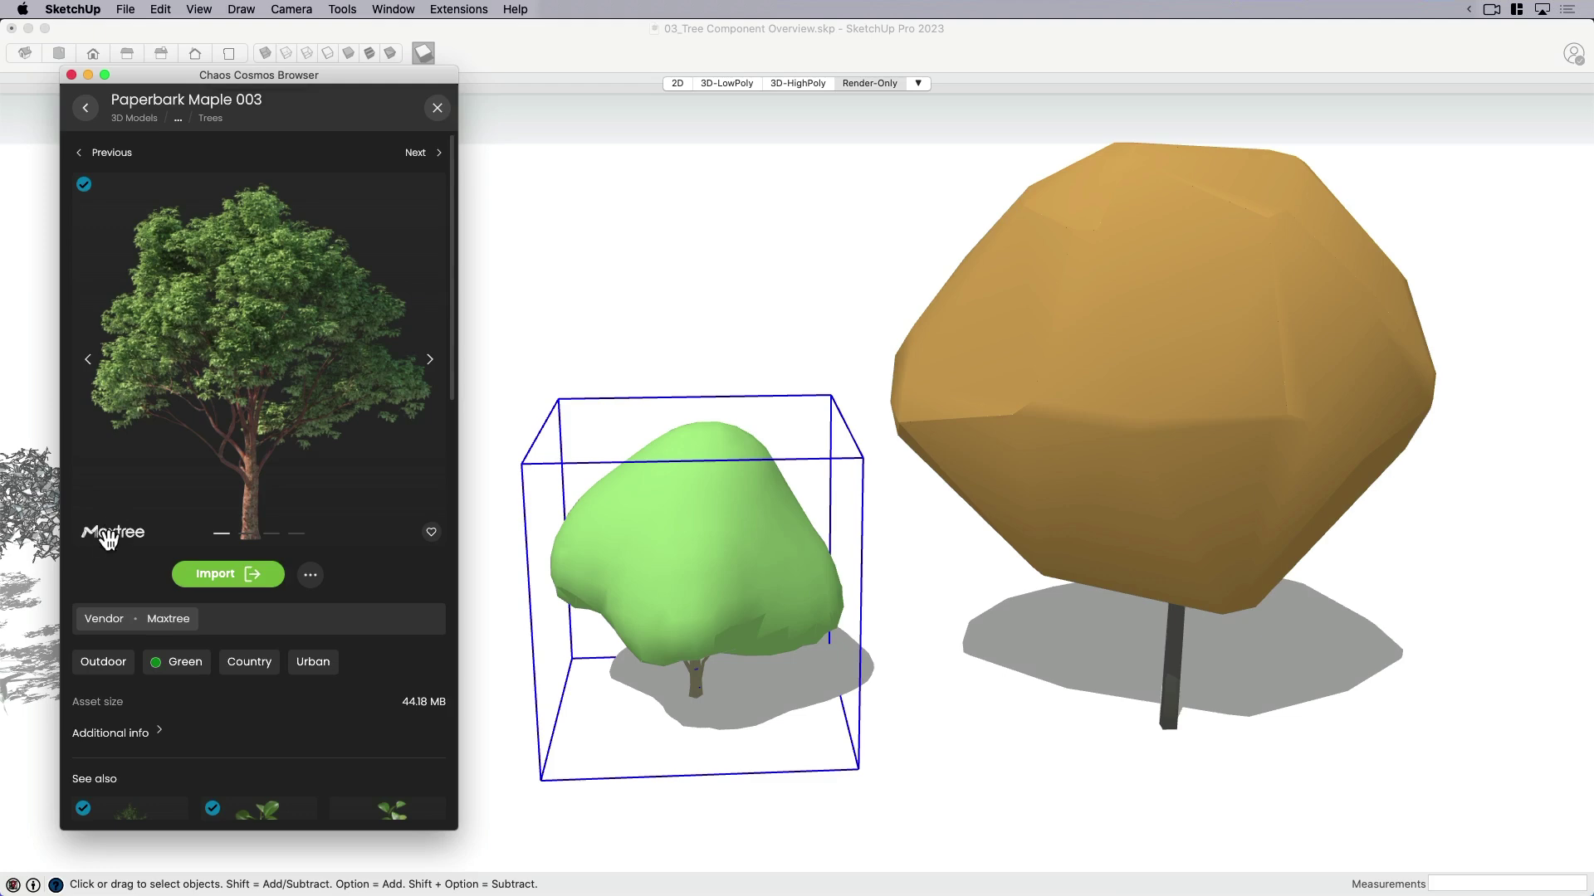
Import Paperbark Maple 003 and place it left of the green tree
{"action": "left_click", "coordinate": [224, 576]}
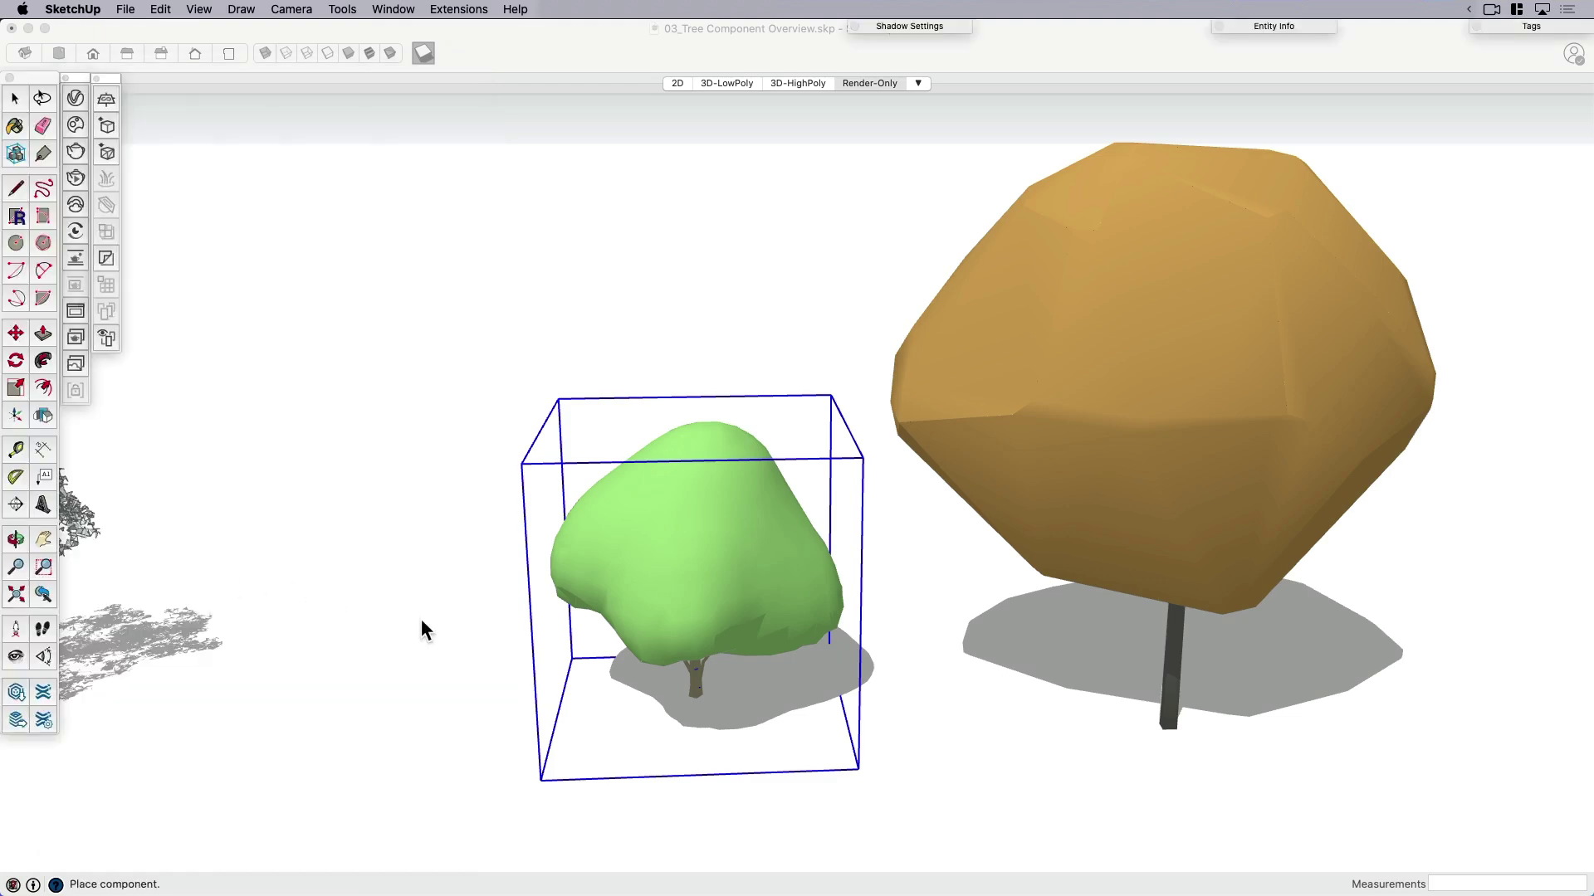
{"action": "left_click", "coordinate": [474, 693]}
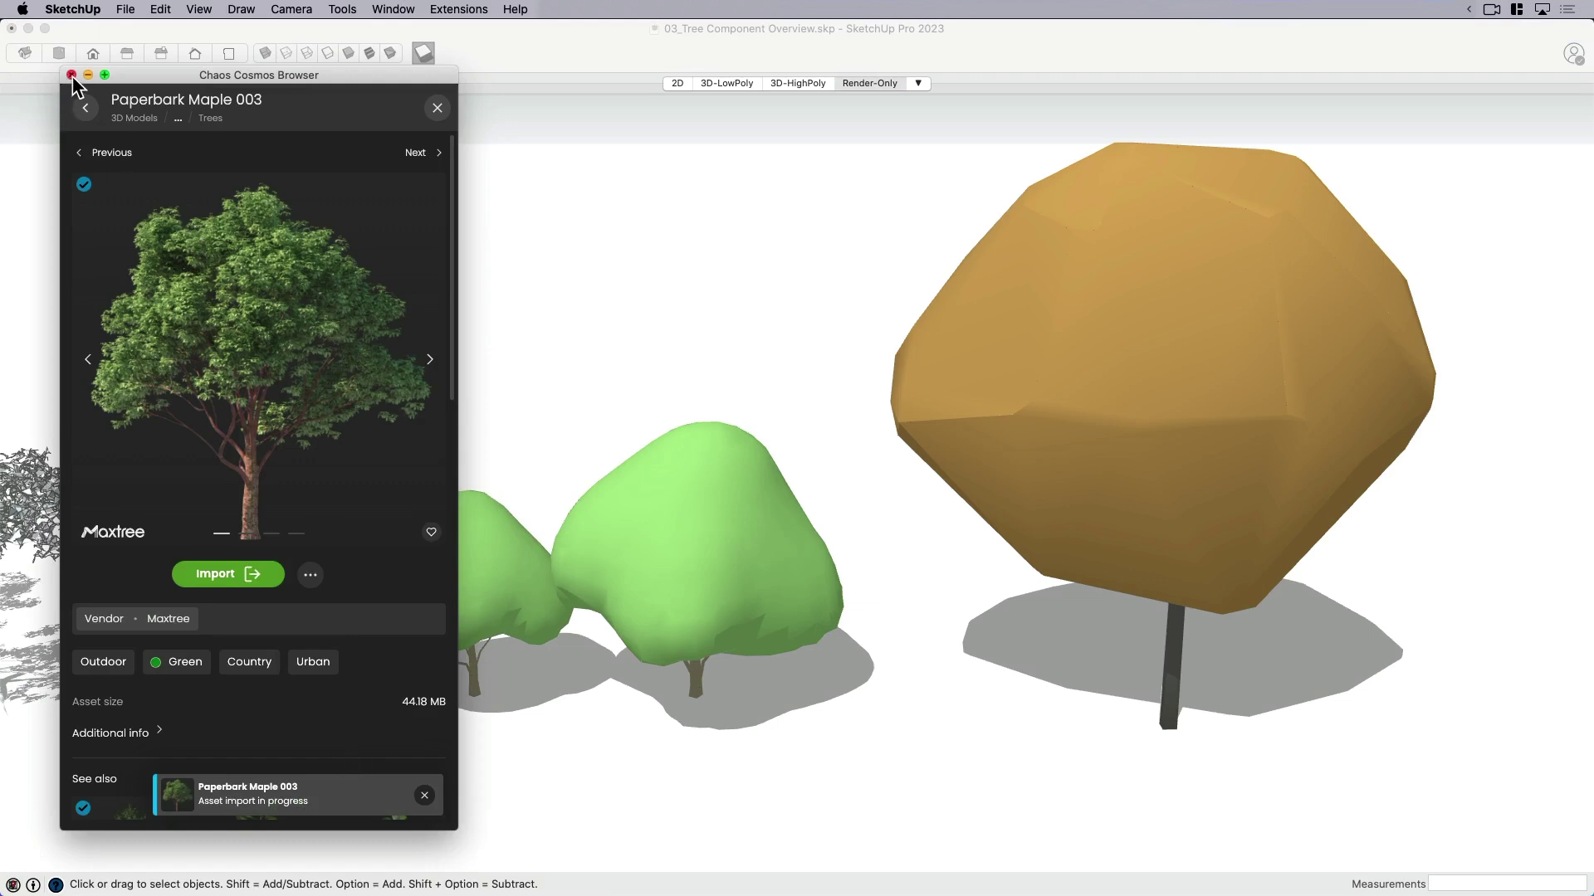
{"action": "left_click", "coordinate": [135, 118]}
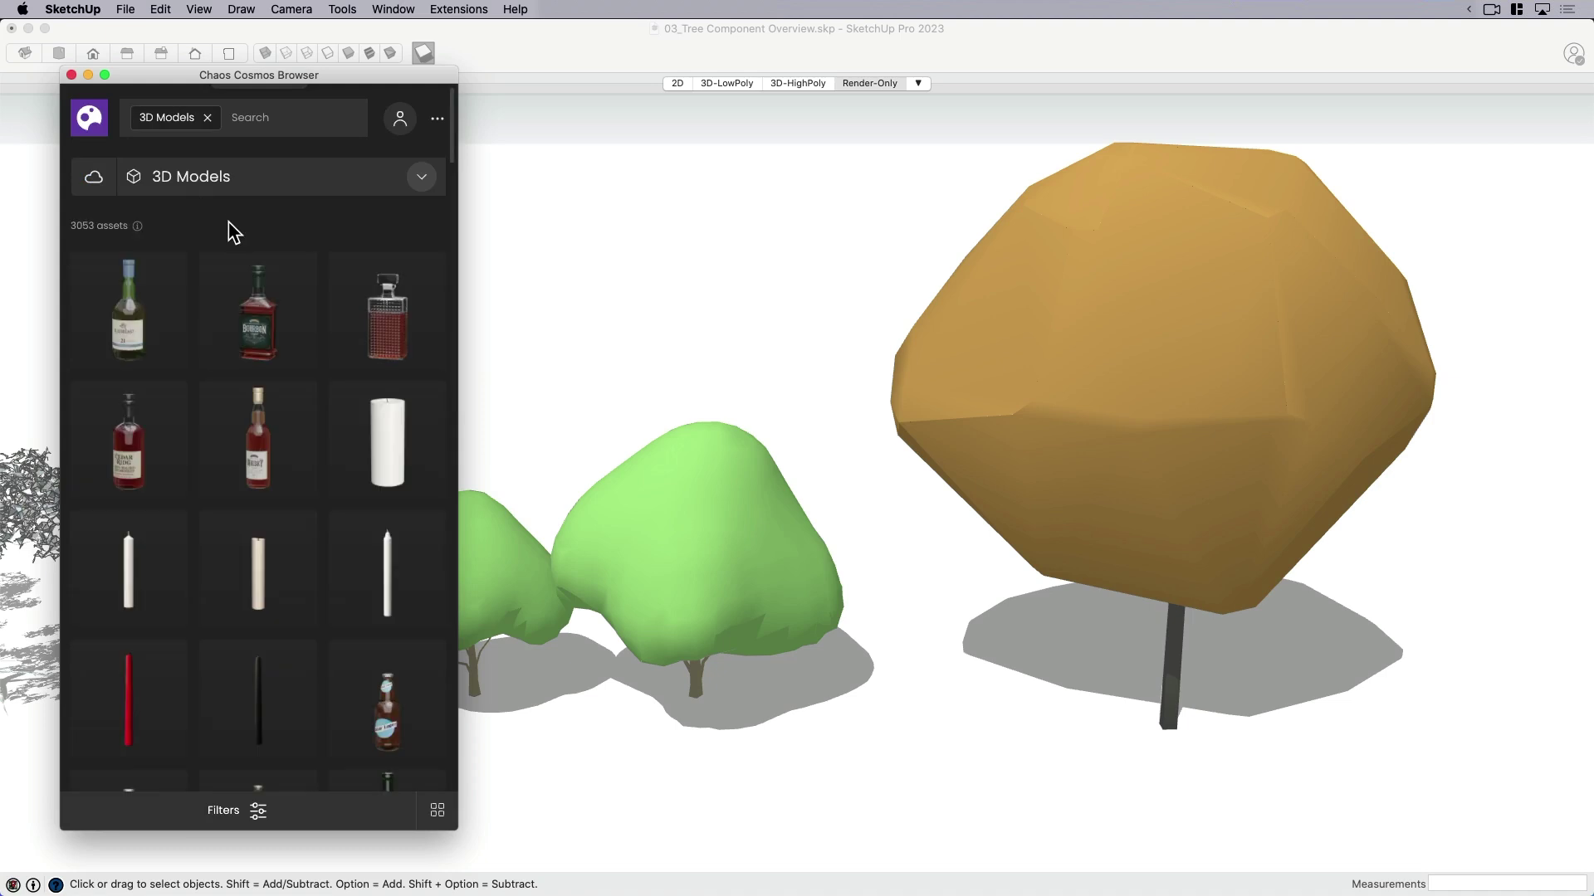
{"action": "scroll", "coordinate": [250, 474], "scroll_direction": "down", "scroll_amount": 5}
{"action": "scroll", "coordinate": [250, 539], "scroll_direction": "down", "scroll_amount": 5}
{"action": "scroll", "coordinate": [249, 540], "scroll_direction": "down", "scroll_amount": 5}
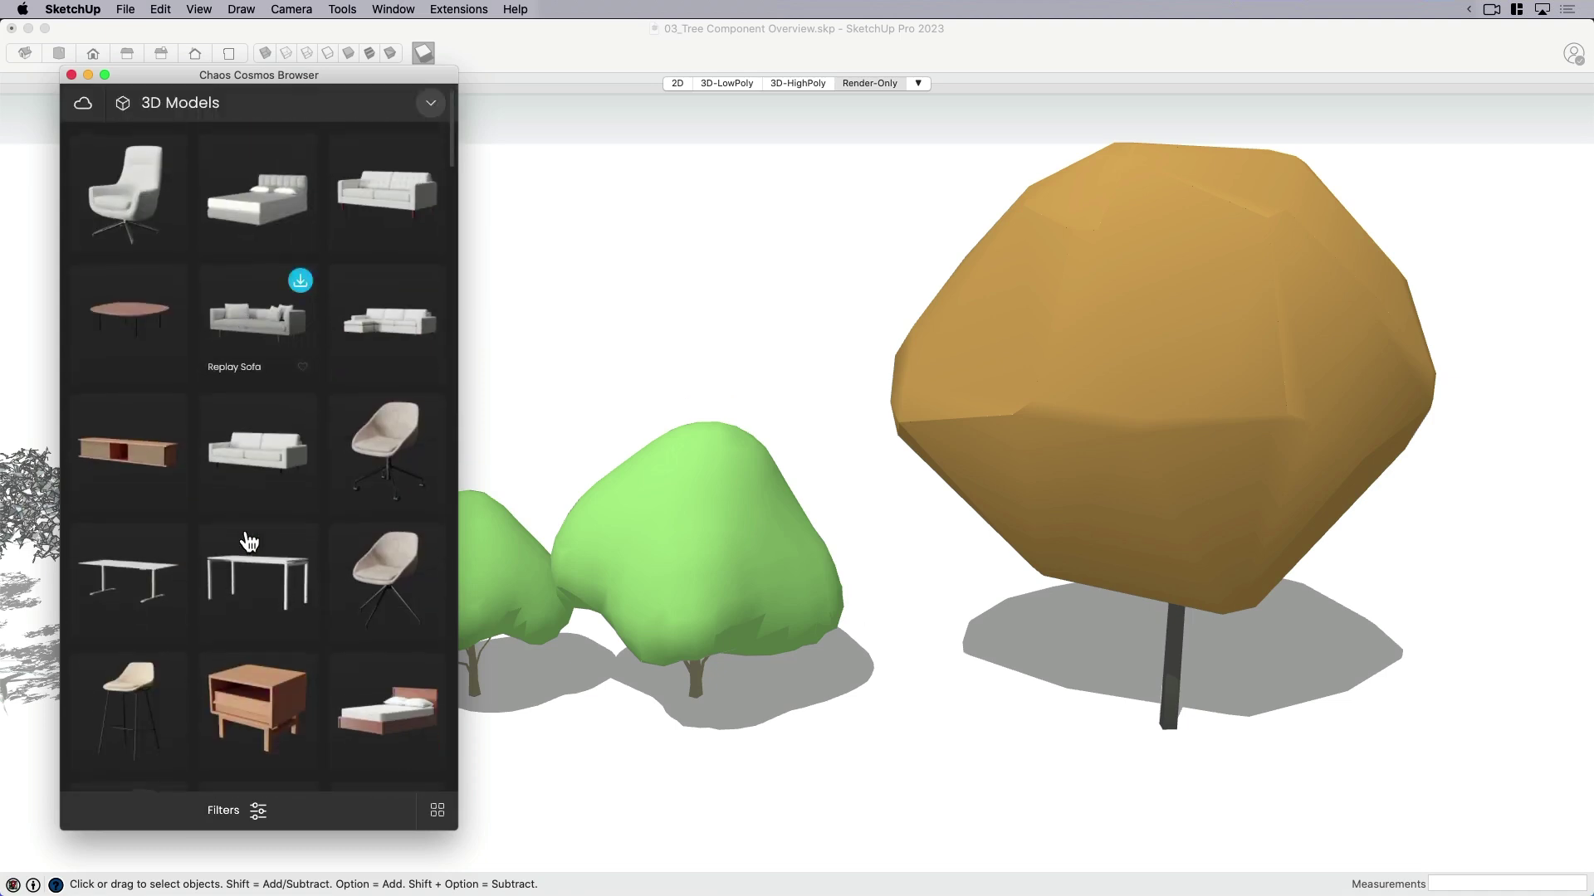
{"action": "scroll", "coordinate": [249, 539], "scroll_direction": "down", "scroll_amount": 4}
{"action": "scroll", "coordinate": [249, 498], "scroll_direction": "down", "scroll_amount": 2}
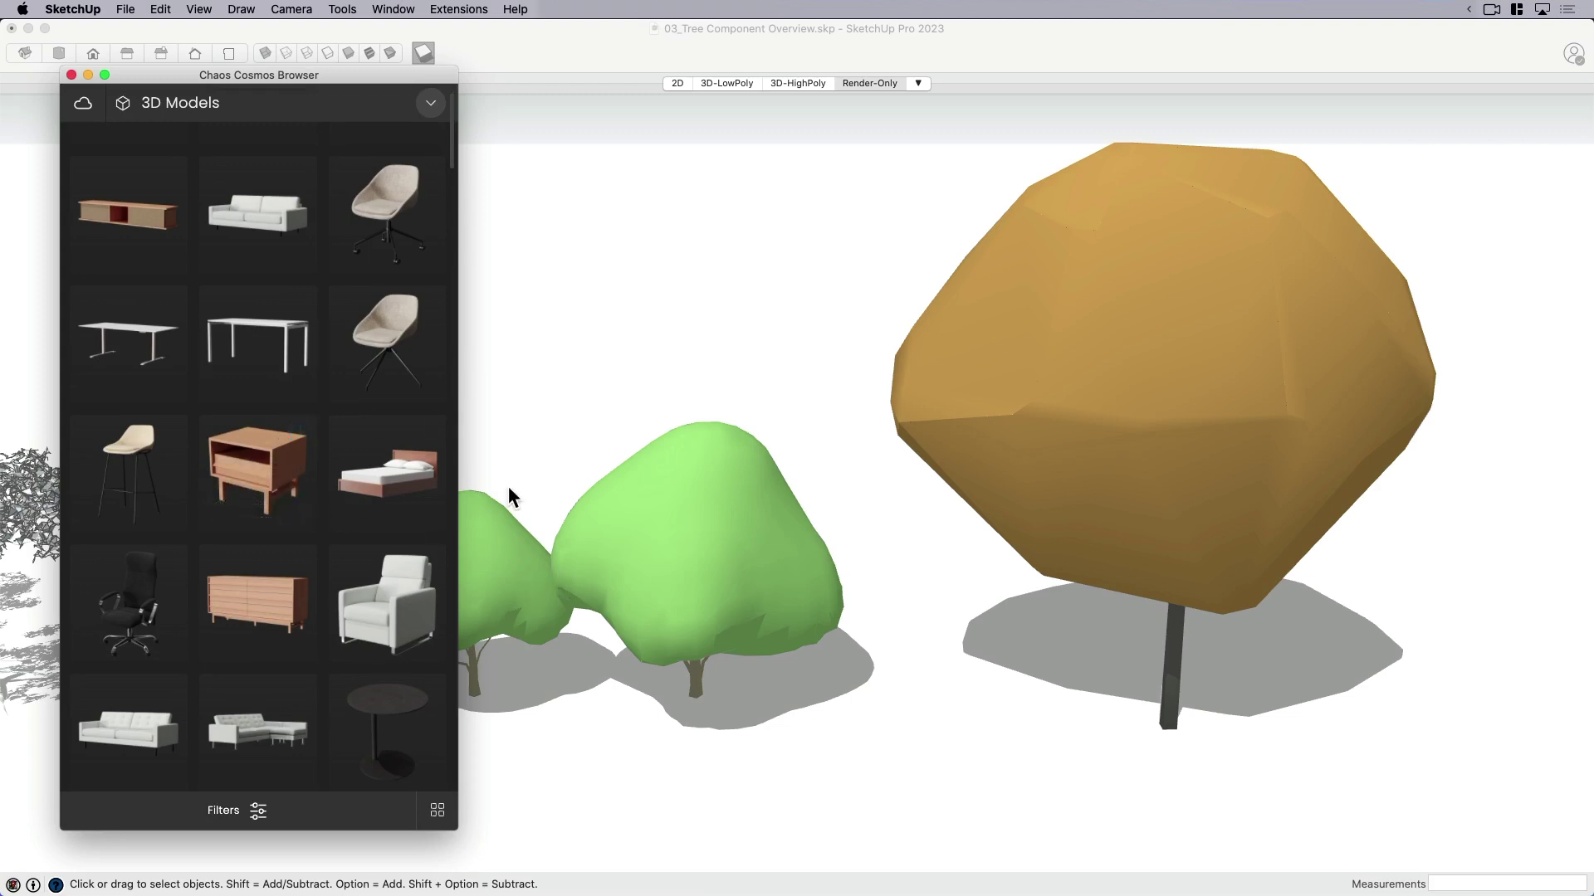
Delete the smaller green tree and bring the remaining tree into view
{"action": "left_click", "coordinate": [73, 75]}
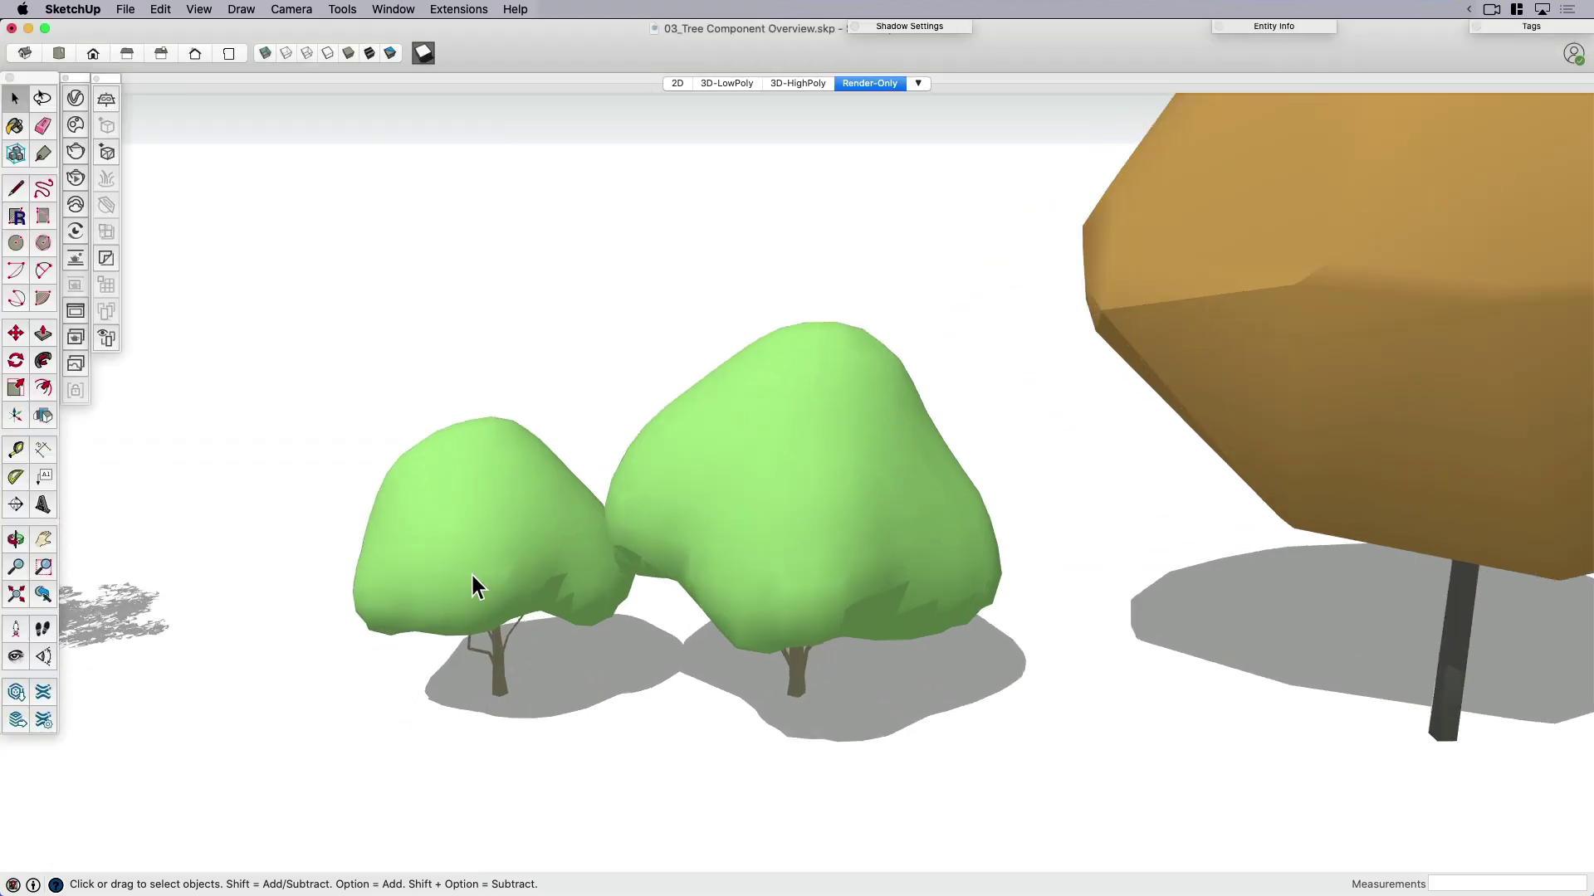
{"action": "left_click", "coordinate": [472, 572]}
{"action": "key", "text": "Delete"}
{"action": "left_click", "coordinate": [749, 556]}
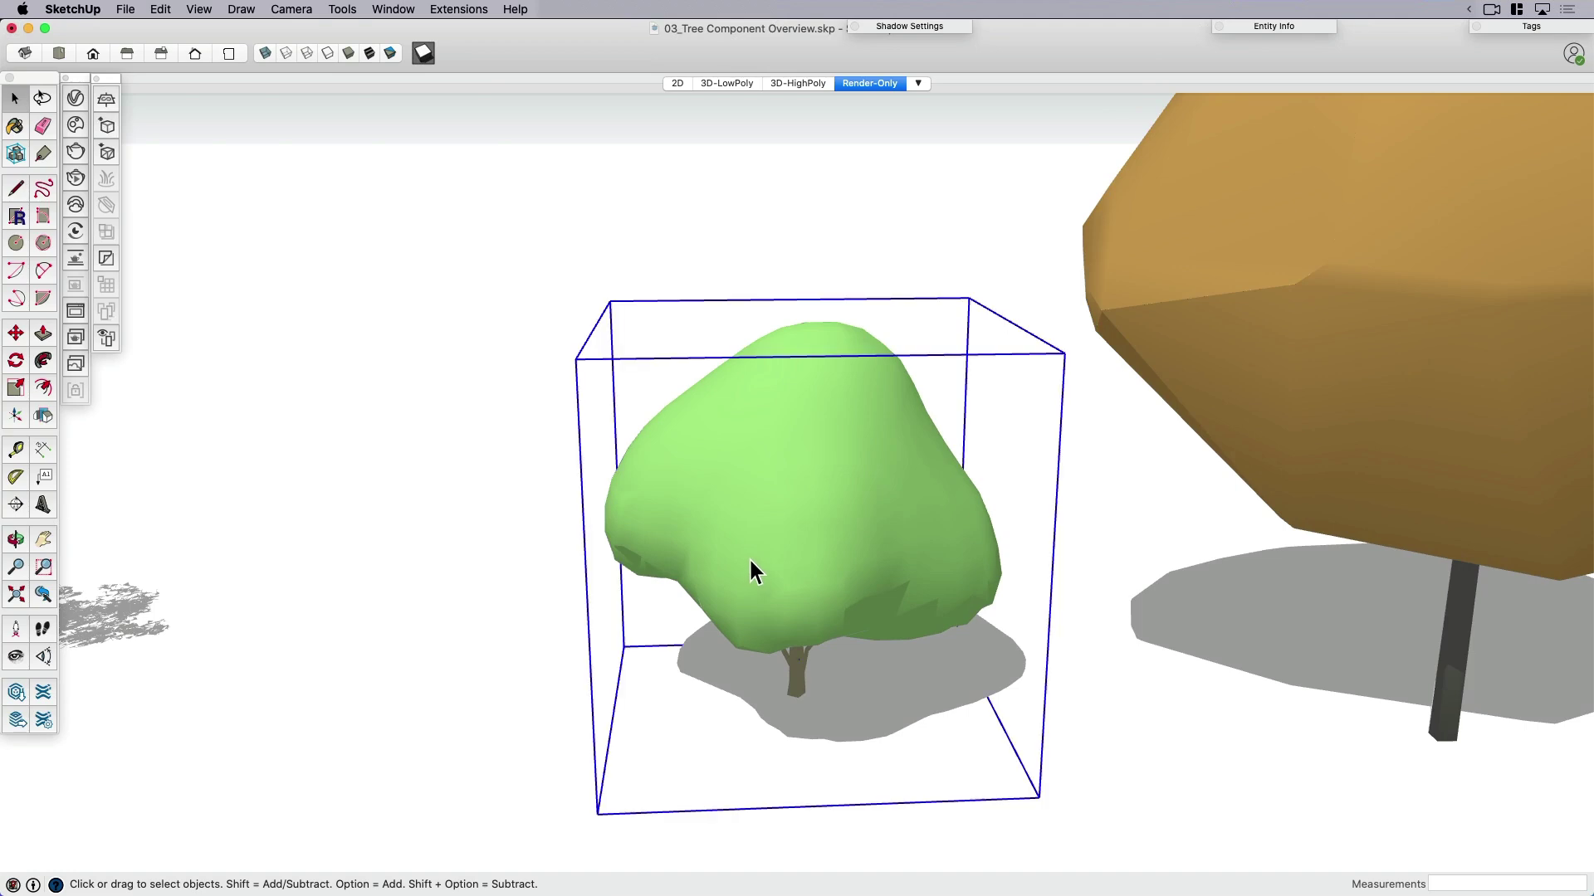
{"action": "middle_click_drag", "start_coordinate": [748, 557], "coordinate": [673, 438], "text": "shift"}
{"action": "key", "text": "space"}
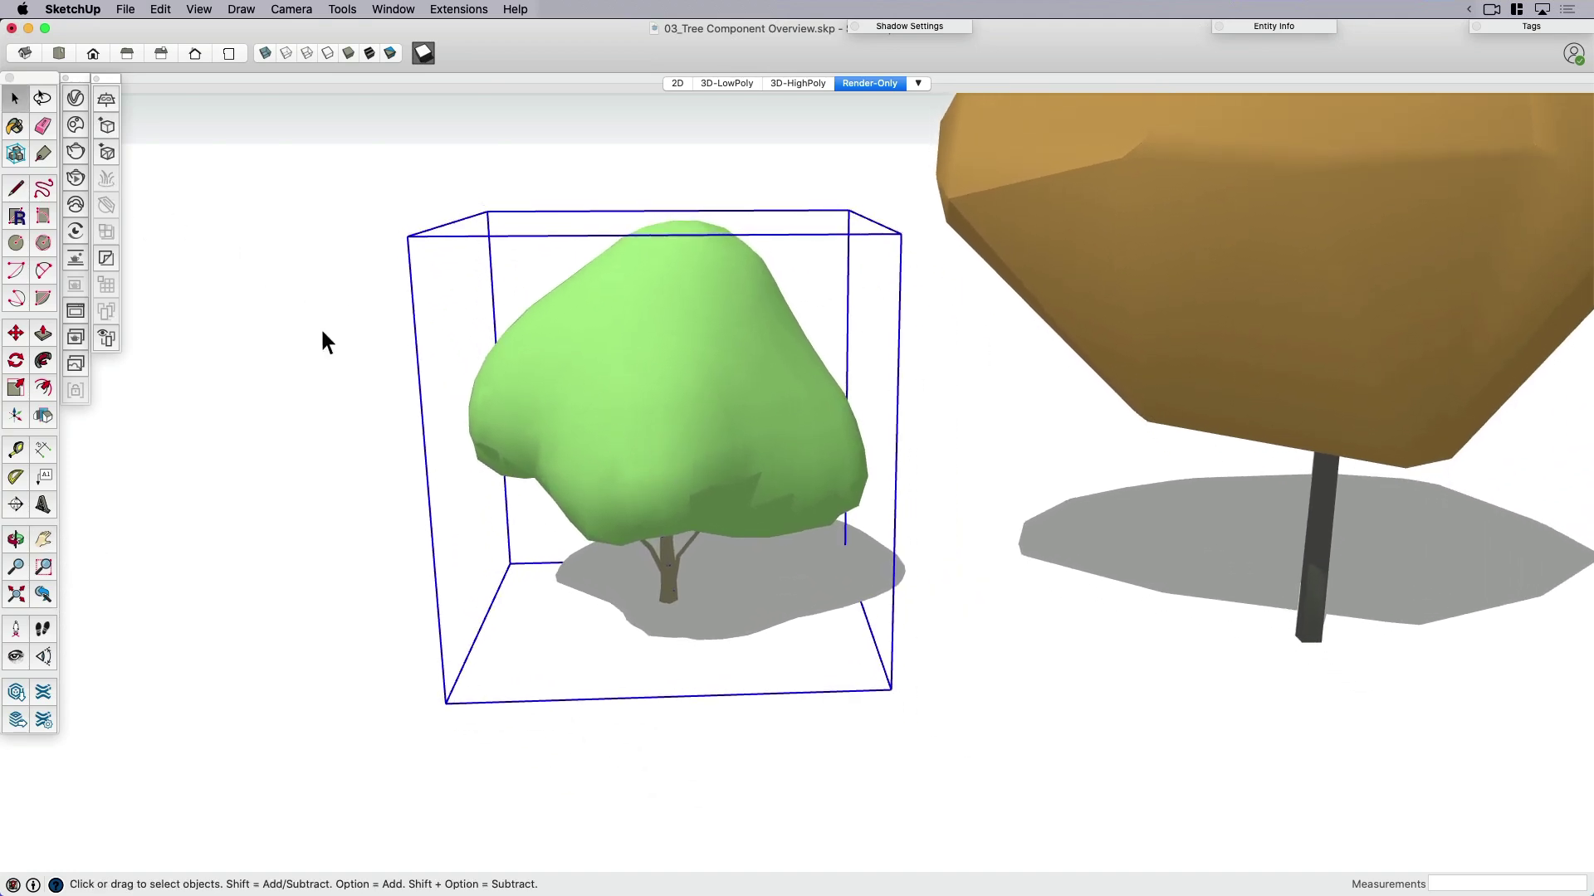
{"action": "scroll", "coordinate": [824, 415], "scroll_direction": "up", "scroll_amount": 5}
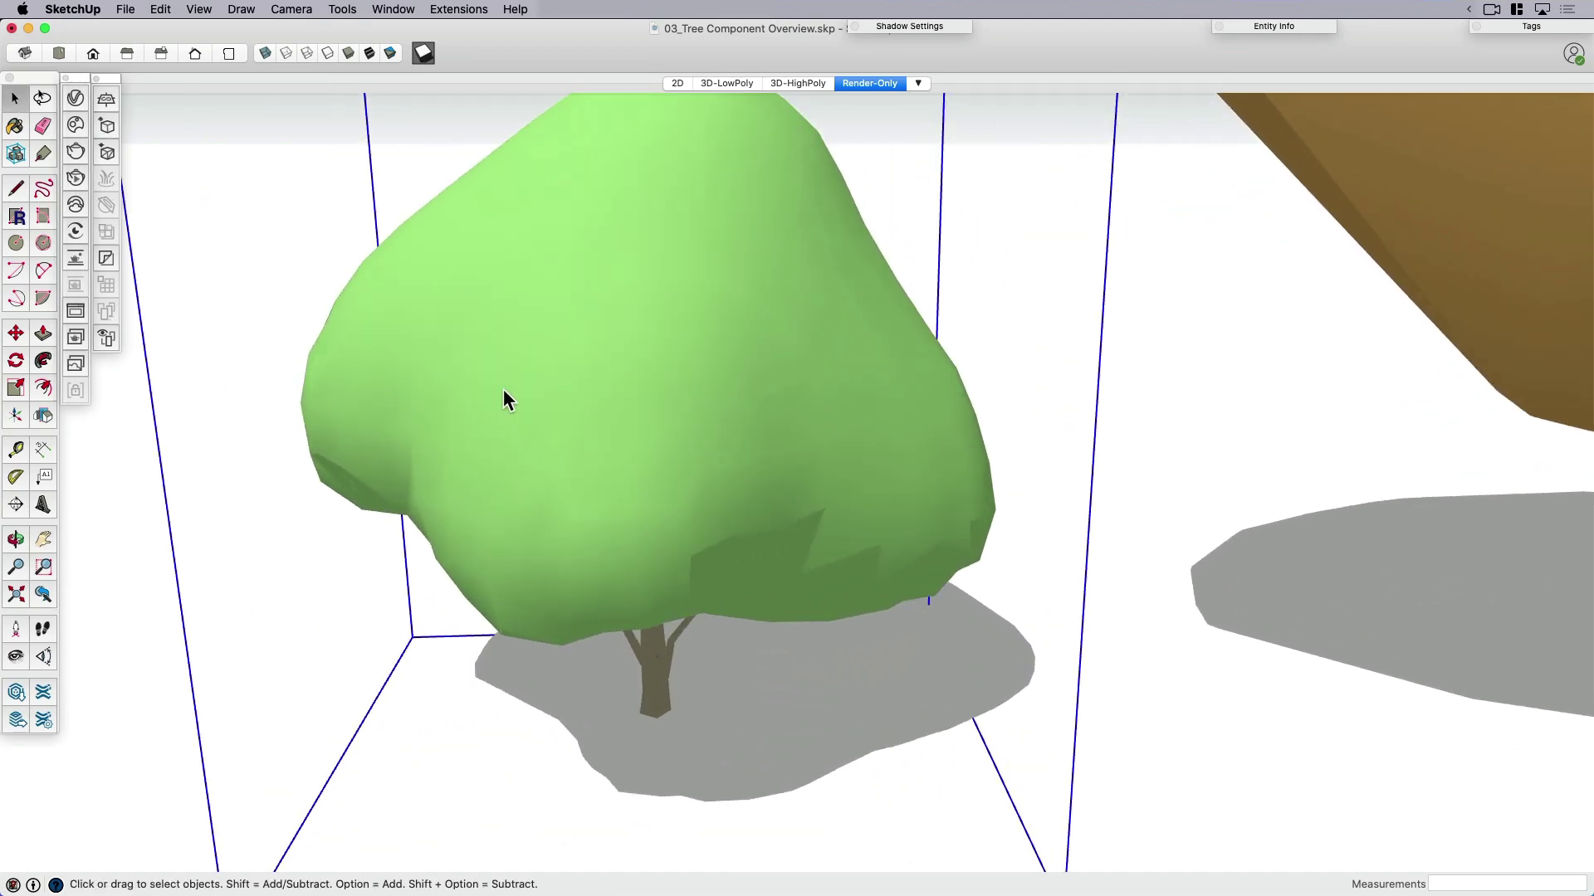
Preview a V-Ray interactive render while orbiting the tree, then stop it
{"action": "key", "text": "ctrl+r"}
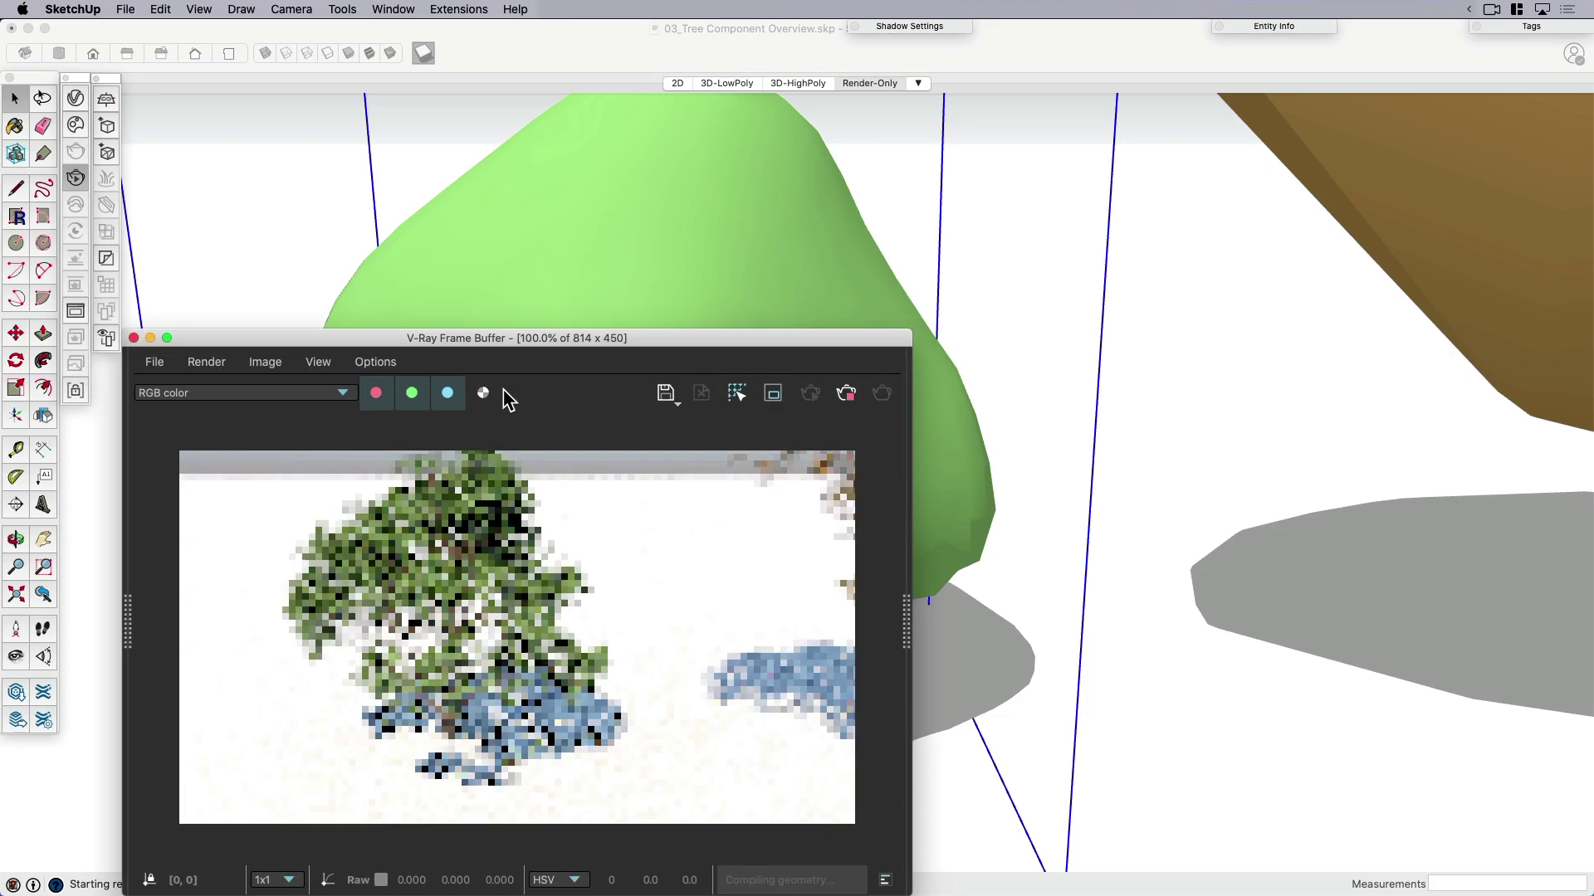
{"action": "left_click", "coordinate": [594, 268]}
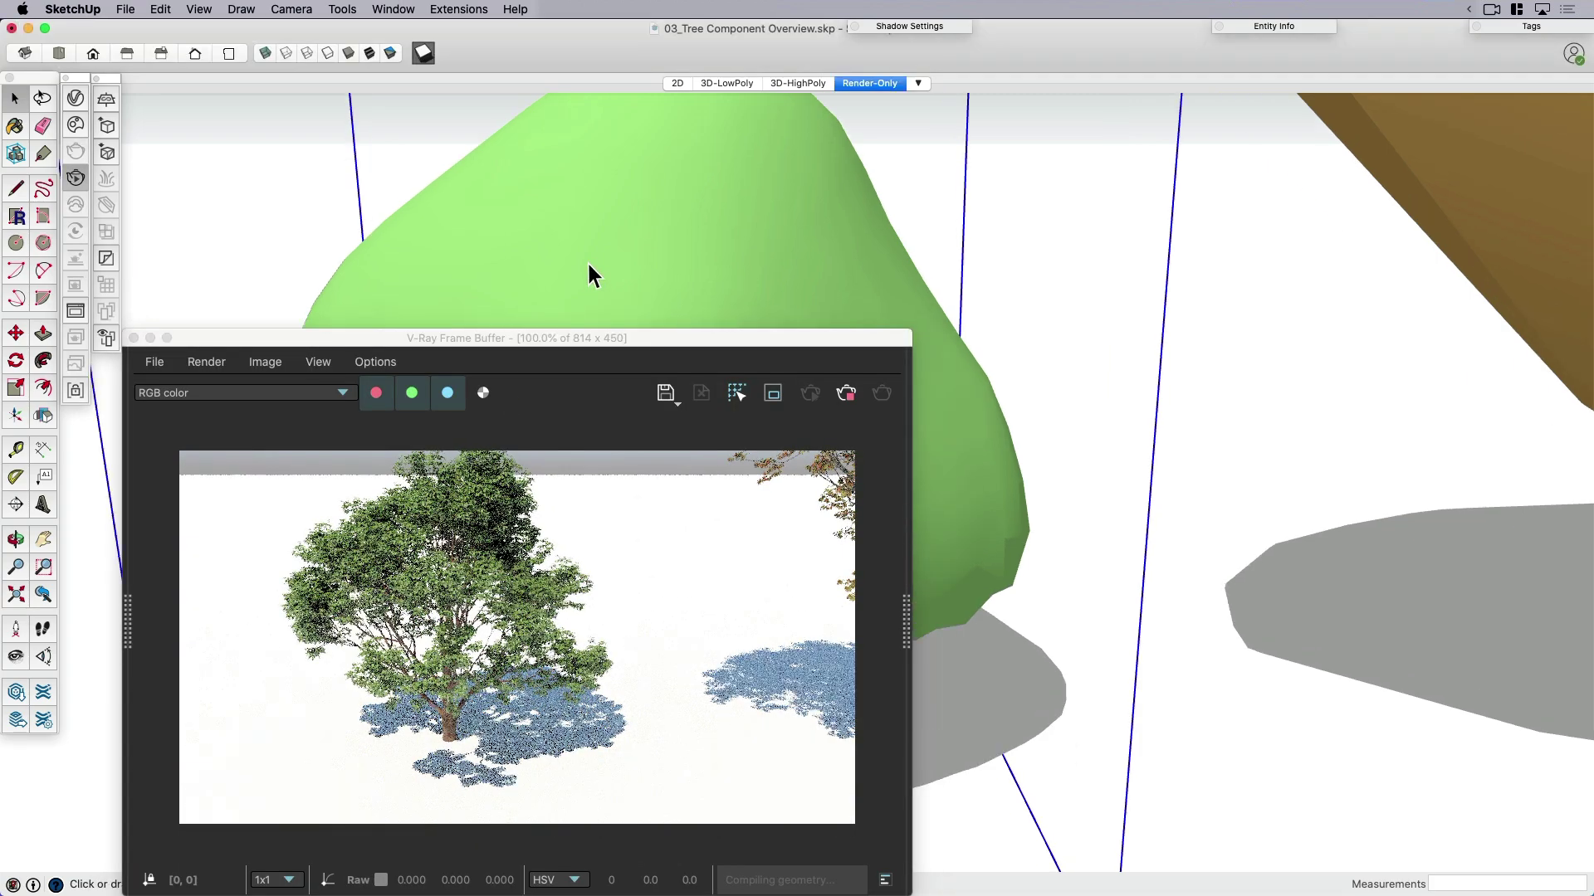
{"action": "scroll", "coordinate": [587, 260], "scroll_direction": "up", "scroll_amount": 3}
{"action": "scroll", "coordinate": [587, 261], "scroll_direction": "up", "scroll_amount": 2}
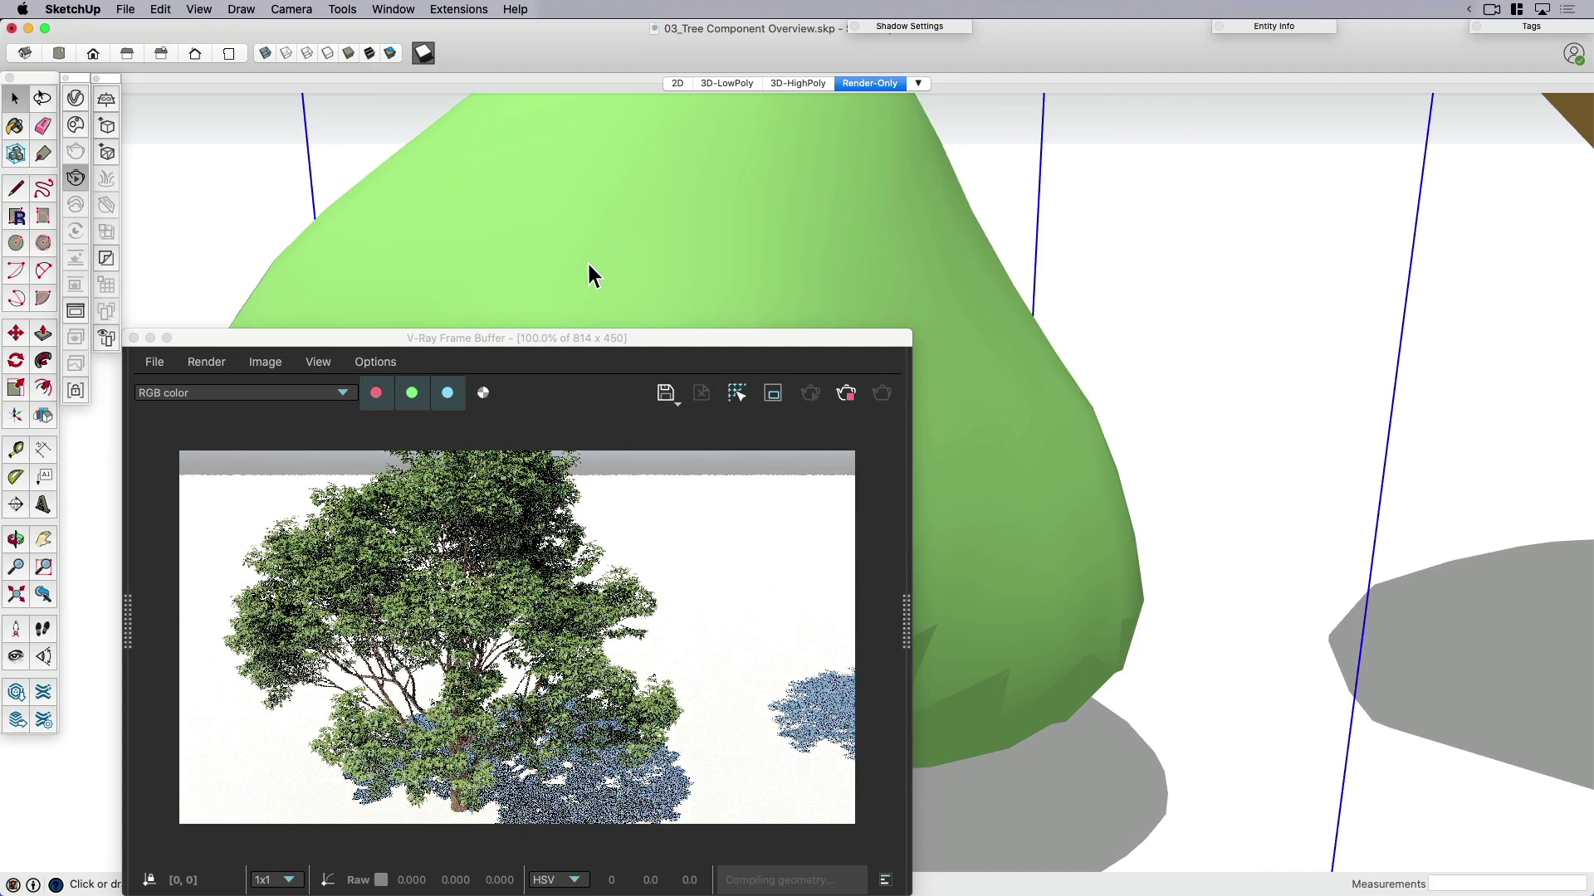
{"action": "key", "text": "o"}
{"action": "left_click_drag", "start_coordinate": [630, 268], "coordinate": [773, 236]}
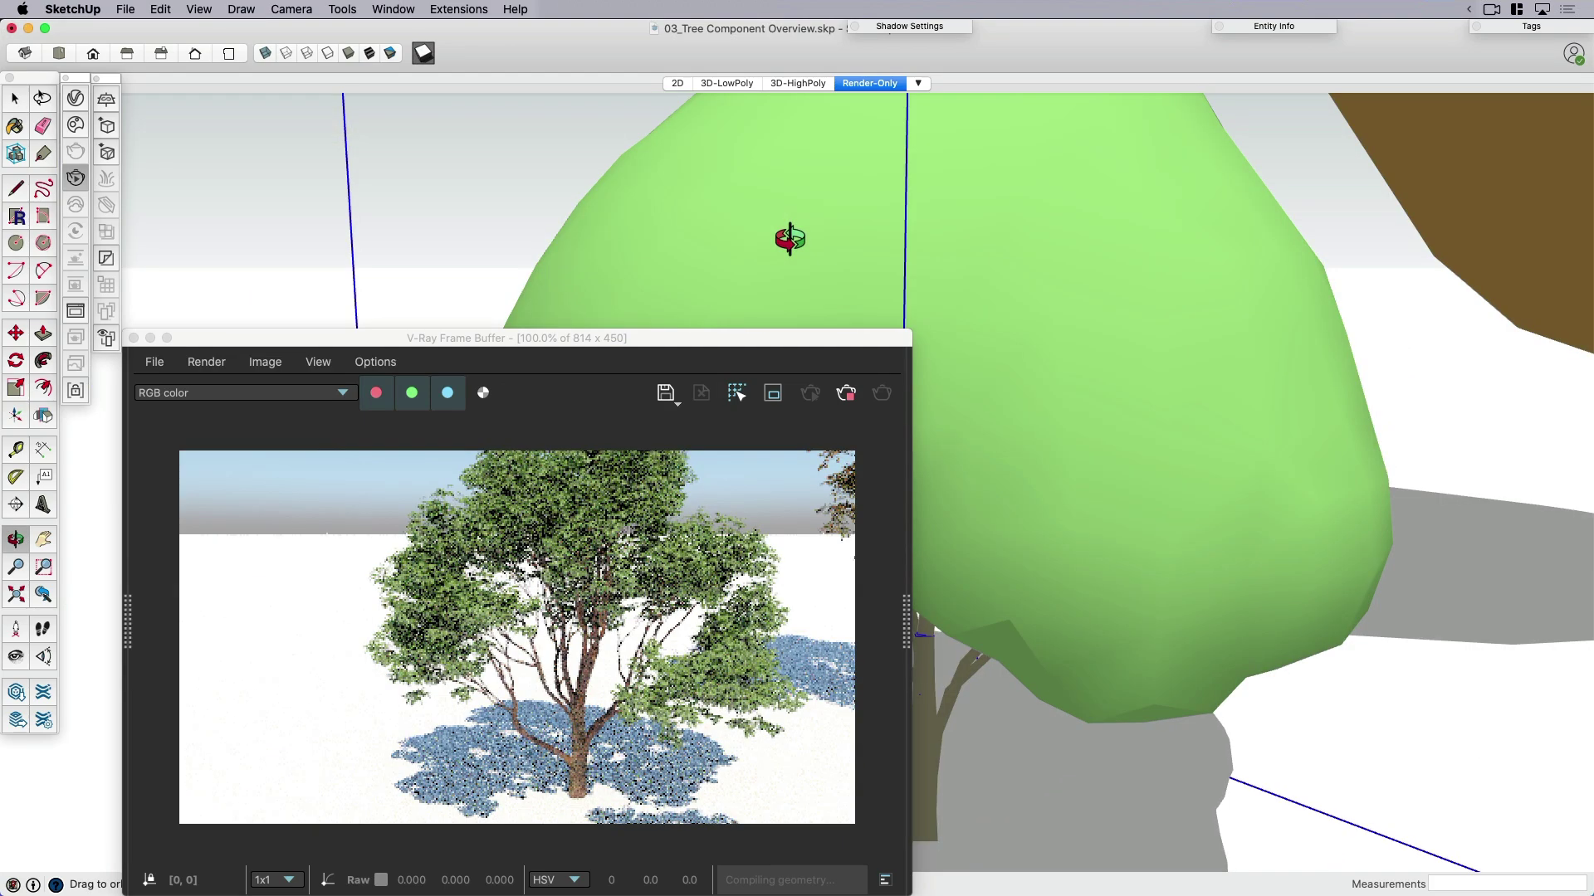
{"action": "left_click", "coordinate": [849, 395]}
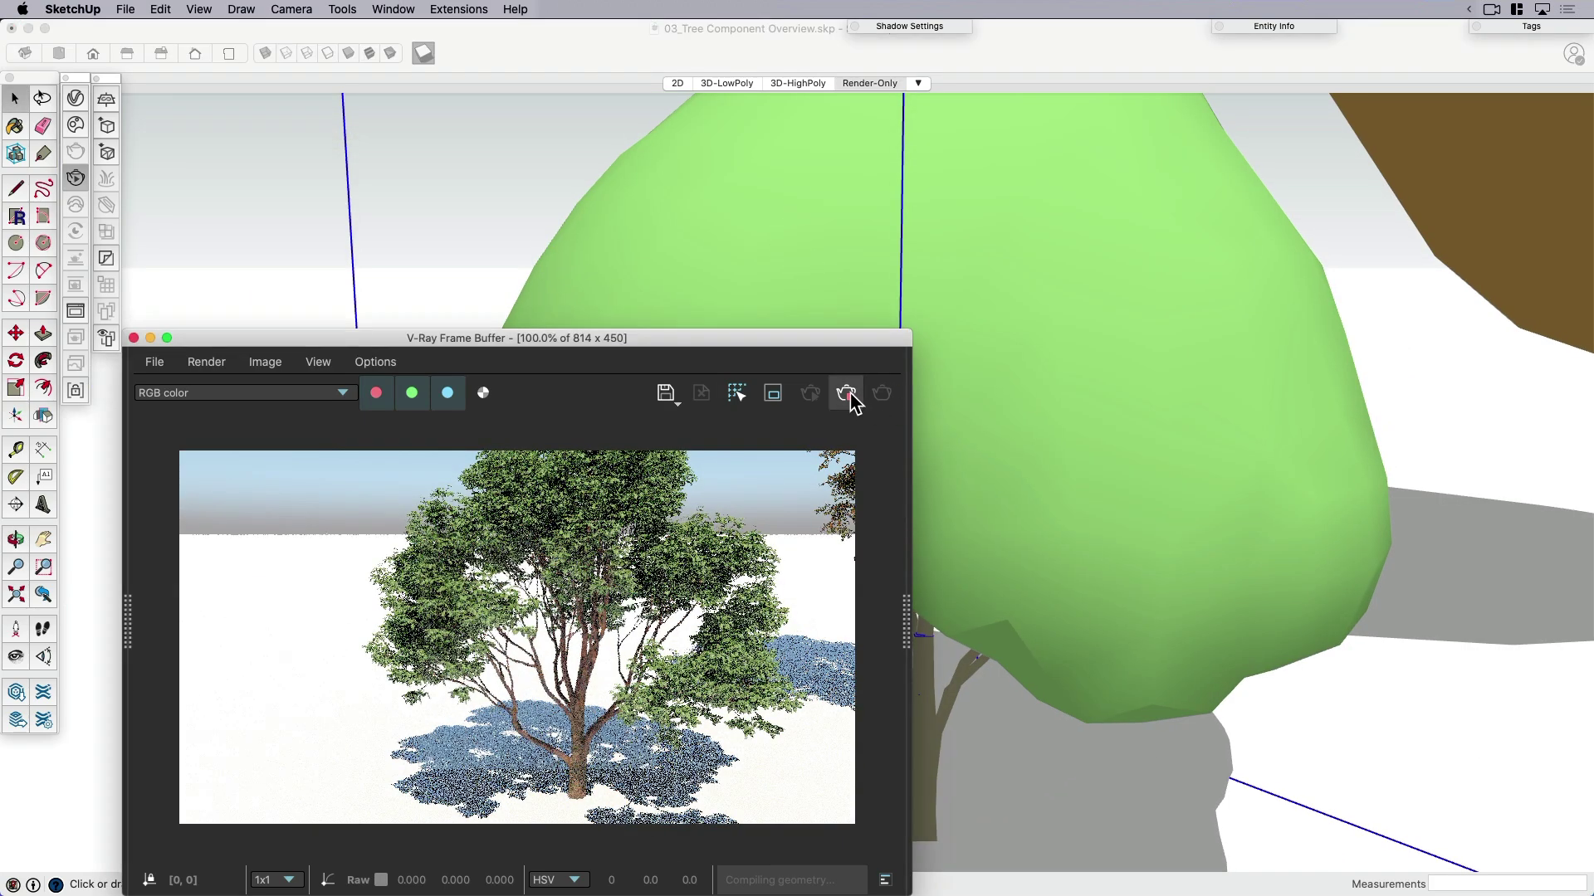
Turn the green tree 180° about its trunk base and switch shadows off
{"action": "left_click", "coordinate": [133, 339]}
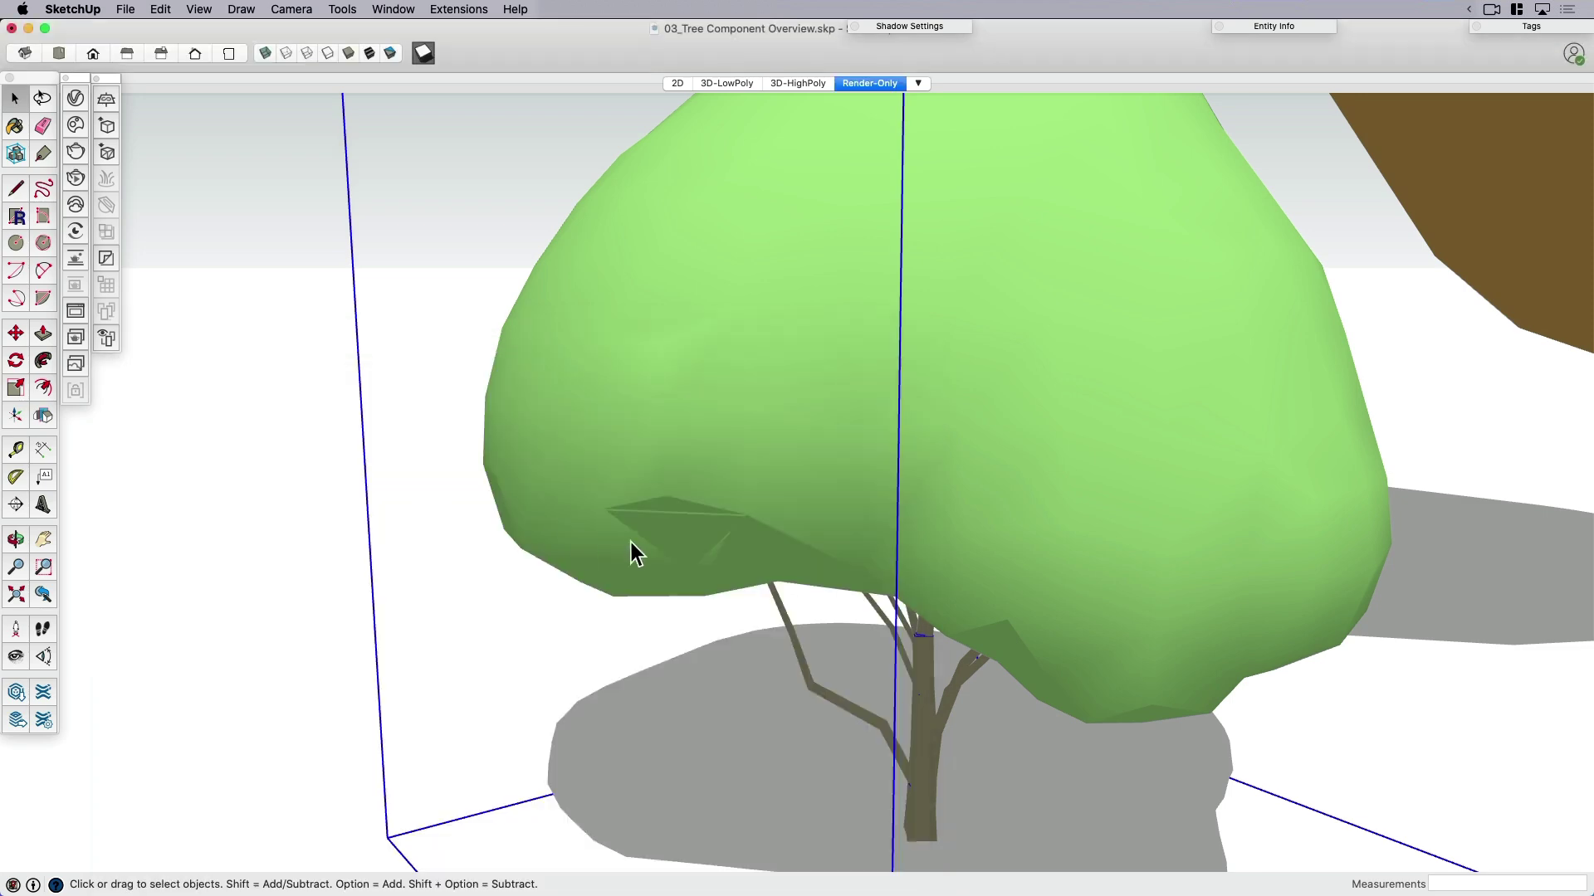
{"action": "scroll", "coordinate": [582, 543], "scroll_direction": "down", "scroll_amount": 3}
{"action": "middle_click_drag", "start_coordinate": [622, 485], "coordinate": [659, 496]}
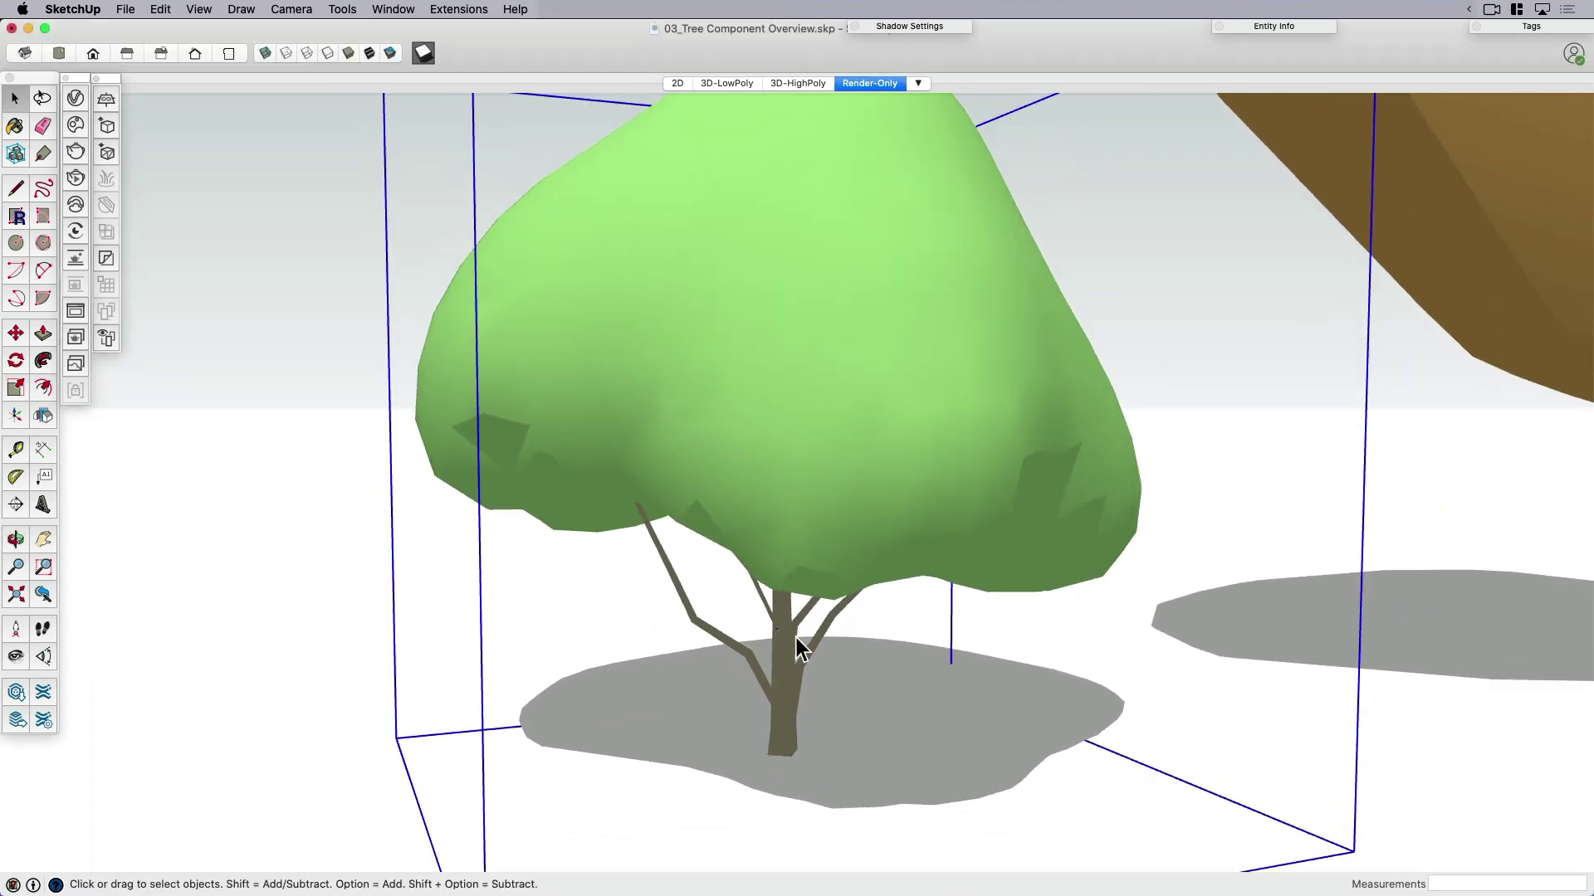
{"action": "middle_click_drag", "start_coordinate": [796, 638], "coordinate": [733, 732]}
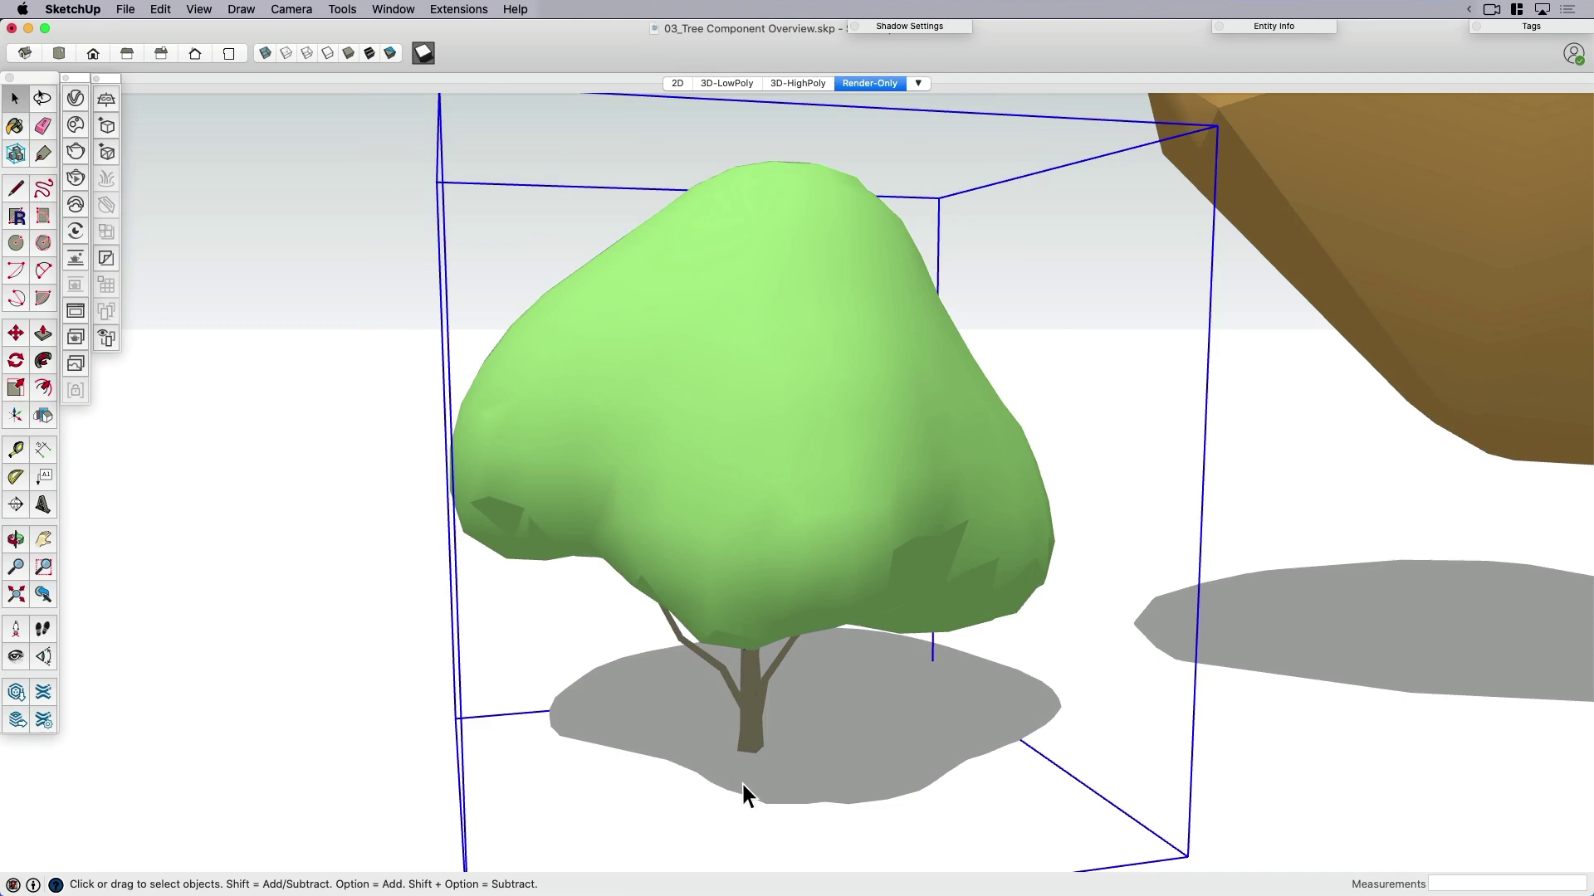
{"action": "key", "text": "q"}
{"action": "left_click", "coordinate": [710, 770]}
{"action": "left_click", "coordinate": [772, 766]}
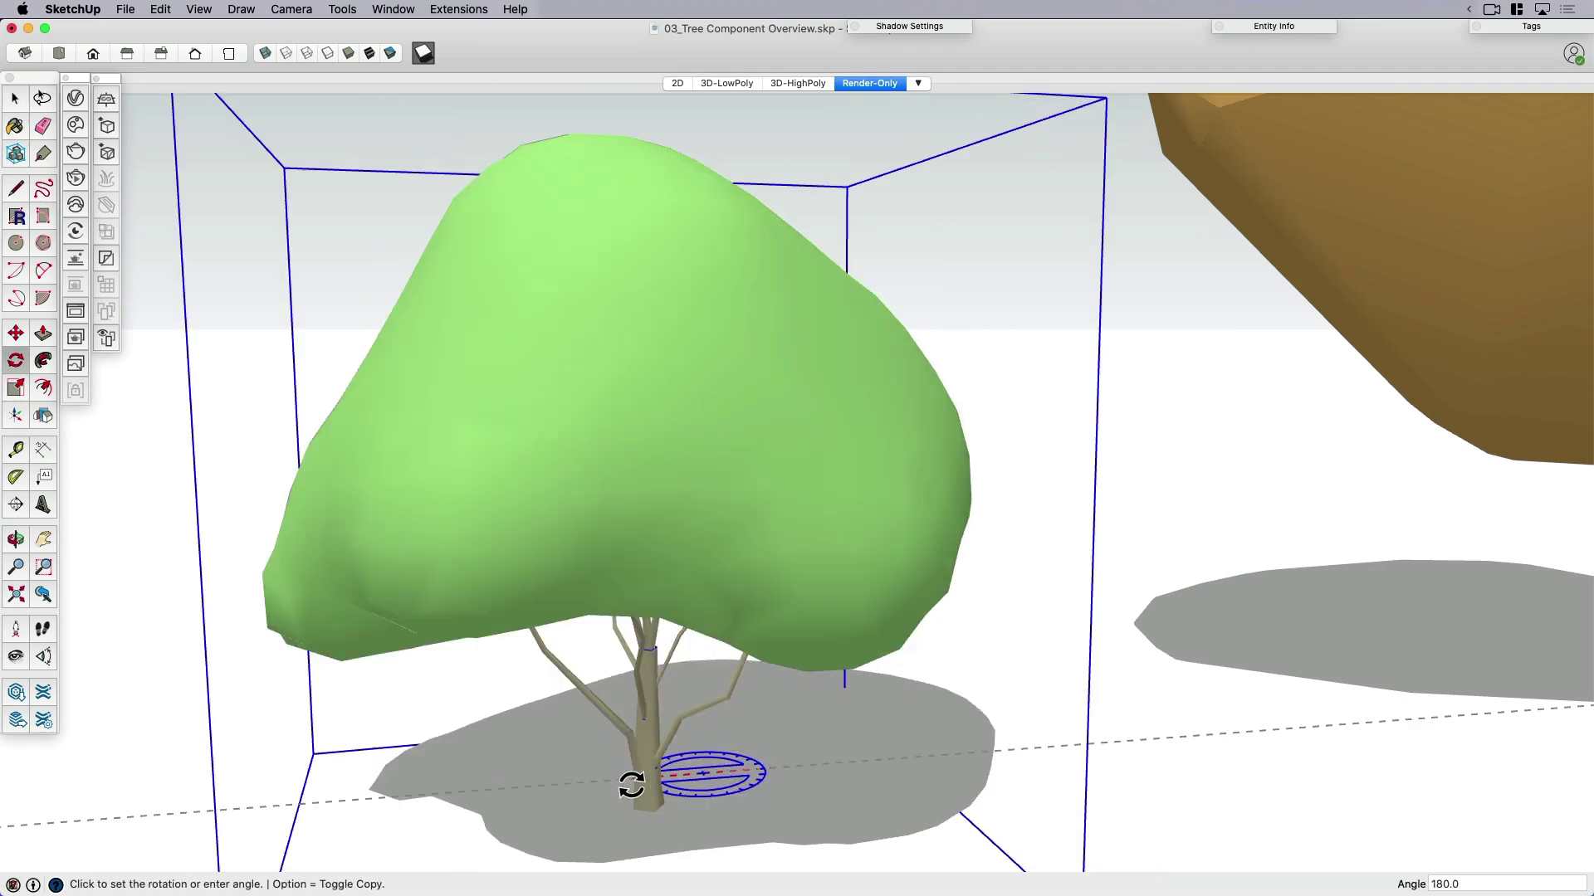
{"action": "left_click", "coordinate": [630, 783]}
{"action": "key", "text": "space"}
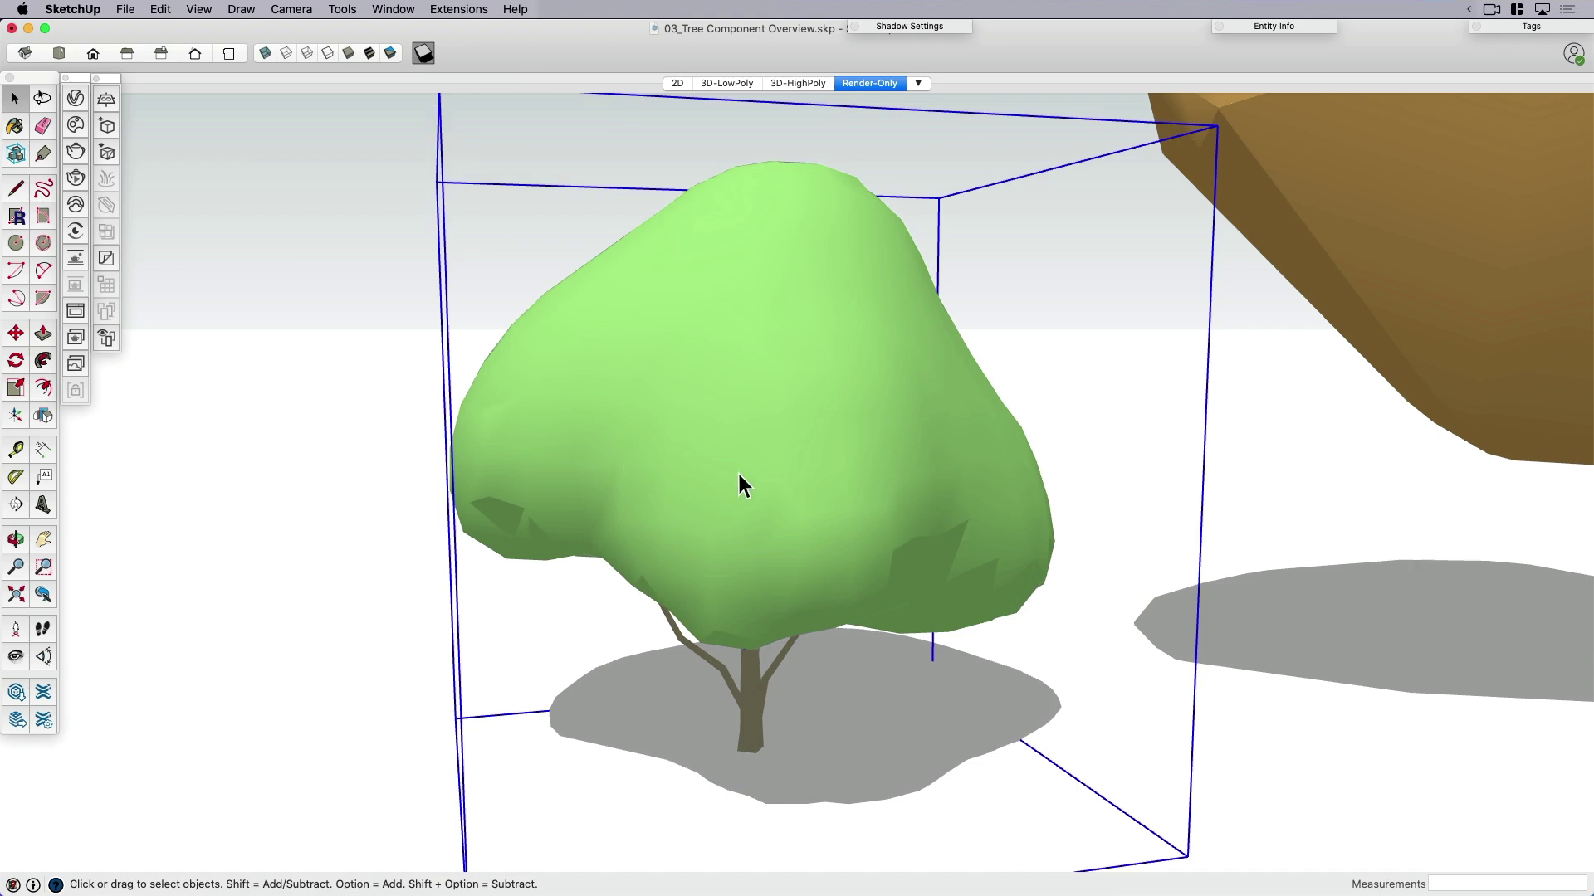
{"action": "key", "text": "shift+z"}
{"action": "left_click", "coordinate": [421, 52]}
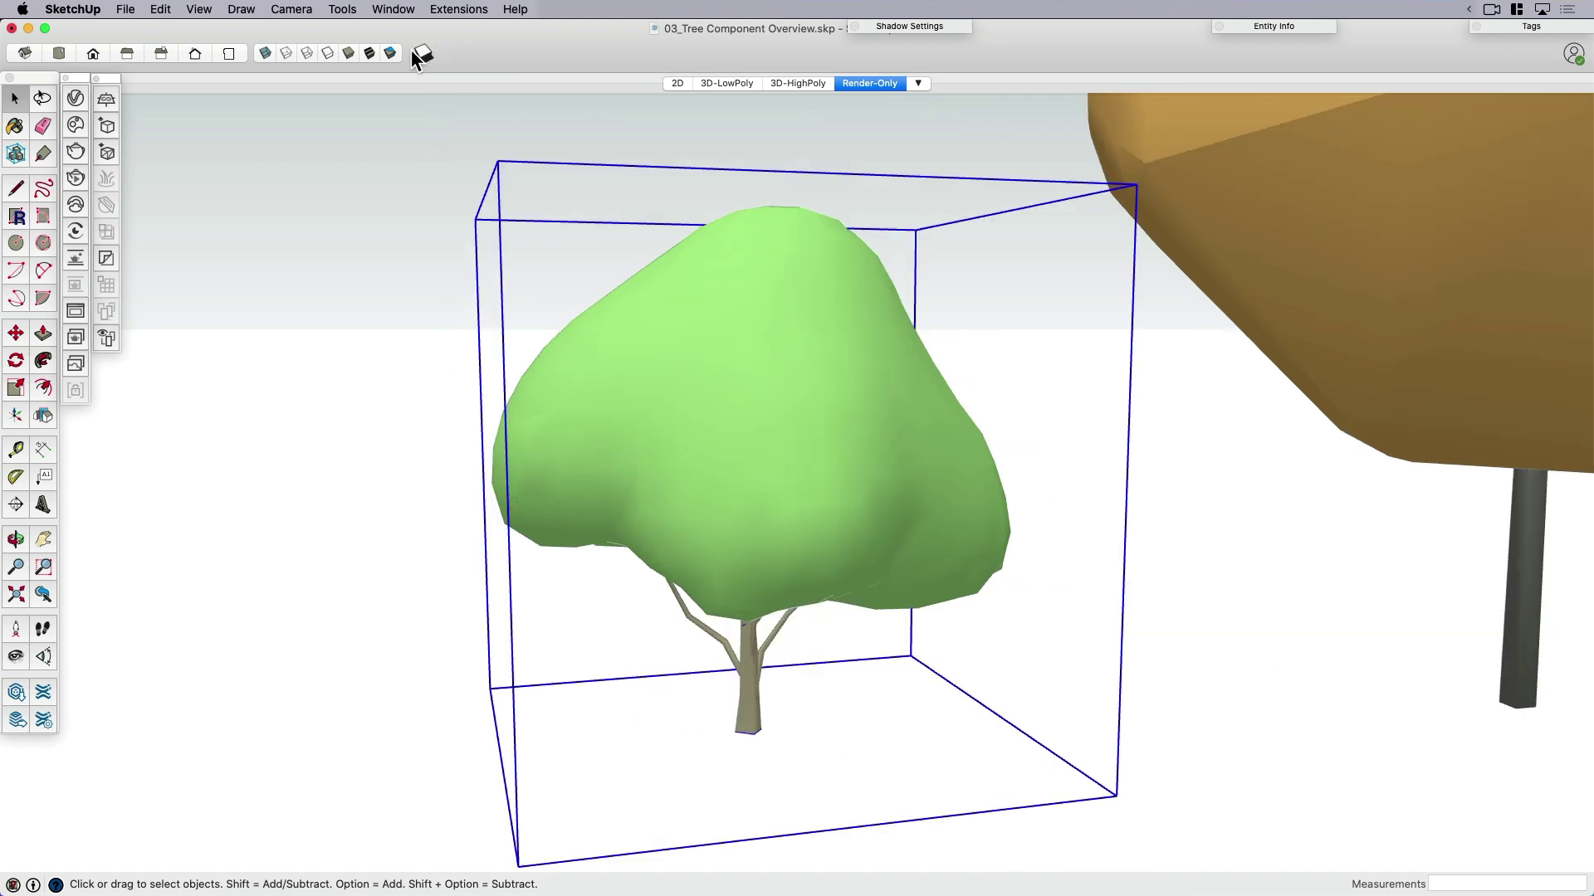
Make a copy of the green tree to its left
{"action": "key", "text": "m"}
{"action": "key", "text": "alt"}
{"action": "left_click", "coordinate": [716, 720]}
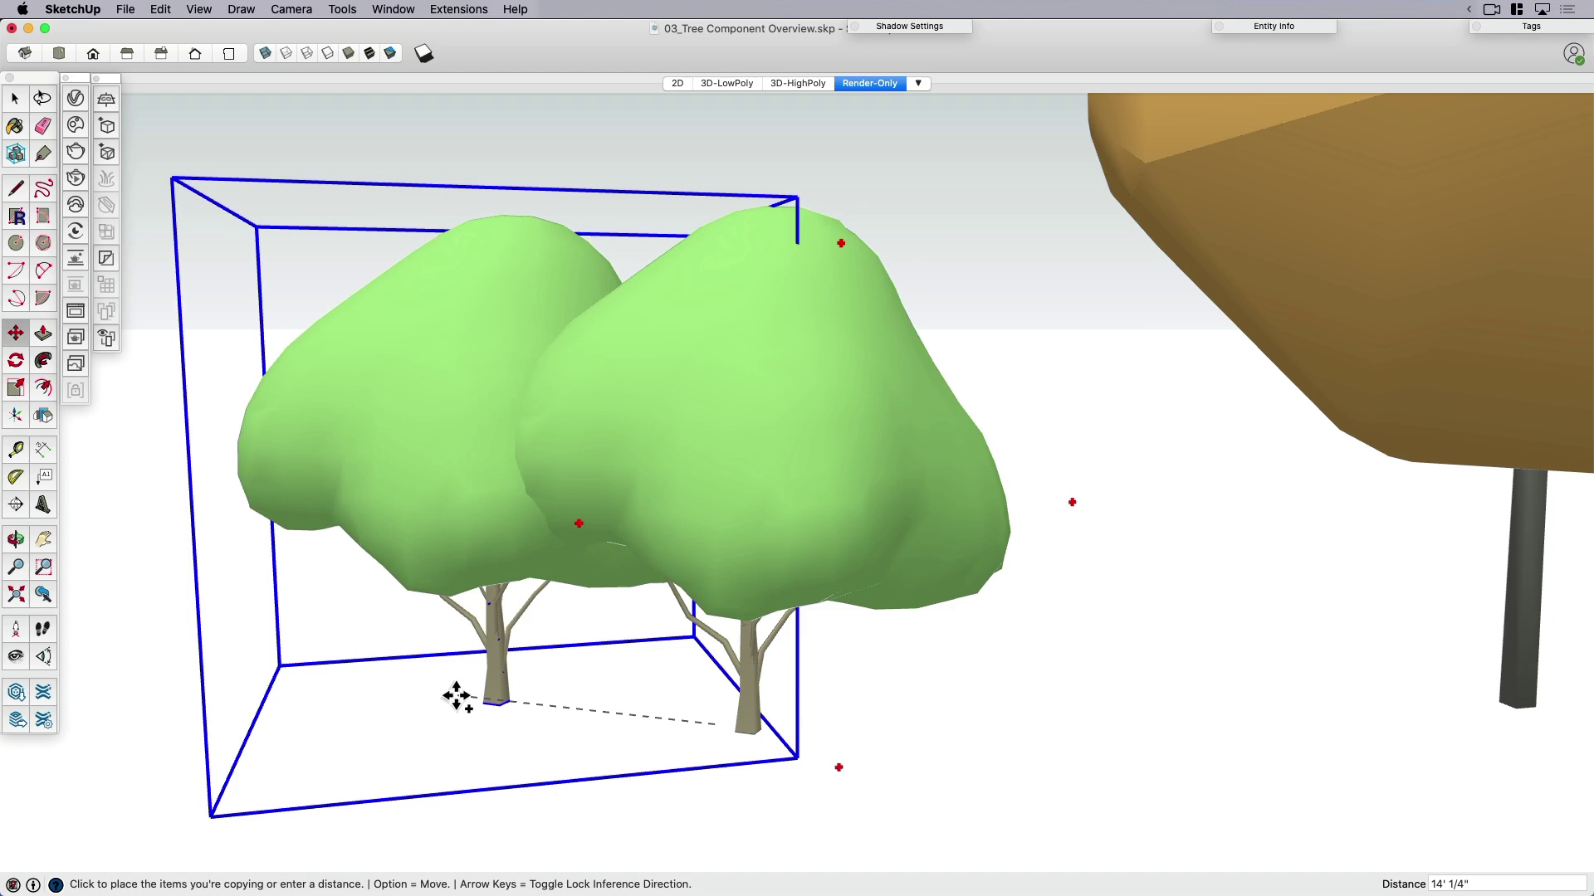
{"action": "left_click", "coordinate": [502, 726]}
{"action": "key", "text": "space"}
Rotate the copied tree 90° and move it behind the other tree
{"action": "key", "text": "q"}
{"action": "left_click", "coordinate": [497, 705]}
{"action": "left_click", "coordinate": [603, 706]}
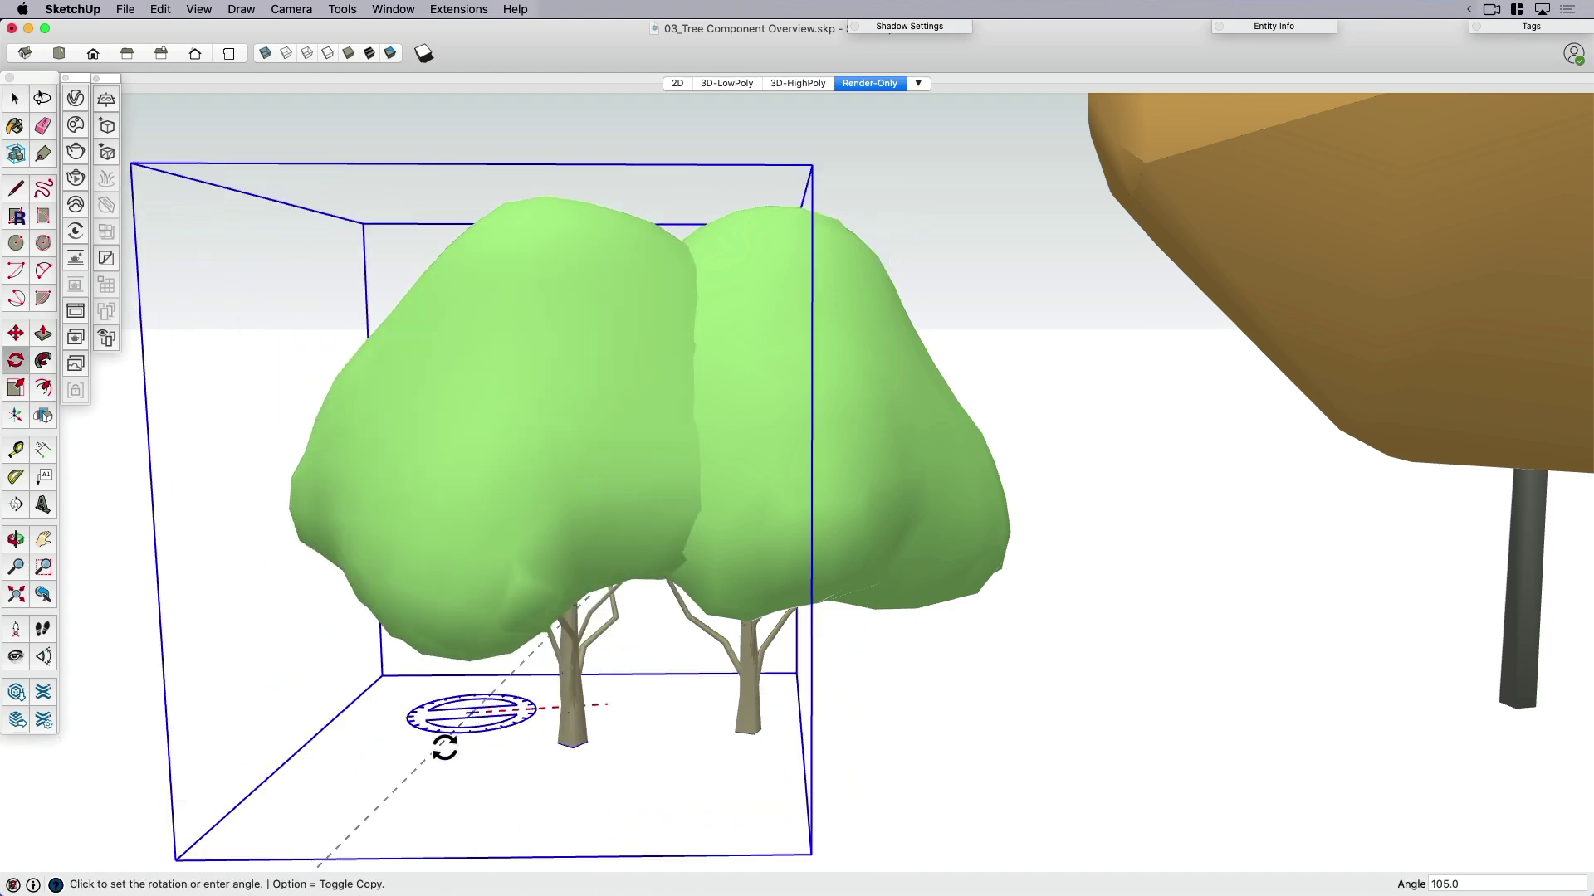
{"action": "left_click", "coordinate": [470, 756]}
{"action": "key", "text": "space"}
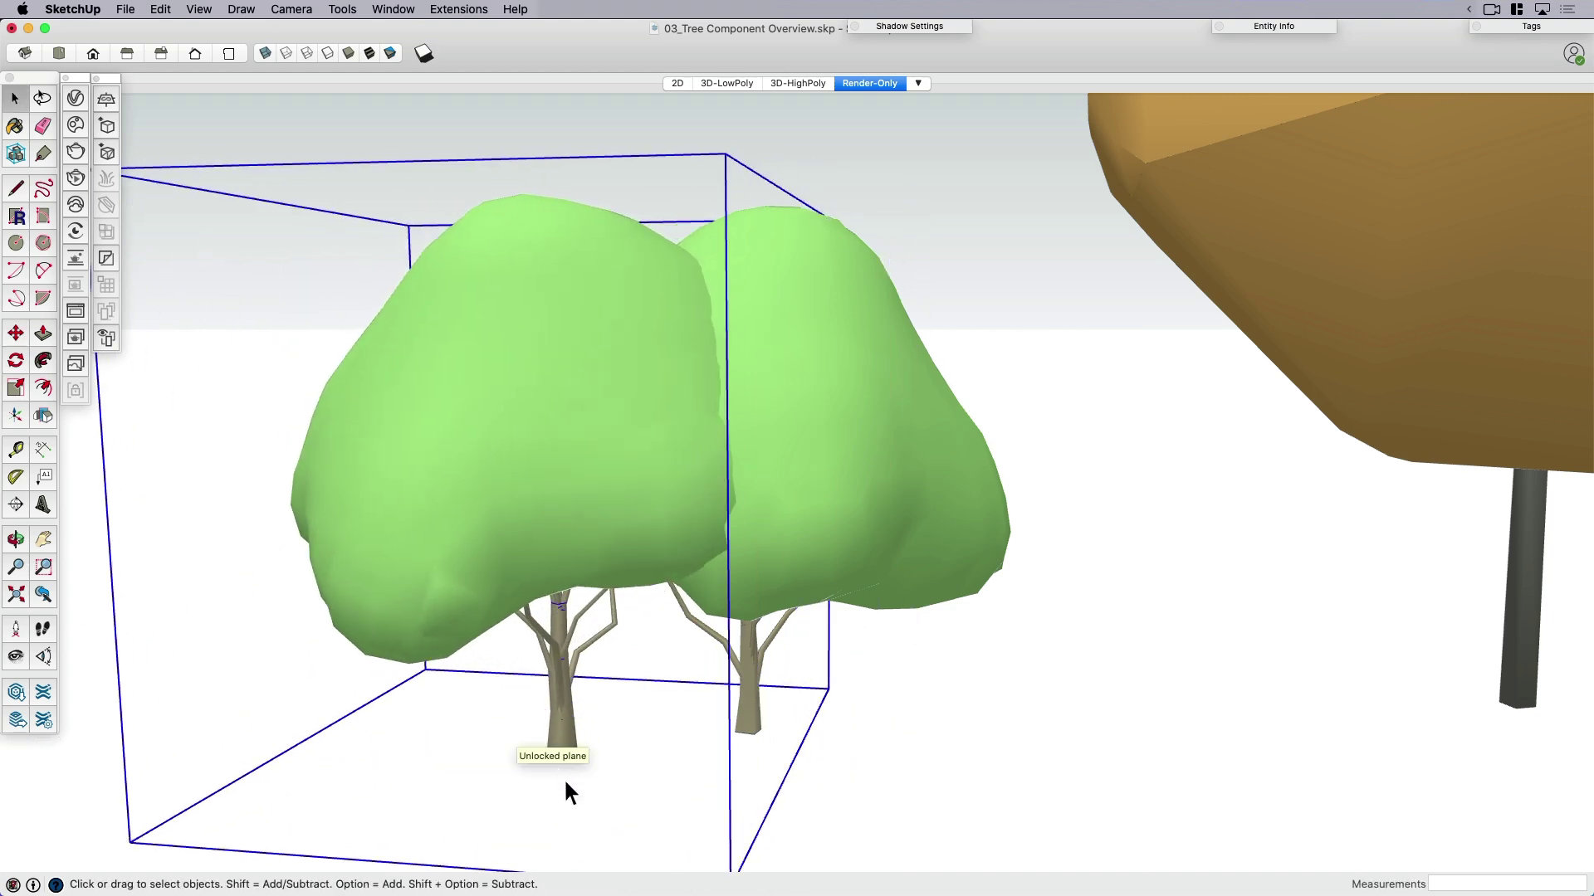
{"action": "key", "text": "m"}
{"action": "left_click", "coordinate": [564, 778]}
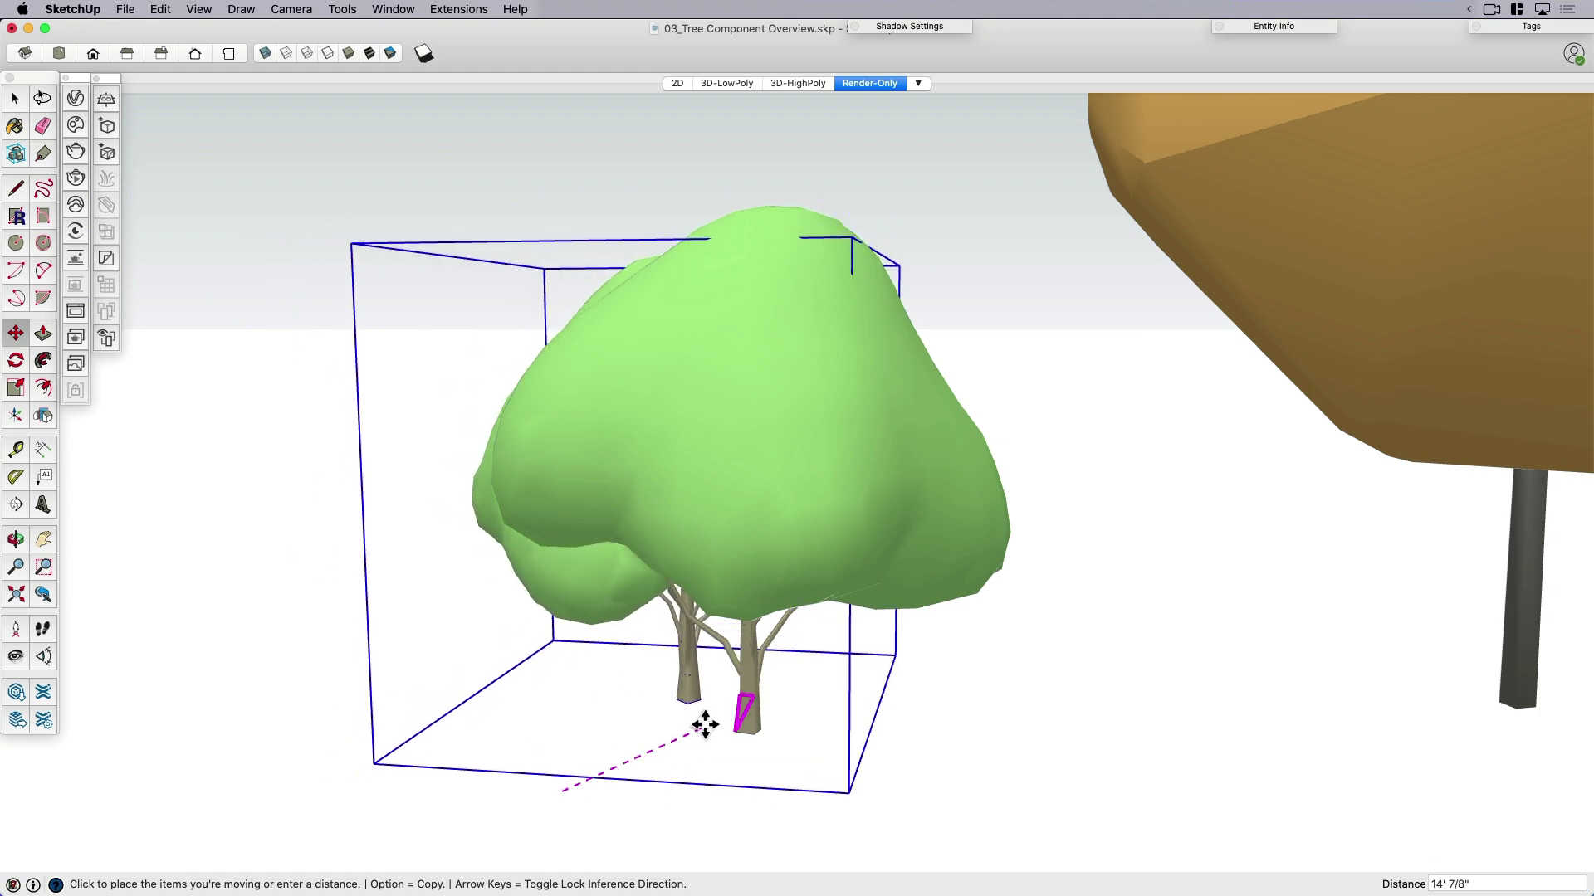
{"action": "left_click", "coordinate": [669, 728]}
{"action": "key", "text": "space"}
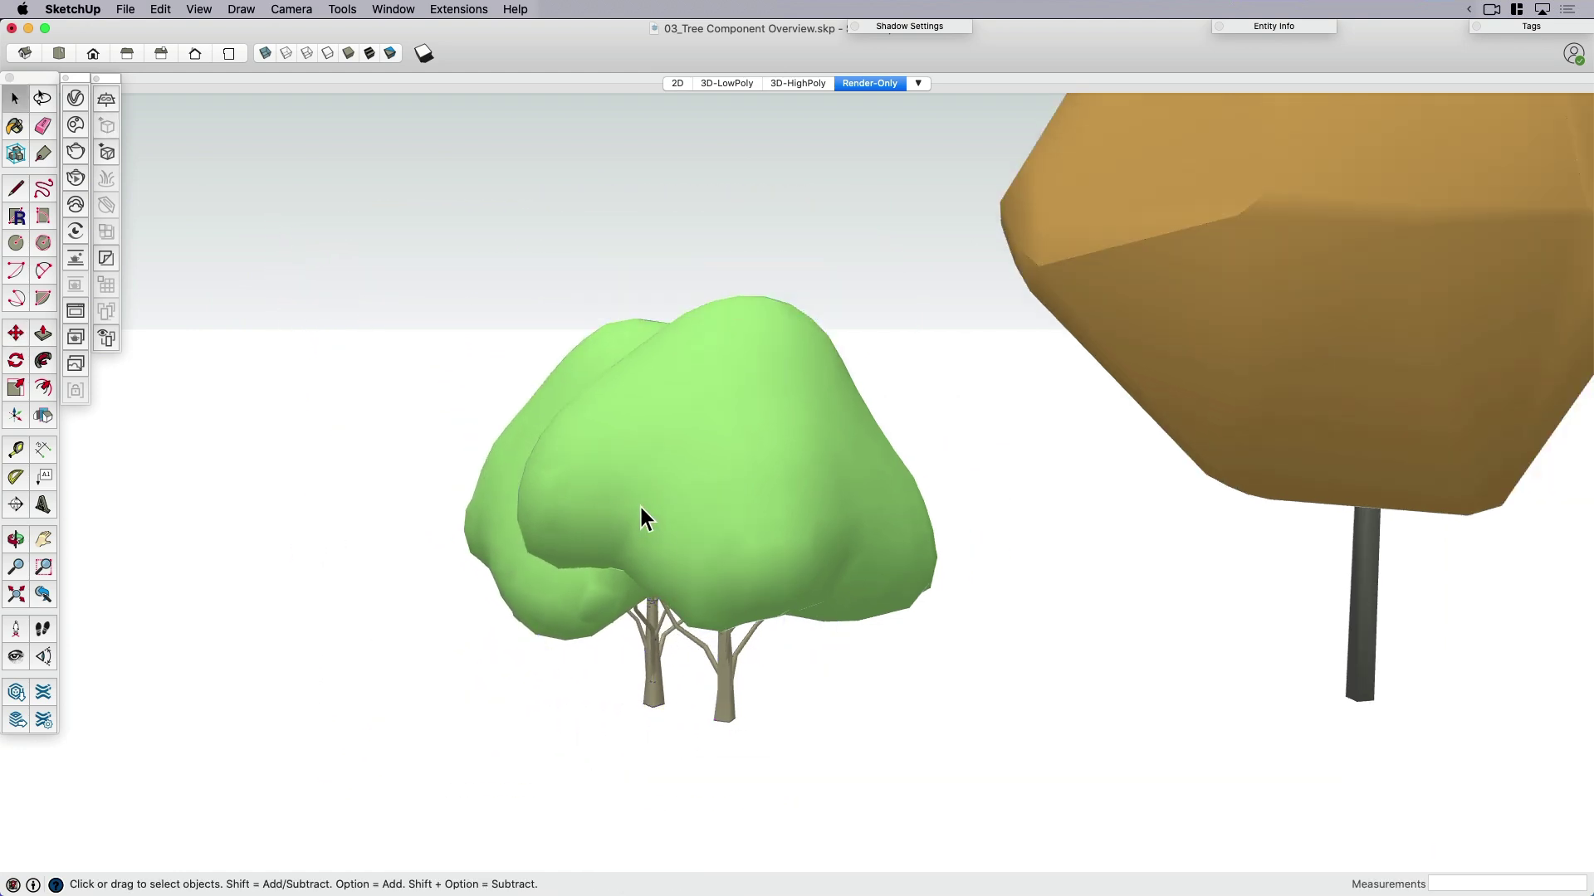
Delete the overlapping duplicate green tree, keeping the orange tree in view
{"action": "key", "text": "h"}
{"action": "scroll", "coordinate": [639, 505], "scroll_direction": "down", "scroll_amount": 5}
{"action": "mouse_move", "coordinate": [760, 648]}
{"action": "left_mouse_down"}
{"action": "mouse_move", "coordinate": [930, 538]}
{"action": "mouse_move", "coordinate": [916, 529]}
{"action": "left_mouse_up"}
{"action": "key", "text": "space"}
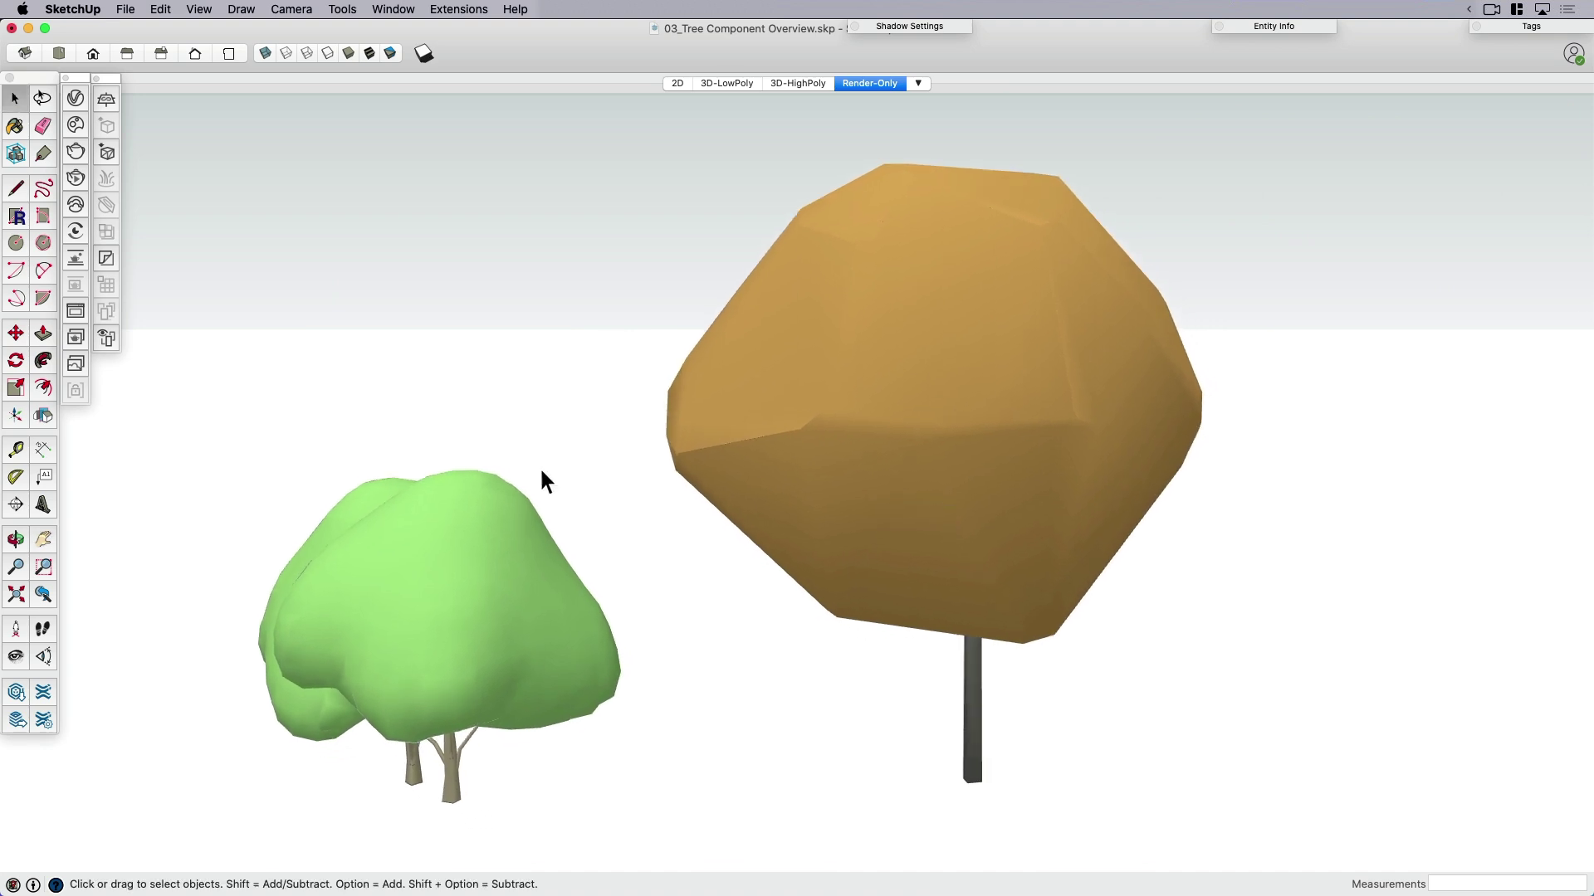
{"action": "left_click", "coordinate": [443, 590]}
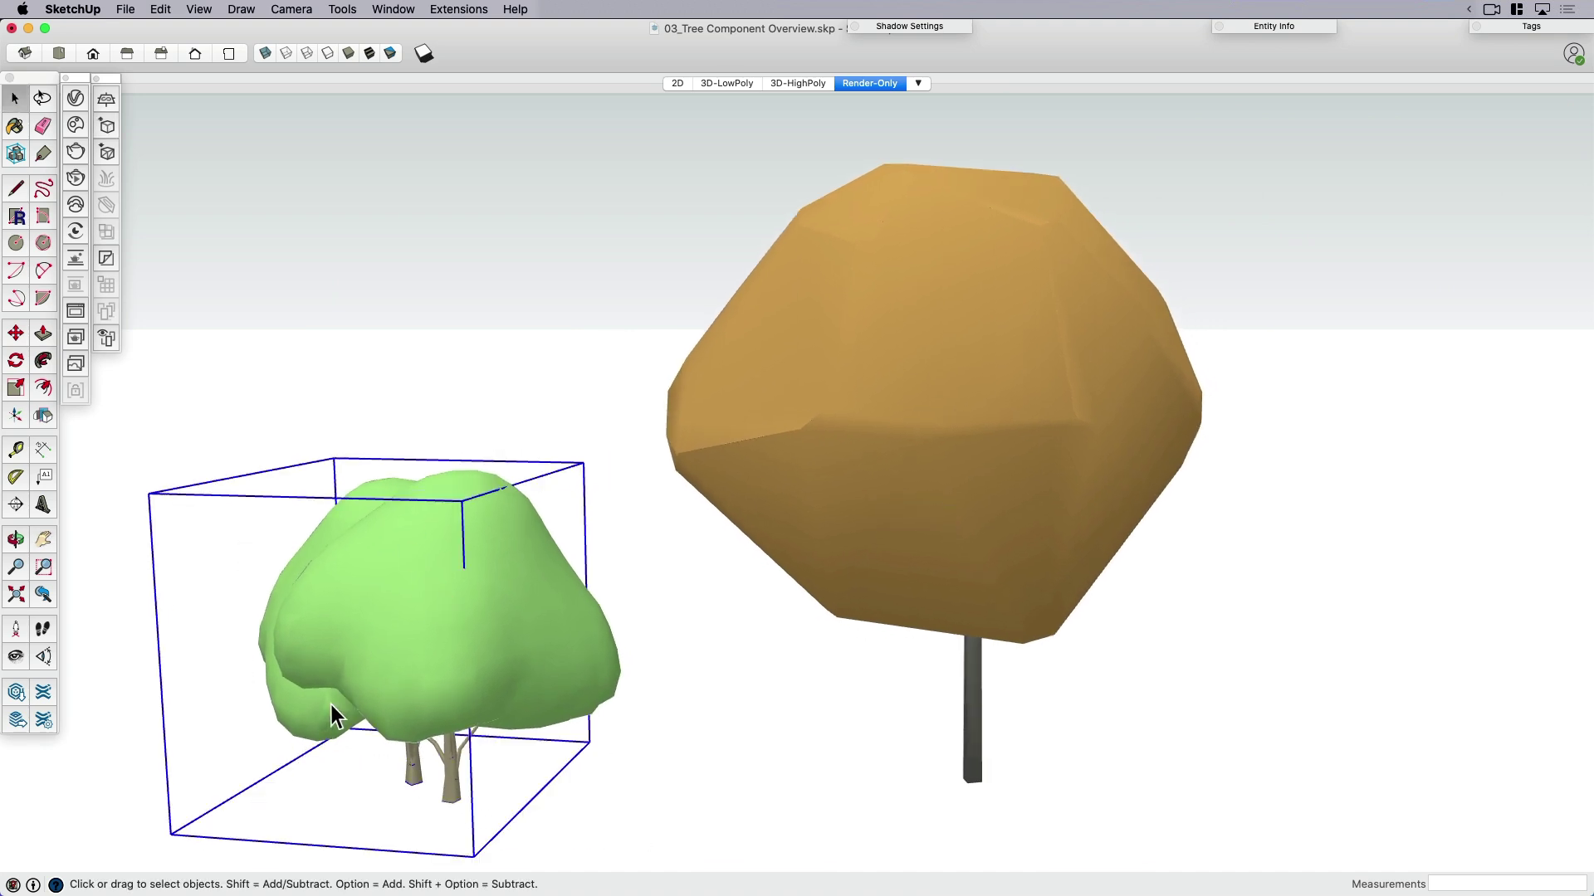
{"action": "key", "text": "Delete"}
{"action": "key", "text": "h"}
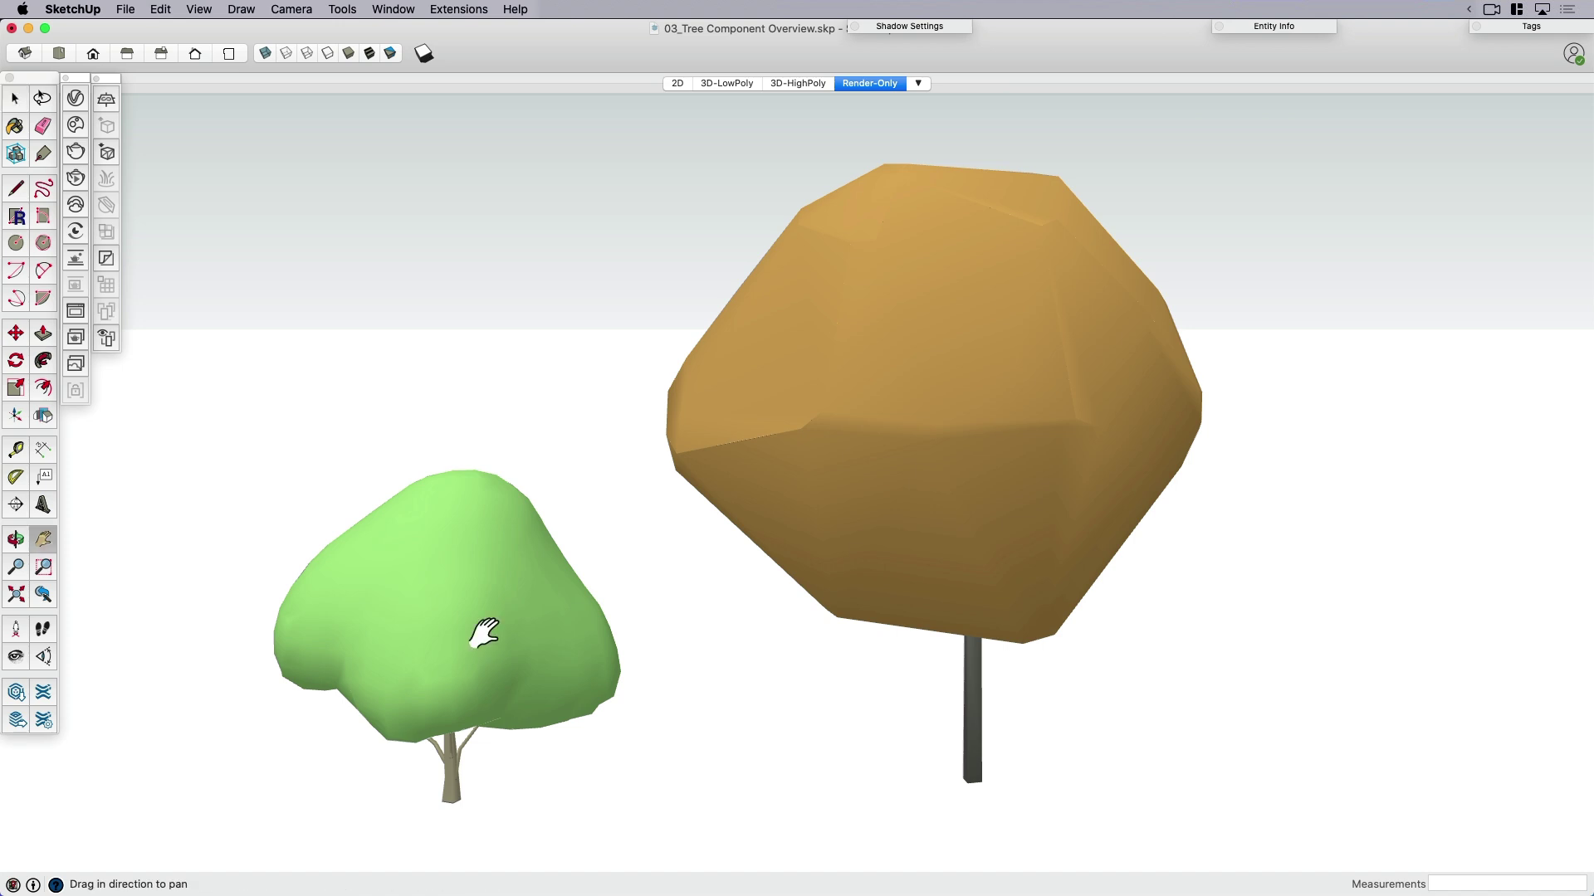
{"action": "left_click_drag", "start_coordinate": [485, 650], "coordinate": [485, 631]}
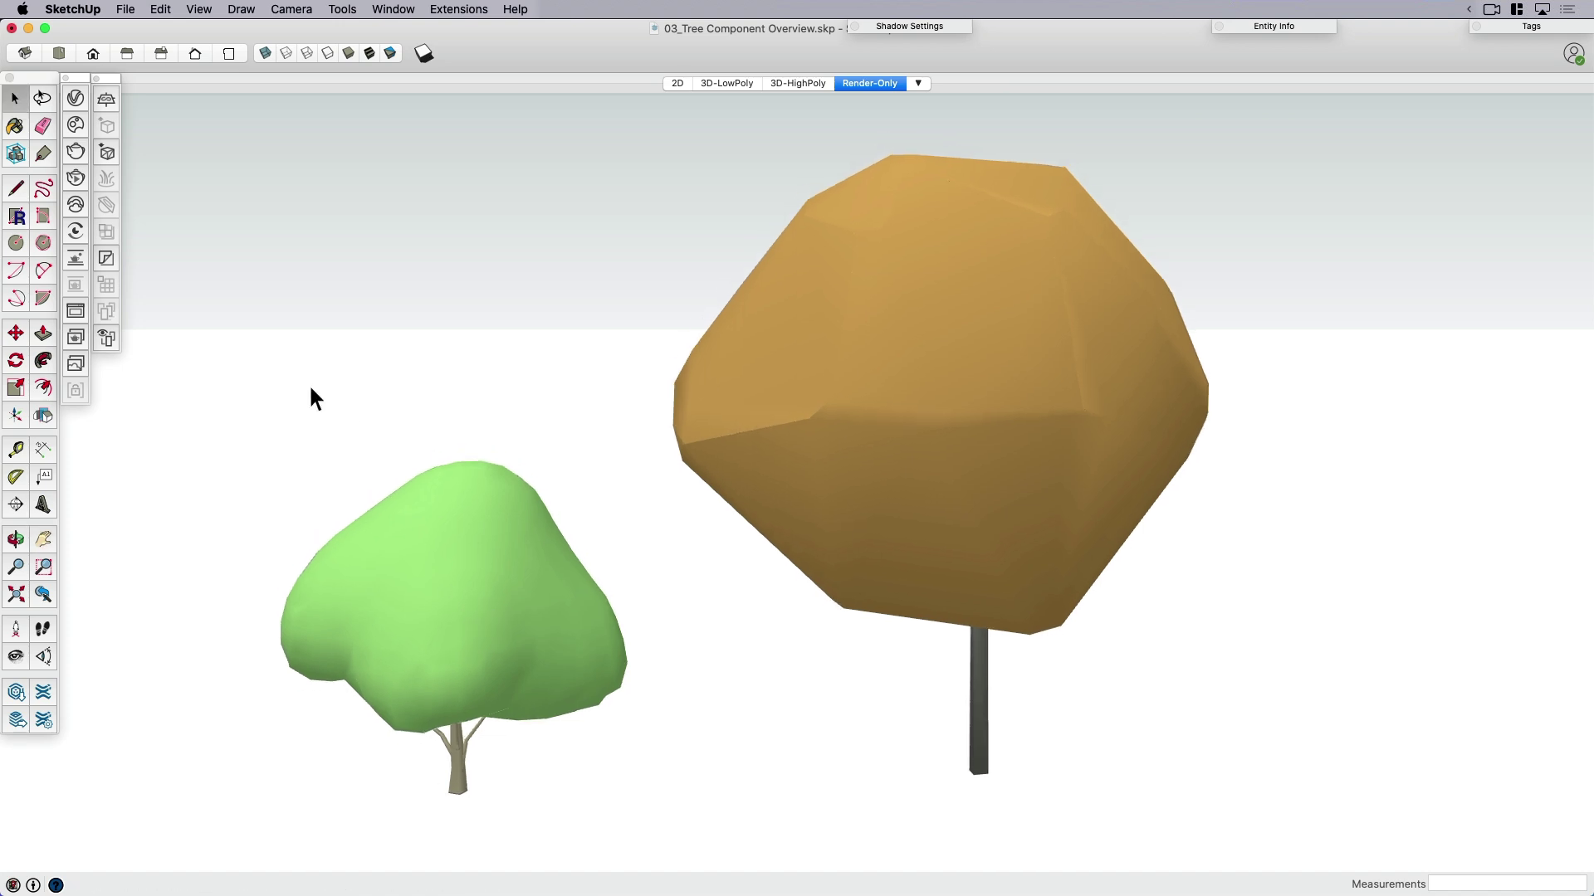
Show and dock the Laubwerk tools palette, then select the orange tree
{"action": "key", "text": "space"}
{"action": "left_click", "coordinate": [199, 9]}
{"action": "mouse_move", "coordinate": [231, 70]}
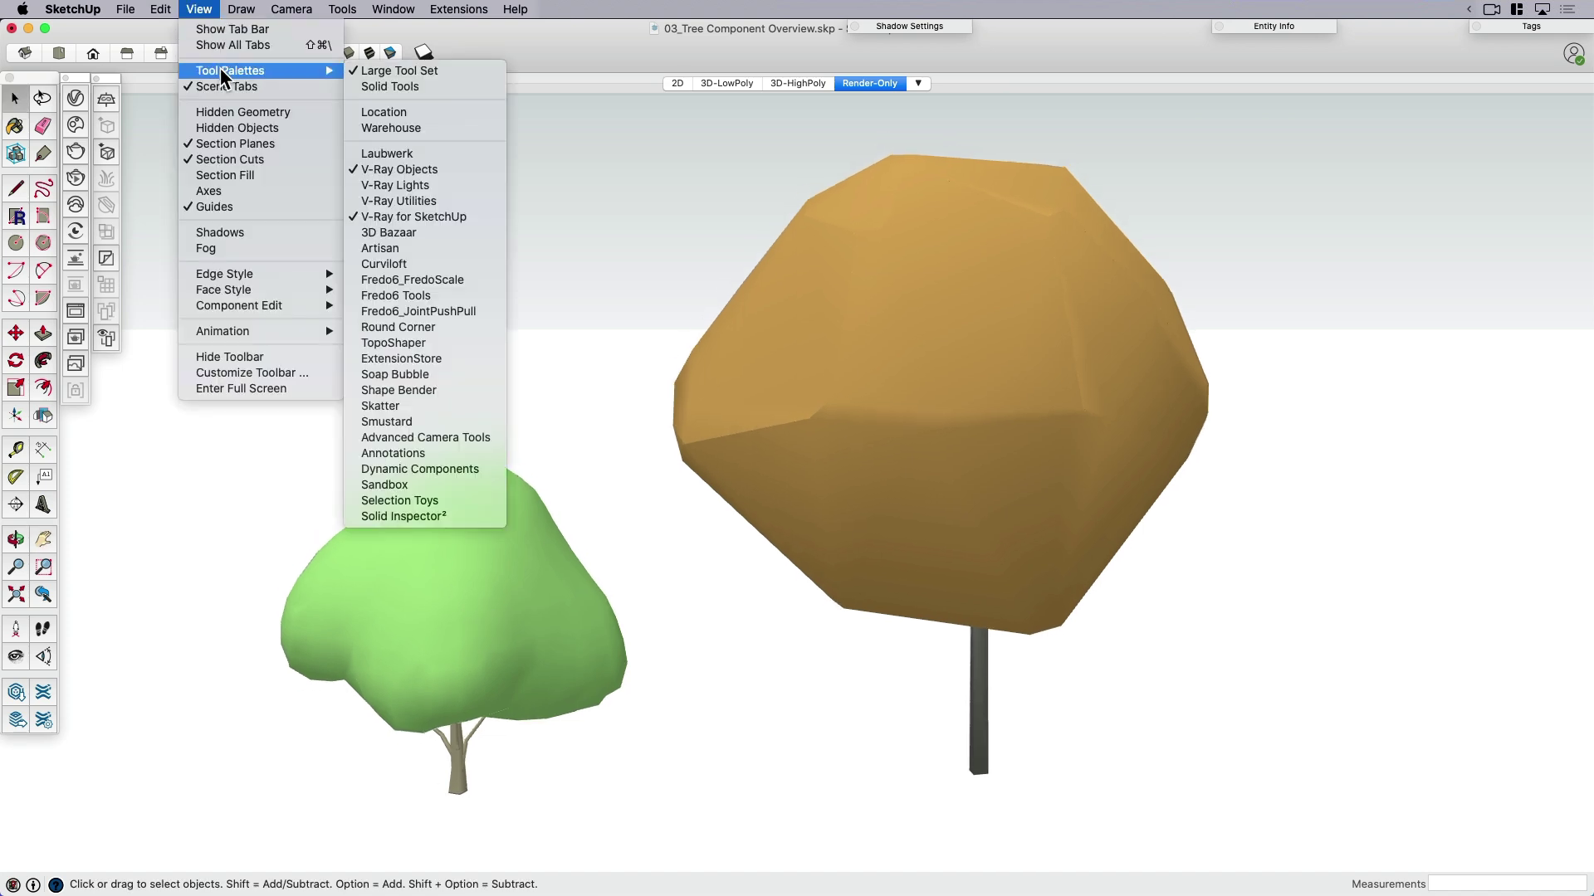
{"action": "left_click", "coordinate": [393, 154]}
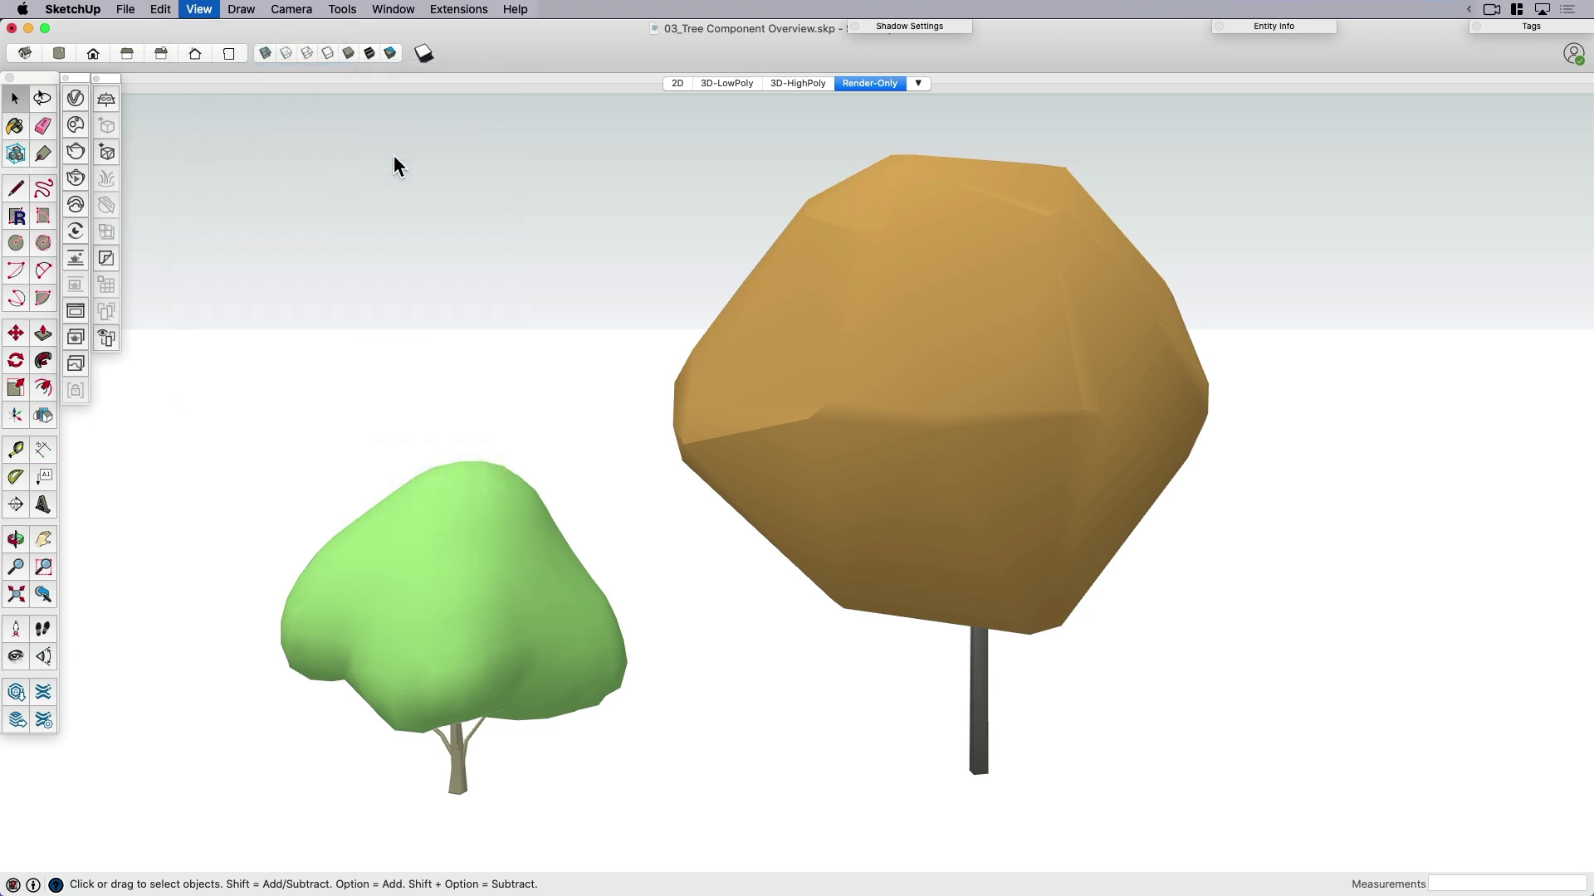
{"action": "left_click_drag", "start_coordinate": [180, 121], "coordinate": [177, 155]}
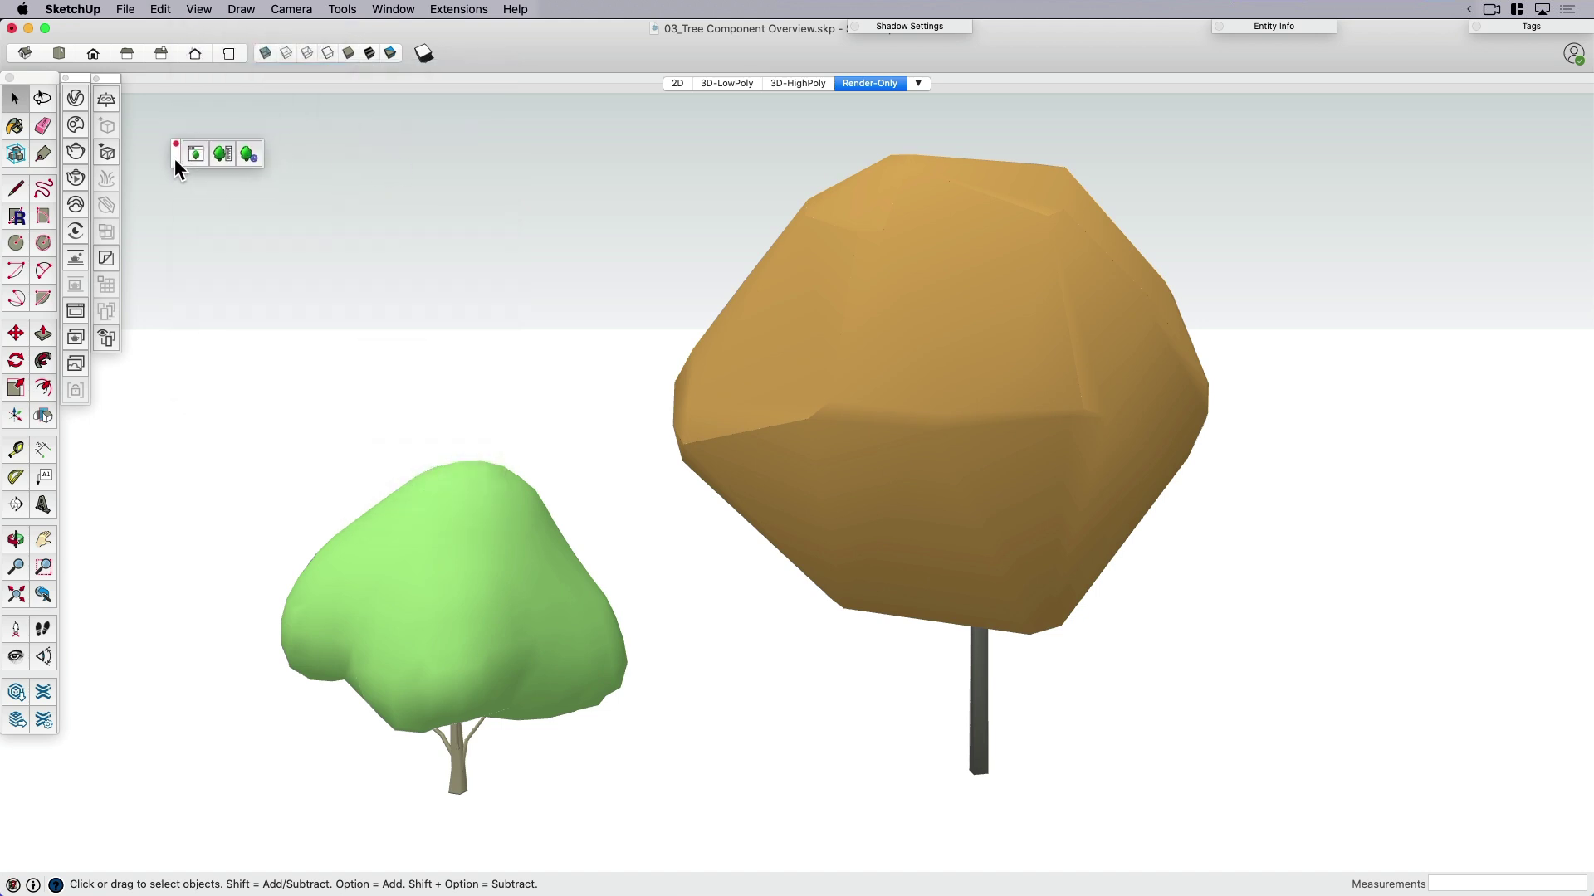
{"action": "mouse_move", "coordinate": [754, 372]}
{"action": "middle_mouse_down"}
{"action": "mouse_move", "coordinate": [905, 459]}
{"action": "mouse_move", "coordinate": [1046, 361]}
{"action": "middle_mouse_up"}
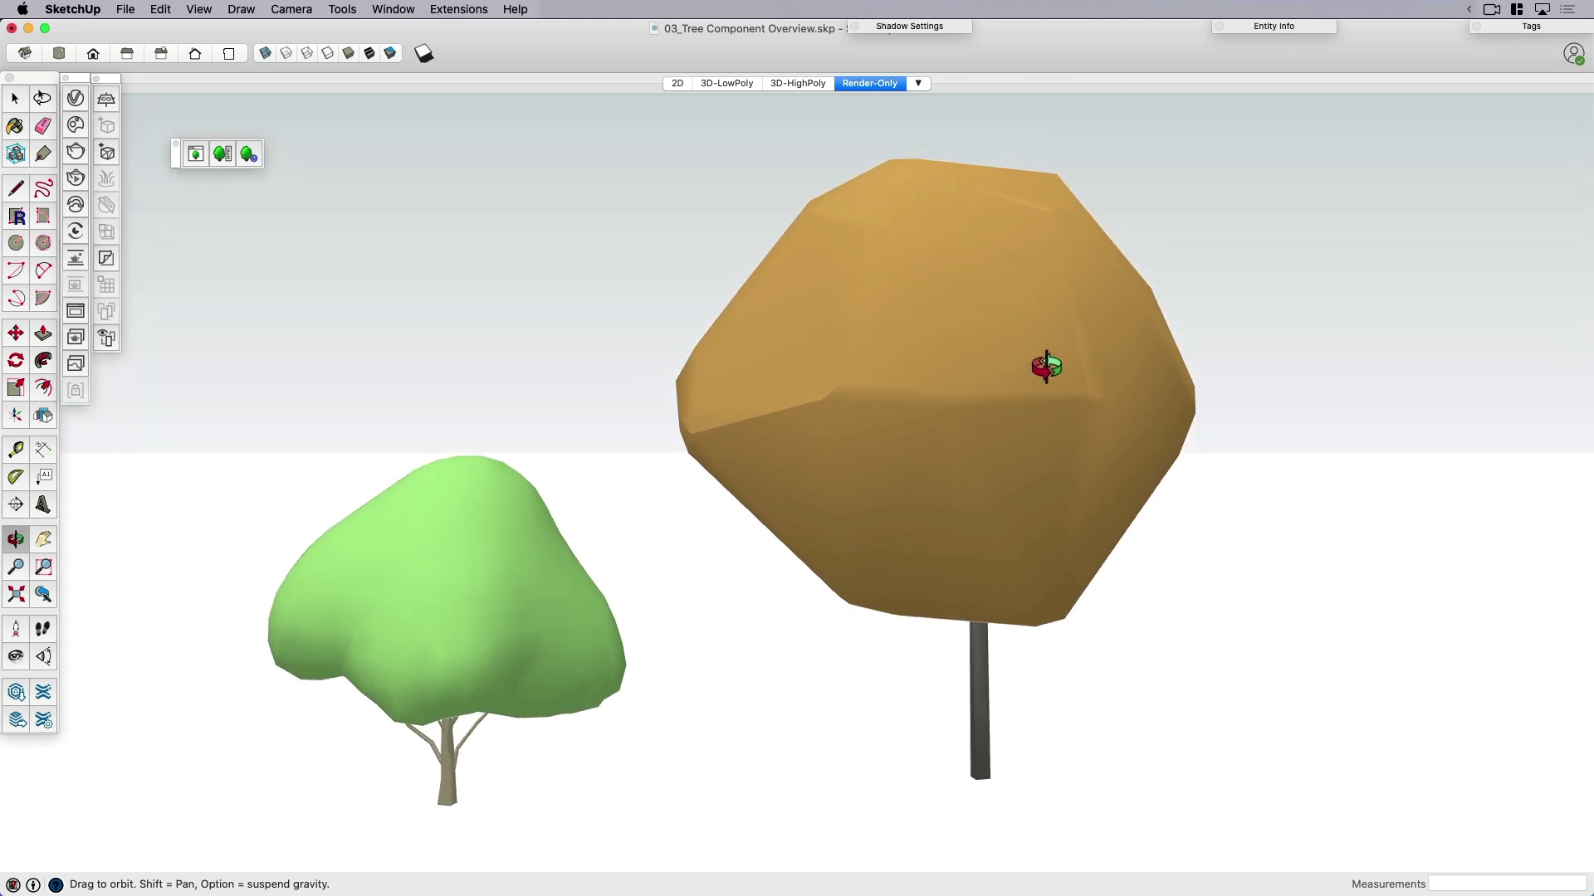
{"action": "left_click", "coordinate": [947, 366]}
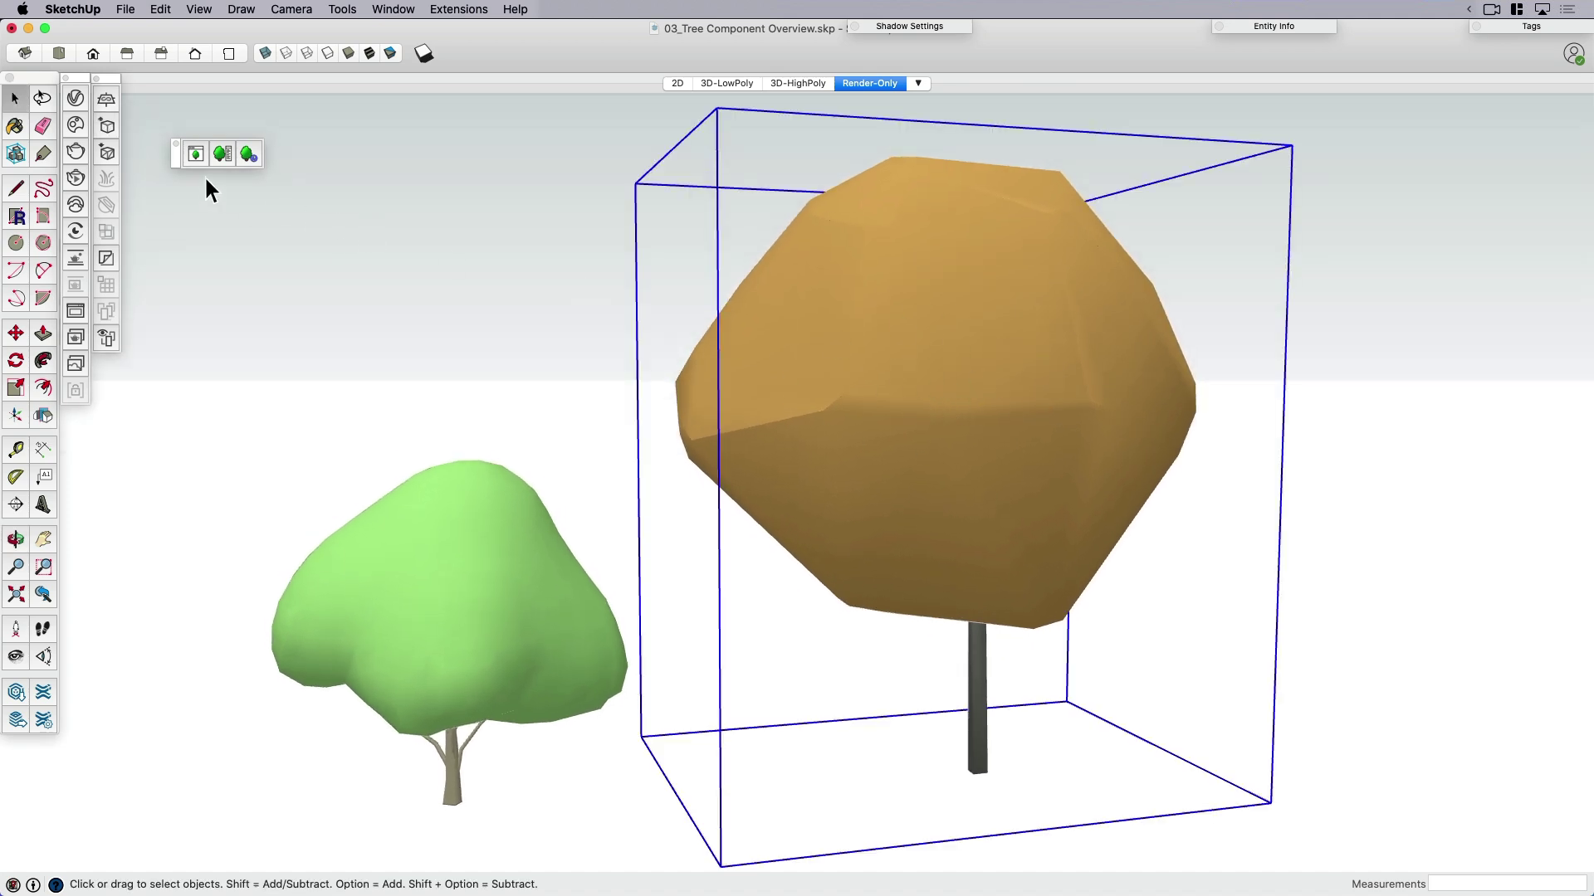
Place a Purple Japanese barberry from the Laubwerk library near the orange tree's base
{"action": "left_click", "coordinate": [198, 153]}
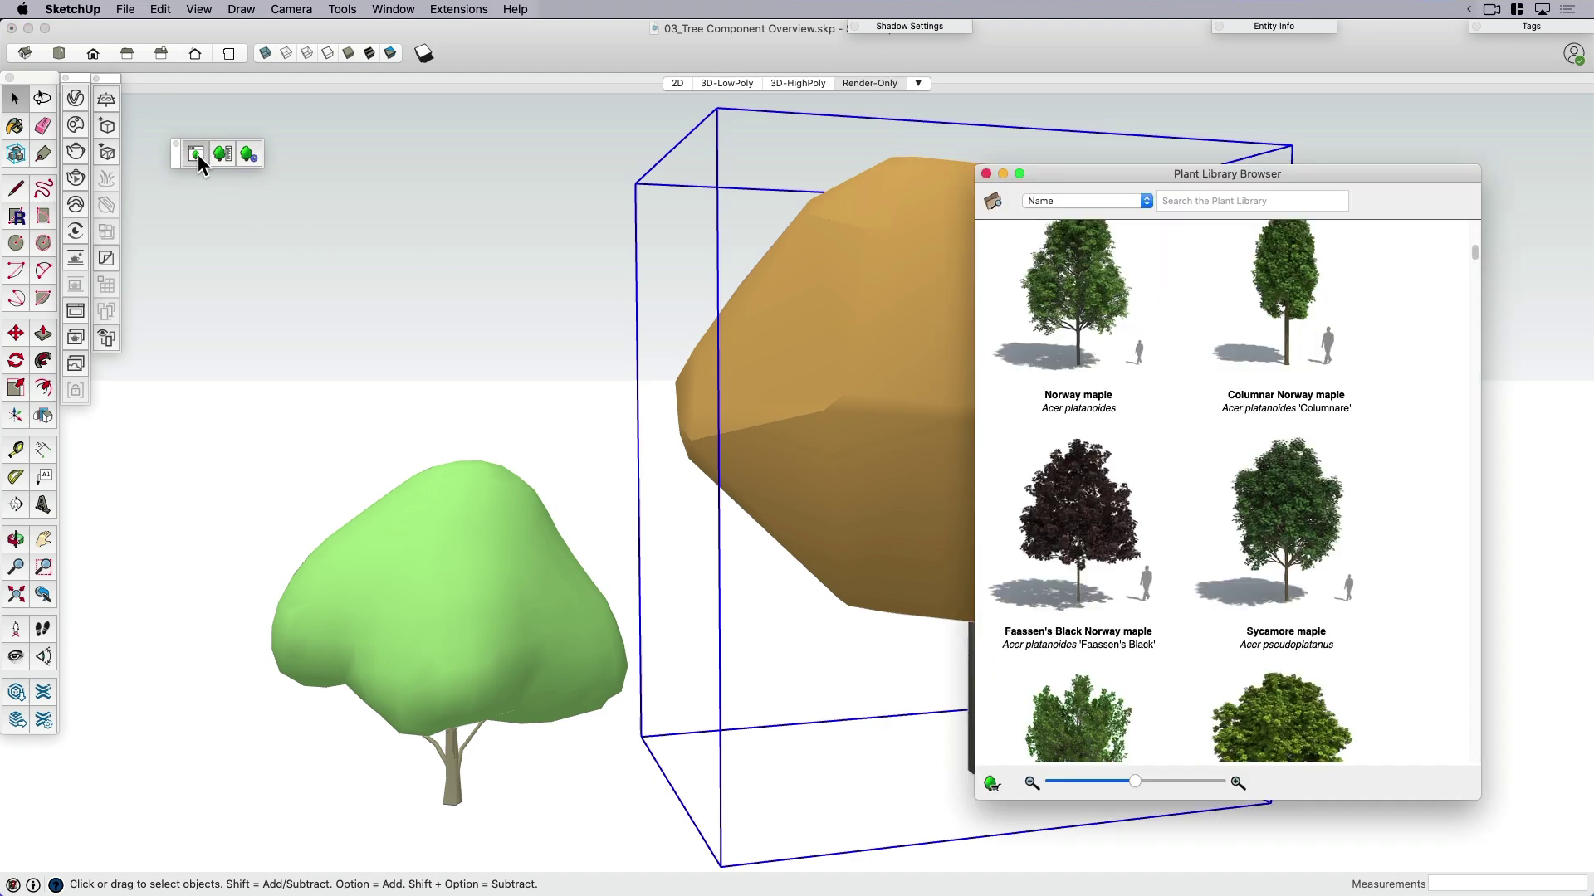
{"action": "scroll", "coordinate": [1392, 493], "scroll_direction": "up", "scroll_amount": 2}
{"action": "scroll", "coordinate": [1345, 473], "scroll_direction": "down", "scroll_amount": 4}
{"action": "scroll", "coordinate": [1293, 410], "scroll_direction": "down", "scroll_amount": 6}
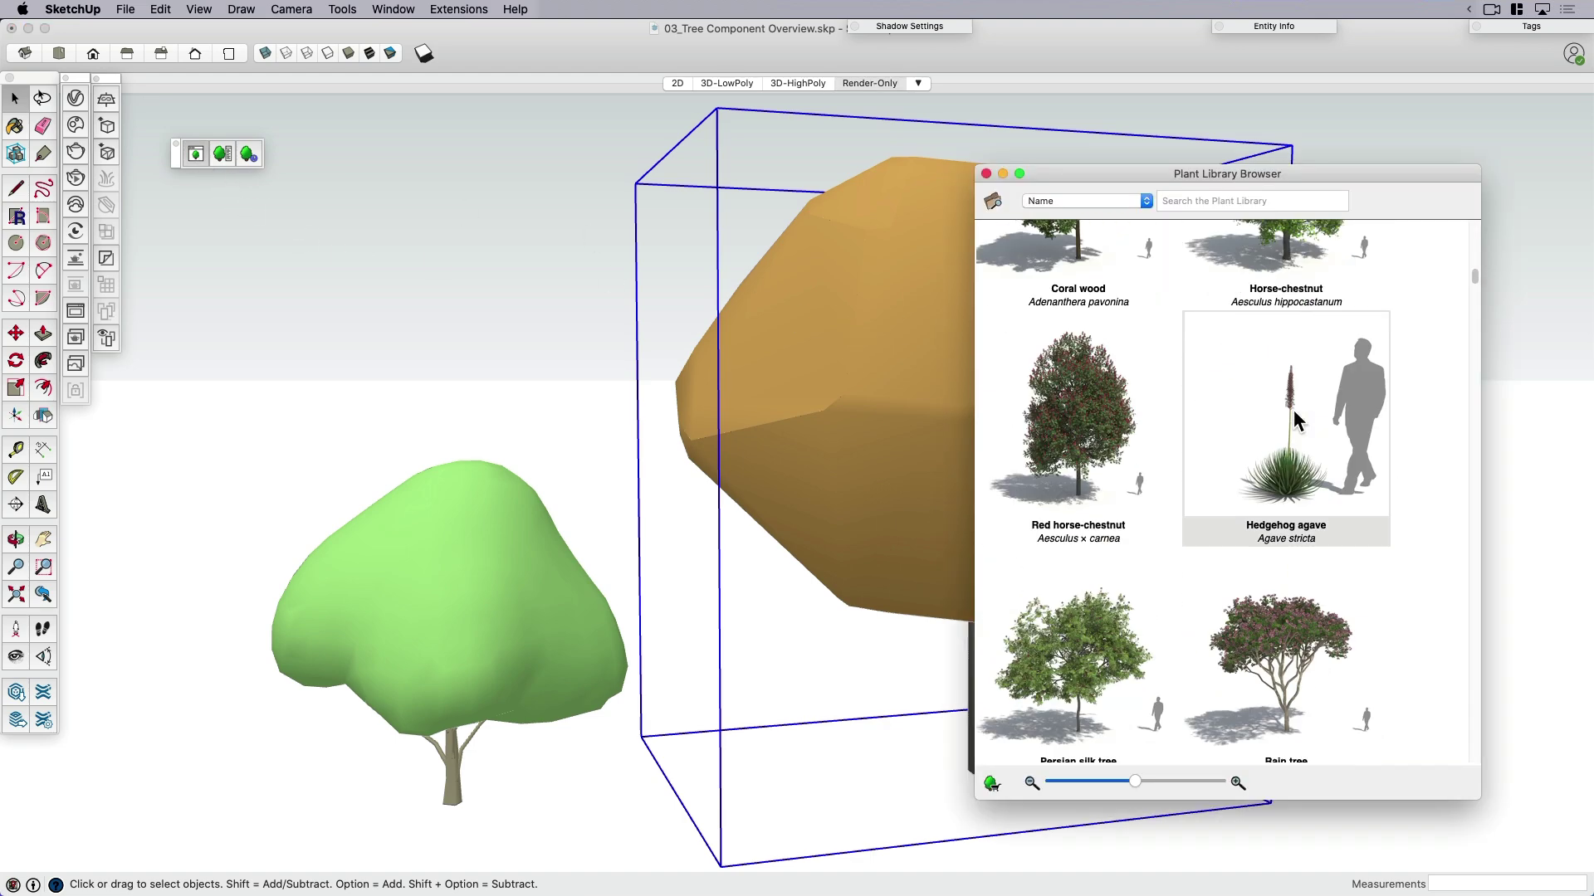
{"action": "scroll", "coordinate": [1320, 435], "scroll_direction": "down", "scroll_amount": 2}
{"action": "scroll", "coordinate": [1341, 453], "scroll_direction": "down", "scroll_amount": 4}
{"action": "scroll", "coordinate": [1341, 454], "scroll_direction": "down", "scroll_amount": 3}
{"action": "scroll", "coordinate": [1341, 456], "scroll_direction": "down", "scroll_amount": 3}
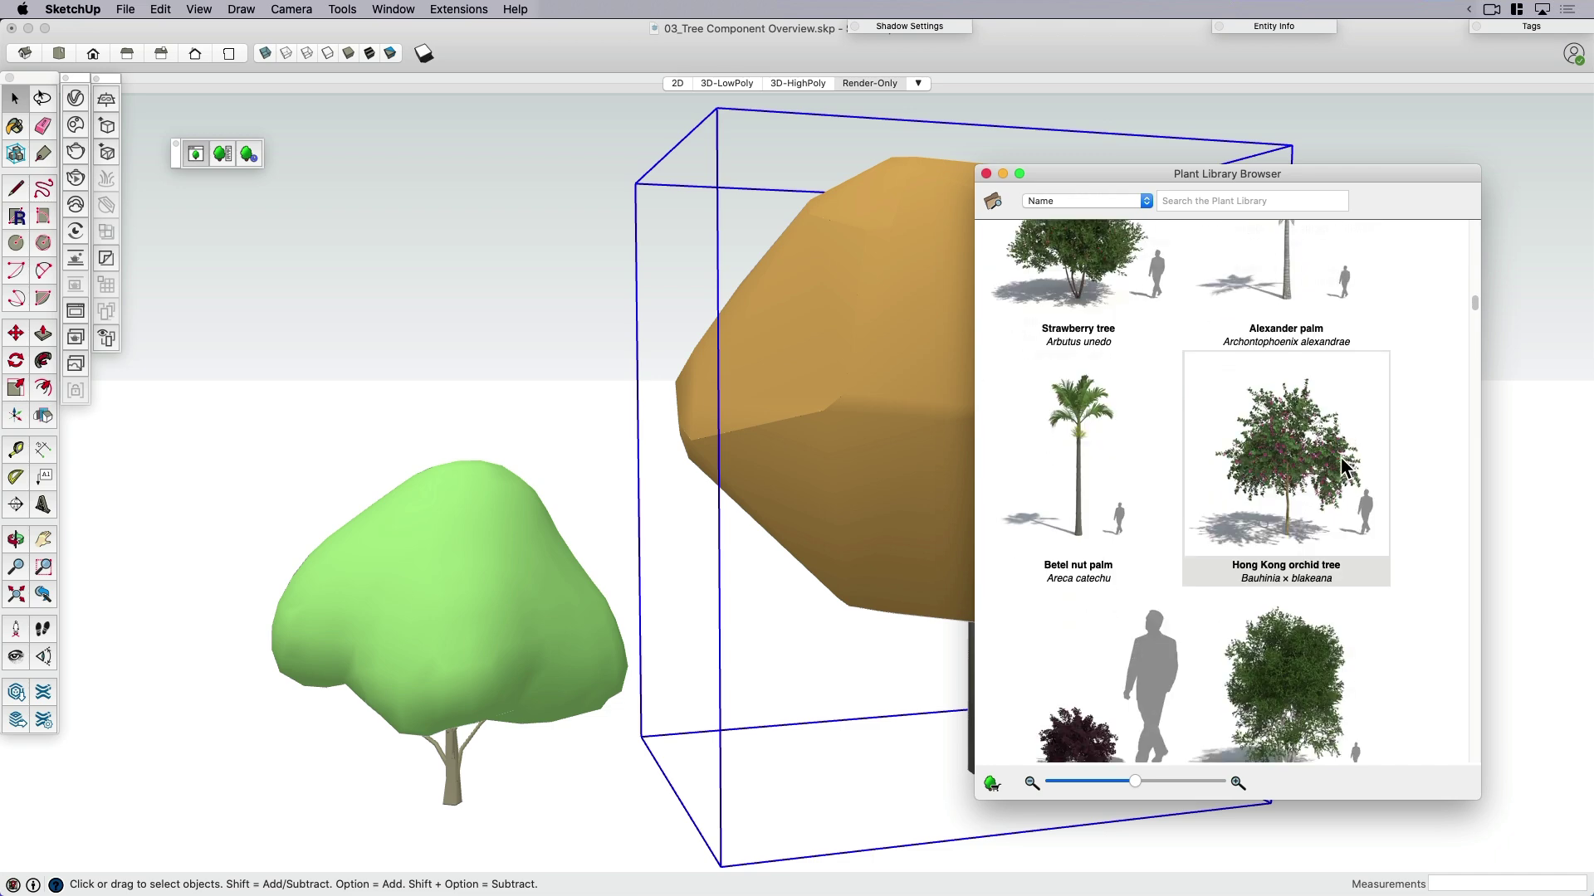
{"action": "scroll", "coordinate": [1341, 458], "scroll_direction": "down", "scroll_amount": 2}
{"action": "left_click", "coordinate": [1074, 486]}
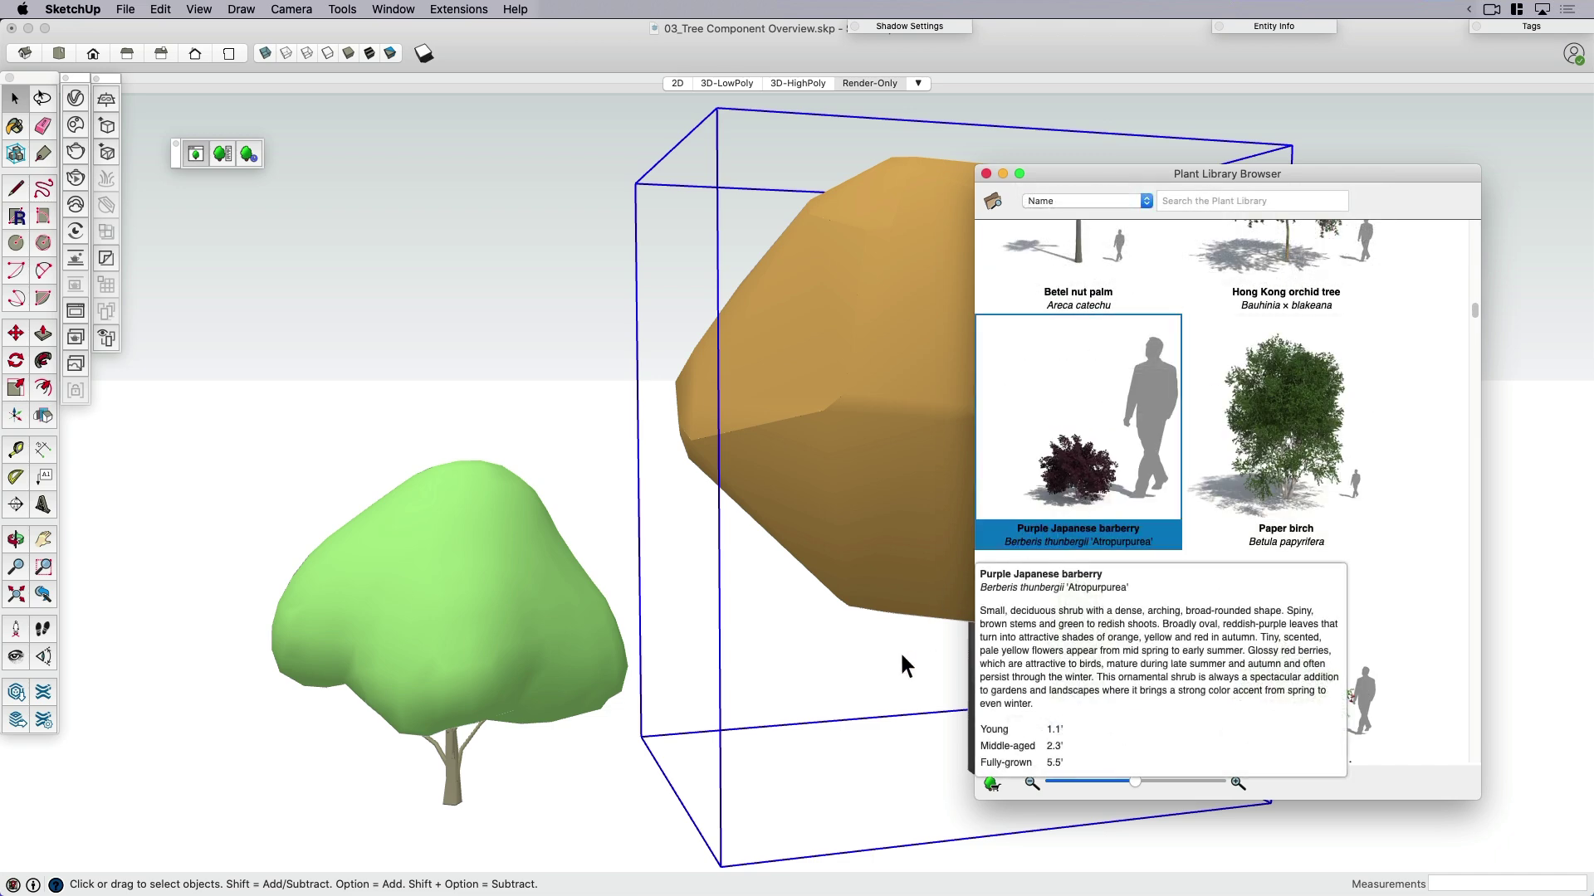
{"action": "left_click", "coordinate": [887, 739]}
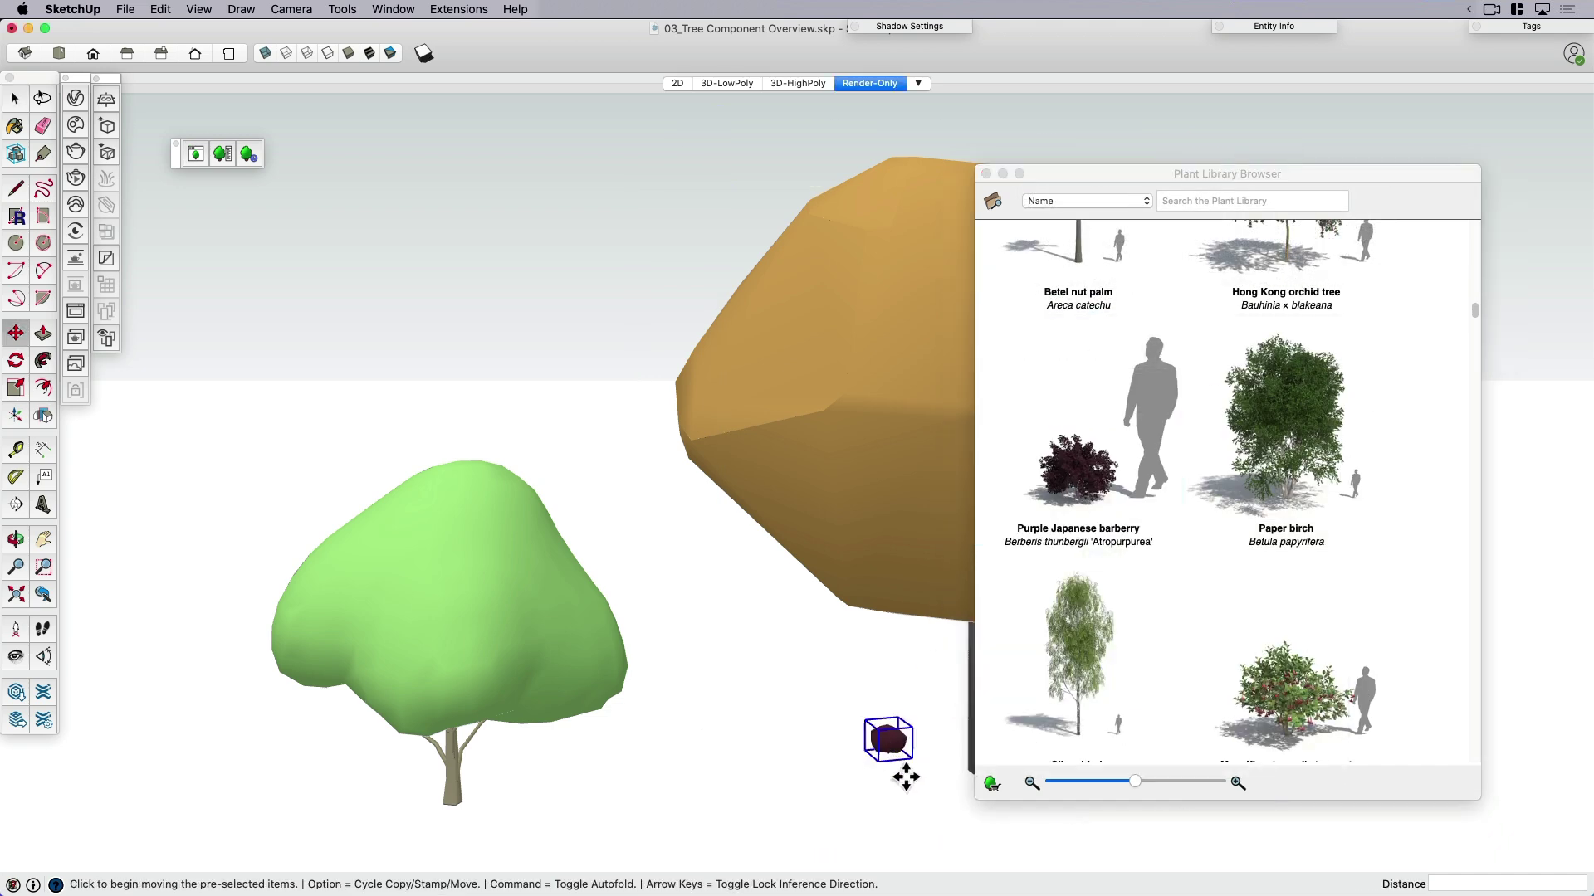
{"action": "key", "text": "space"}
Place a second flowering shrub beside the barberry
{"action": "left_click", "coordinate": [1307, 684]}
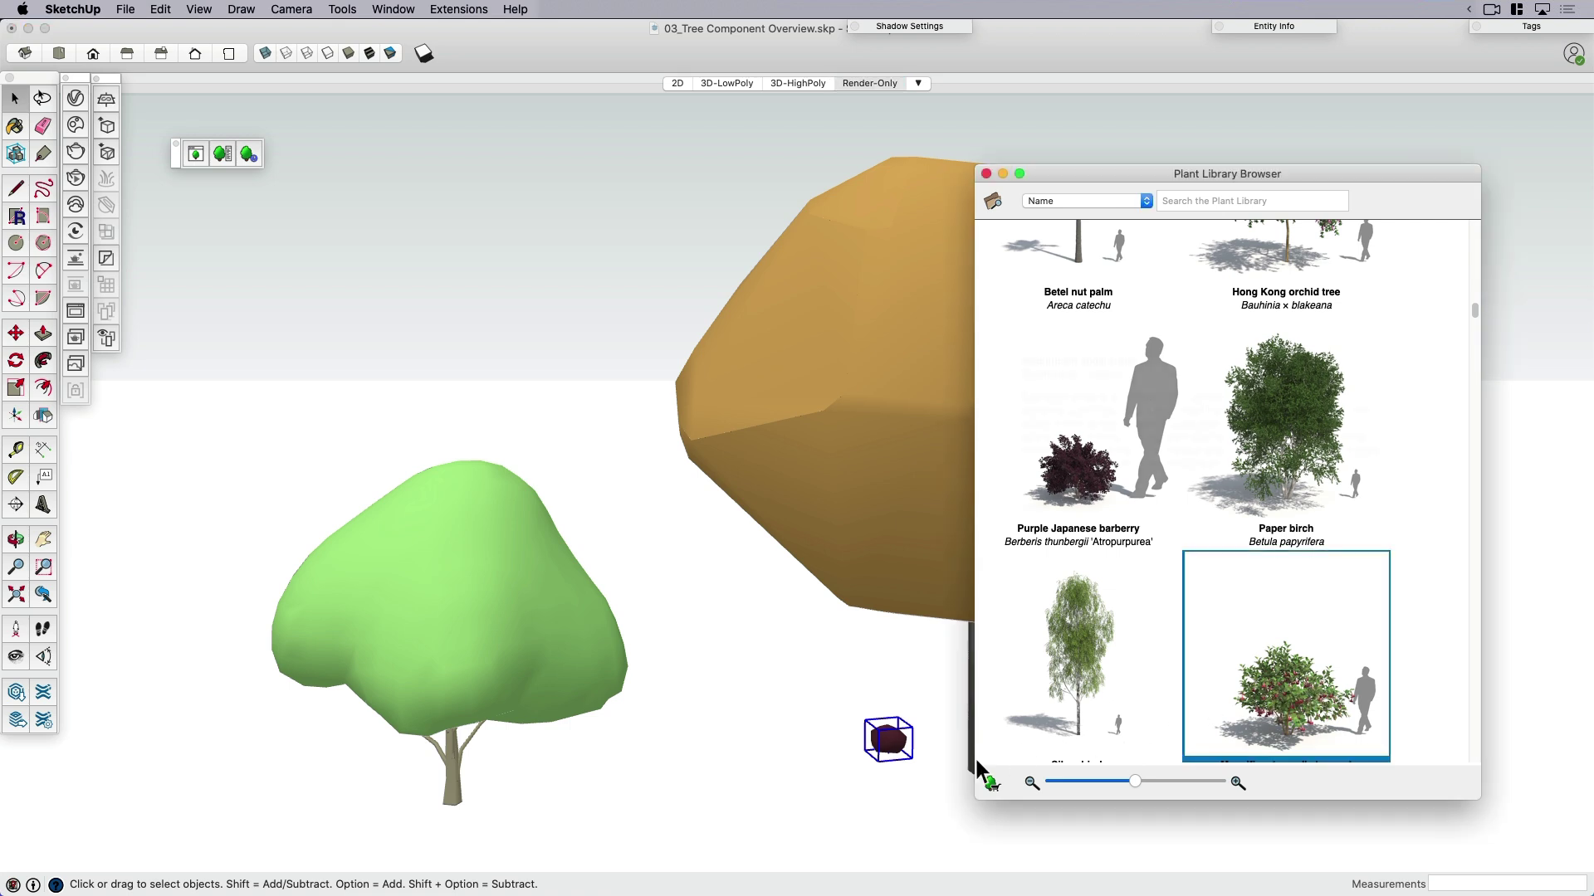
{"action": "left_click", "coordinate": [905, 781]}
{"action": "key", "text": "space"}
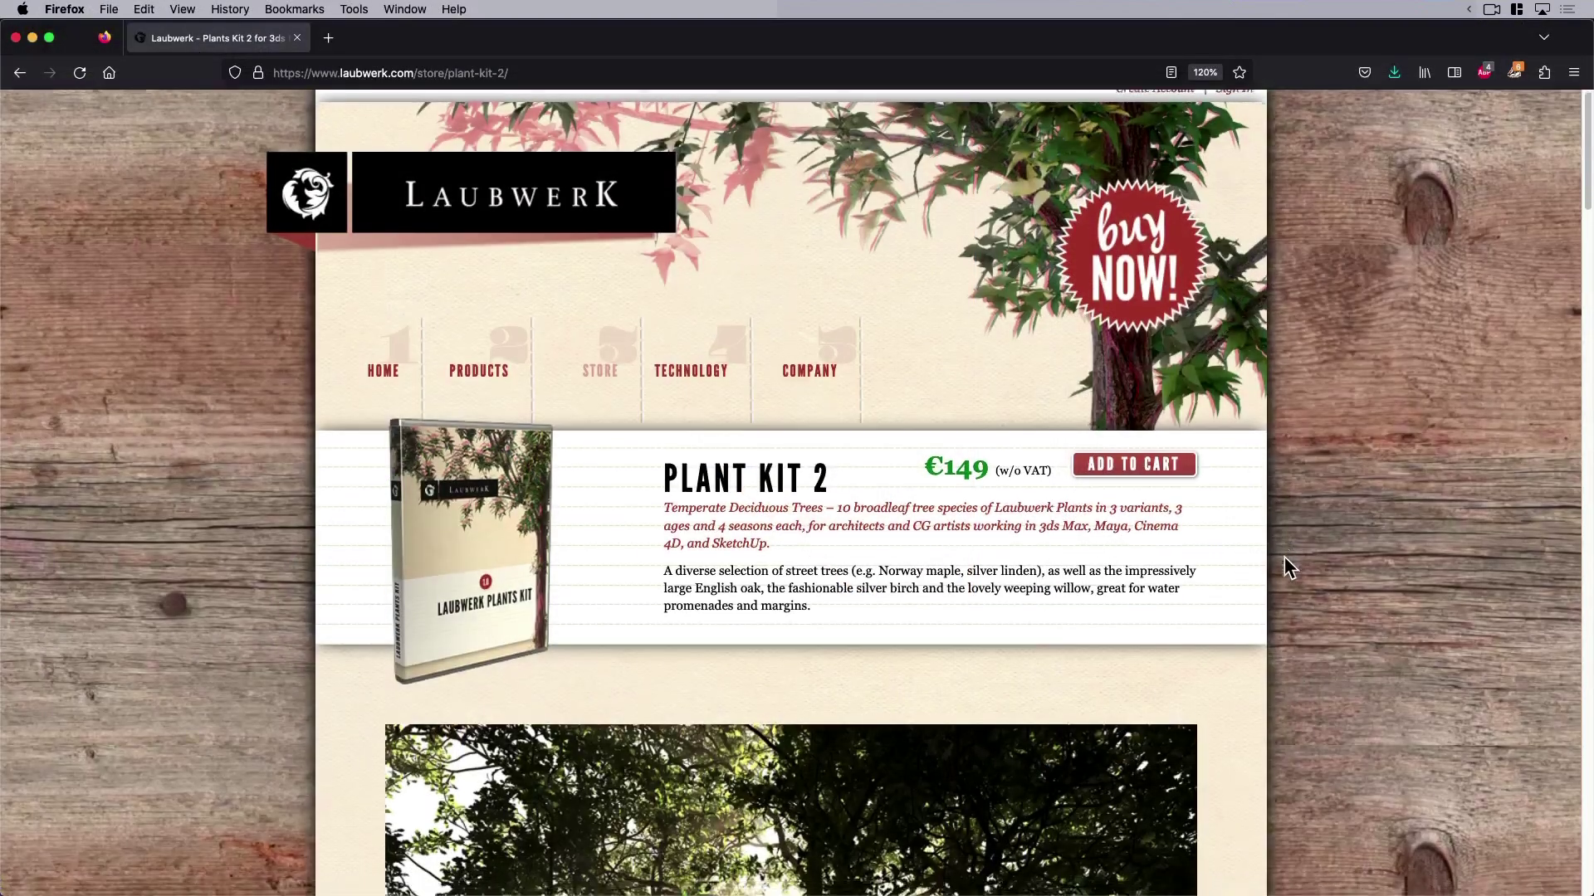
{"action": "scroll", "coordinate": [1284, 556], "scroll_direction": "down", "scroll_amount": 6}
{"action": "scroll", "coordinate": [1284, 557], "scroll_direction": "down", "scroll_amount": 6}
{"action": "scroll", "coordinate": [1284, 556], "scroll_direction": "down", "scroll_amount": 3}
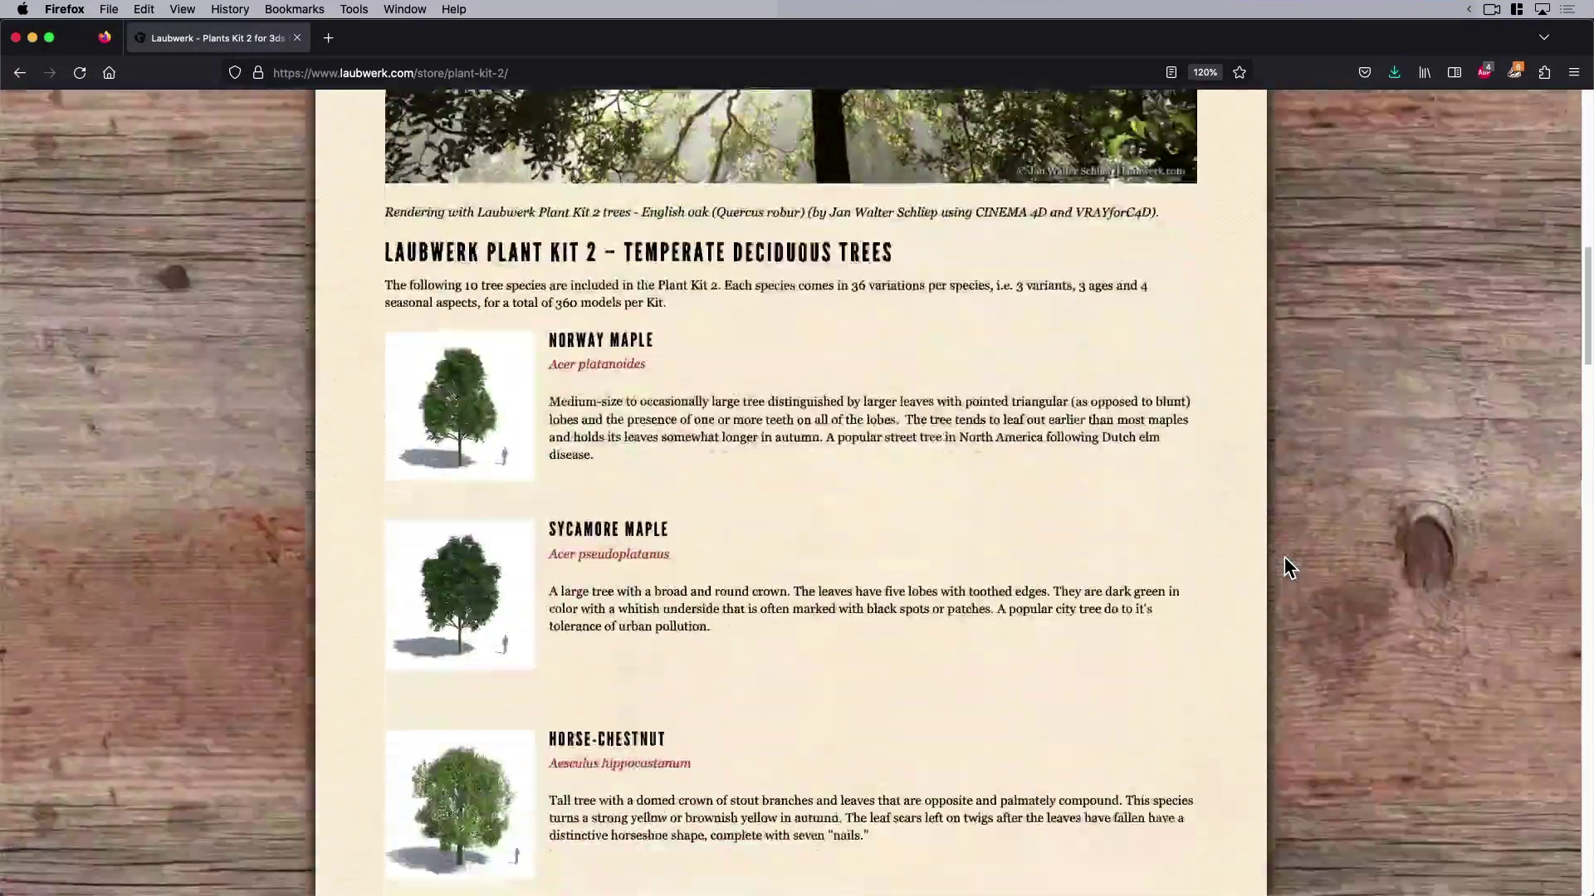
{"action": "scroll", "coordinate": [1283, 557], "scroll_direction": "down", "scroll_amount": 5}
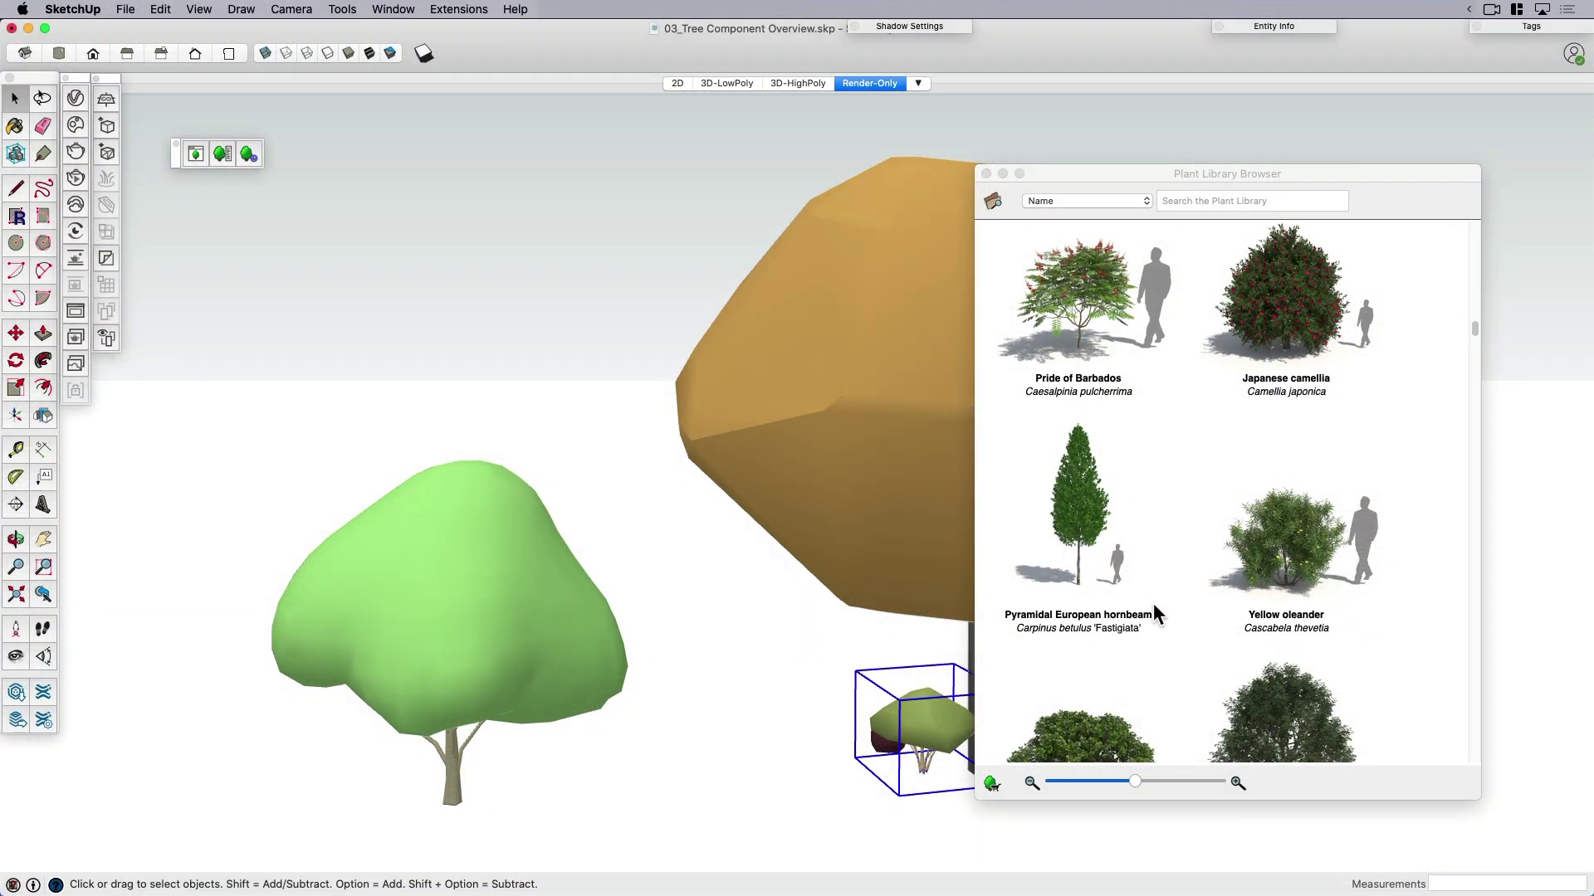
Close the plant library, deselect the placed shrub and select the orange maple
{"action": "left_click", "coordinate": [987, 175]}
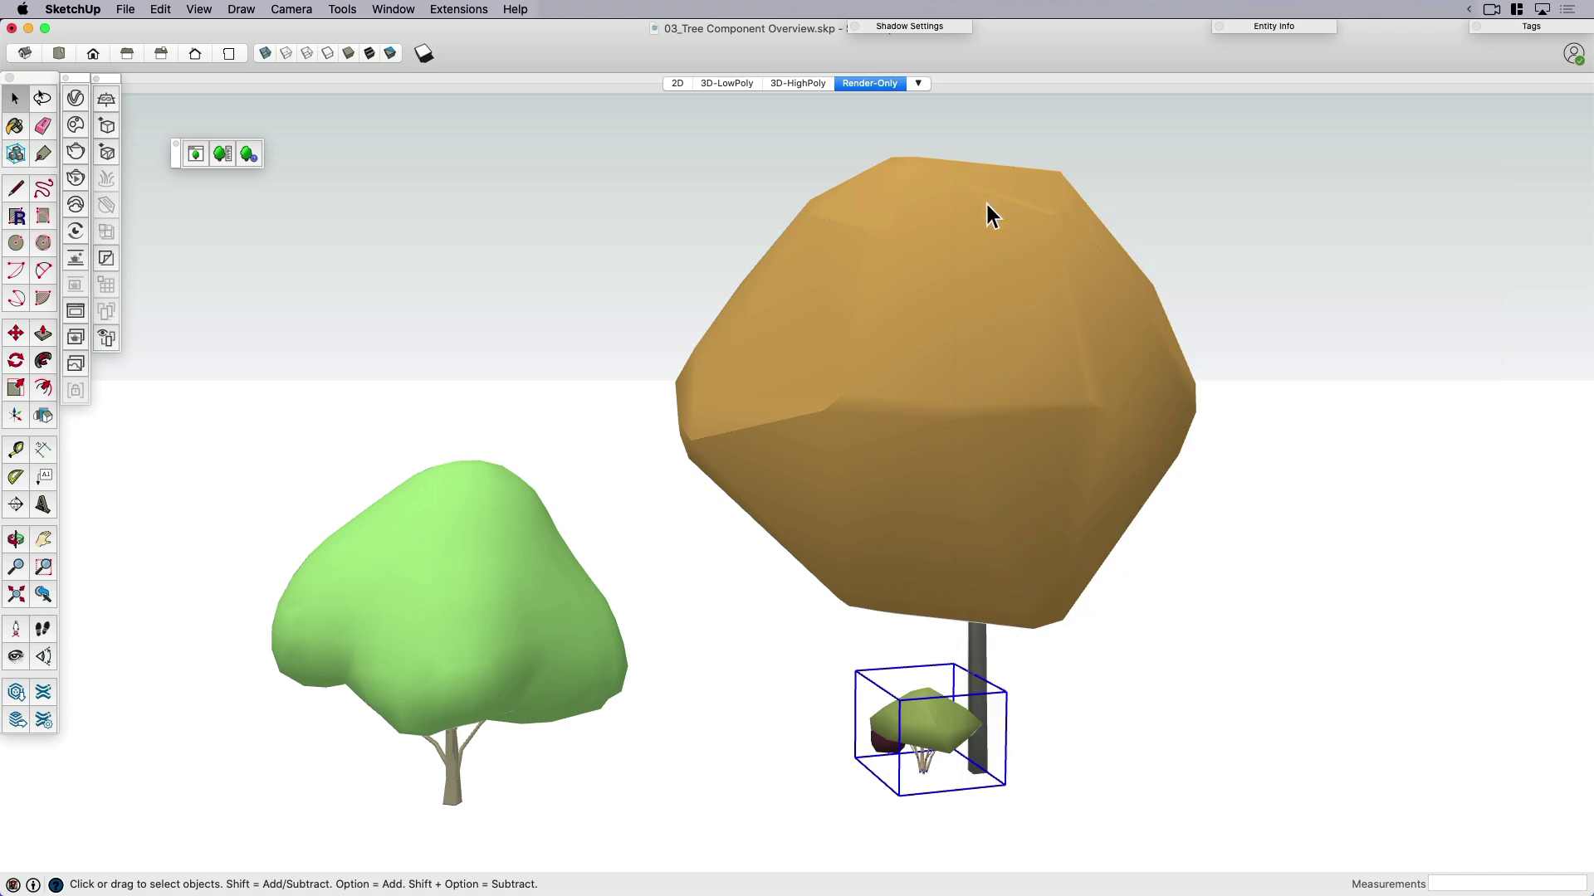
{"action": "scroll", "coordinate": [1076, 538], "scroll_direction": "down", "scroll_amount": 3}
{"action": "left_click", "coordinate": [1070, 634]}
{"action": "scroll", "coordinate": [967, 563], "scroll_direction": "up", "scroll_amount": 3}
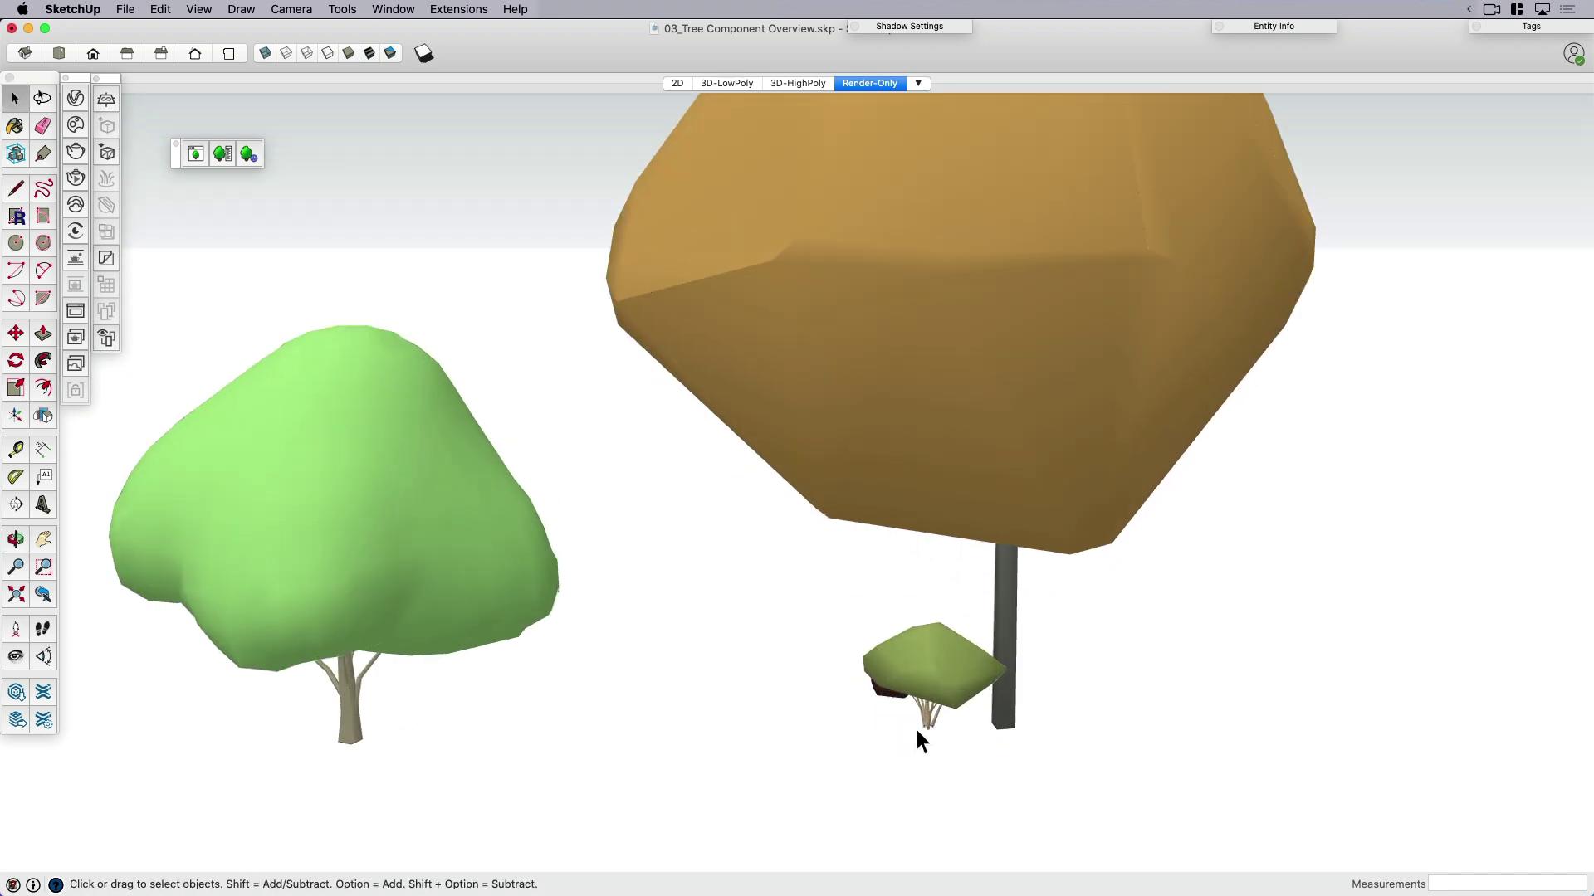
{"action": "left_click", "coordinate": [913, 409]}
Set the Norway maple's season to Summer in the Plant Attribute Editor
{"action": "right_click", "coordinate": [913, 409]}
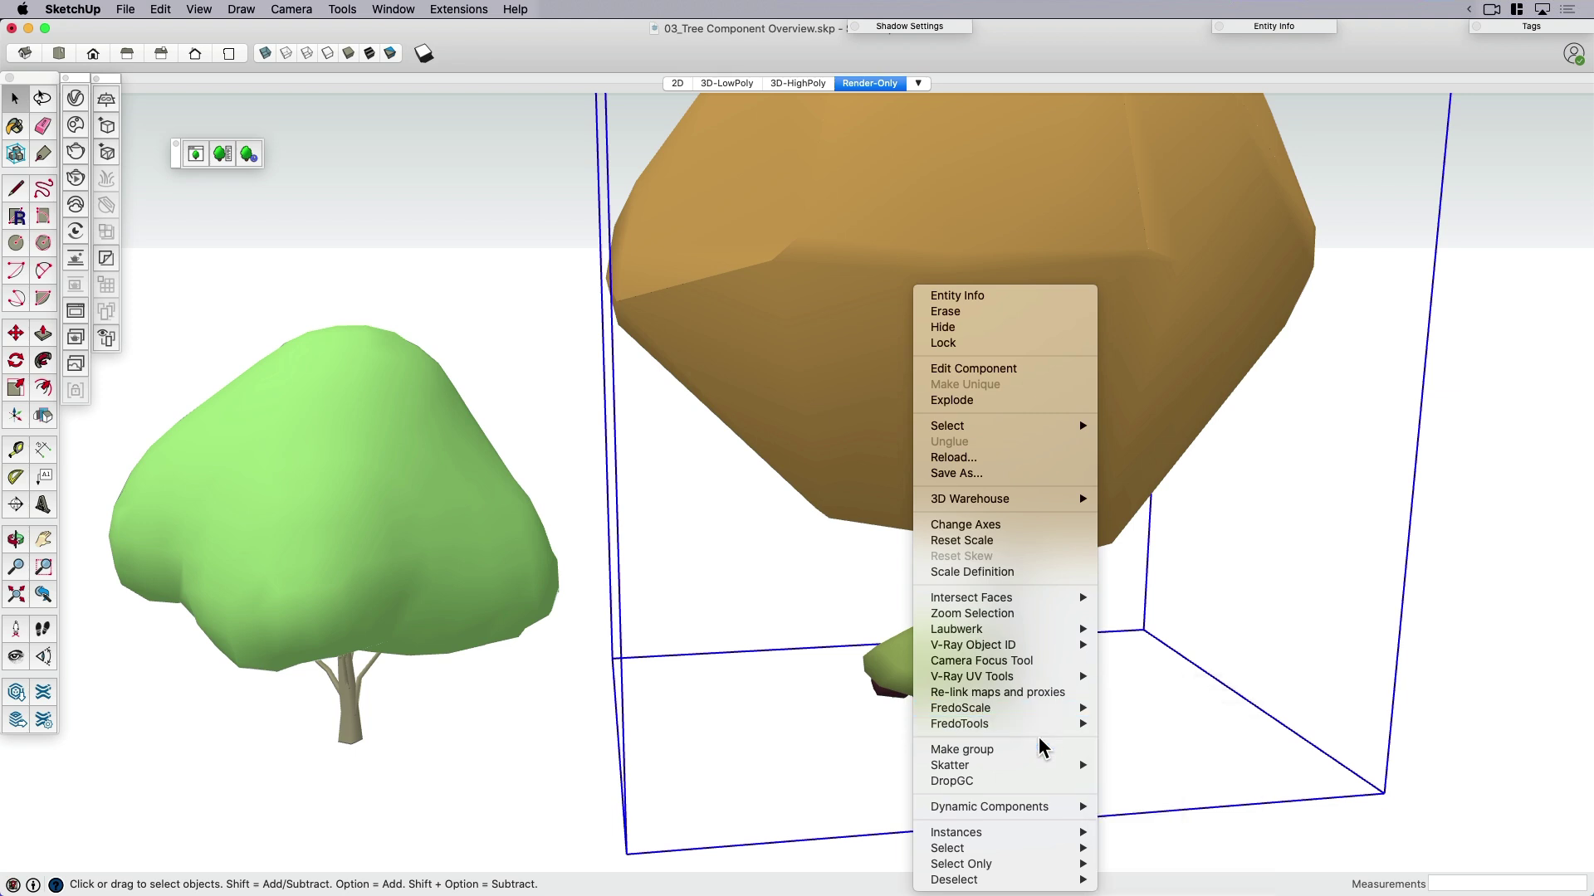
{"action": "mouse_move", "coordinate": [984, 629]}
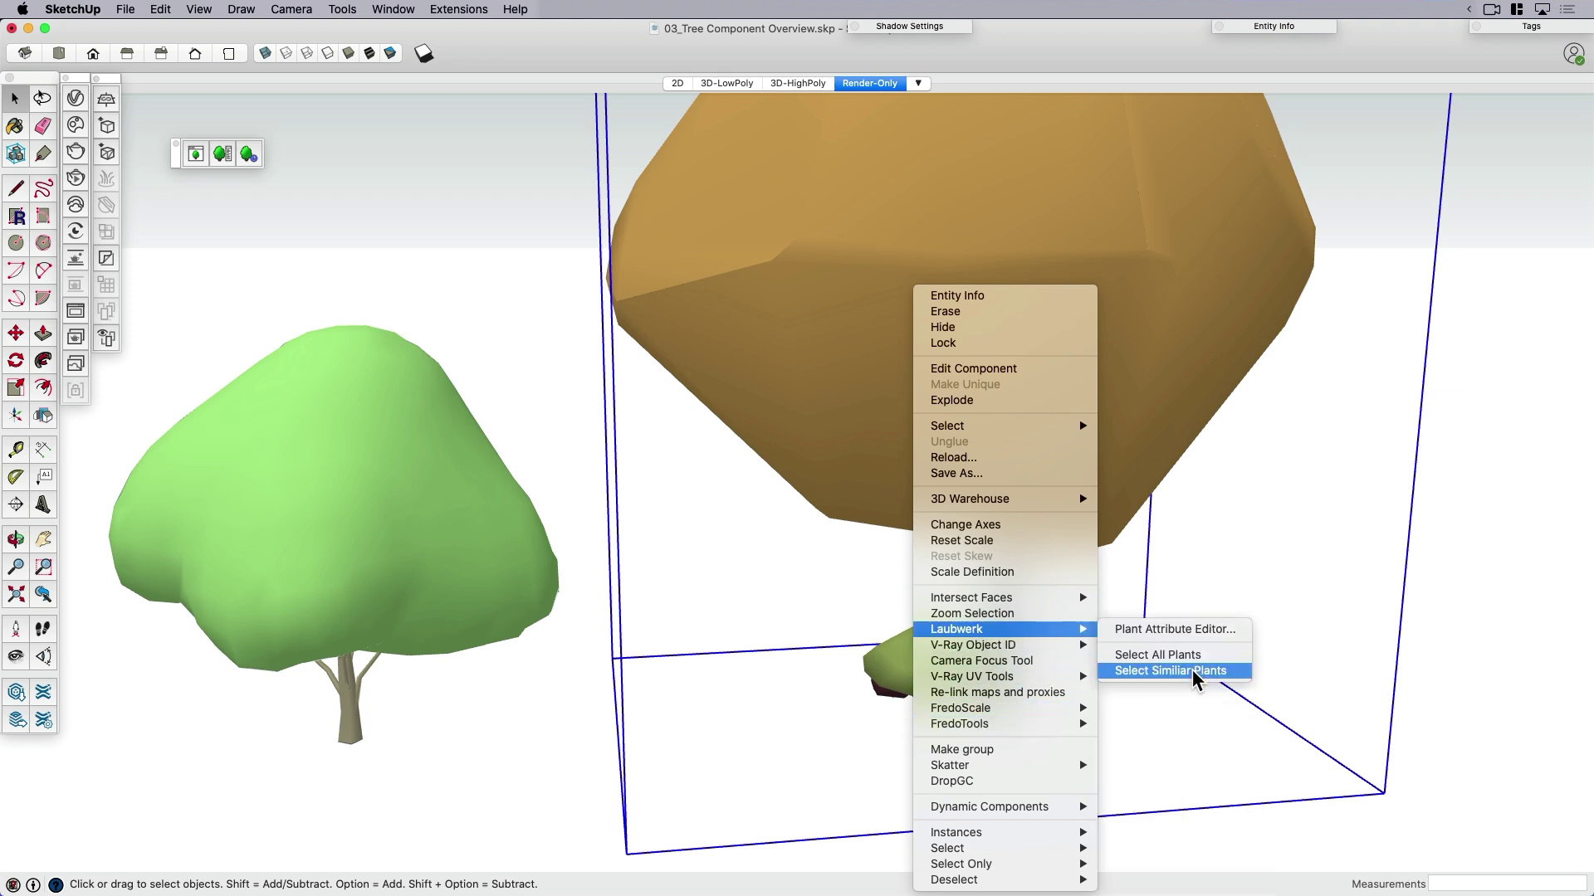
{"action": "left_click", "coordinate": [1175, 629]}
{"action": "left_click_drag", "start_coordinate": [357, 176], "coordinate": [631, 168]}
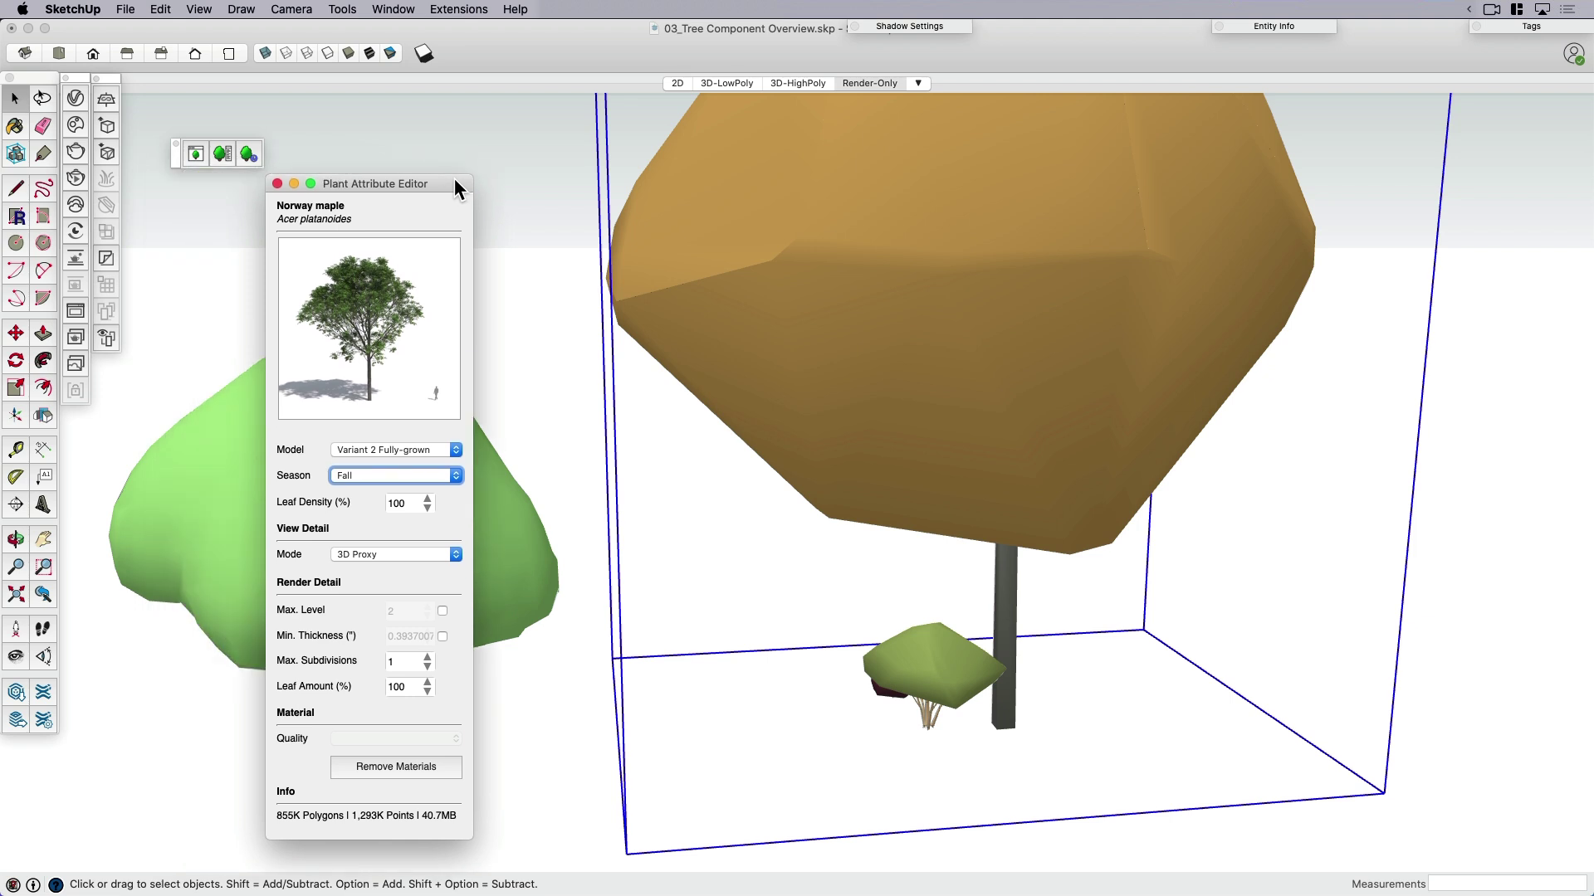
{"action": "left_click", "coordinate": [571, 461]}
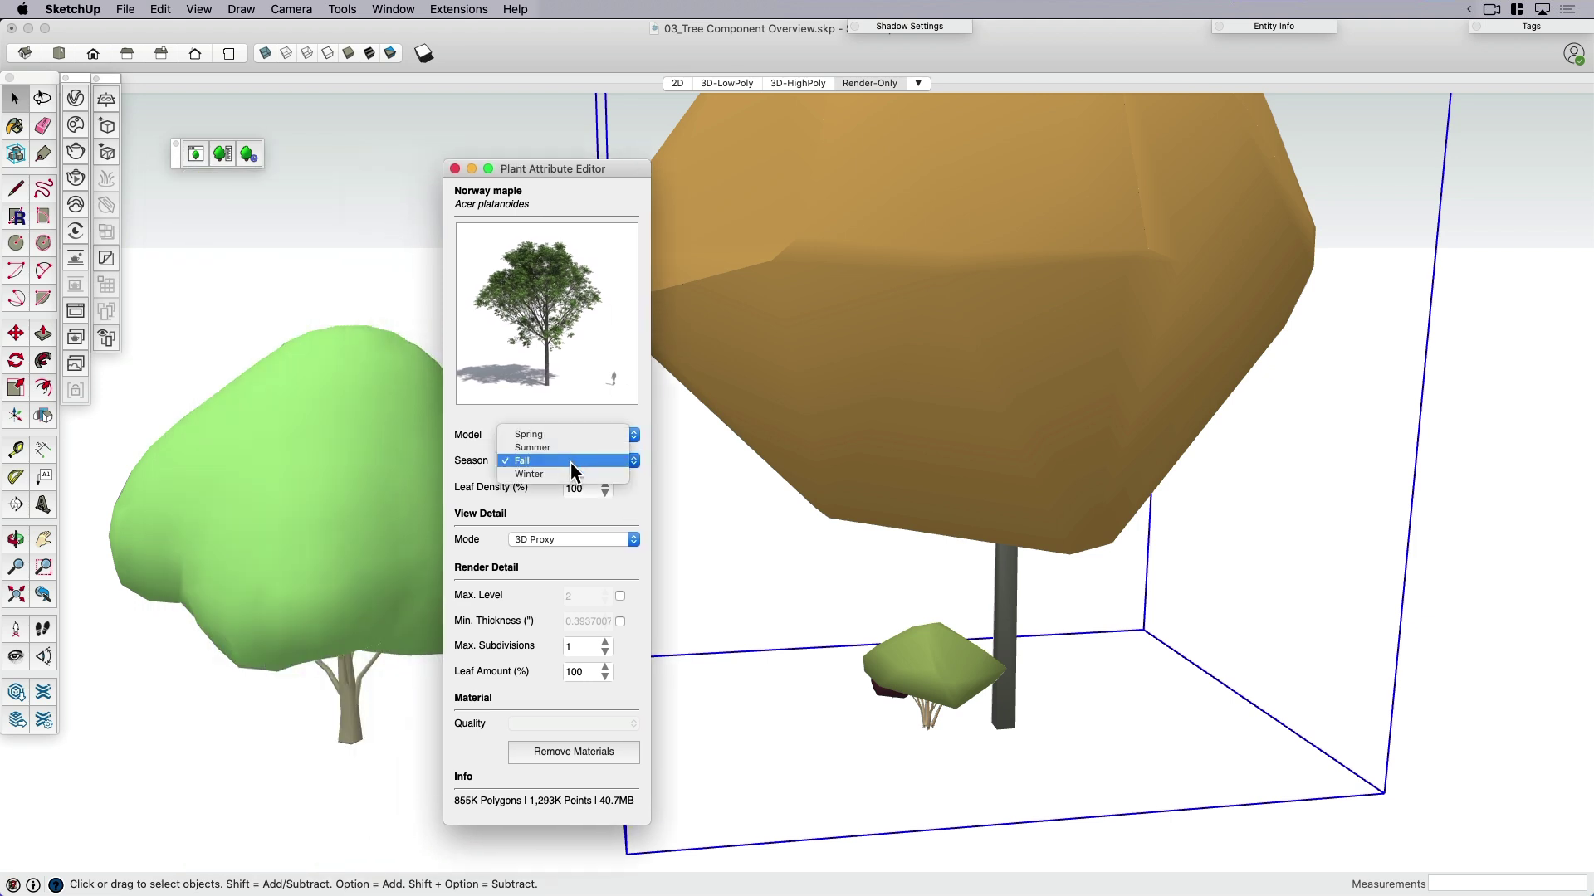
{"action": "left_click", "coordinate": [569, 447]}
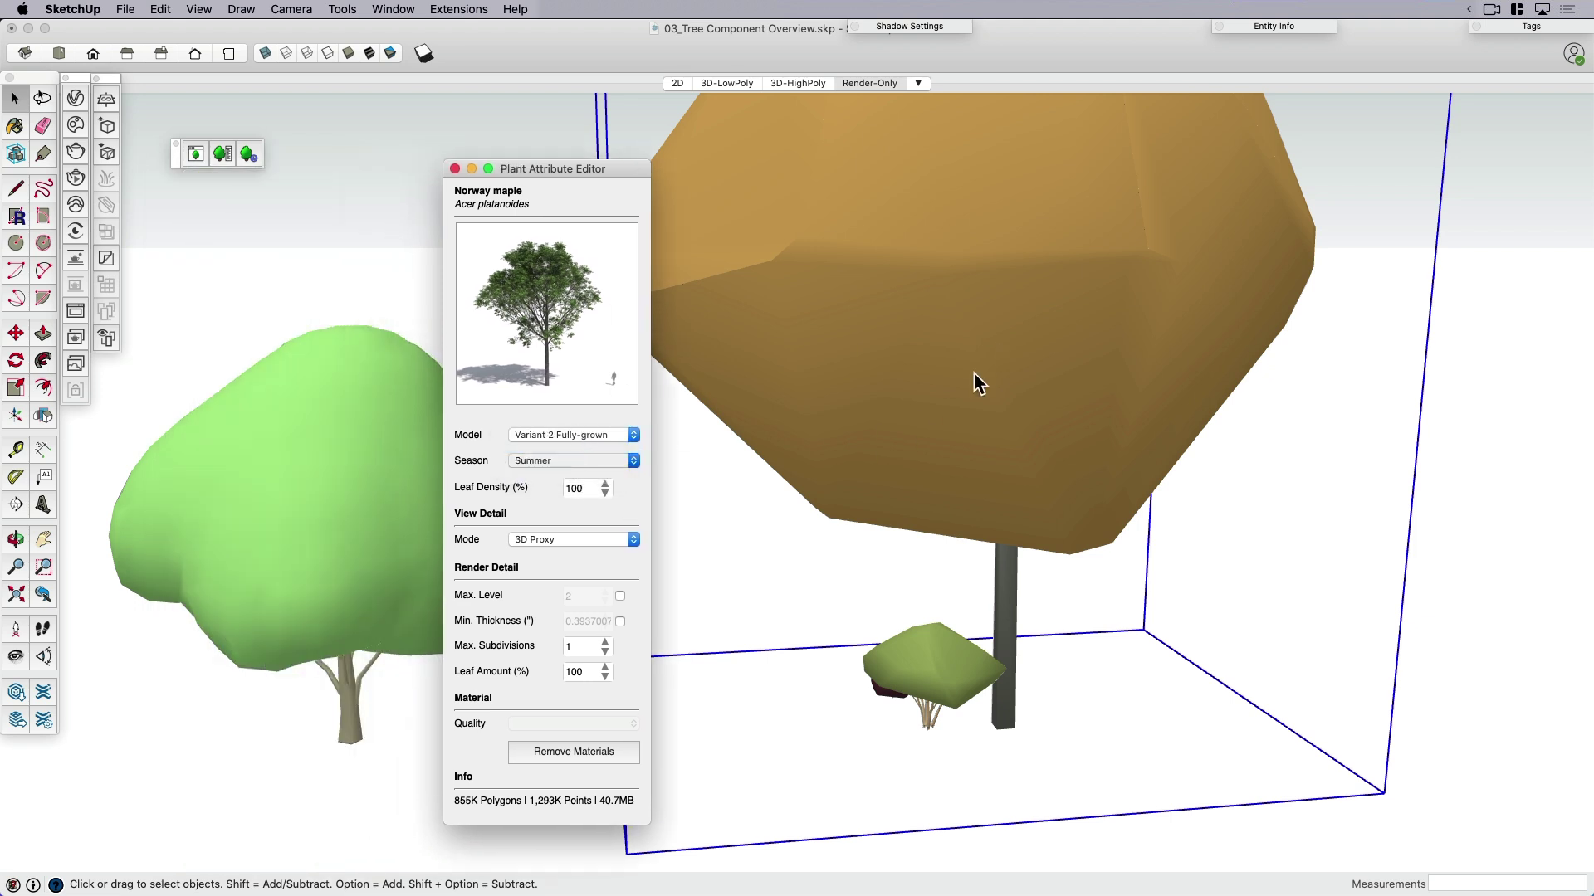
{"action": "scroll", "coordinate": [1037, 494], "scroll_direction": "down", "scroll_amount": 3}
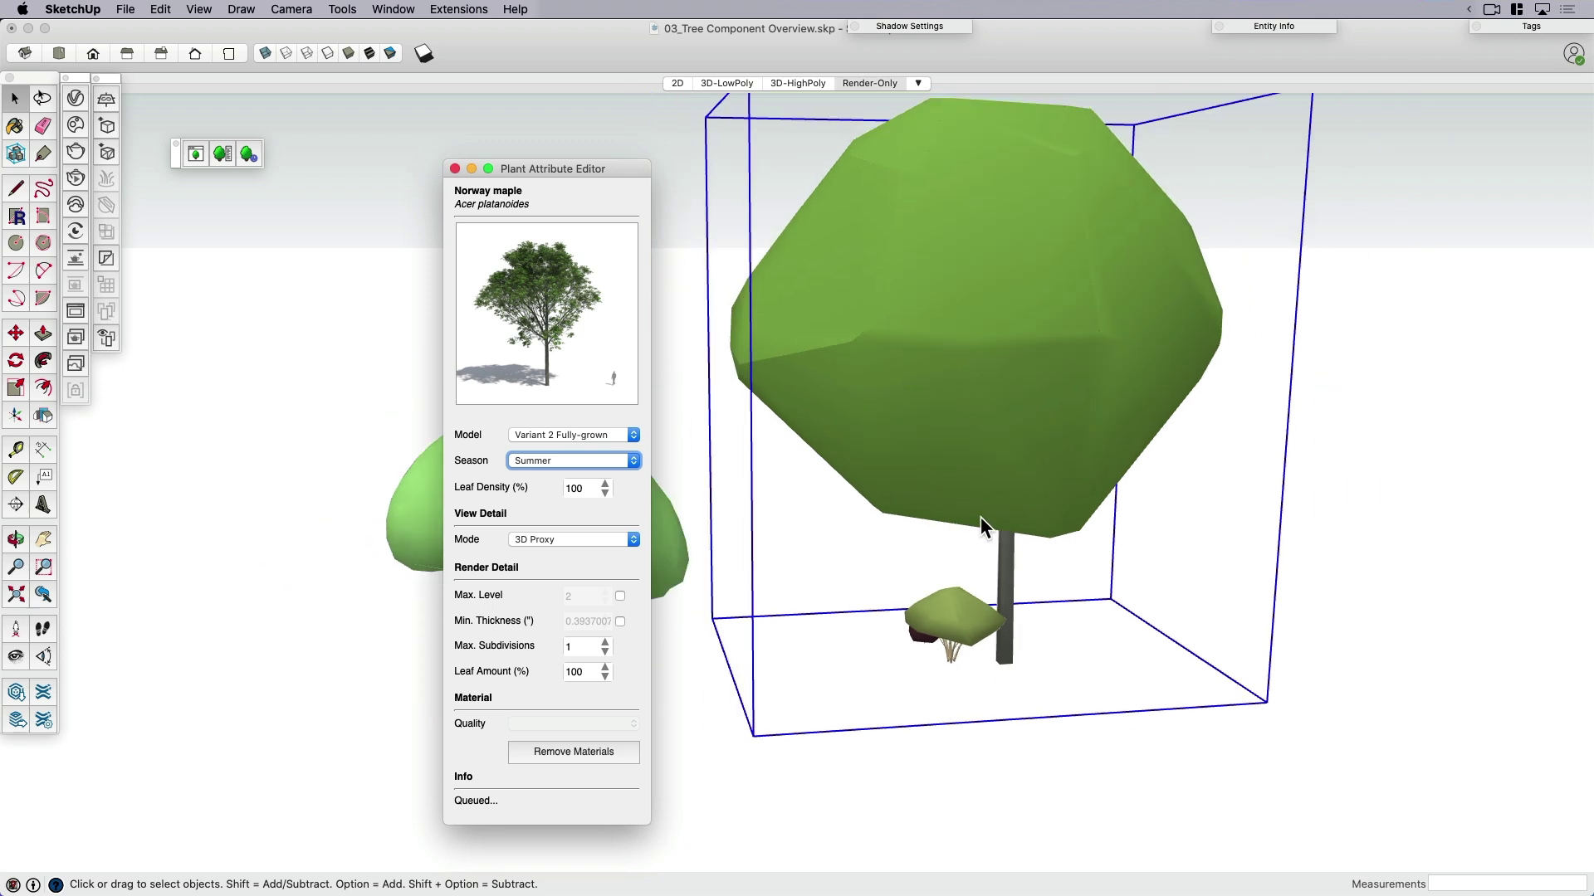
{"action": "left_click", "coordinate": [1048, 389]}
{"action": "key", "text": "h"}
{"action": "left_click_drag", "start_coordinate": [996, 448], "coordinate": [990, 521]}
{"action": "scroll", "coordinate": [990, 521], "scroll_direction": "up", "scroll_amount": 2}
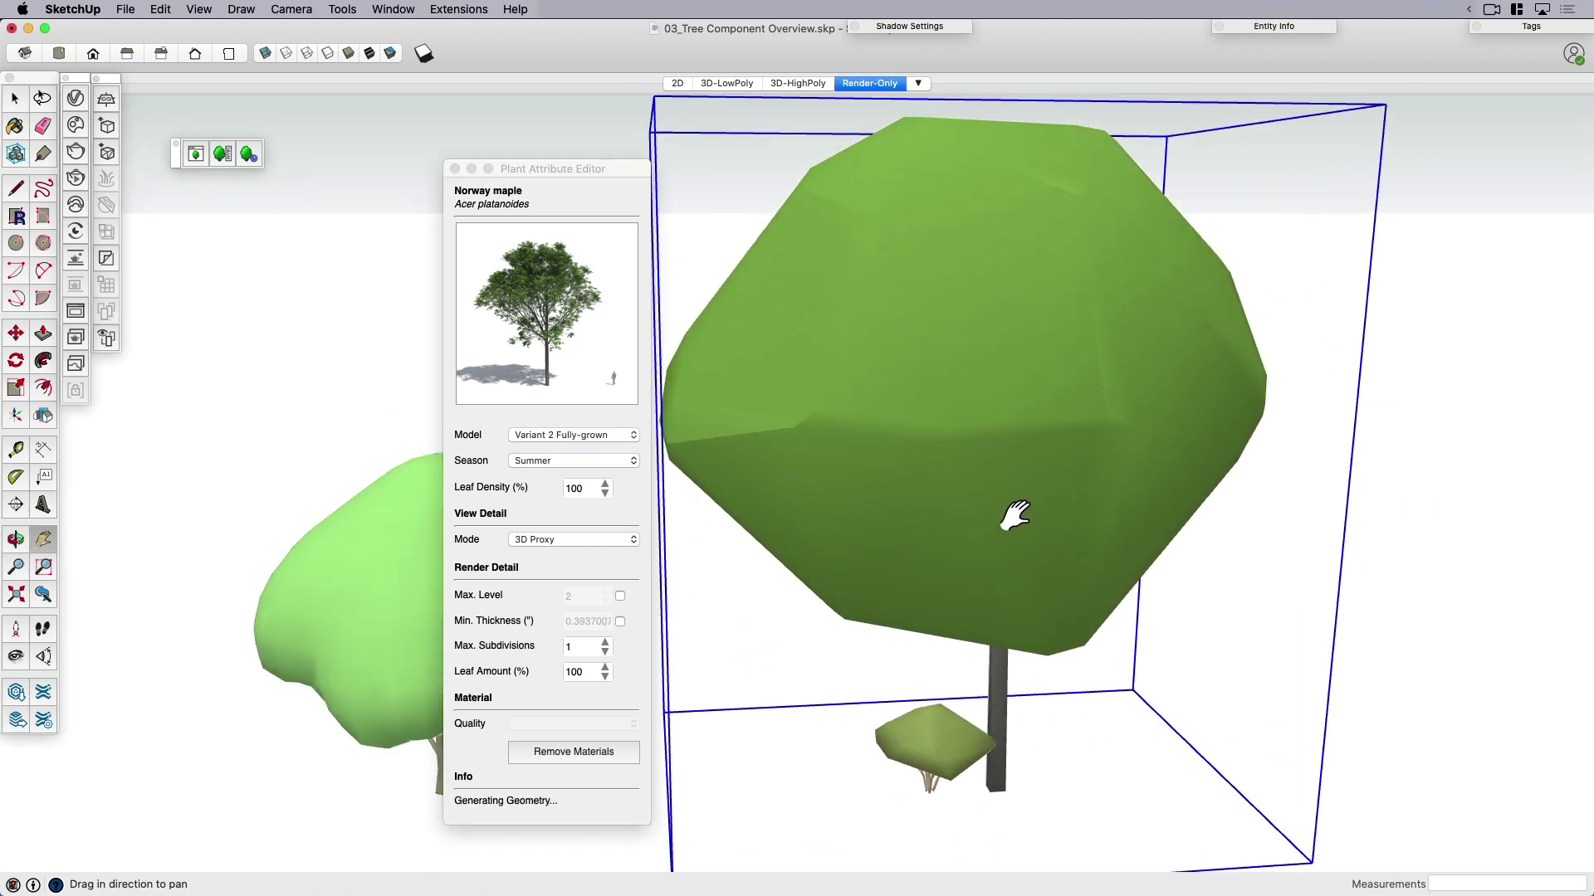
{"action": "key", "text": "space"}
Change the maple's model to Variant 3 Middle-aged and close the editor
{"action": "left_click", "coordinate": [570, 429]}
{"action": "left_click", "coordinate": [575, 462]}
{"action": "left_click", "coordinate": [577, 434]}
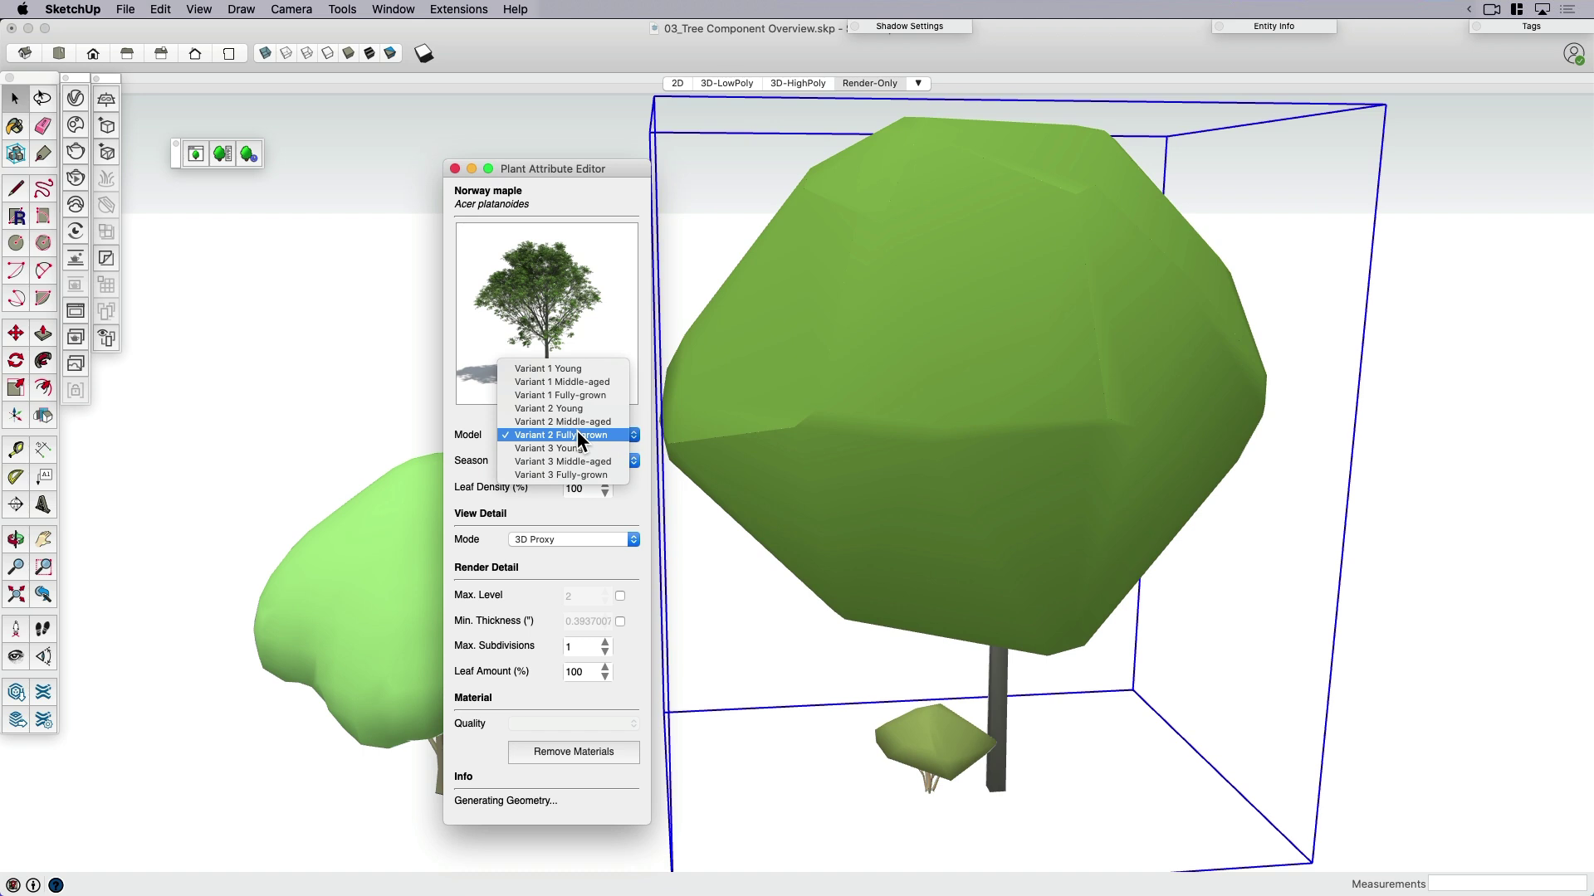
{"action": "left_click", "coordinate": [582, 462]}
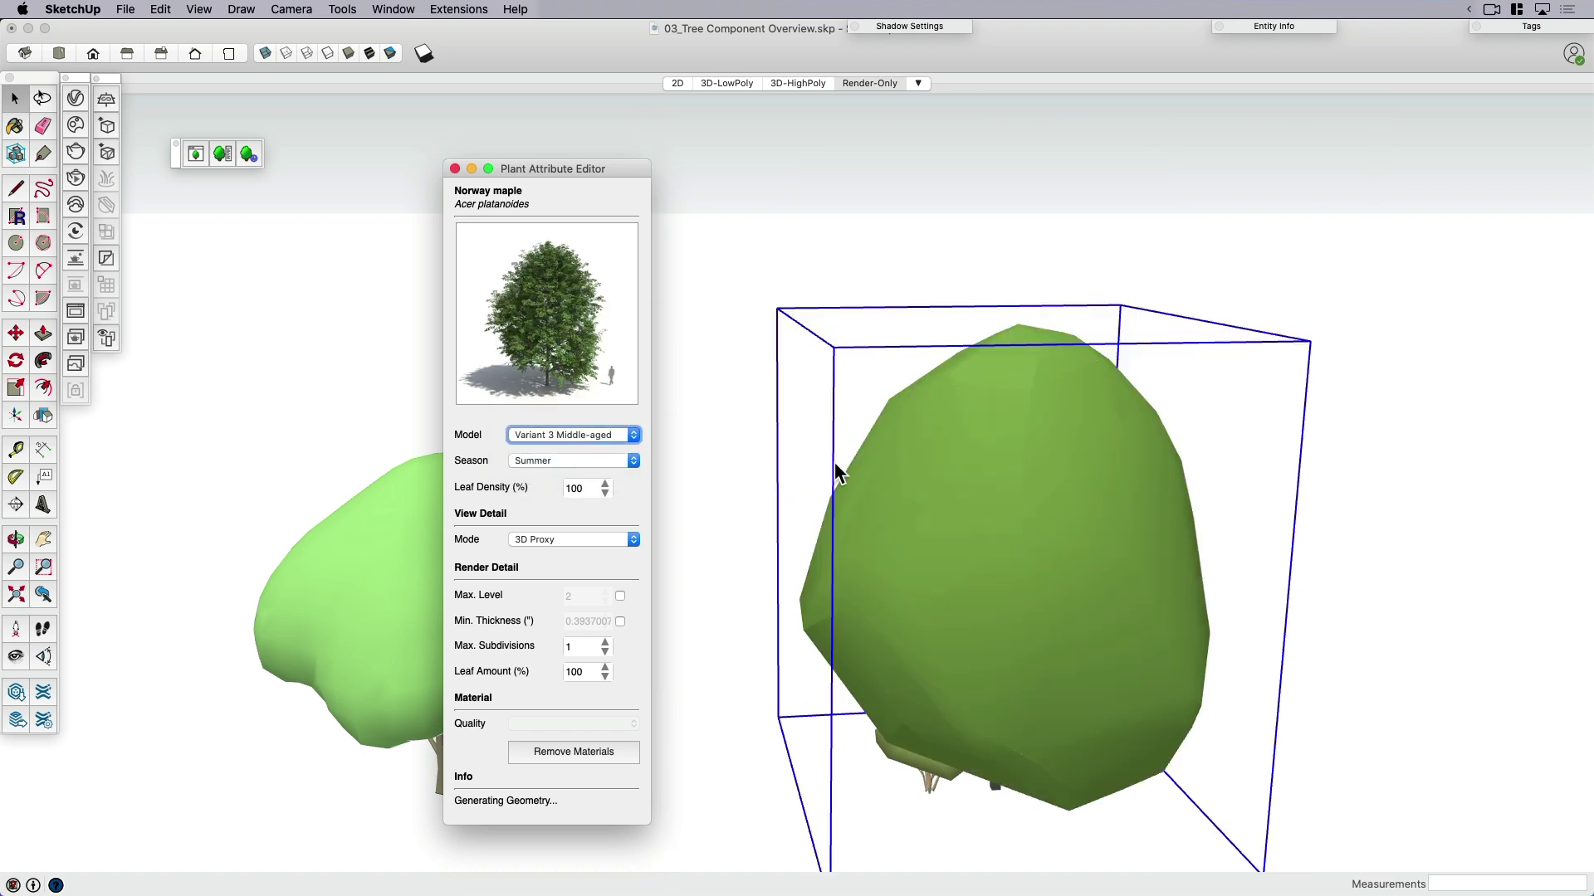
{"action": "left_click", "coordinate": [574, 435]}
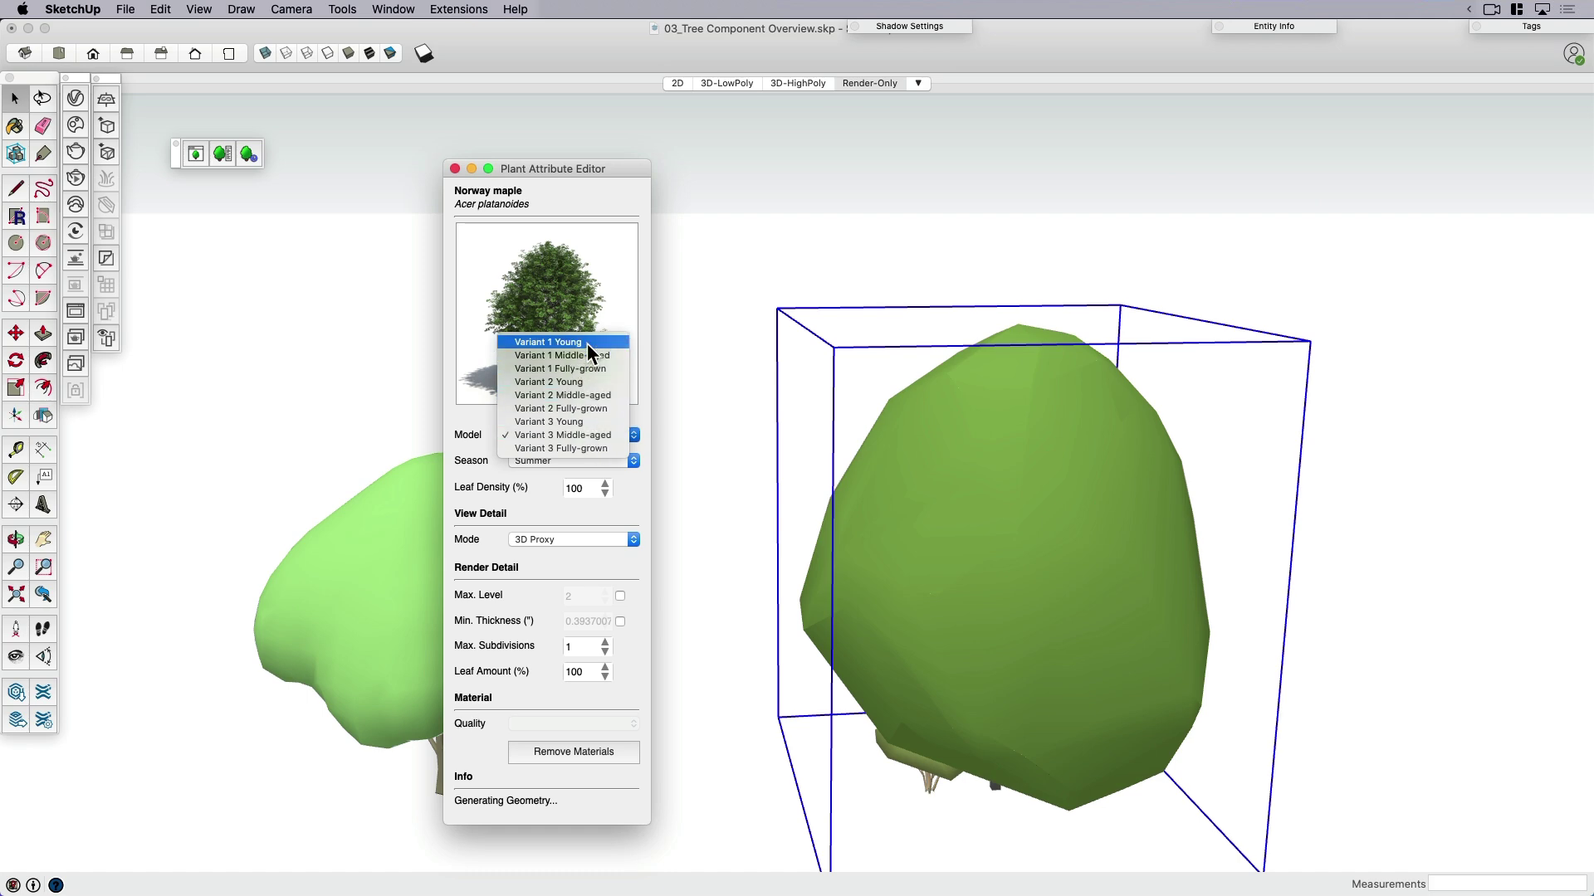
{"action": "left_click", "coordinate": [634, 489]}
{"action": "middle_click_drag", "start_coordinate": [899, 445], "coordinate": [1040, 515]}
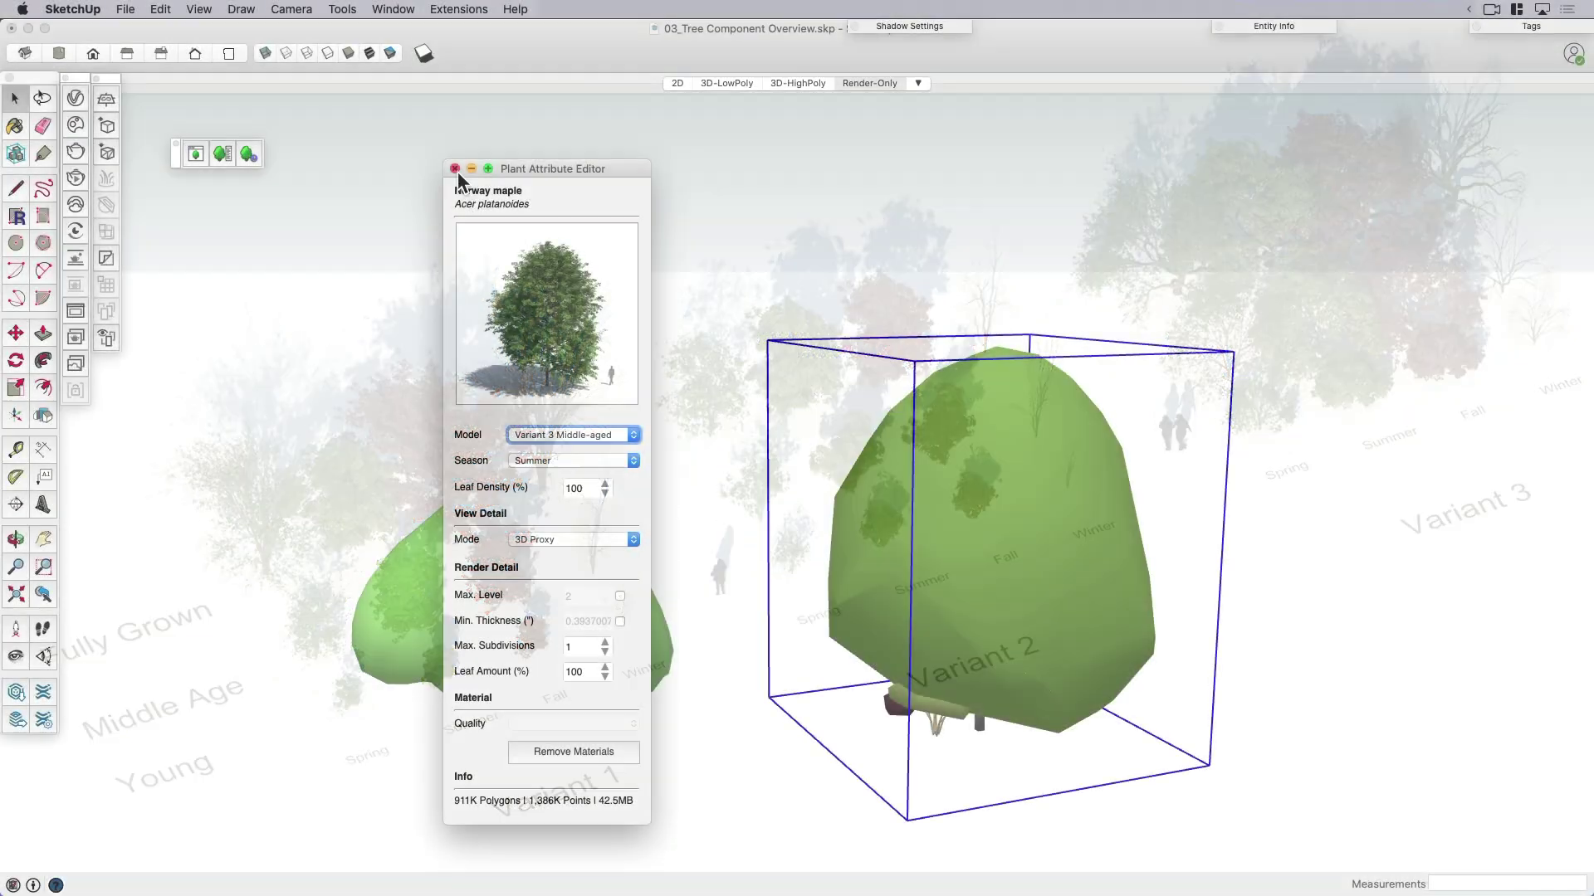
{"action": "left_click", "coordinate": [820, 710]}
{"action": "middle_click_drag", "start_coordinate": [1080, 766], "coordinate": [348, 302]}
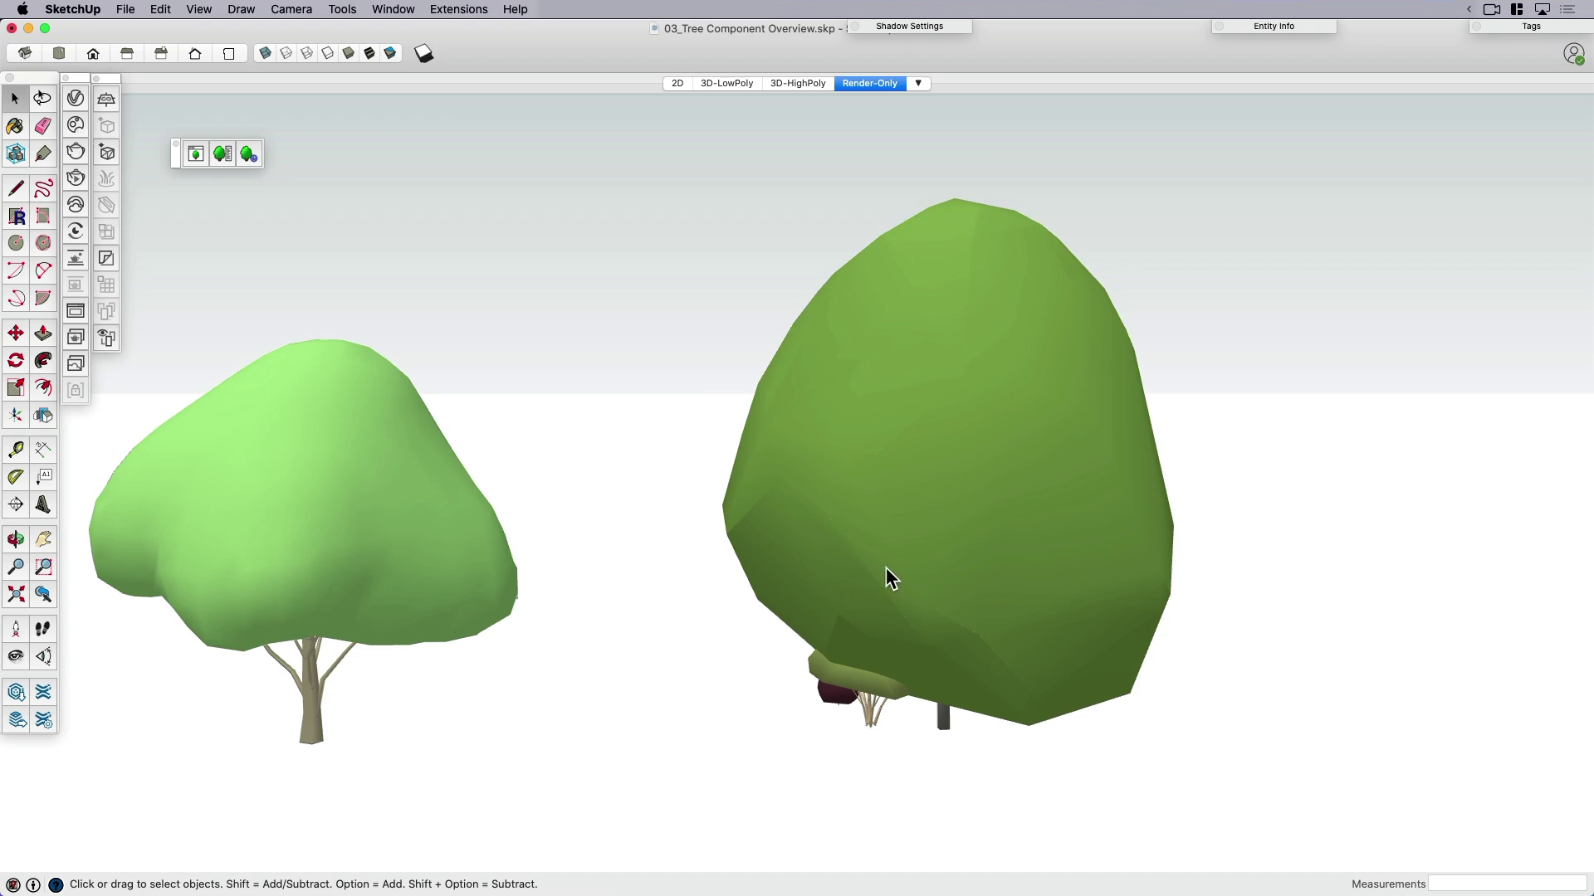
{"action": "key", "text": "ctrl+r"}
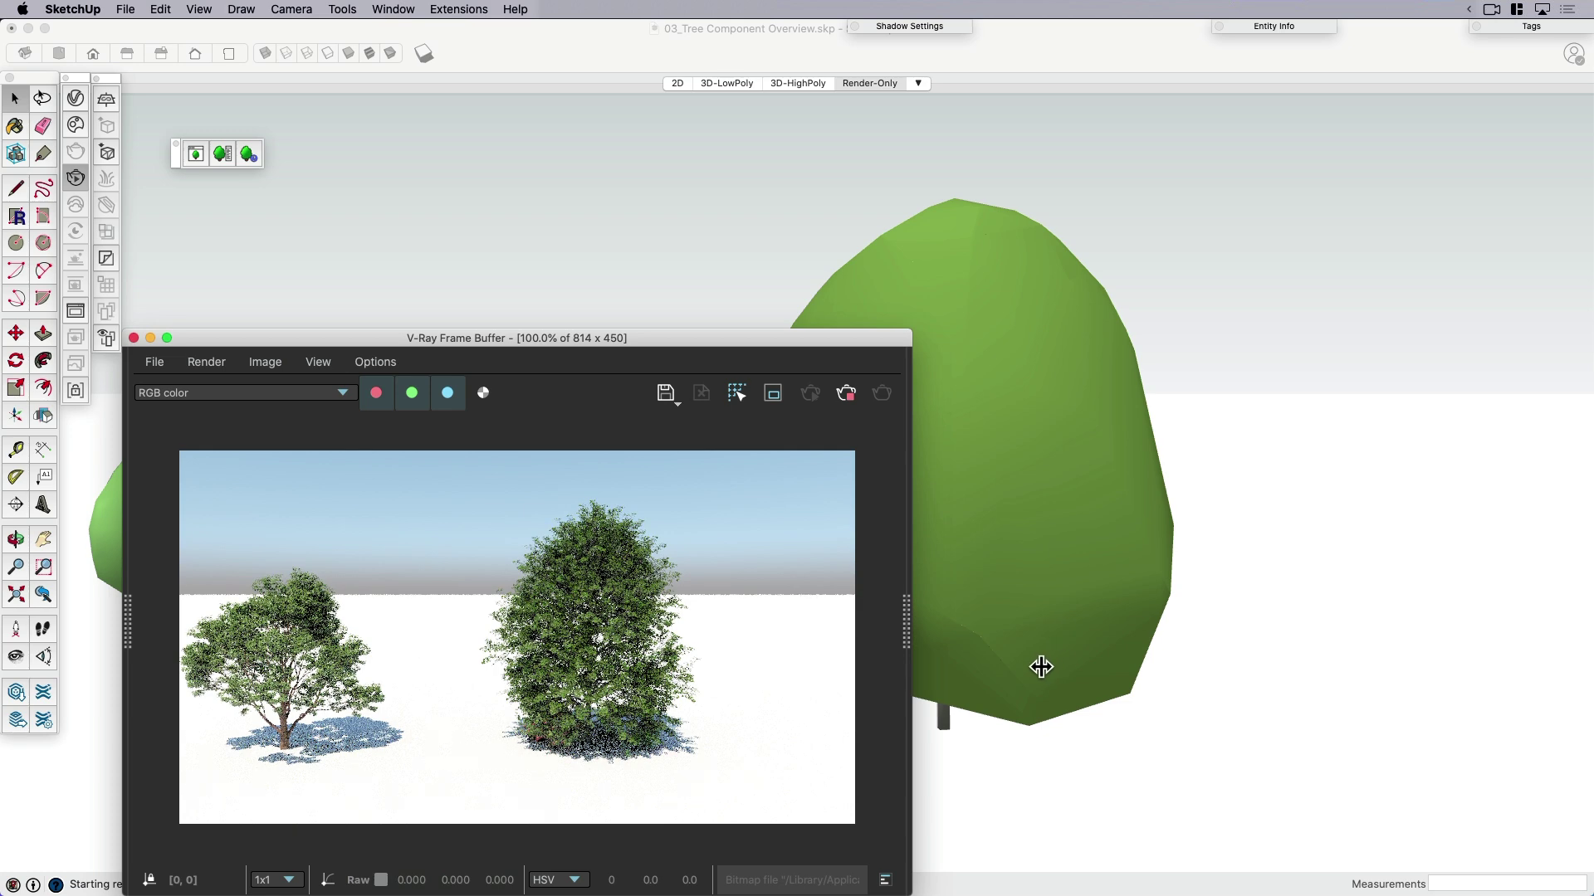
{"action": "scroll", "coordinate": [1040, 667], "scroll_direction": "up", "scroll_amount": 1}
{"action": "scroll", "coordinate": [1034, 662], "scroll_direction": "up", "scroll_amount": 1}
{"action": "scroll", "coordinate": [1028, 660], "scroll_direction": "up", "scroll_amount": 1}
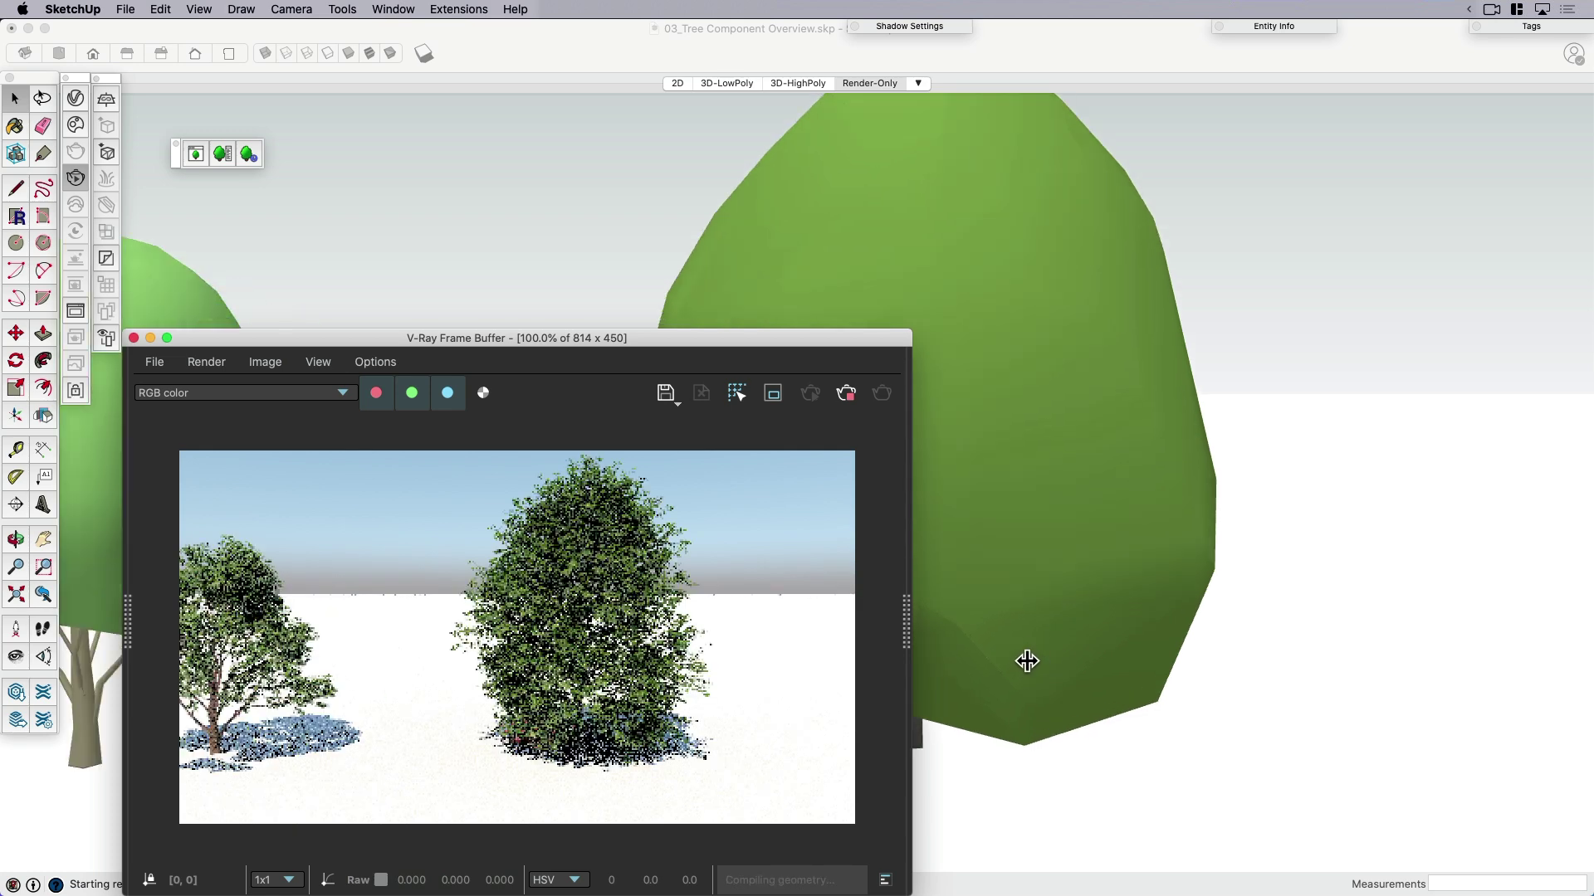
{"action": "scroll", "coordinate": [1027, 660], "scroll_direction": "up", "scroll_amount": 1}
{"action": "scroll", "coordinate": [1027, 661], "scroll_direction": "up", "scroll_amount": 1}
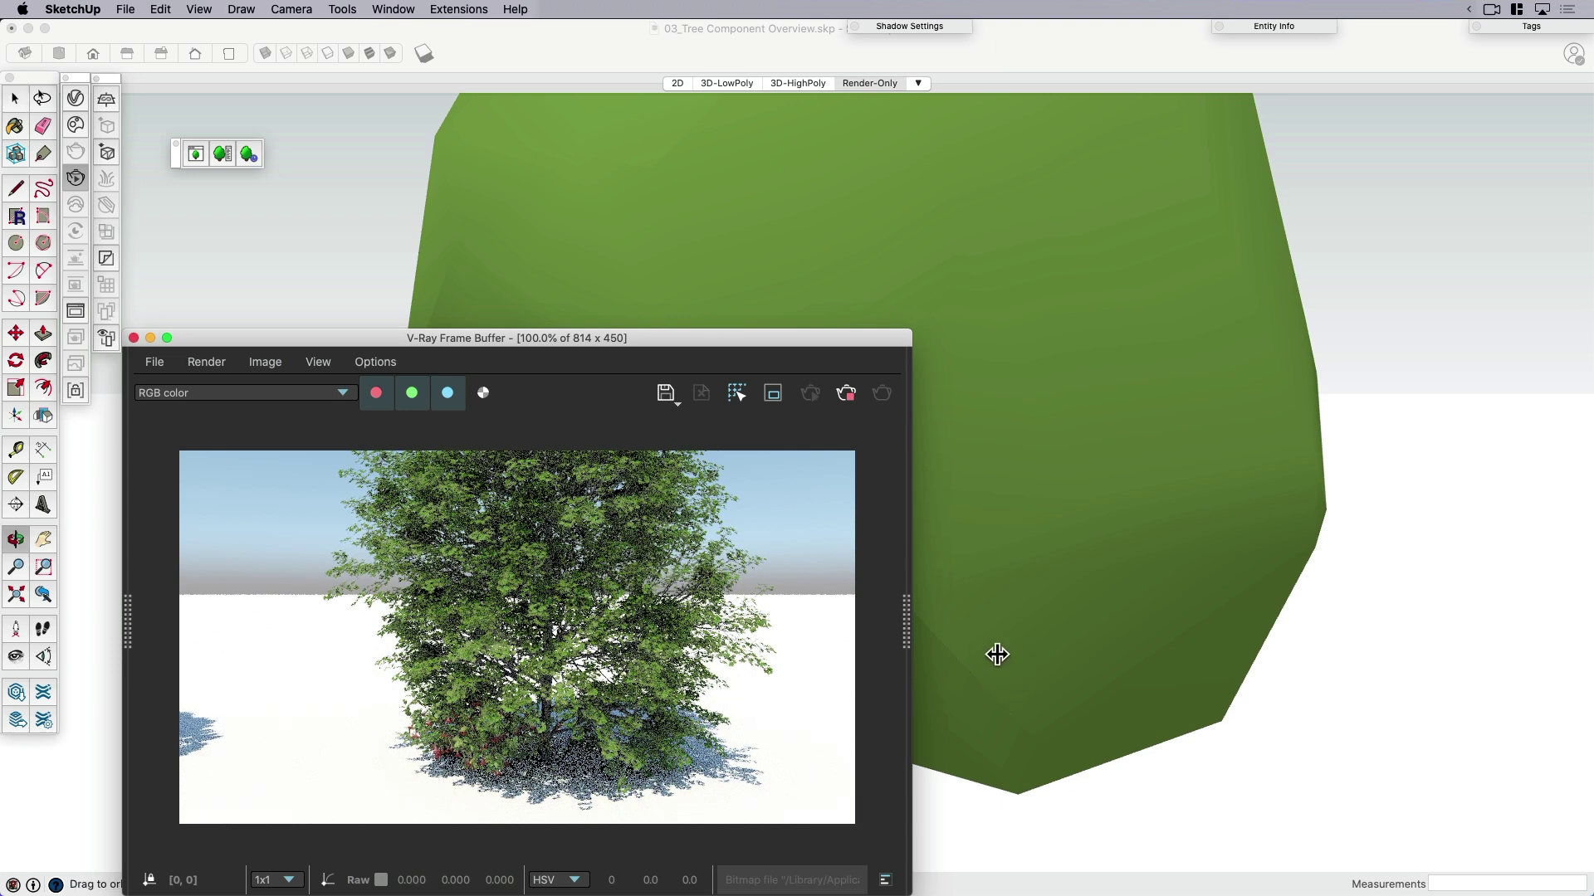
{"action": "middle_click_drag", "start_coordinate": [1002, 673], "coordinate": [1263, 627]}
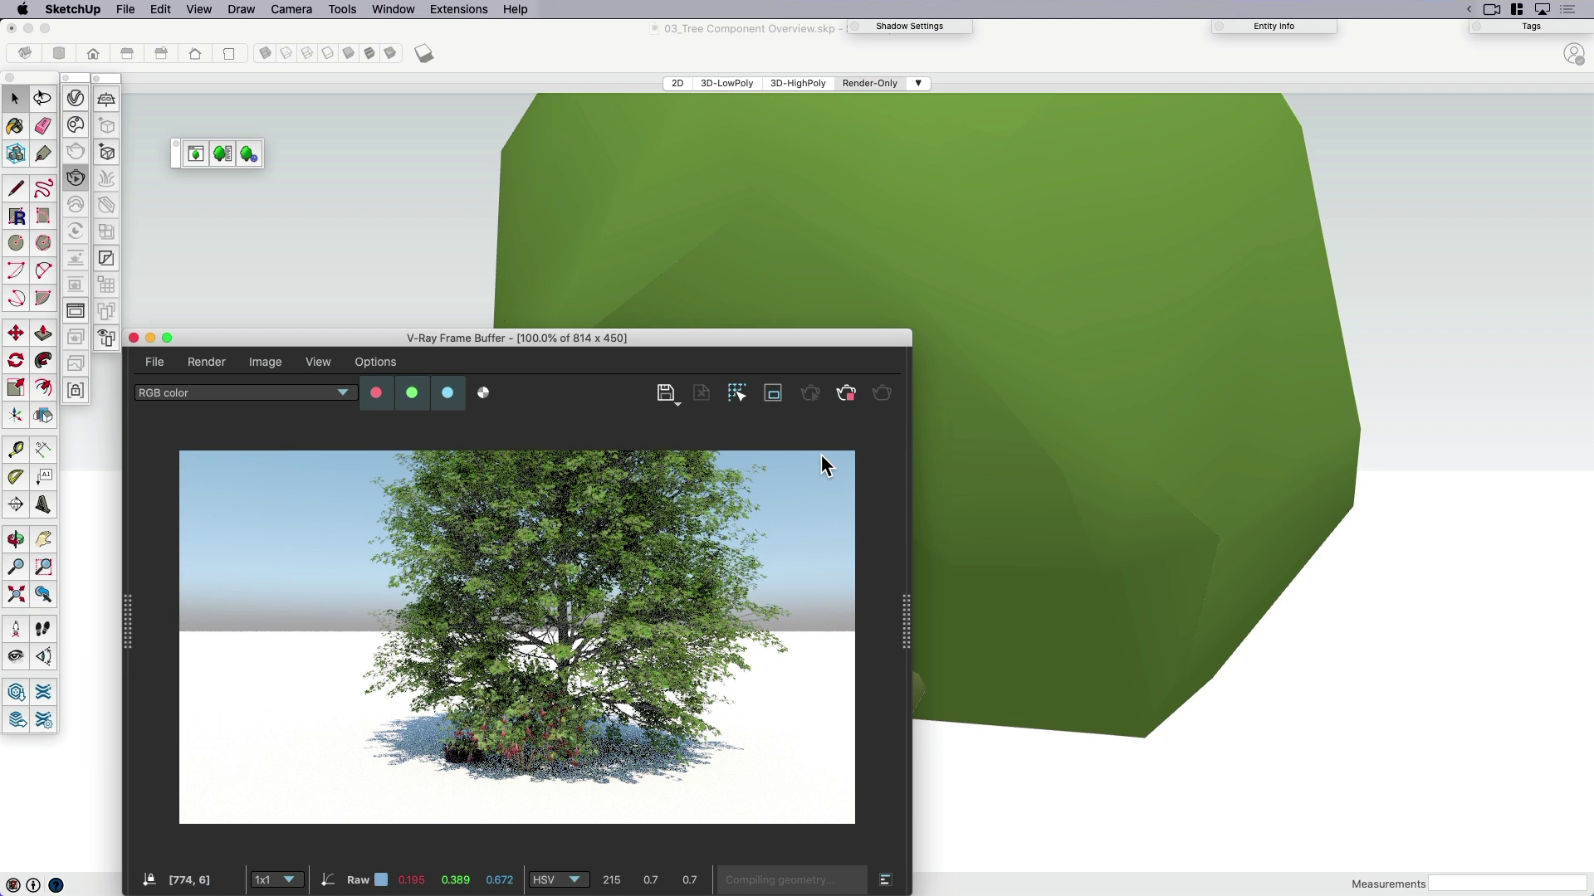
{"action": "left_click", "coordinate": [133, 338]}
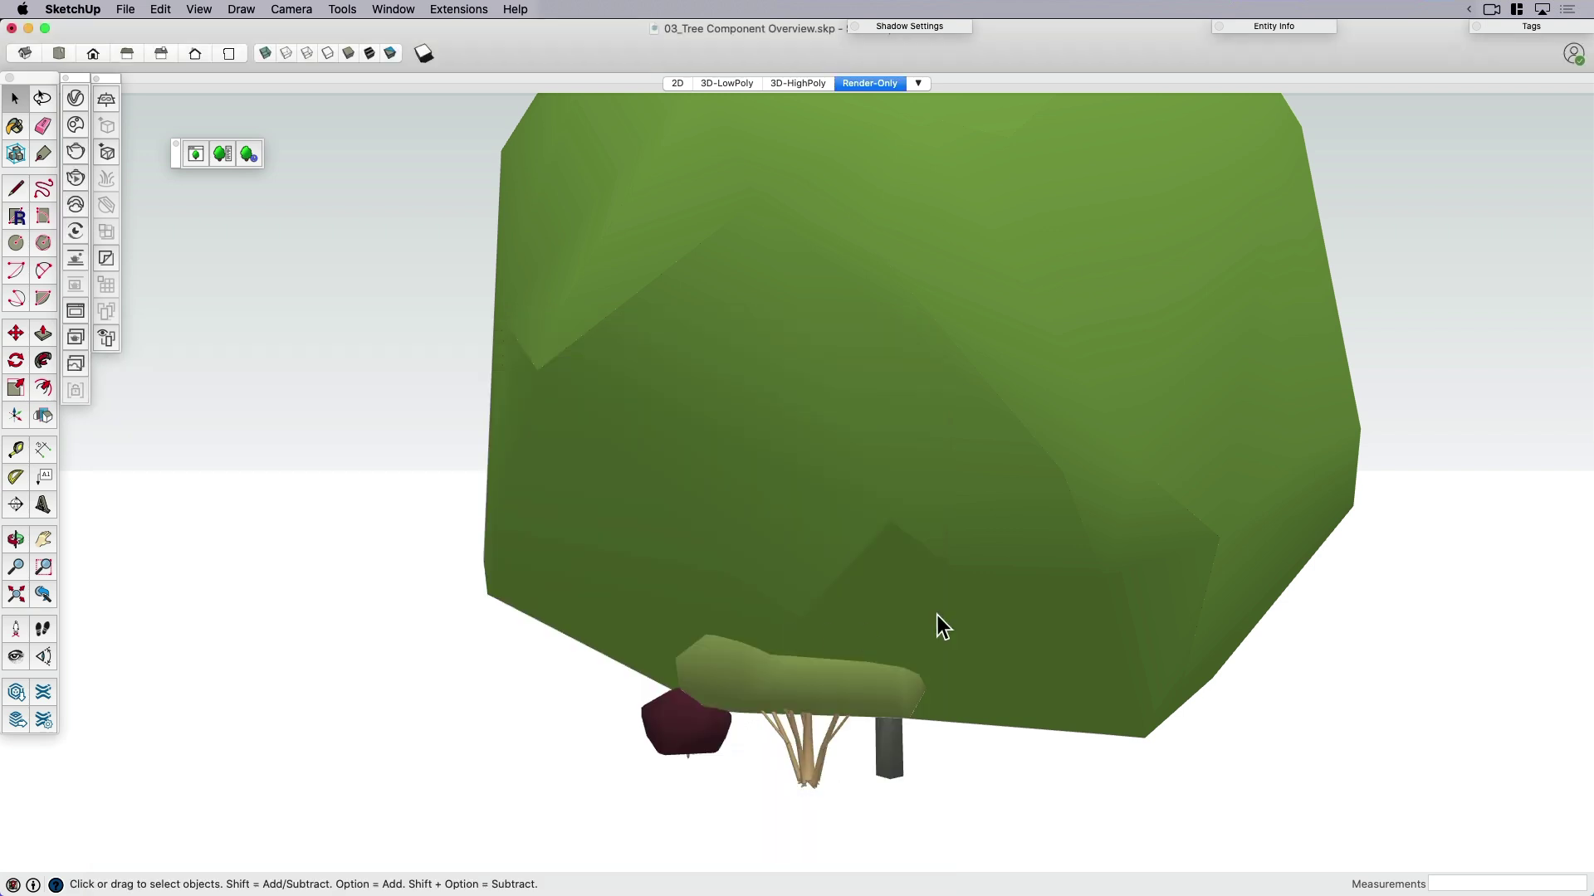
{"action": "left_click", "coordinate": [1037, 620]}
{"action": "scroll", "coordinate": [1038, 607], "scroll_direction": "down", "scroll_amount": 3}
{"action": "scroll", "coordinate": [1047, 603], "scroll_direction": "down", "scroll_amount": 3}
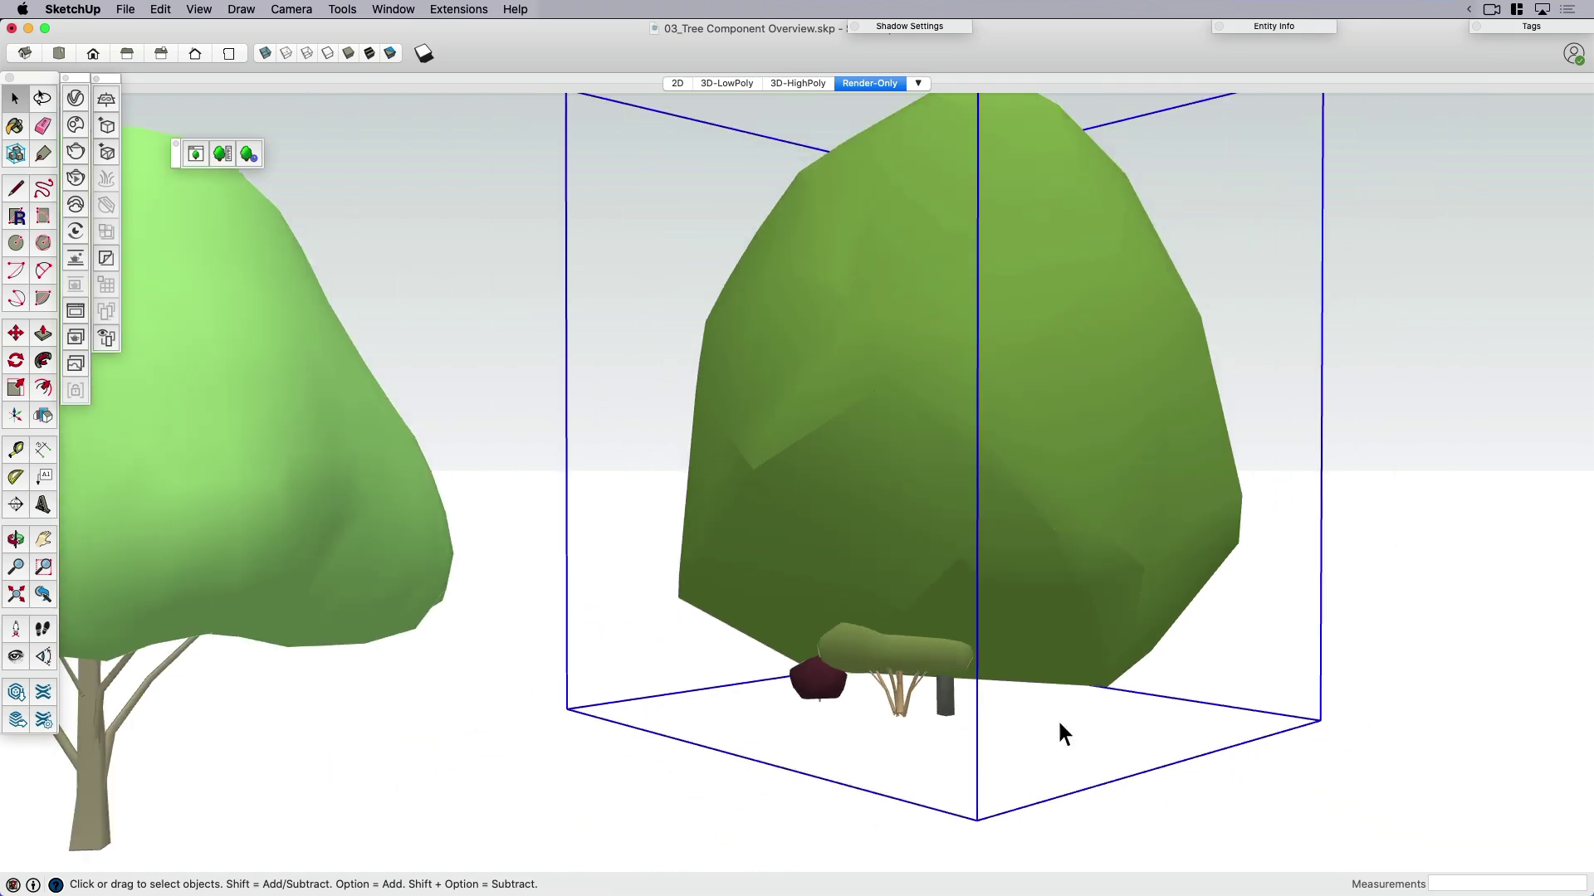
{"action": "left_click", "coordinate": [1065, 722]}
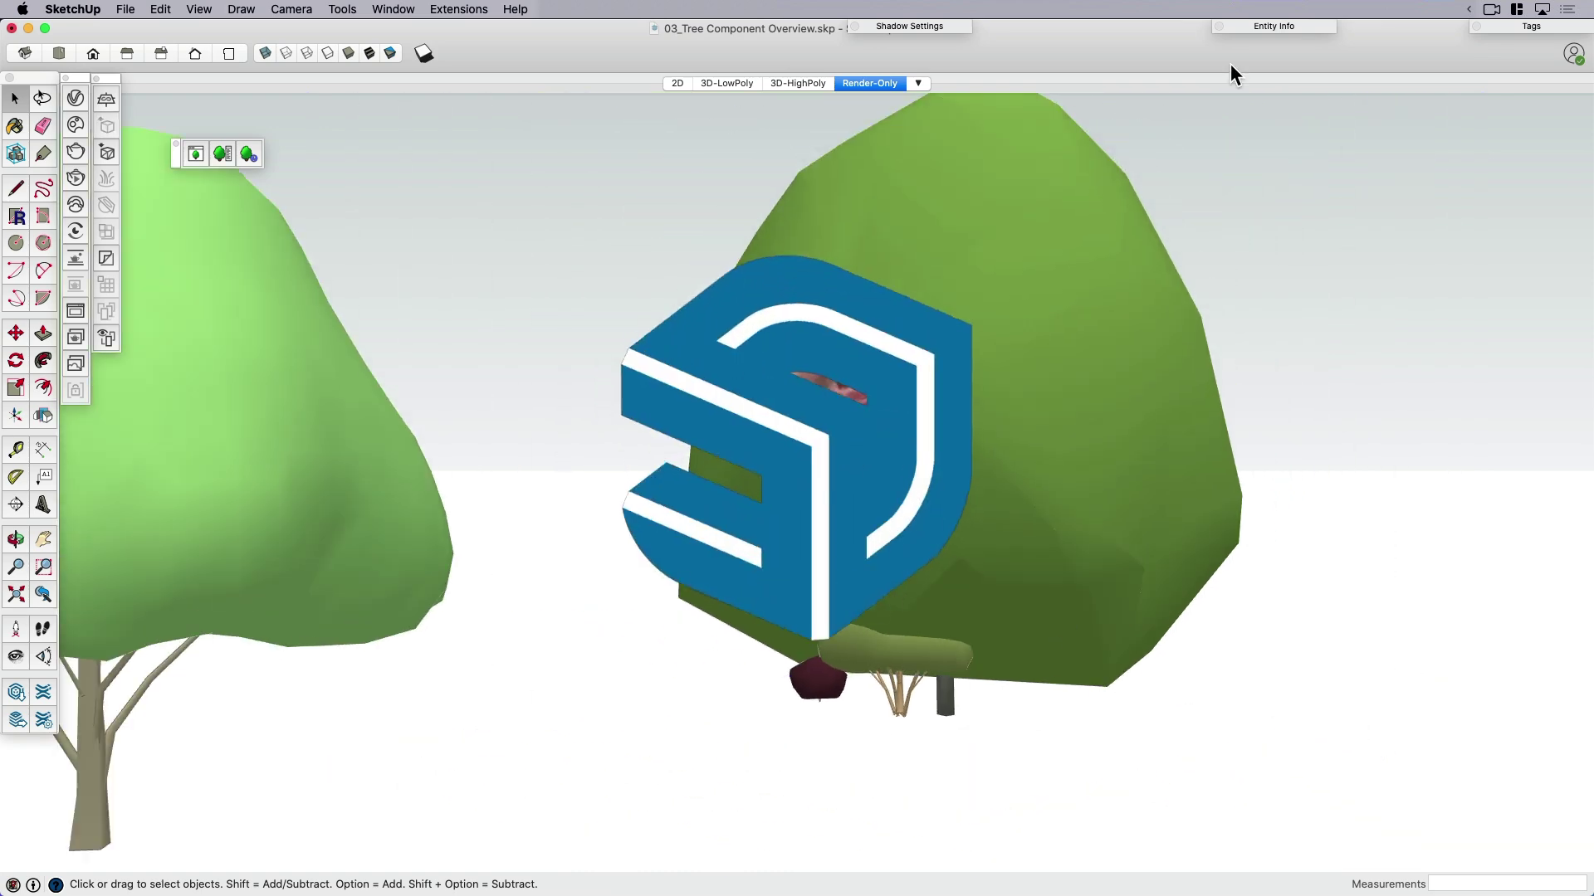